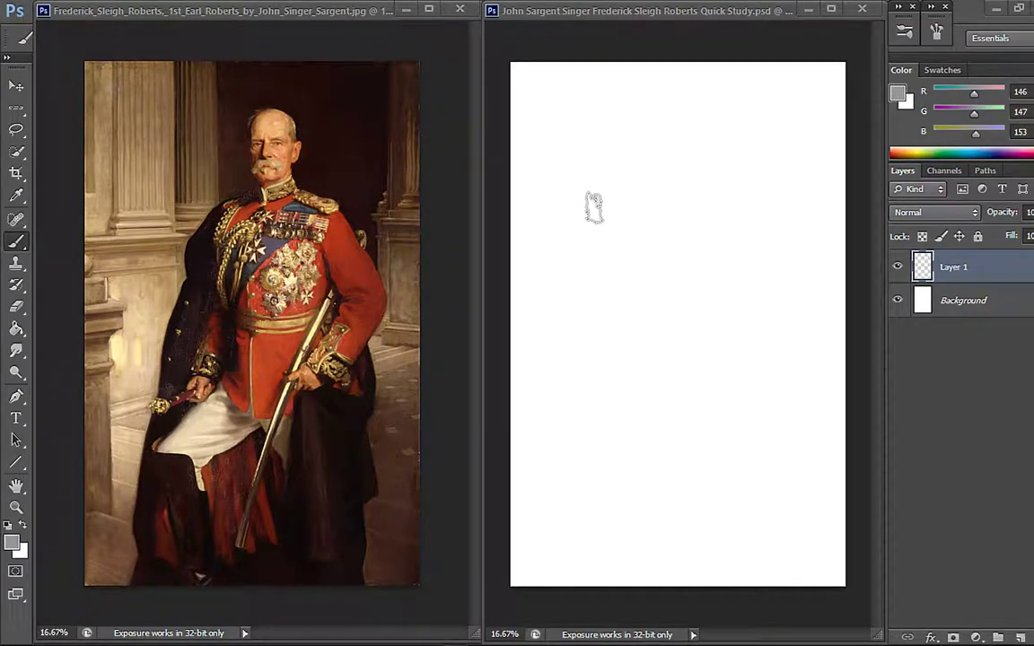
- Block in the light stone columns in the canvas's upper left with tan and brown tones sampled from the reference painting
alt+click(109, 85)
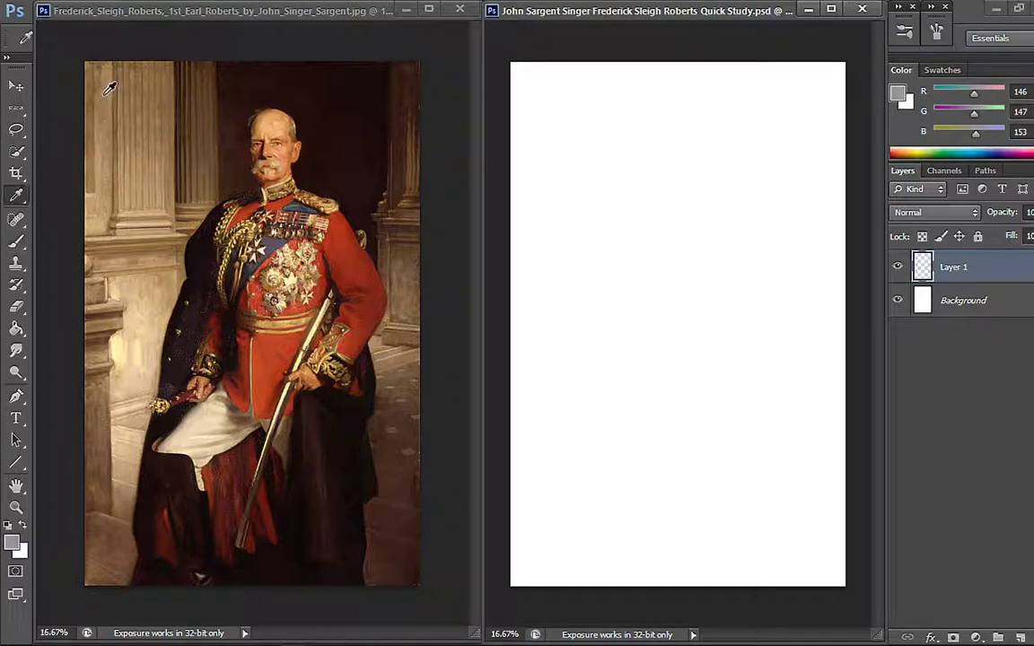
mouse_move(529, 79)
mouse_down()
mouse_move(517, 50)
mouse_move(529, 180)
mouse_up()
alt+click(152, 87)
mouse_move(548, 79)
mouse_down()
mouse_move(542, 160)
mouse_move(550, 77)
mouse_move(560, 88)
mouse_move(557, 185)
mouse_move(568, 120)
mouse_move(561, 56)
mouse_move(583, 55)
mouse_move(594, 216)
mouse_up()
alt+click(196, 79)
mouse_move(595, 84)
mouse_down()
mouse_move(592, 166)
mouse_move(600, 68)
mouse_move(595, 139)
mouse_move(613, 201)
mouse_up()
- Blend the tan column tones together and deepen the brown shadow column beside them with sampled colors
alt+click(567, 108)
drag(577, 57, 579, 217)
alt+click(216, 95)
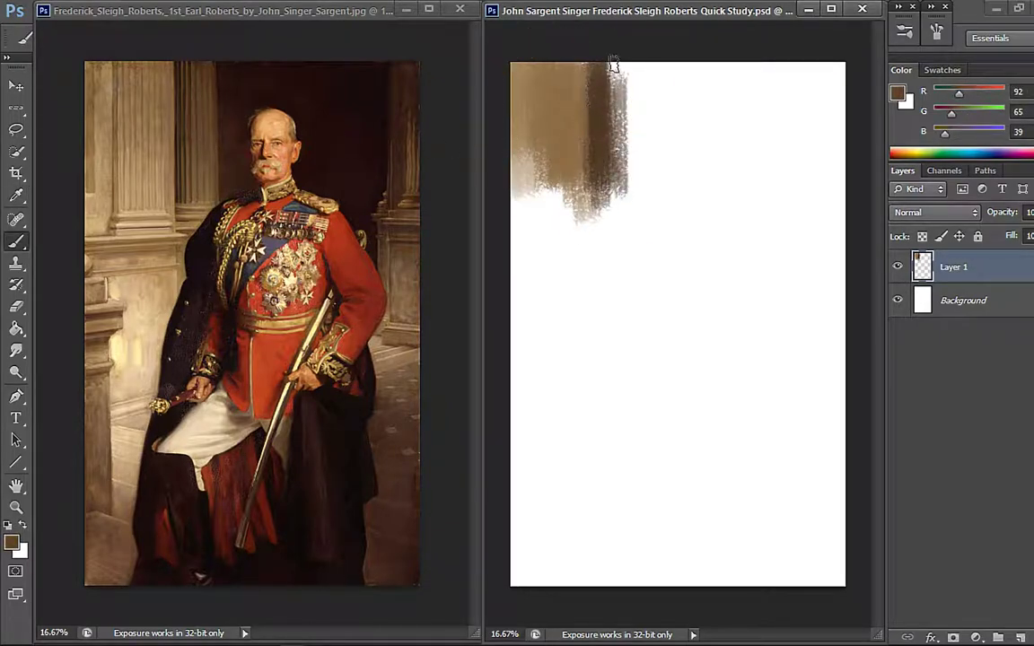
drag(555, 153, 556, 58)
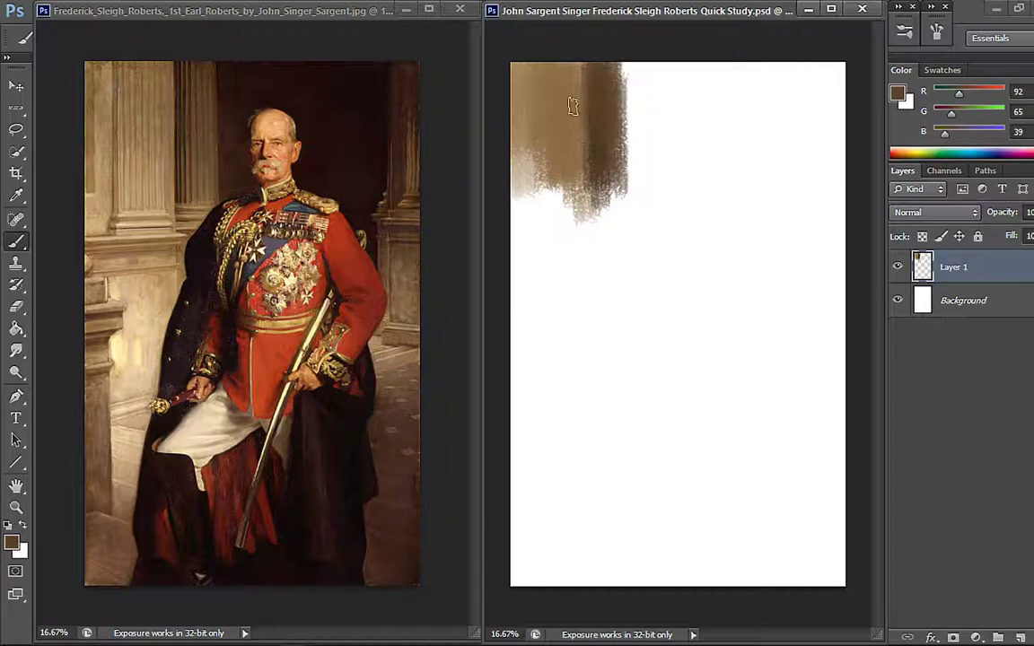
alt+click(583, 73)
alt+click(591, 70)
- Block in the dark backdrop to the right of the columns with near-black browns sampled from the reference's upper background
alt+click(279, 76)
mouse_move(625, 74)
mouse_down()
mouse_move(630, 176)
mouse_move(625, 57)
mouse_move(636, 190)
mouse_move(642, 82)
mouse_move(657, 57)
mouse_move(652, 171)
mouse_move(664, 199)
mouse_move(648, 136)
mouse_move(671, 128)
mouse_move(681, 61)
mouse_move(696, 49)
mouse_move(713, 155)
mouse_move(720, 175)
mouse_move(755, 196)
mouse_move(757, 225)
mouse_up()
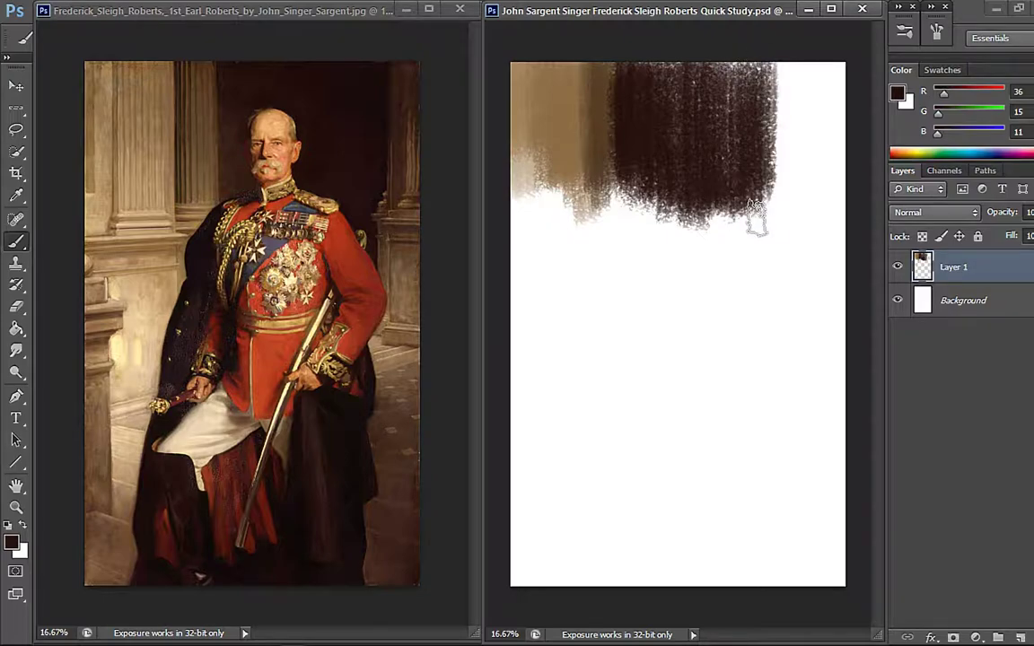
alt+click(347, 98)
mouse_move(746, 106)
mouse_down()
mouse_move(713, 67)
mouse_move(739, 150)
mouse_move(727, 41)
mouse_move(762, 150)
mouse_move(662, 42)
mouse_move(743, 51)
mouse_move(750, 157)
mouse_move(756, 62)
mouse_move(765, 139)
mouse_move(642, 88)
mouse_up()
alt+click(369, 94)
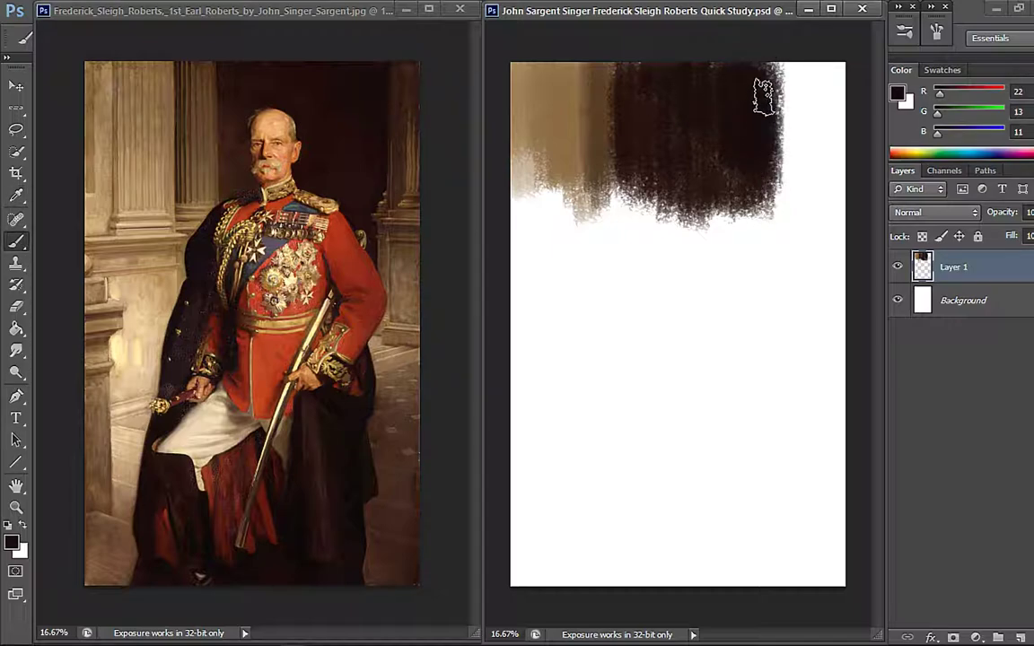
mouse_move(761, 88)
mouse_down()
mouse_move(772, 161)
mouse_move(784, 61)
mouse_move(787, 202)
mouse_move(756, 174)
mouse_up()
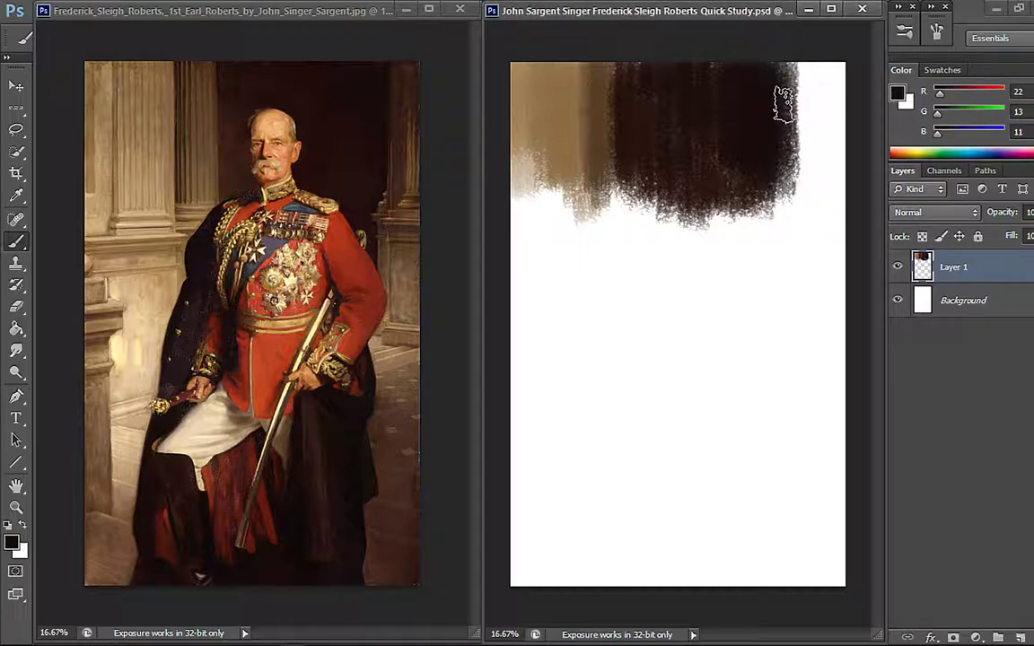
- Add the upper part of the right-hand pillar in dark browns from the reference, blending its inner edge into the backdrop
alt+click(409, 145)
mouse_move(793, 57)
mouse_down()
mouse_move(795, 175)
mouse_move(796, 52)
mouse_move(798, 168)
mouse_move(802, 63)
mouse_move(808, 183)
mouse_up()
alt+click(770, 101)
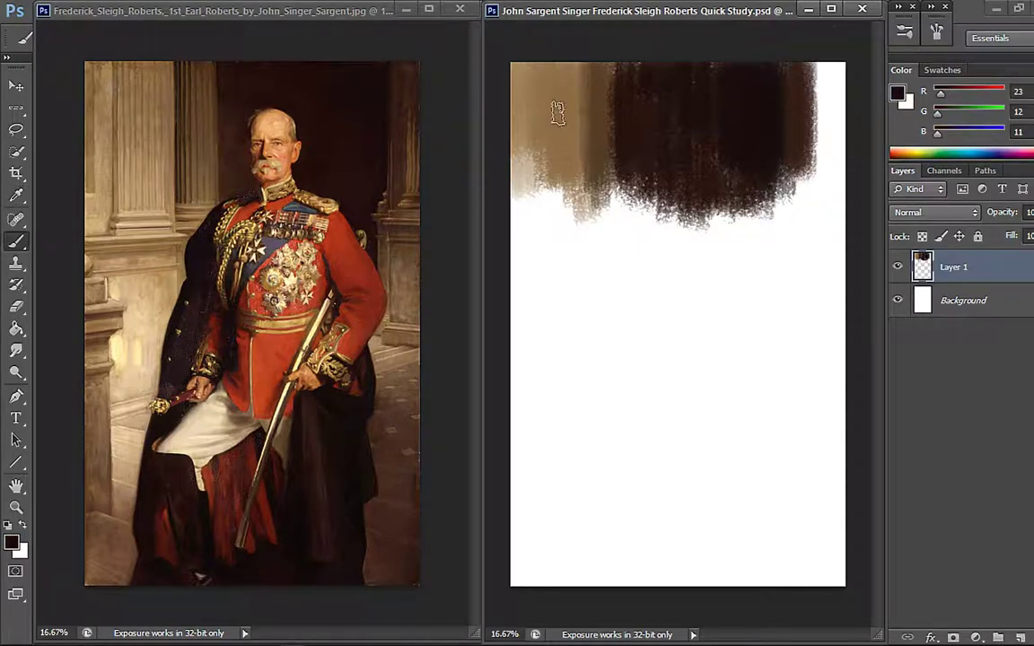
alt+click(402, 168)
mouse_move(835, 67)
mouse_down()
mouse_move(819, 173)
mouse_move(832, 178)
mouse_up()
alt+click(777, 72)
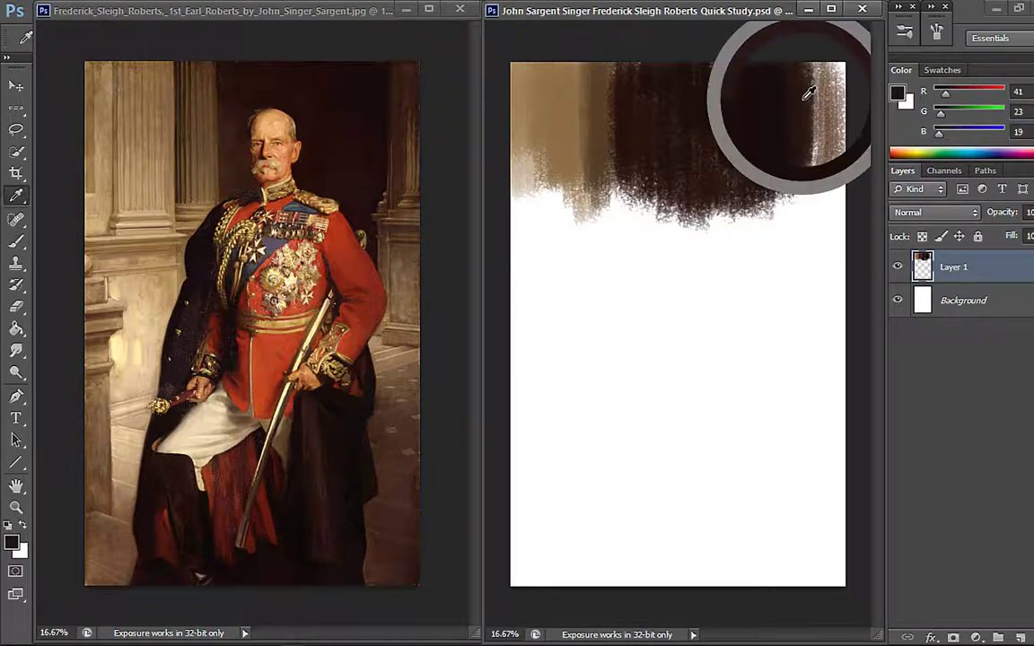
alt+click(794, 99)
drag(805, 124, 814, 72)
alt+click(395, 169)
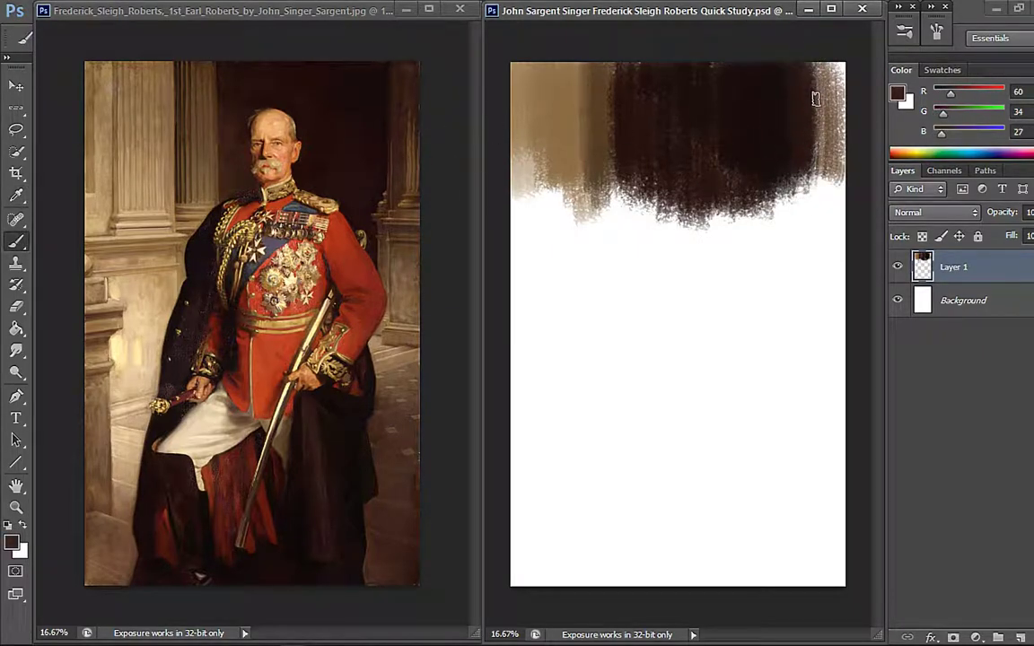
drag(815, 120, 805, 135)
- Paint the outer side of the right-hand pillar up to the canvas edge with a color sampled from the reference pillar
key(i)
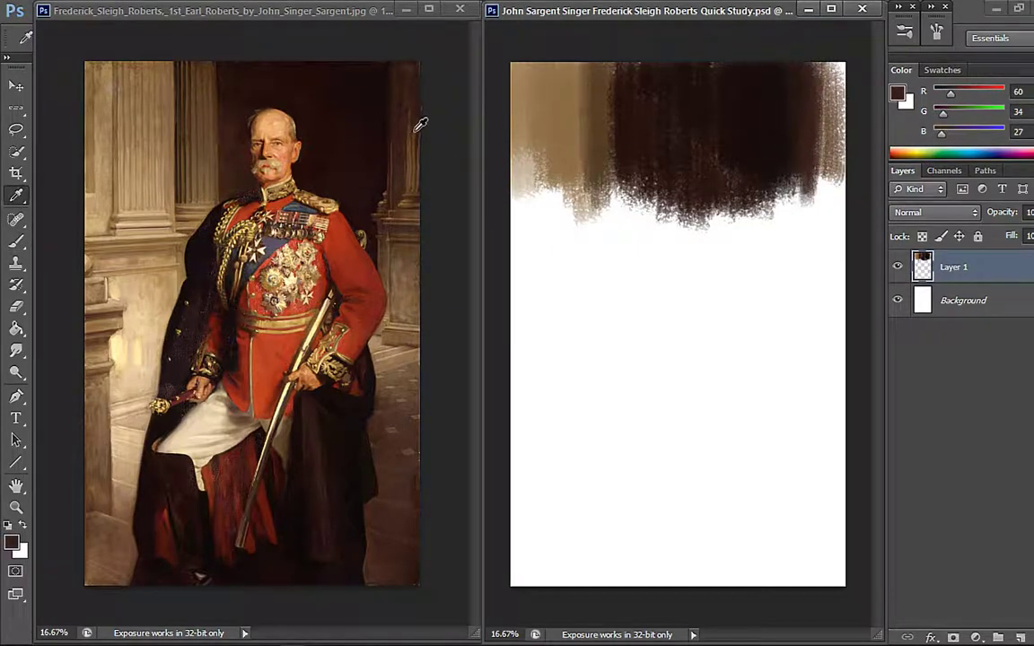
click(420, 118)
key(b)
key(i)
click(416, 103)
key(b)
mouse_move(835, 79)
mouse_down()
mouse_move(842, 106)
mouse_move(834, 92)
mouse_move(832, 142)
mouse_up()
- Refine the transition between the dark backdrop and right-hand pillar with sampled near-black and reddish-brown tones
alt+click(779, 82)
alt+click(818, 93)
key(i)
click(808, 79)
key(b)
key(i)
click(805, 81)
key(b)
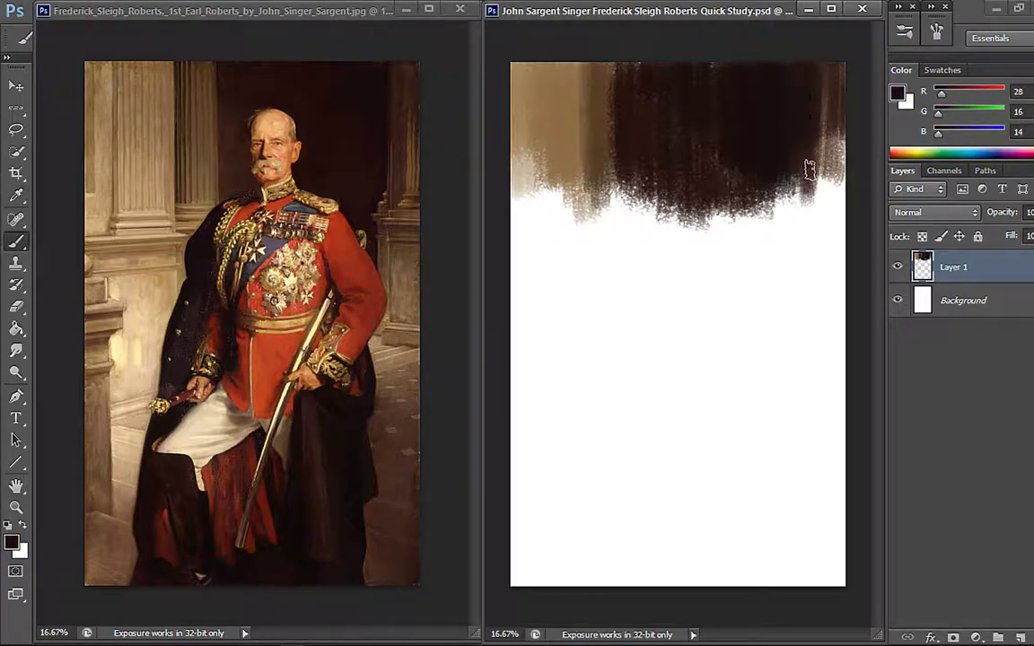
key(i)
click(416, 143)
key(b)
drag(822, 65, 821, 175)
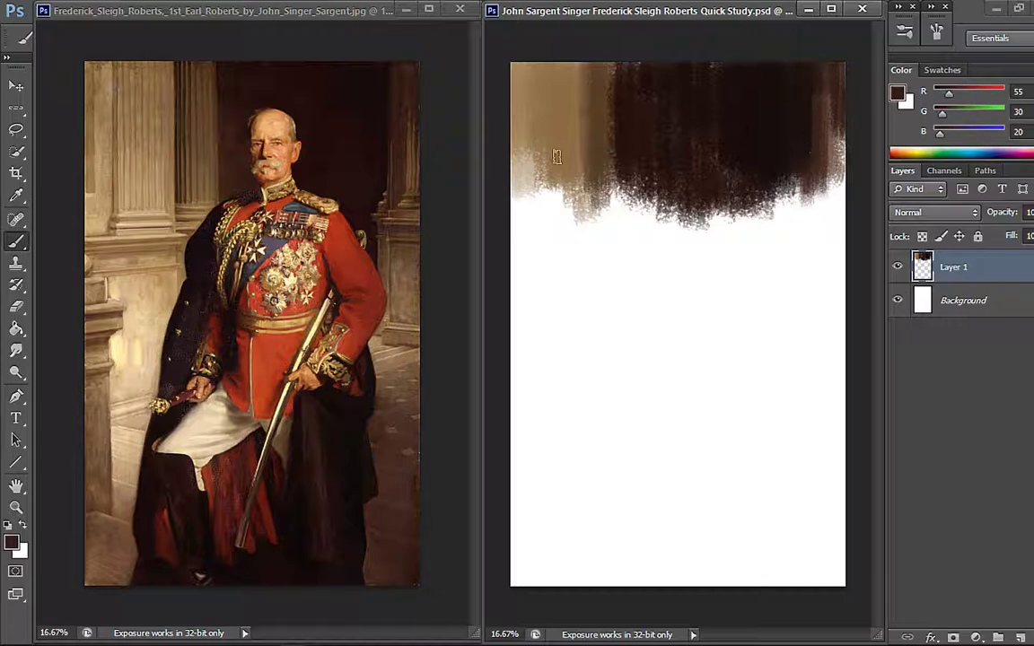
- Extend the far-left column downward with a light tan sampled from the reference column
key(i)
click(115, 161)
key(b)
drag(528, 135, 518, 239)
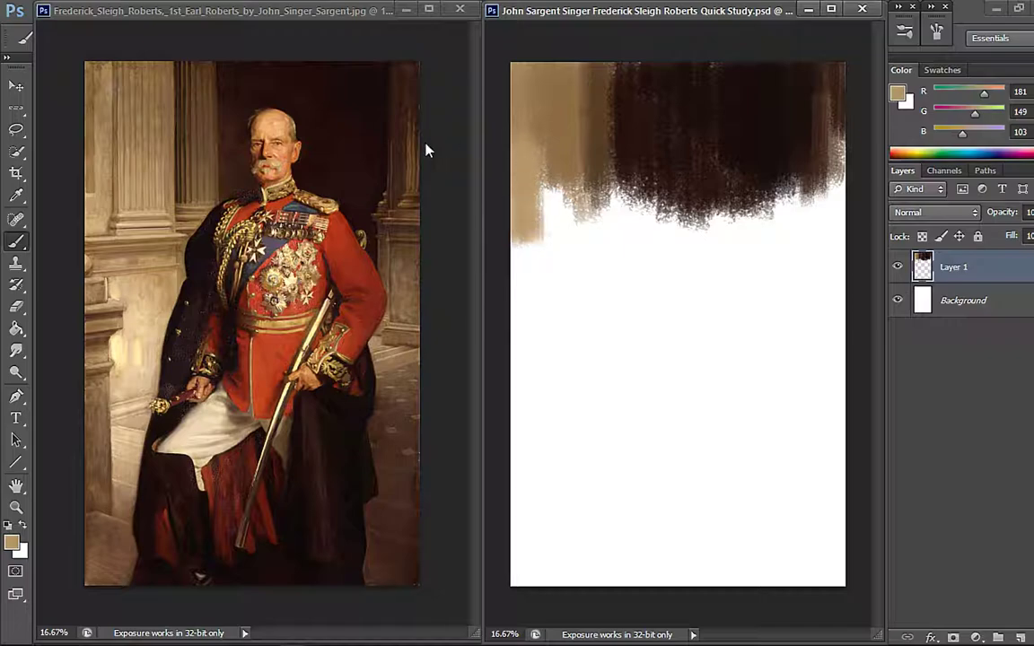
key(i)
click(95, 197)
key(b)
key(i)
click(116, 132)
key(b)
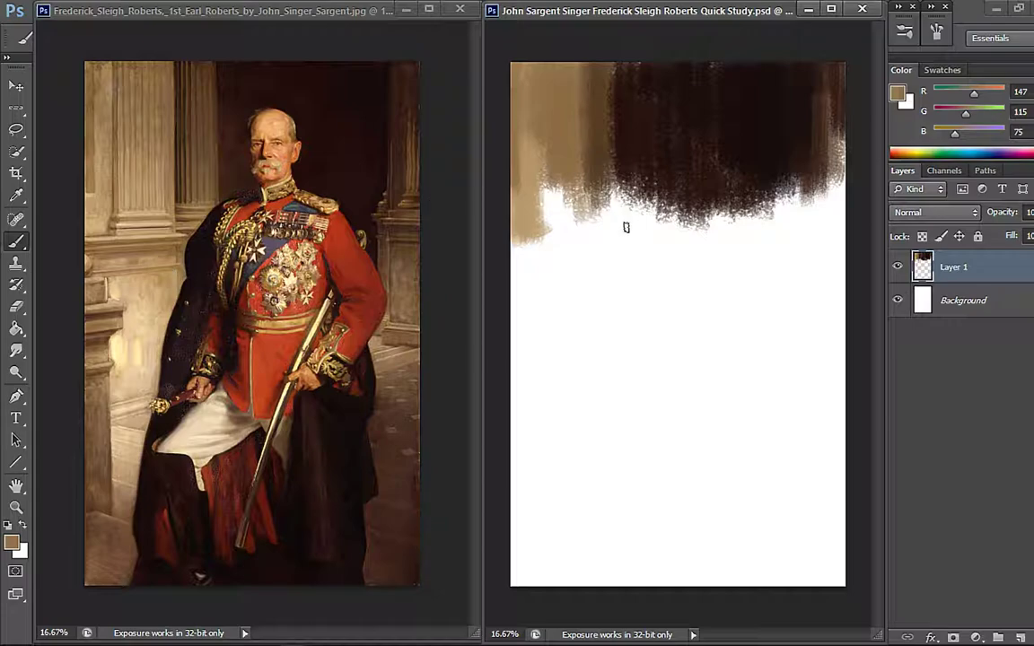
- Extend the dark backdrop down behind the figure area and continue the right-hand pillar below it in medium brown
alt+click(366, 193)
mouse_move(781, 192)
mouse_down()
mouse_move(792, 197)
mouse_move(759, 240)
mouse_move(664, 296)
mouse_move(676, 185)
mouse_move(664, 174)
mouse_move(679, 310)
mouse_up()
alt+click(407, 247)
mouse_move(815, 193)
mouse_down()
mouse_move(815, 263)
mouse_move(811, 250)
mouse_move(827, 311)
mouse_move(807, 305)
mouse_move(849, 194)
mouse_move(802, 269)
mouse_move(797, 159)
mouse_move(794, 273)
mouse_move(813, 185)
mouse_up()
alt+click(784, 157)
alt+click(831, 203)
drag(832, 144, 841, 184)
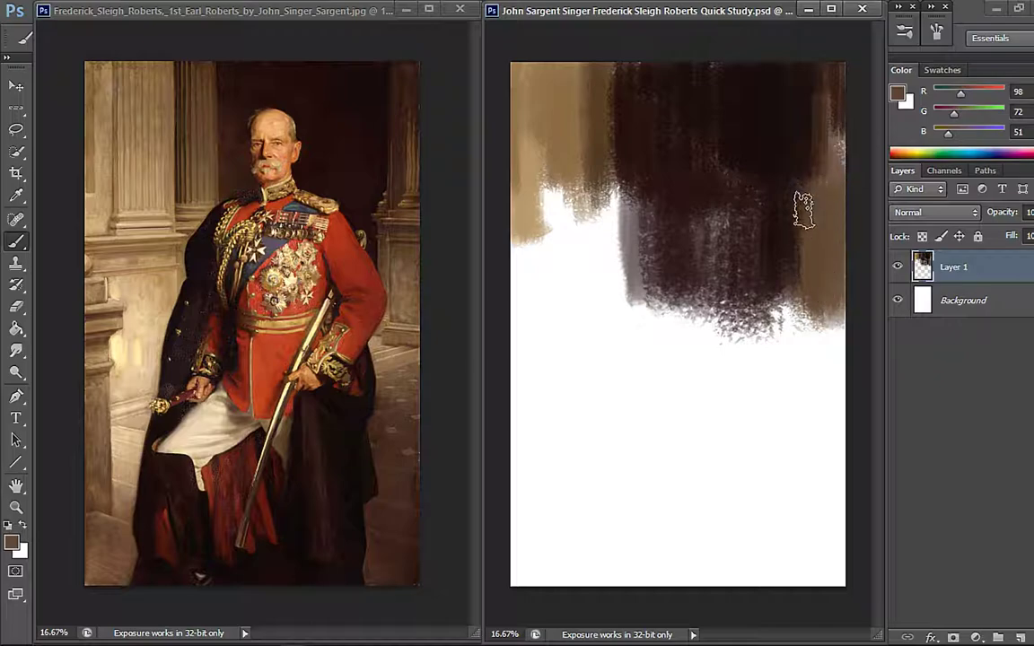
- Blend the lower right-hand pillar's inner edge into the dark backdrop with sampled browns
drag(803, 229, 801, 274)
alt+click(795, 158)
mouse_move(797, 186)
mouse_down()
mouse_move(806, 321)
mouse_move(844, 246)
mouse_up()
alt+click(809, 195)
alt+click(400, 162)
- Reduce the brush size and paint the base of the right-hand pillar with brown sampled from the reference
key(bracketleft)
key(bracketleft)
key(bracketleft)
key(bracketleft)
key(bracketleft)
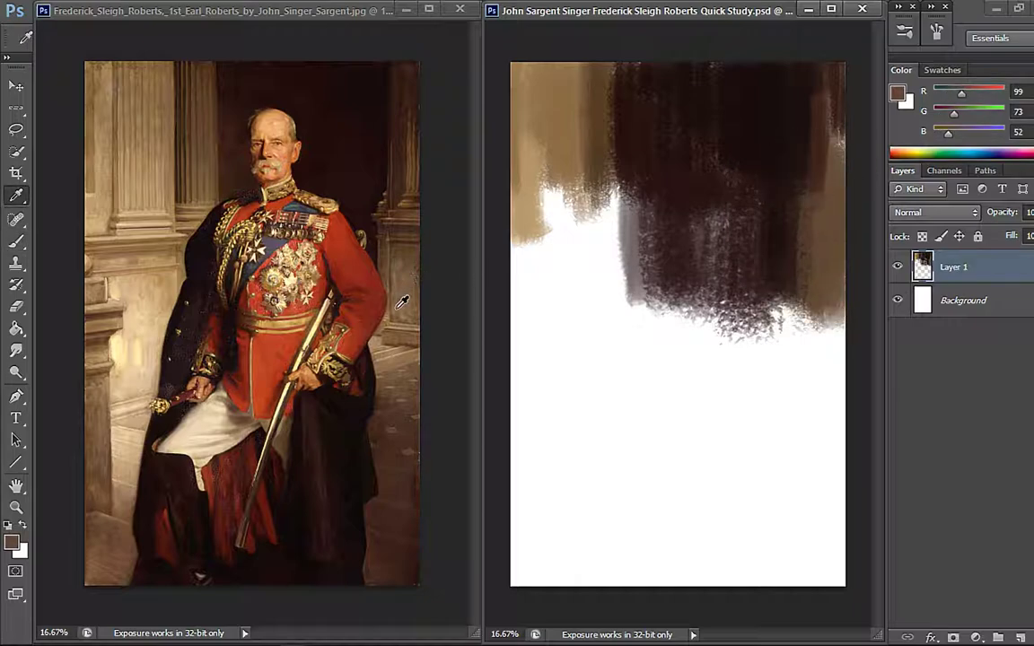
alt+click(388, 336)
alt+click(387, 336)
mouse_move(828, 274)
mouse_down()
mouse_move(786, 309)
mouse_move(833, 333)
mouse_up()
- Fill the stone wall below the left columns with light tan sampled from the reference, blending it up into the columns
alt+click(126, 350)
mouse_move(601, 285)
mouse_down()
mouse_move(556, 355)
mouse_move(535, 345)
mouse_move(553, 288)
mouse_move(584, 262)
mouse_move(560, 215)
mouse_move(568, 243)
mouse_up()
alt+click(563, 171)
mouse_move(565, 173)
mouse_down()
mouse_move(589, 236)
mouse_move(554, 345)
mouse_move(564, 399)
mouse_move(491, 399)
mouse_up()
alt+click(545, 298)
- Reduce the brush size and paint the brown pedestal and floor along the canvas's left edge and lower-left corner
alt+click(102, 433)
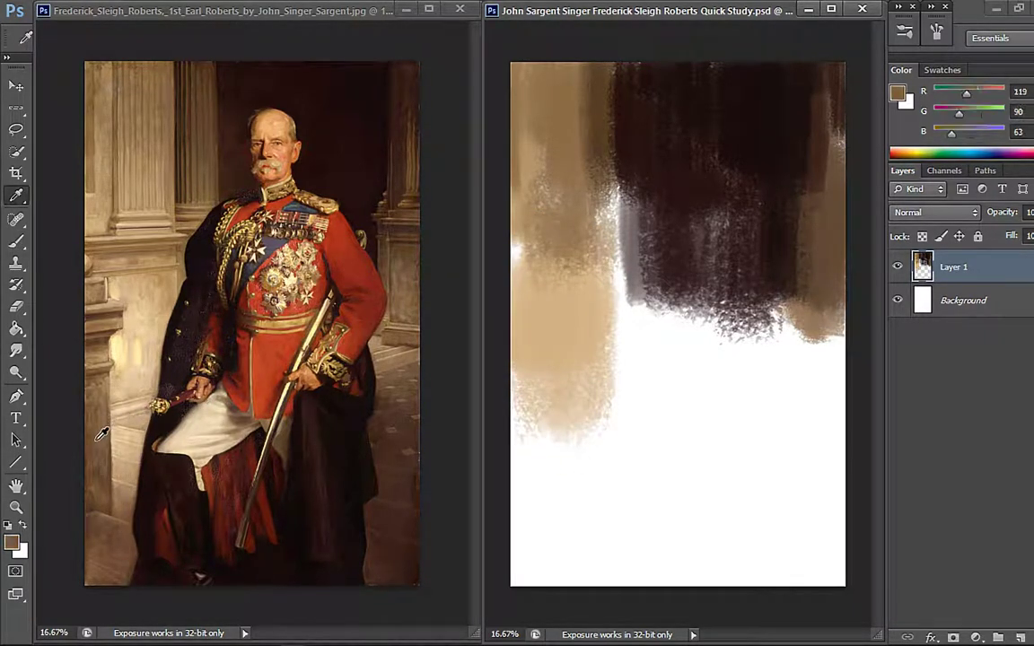
key(bracketleft)
key(bracketleft)
key(bracketleft)
key(bracketleft)
key(bracketleft)
mouse_move(522, 318)
mouse_down()
mouse_move(521, 422)
mouse_move(501, 278)
mouse_move(525, 296)
mouse_move(518, 399)
mouse_move(540, 454)
mouse_move(523, 559)
mouse_move(558, 526)
mouse_move(637, 552)
mouse_up()
alt+click(99, 468)
alt+click(109, 467)
alt+click(112, 537)
- Paint the bright cream wall area beside the left pedestal with tones sampled from the reference's lit stone
alt+click(123, 388)
mouse_move(513, 396)
mouse_down()
mouse_move(561, 492)
mouse_move(597, 512)
mouse_move(616, 322)
mouse_up()
alt+click(592, 290)
alt+click(639, 215)
alt+click(254, 168)
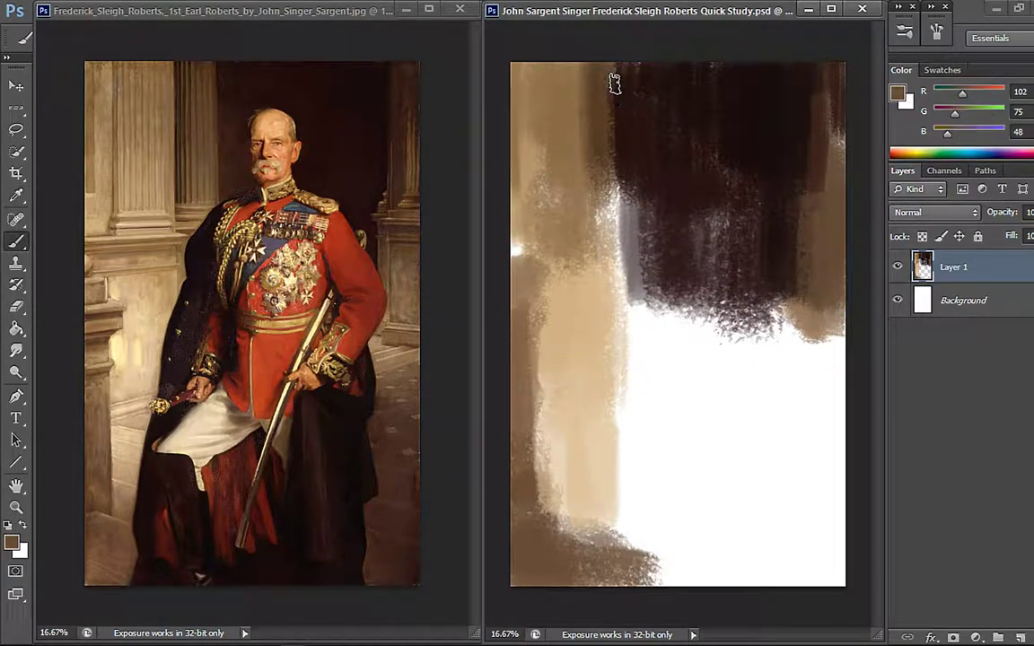
- Widen the brown shadow column into the dark backdrop and blend the tones down the left-hand wall
mouse_move(618, 62)
mouse_down()
mouse_move(619, 184)
mouse_move(623, 139)
mouse_up()
alt+click(565, 99)
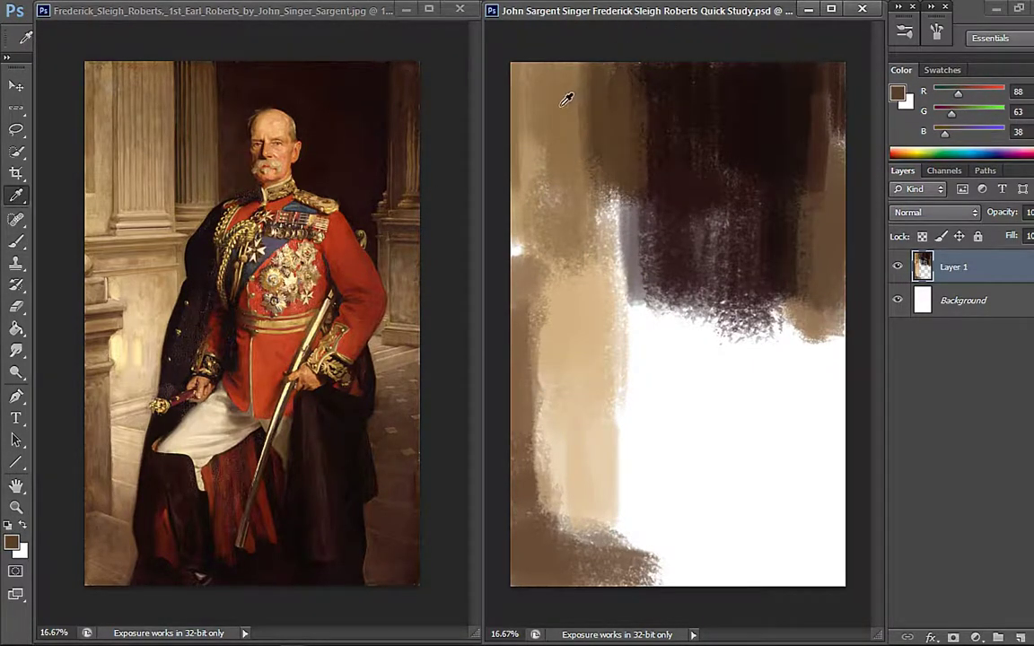
mouse_move(575, 81)
mouse_down()
mouse_move(589, 52)
mouse_move(596, 161)
mouse_up()
alt+click(627, 116)
mouse_move(610, 61)
mouse_down()
mouse_move(617, 97)
mouse_move(603, 296)
mouse_move(625, 440)
mouse_up()
- Extend the tan wall toward the center and block in the floor with tan, grayish and dark browns from the reference
alt+click(588, 254)
drag(635, 336, 646, 431)
mouse_move(682, 373)
mouse_down()
mouse_move(835, 420)
mouse_move(831, 385)
mouse_move(840, 442)
mouse_move(858, 439)
mouse_move(797, 524)
mouse_move(814, 521)
mouse_move(592, 496)
mouse_move(790, 550)
mouse_move(837, 591)
mouse_move(822, 573)
mouse_move(762, 566)
mouse_move(749, 552)
mouse_move(648, 575)
mouse_move(791, 531)
mouse_move(615, 549)
mouse_move(682, 490)
mouse_move(800, 435)
mouse_move(736, 441)
mouse_up()
alt+click(392, 393)
alt+click(400, 525)
alt+click(407, 400)
alt+click(401, 405)
mouse_move(758, 449)
mouse_down()
mouse_move(808, 429)
mouse_move(837, 395)
mouse_move(775, 409)
mouse_up()
- Paint the lighter tan floor strip just below the right-hand pillar and blend it with the pillar base
alt+click(382, 348)
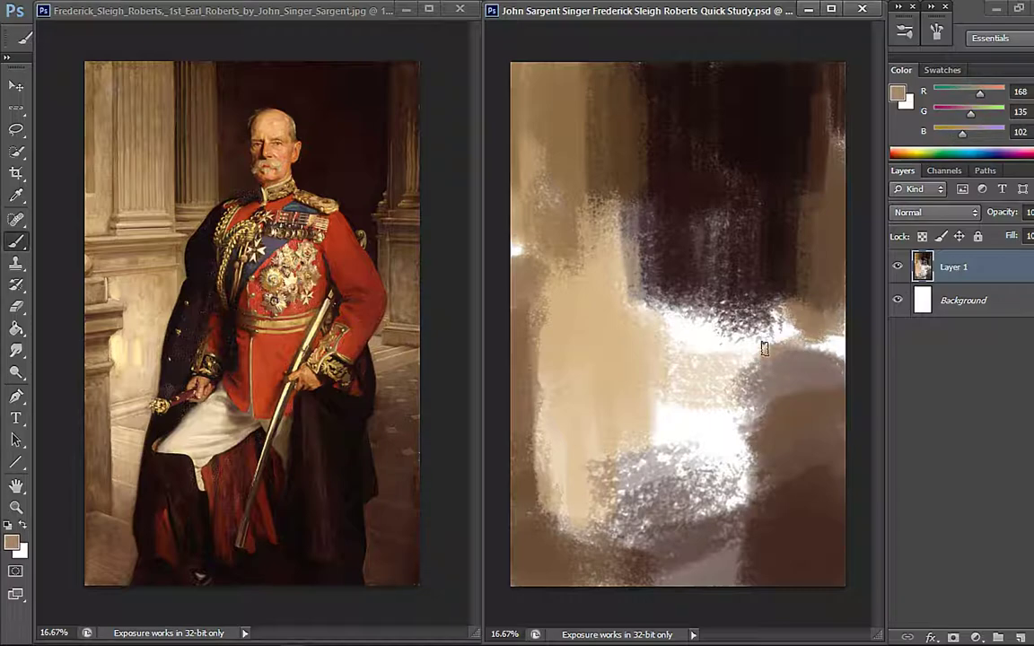
mouse_move(763, 345)
mouse_down()
mouse_move(837, 337)
mouse_move(784, 360)
mouse_move(816, 358)
mouse_move(786, 344)
mouse_up()
alt+click(399, 335)
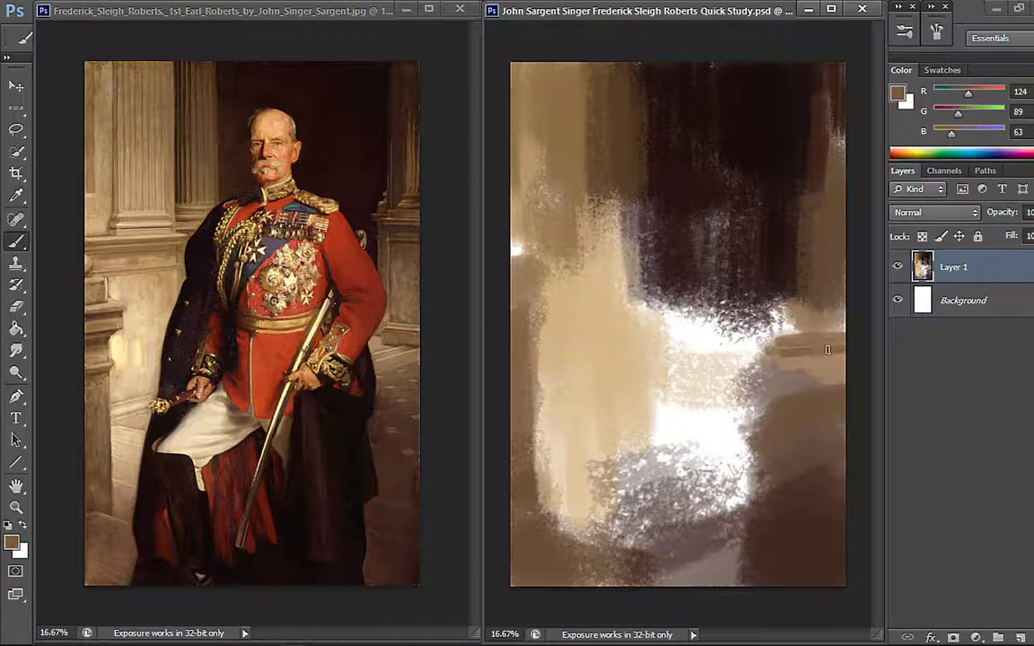
alt+click(790, 341)
alt+click(795, 323)
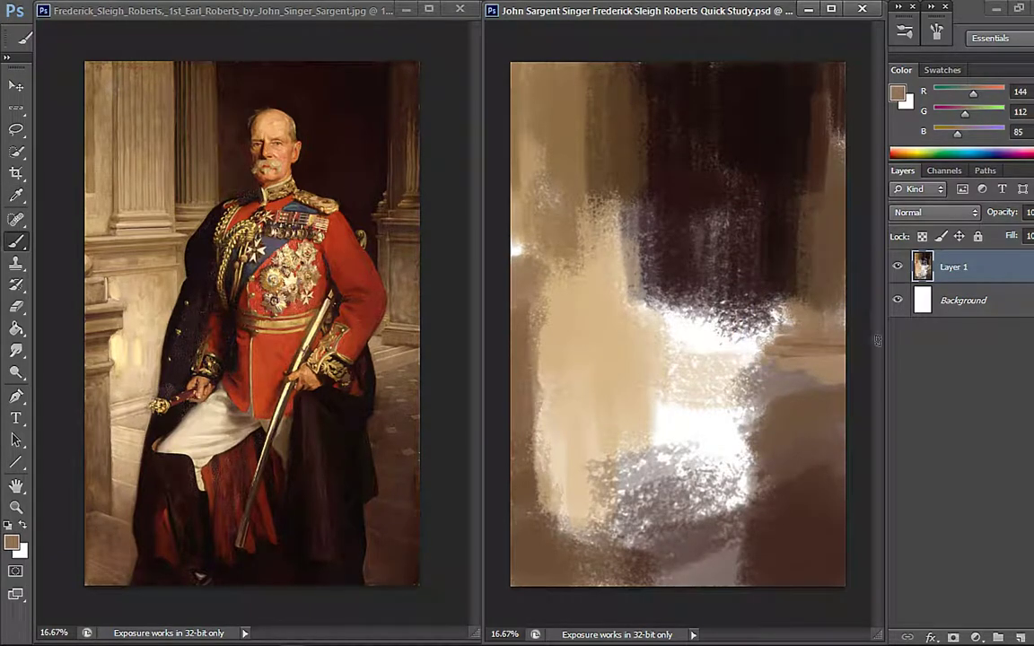
- Smooth the dark floor on the canvas's right side with sampled medium and dark browns
alt+click(830, 396)
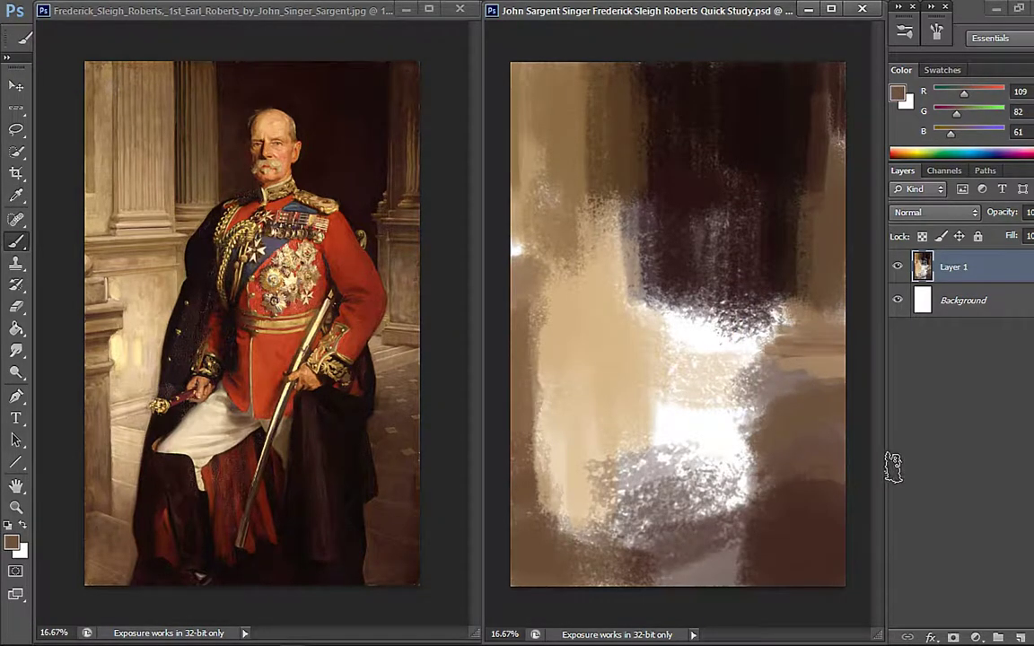
alt+click(805, 471)
drag(805, 471, 849, 403)
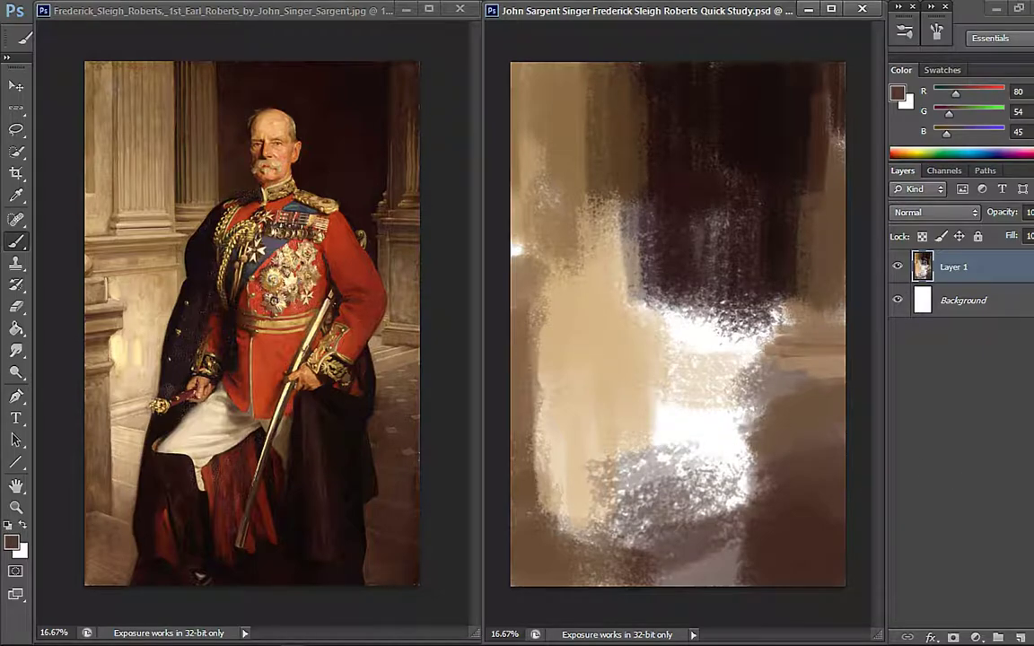
- Create a new layer and block in the head as a peach oval using the forehead color from the reference
click(1021, 636)
alt+click(285, 135)
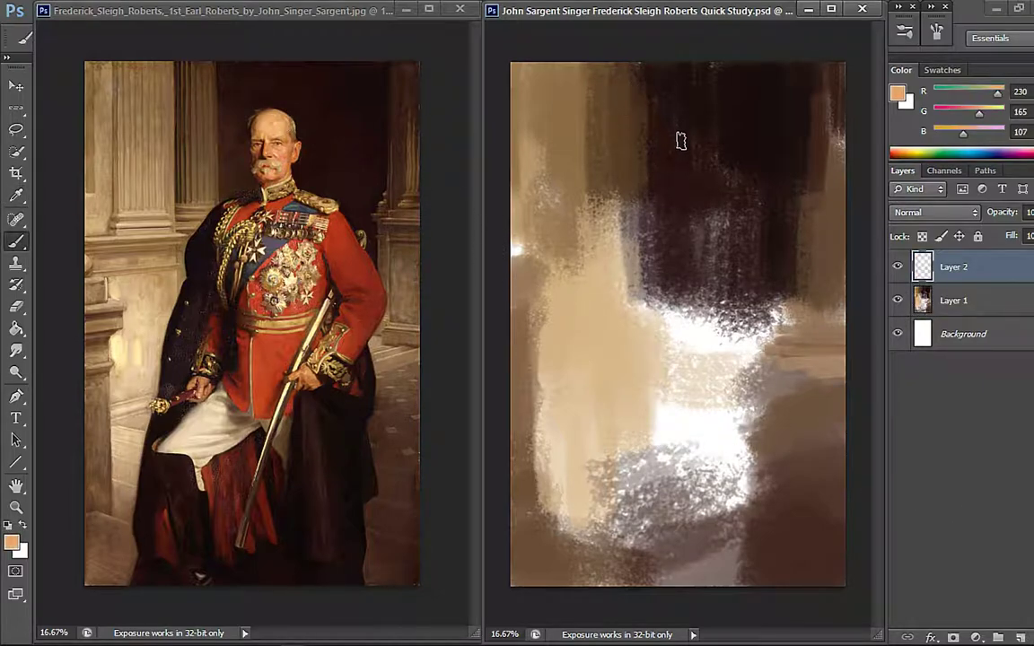
mouse_move(685, 154)
mouse_down()
mouse_move(676, 154)
mouse_move(684, 177)
mouse_up()
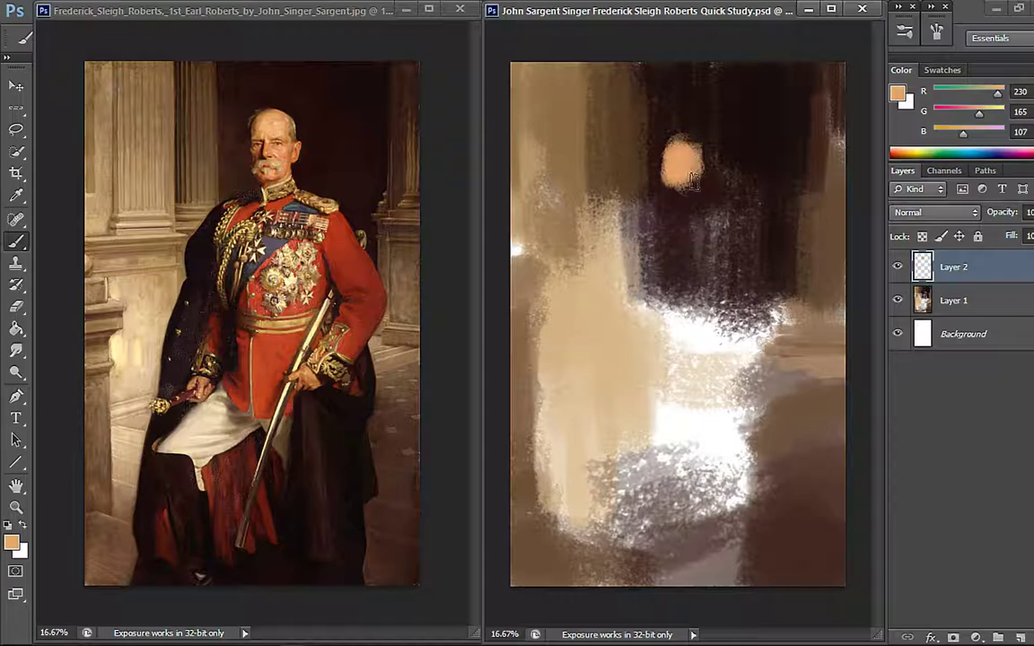
- Shade the cheek, jaw and edges of the head with orange and dark brown skin tones sampled from the reference face
alt+click(259, 140)
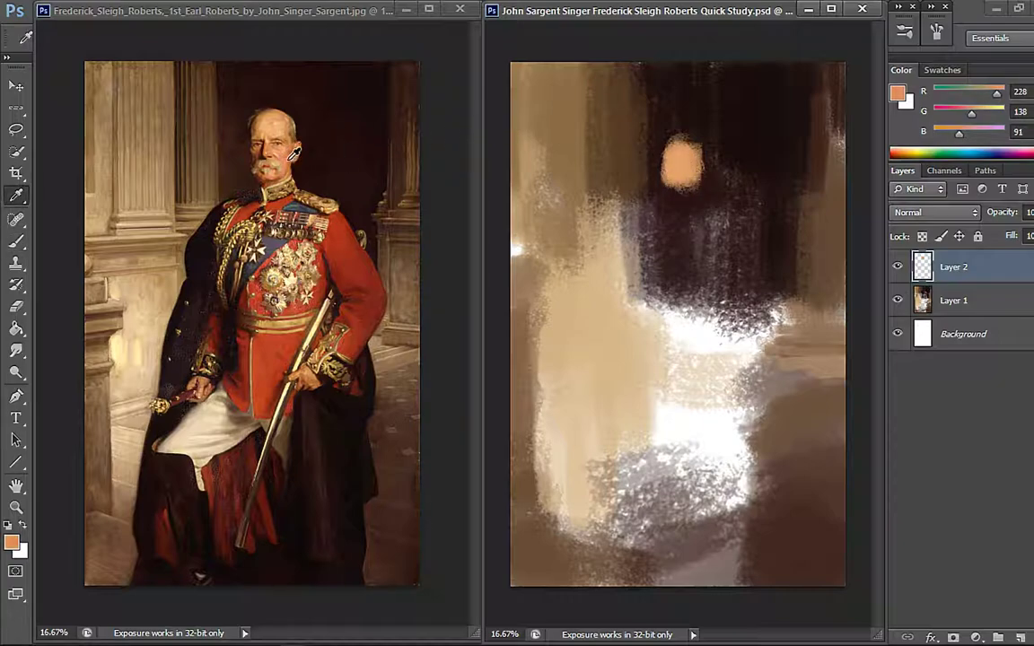
alt+click(294, 153)
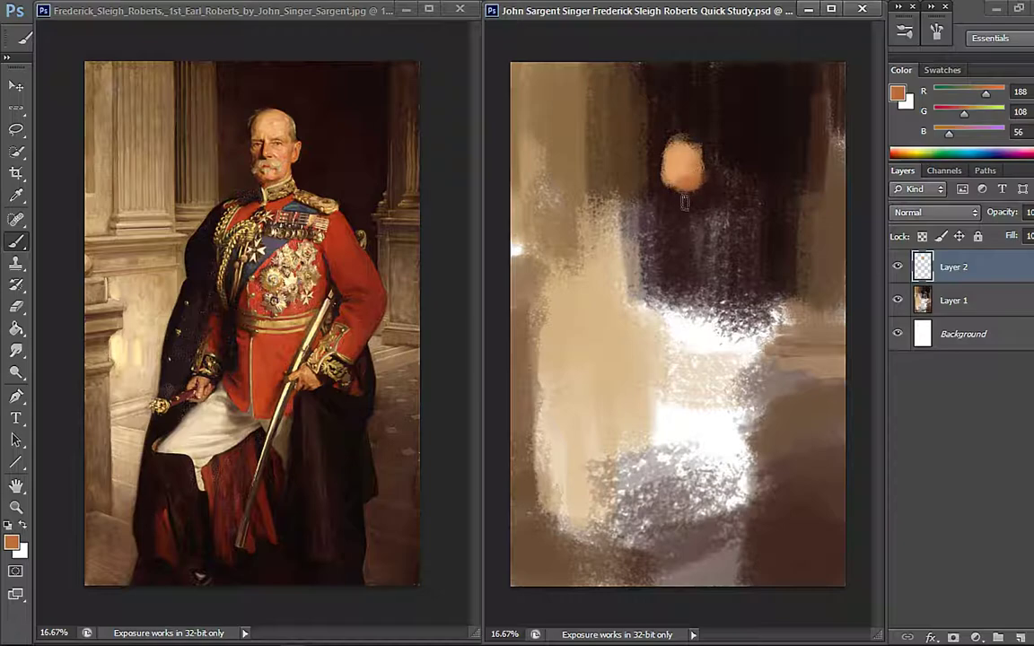
alt+click(676, 163)
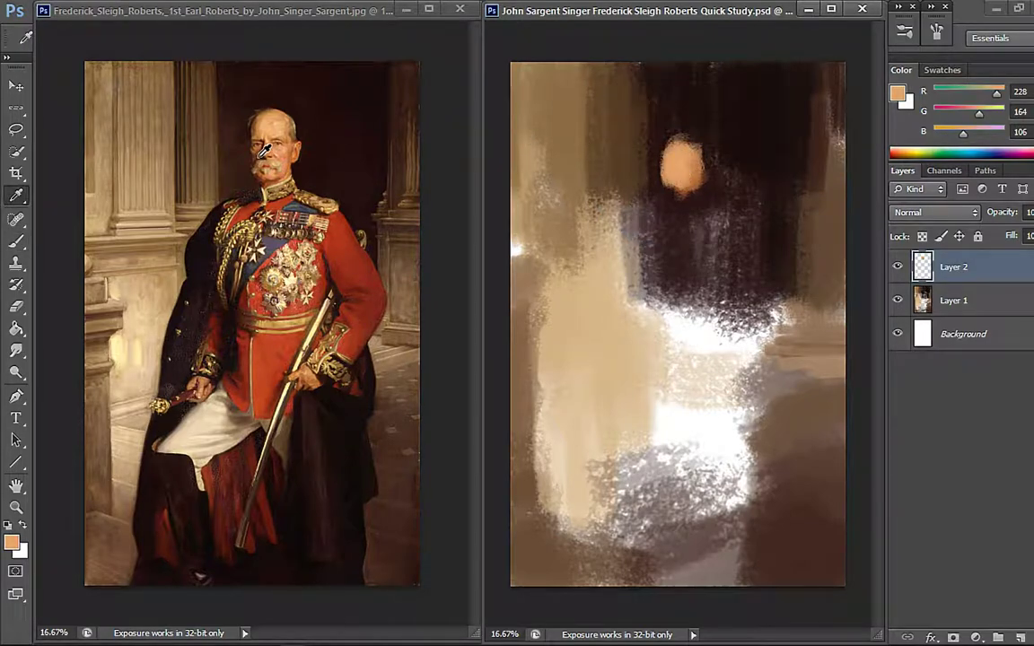
alt+click(303, 140)
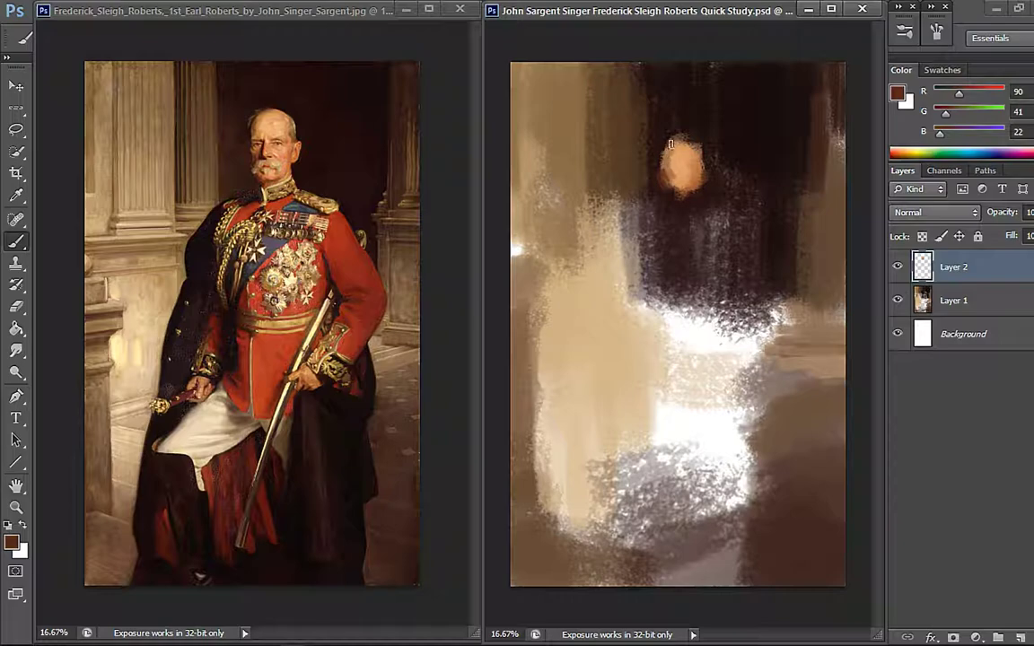
alt+click(676, 160)
- Paint the eyes, brows and nose shadow on the face with sampled near-black, brown and skin tones
alt+click(710, 146)
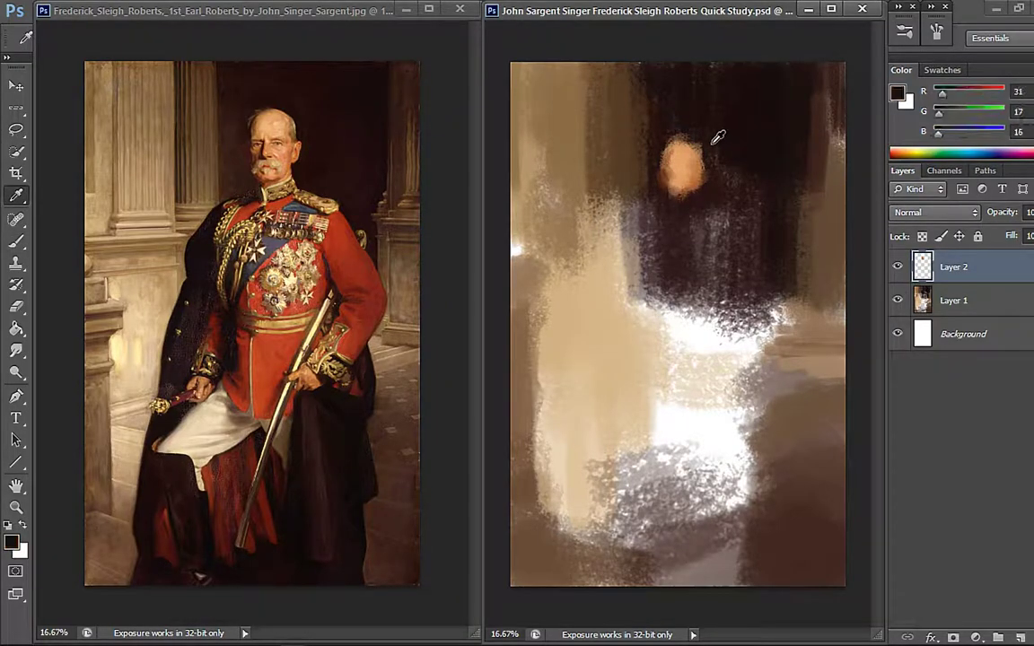
alt+click(674, 170)
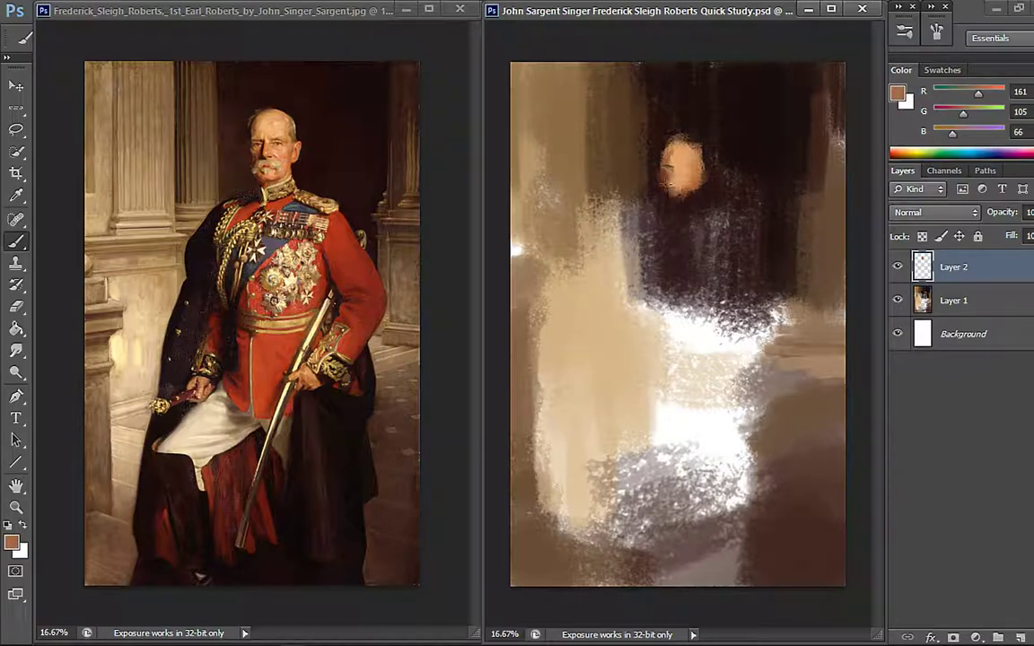
alt+click(678, 162)
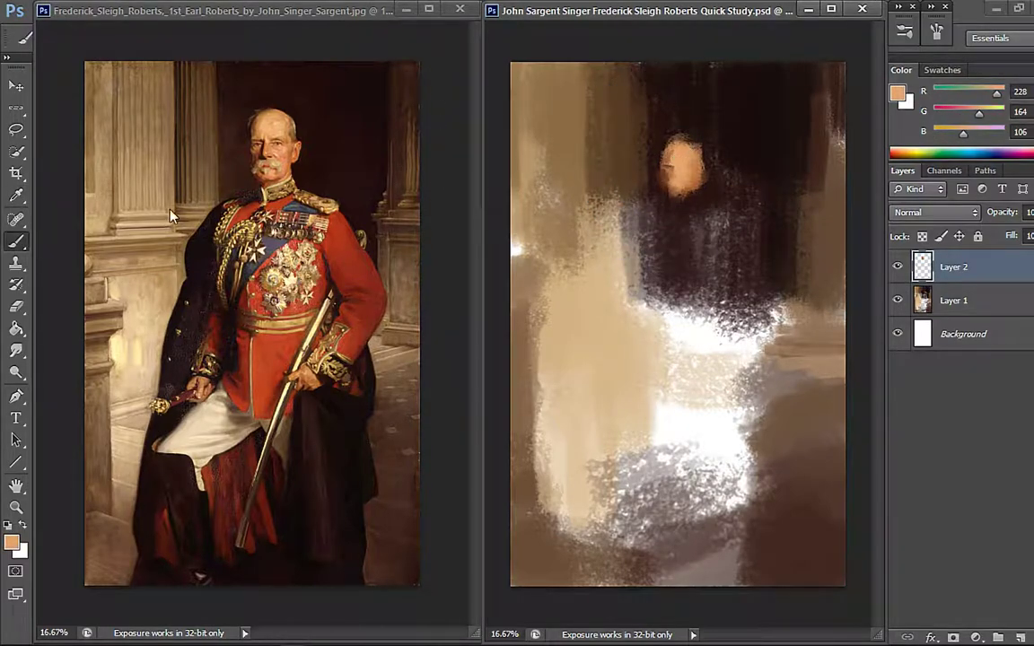
alt+click(732, 151)
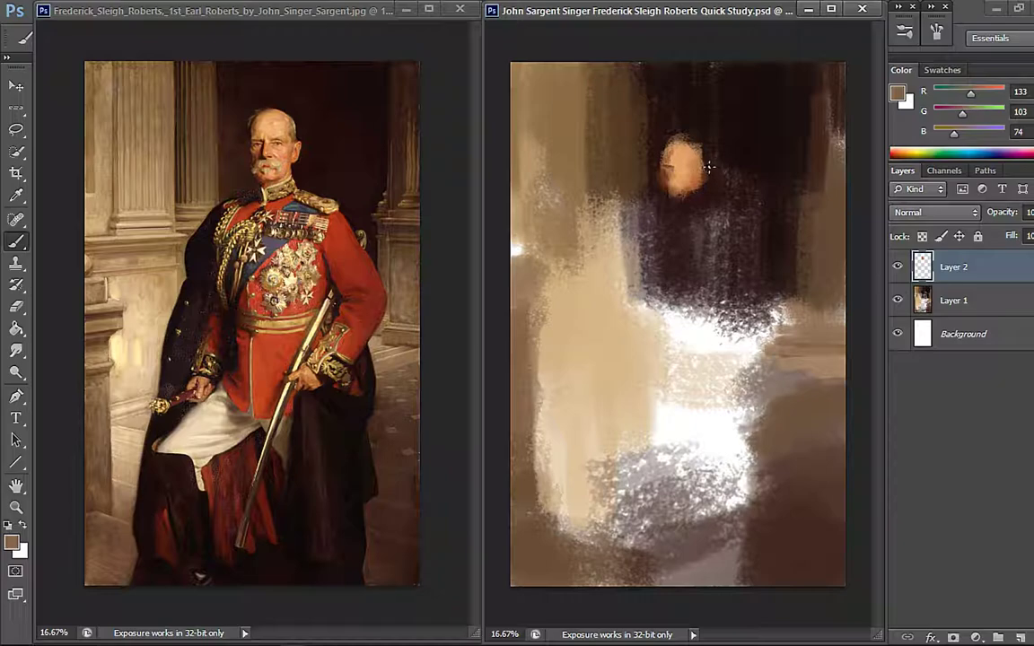
alt+click(746, 153)
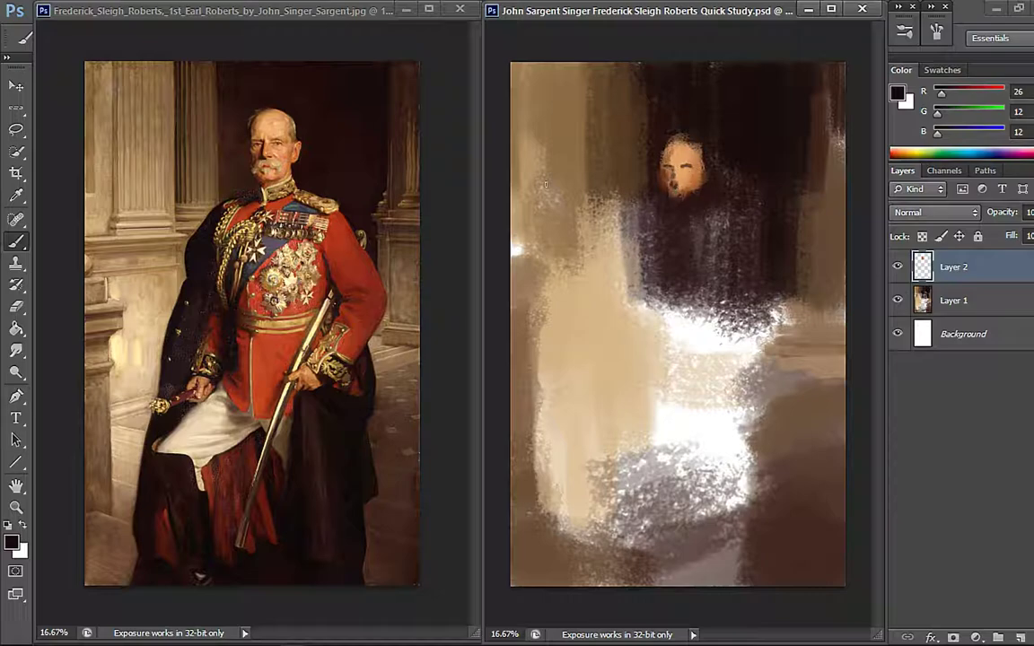
- Start the mustache with white and touch up the nose and eyes with sampled browns and near-black
alt+click(251, 154)
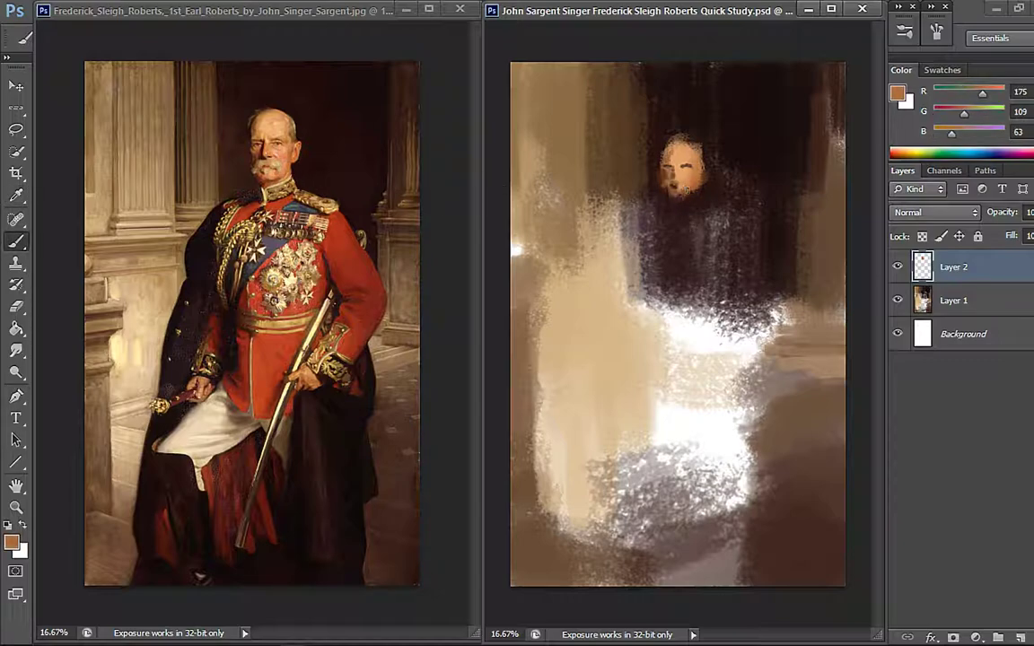
alt+click(698, 325)
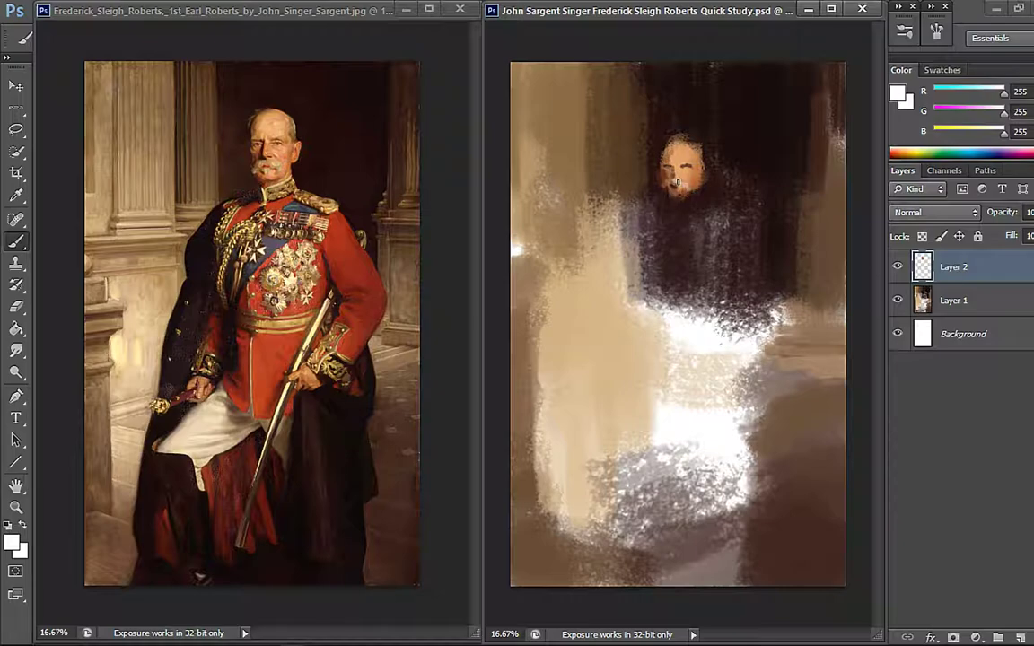
alt+click(665, 168)
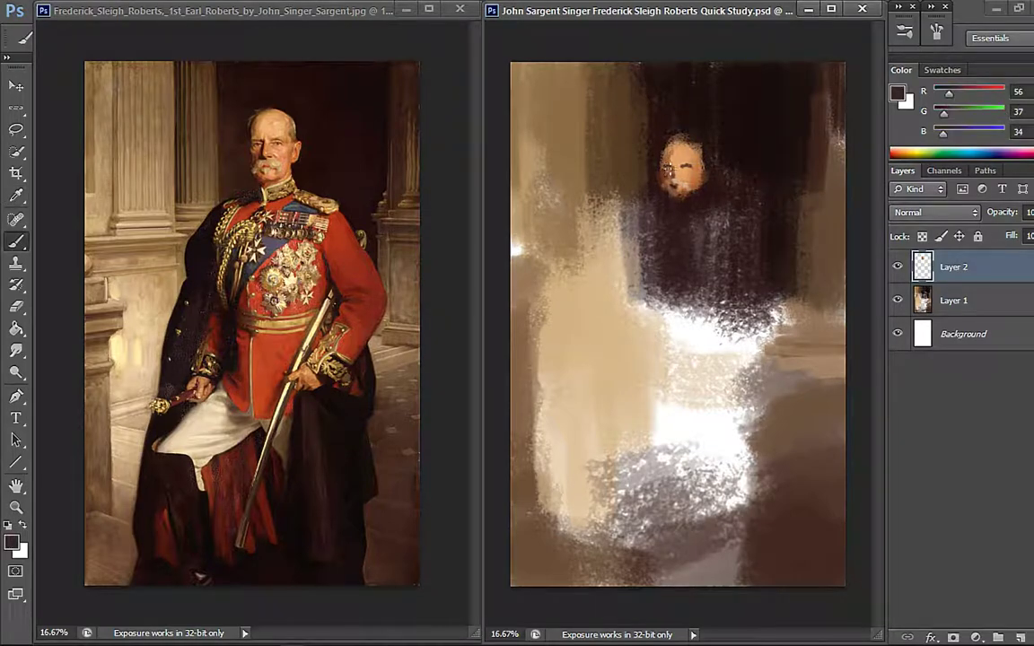
alt+click(685, 169)
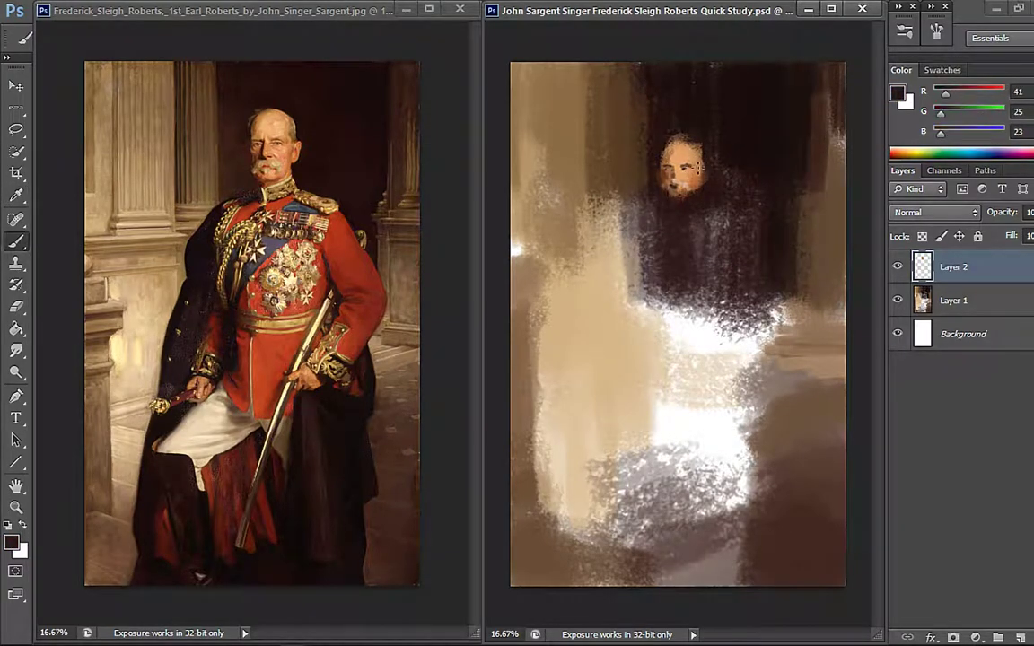
alt+click(683, 163)
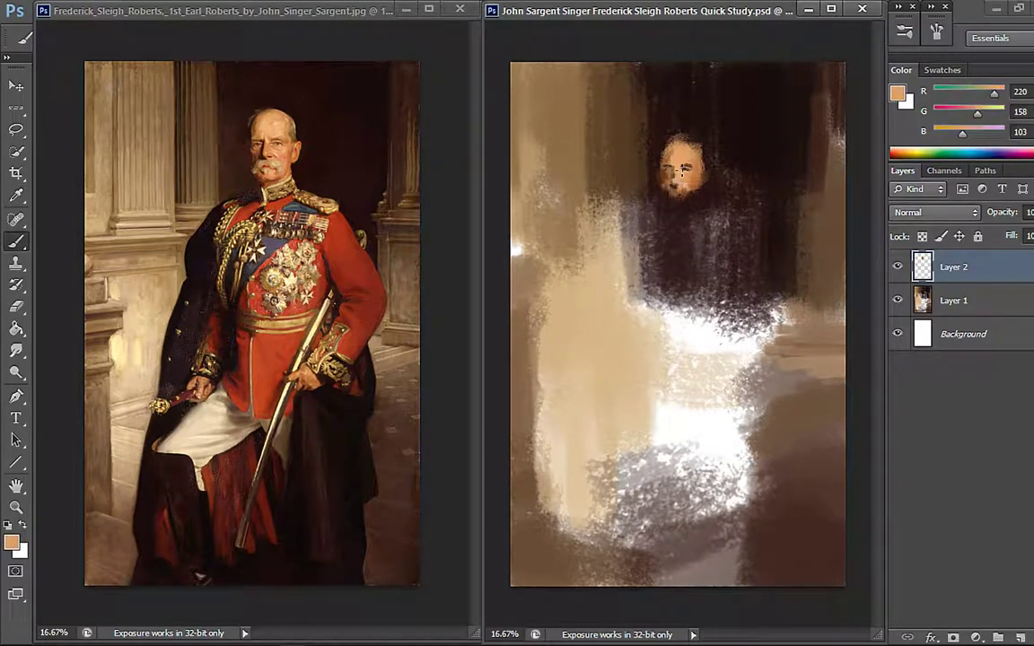
- Refine the eyes, brow and nose bridge with skin, brown and near-black tones sampled from the canvas
alt+click(653, 150)
alt+click(687, 190)
alt+click(686, 161)
alt+click(673, 167)
alt+click(721, 155)
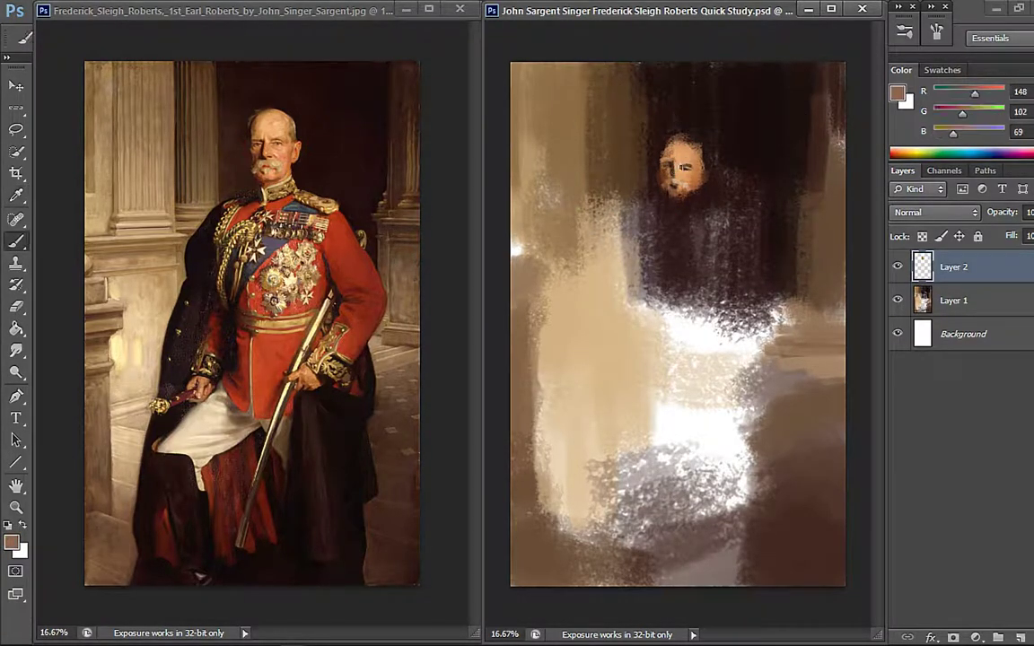
alt+click(675, 165)
alt+click(673, 170)
alt+click(675, 169)
alt+click(673, 175)
alt+click(744, 154)
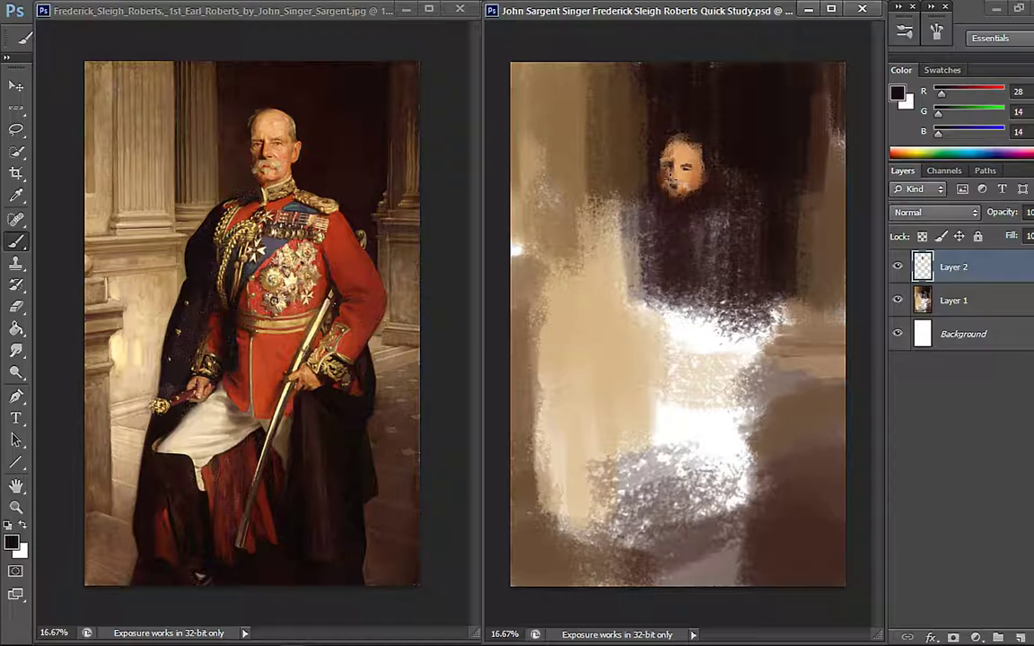
alt+click(675, 161)
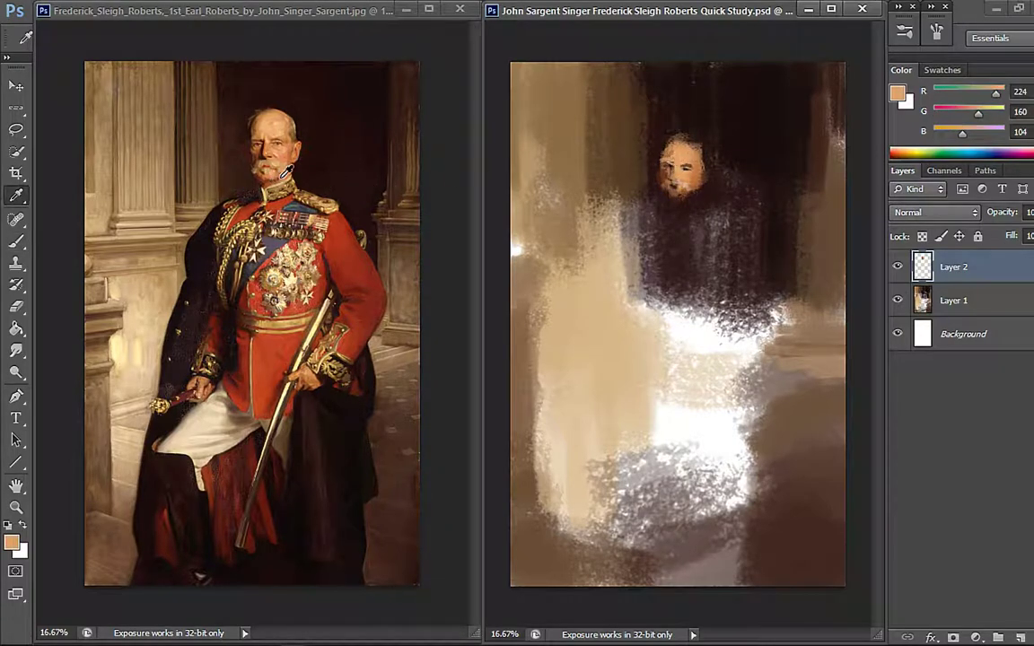
- Extend the chin with peach skin tones and shape the mustache and cheek edge with sampled gray and brown
alt+click(254, 158)
alt+click(674, 190)
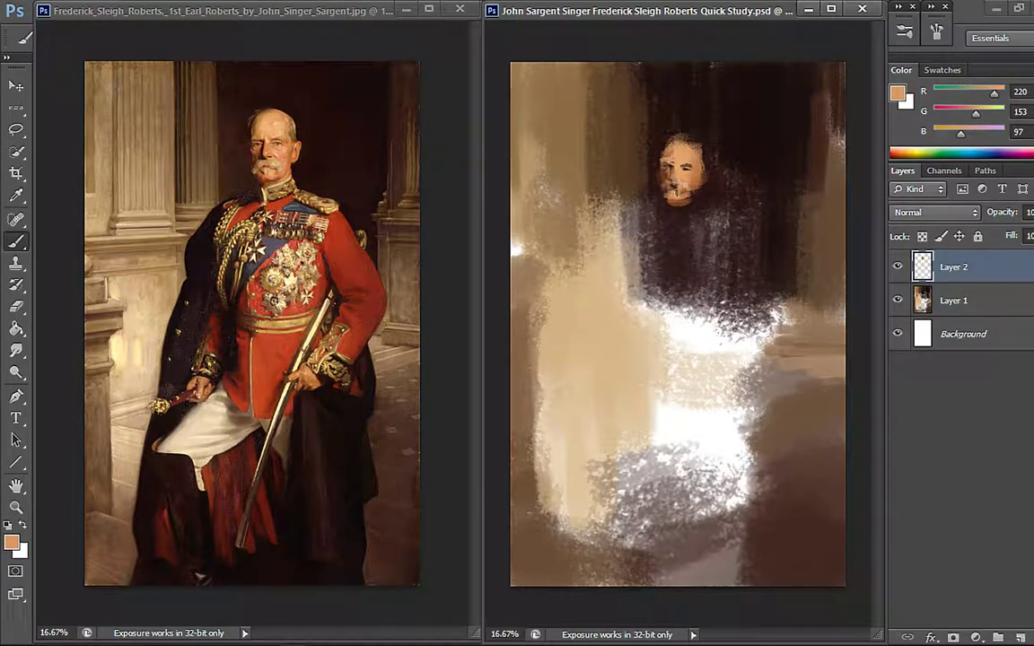
alt+click(673, 188)
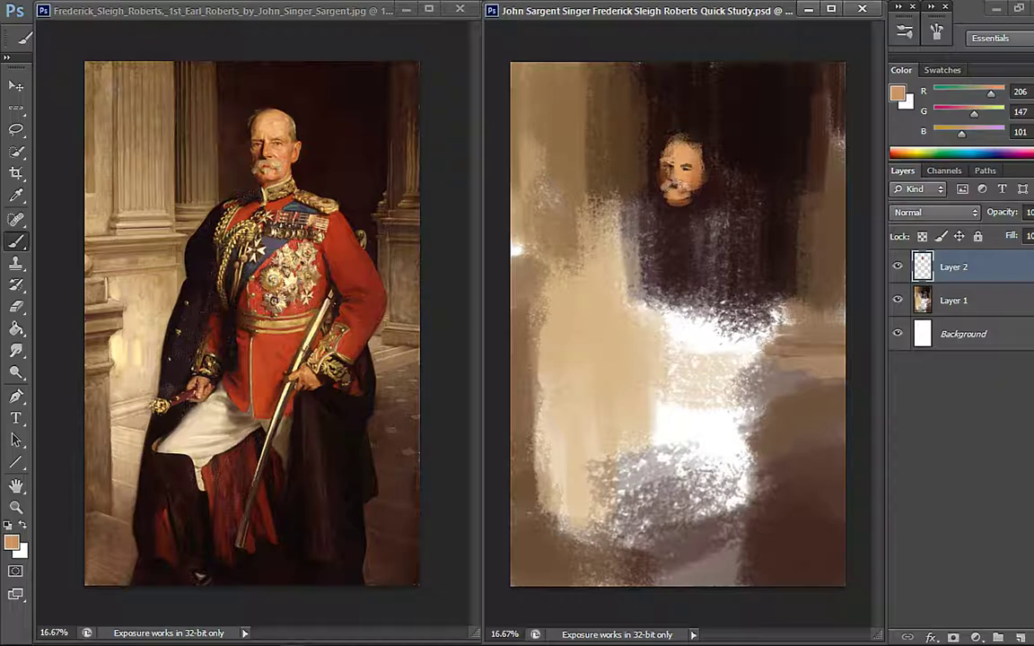
alt+click(680, 185)
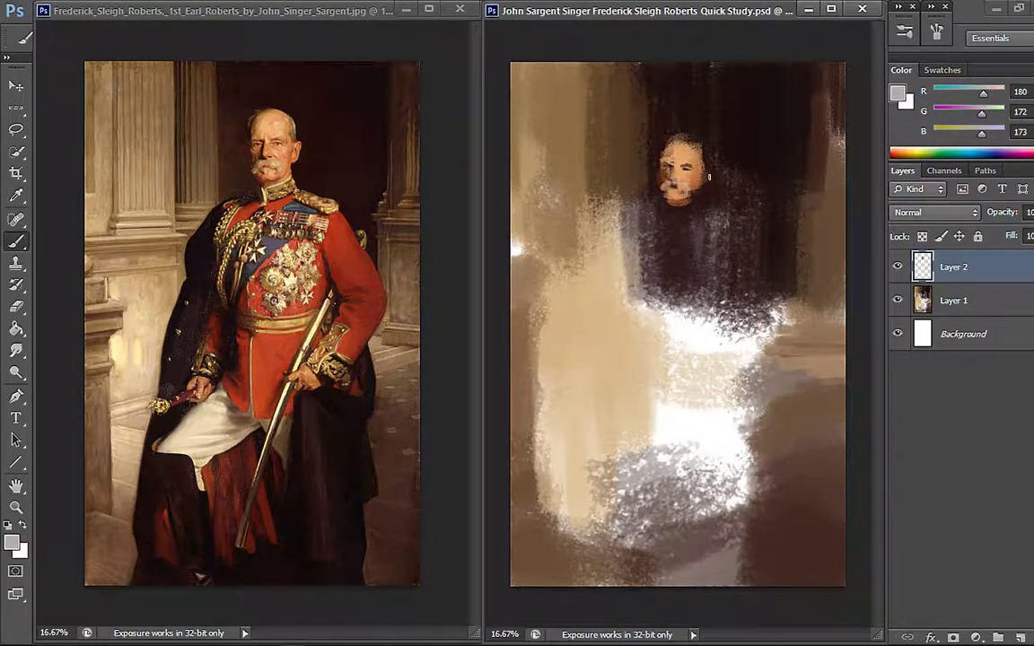
alt+click(667, 169)
alt+click(669, 150)
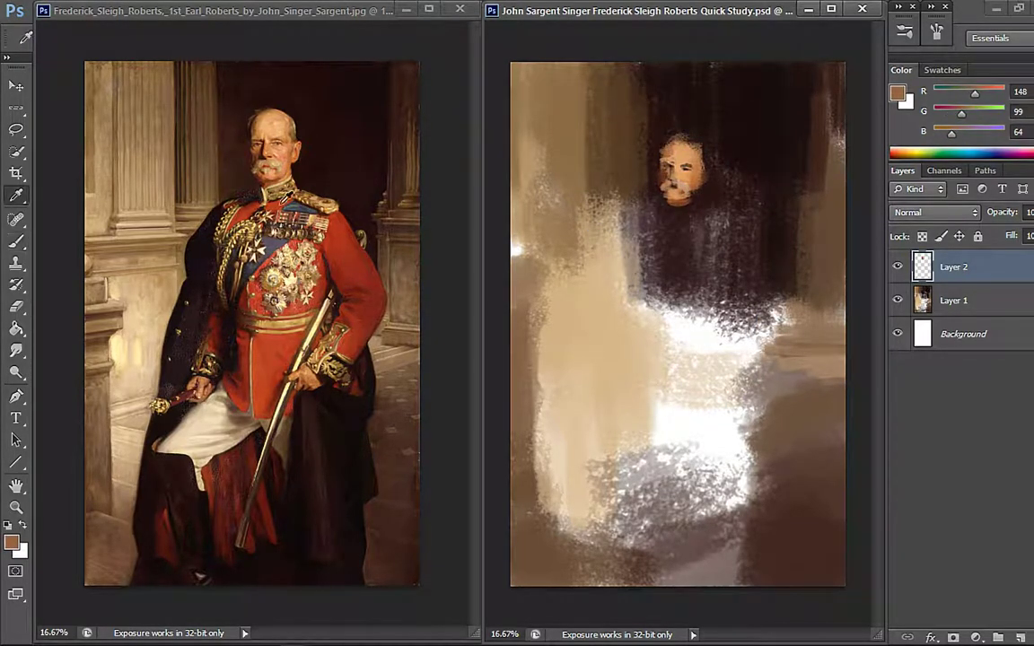
- Enlarge the brush and block in the dark cloak from the shoulder down to the floor with near-black sampled from the reference
alt+click(255, 197)
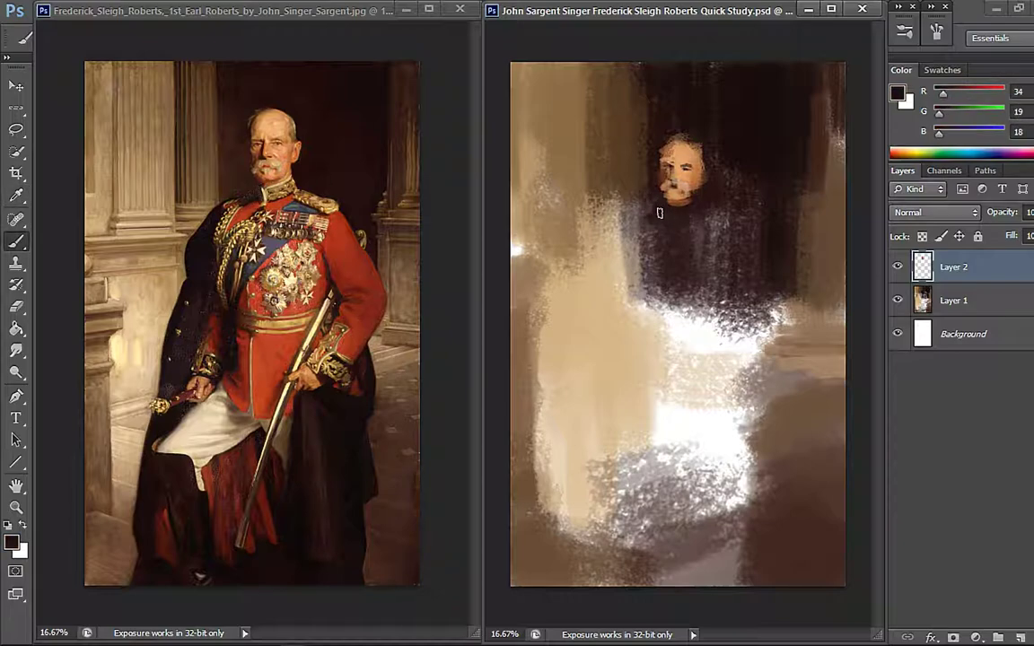
alt+click(239, 222)
key(])
key(])
key(])
key(])
key(])
mouse_move(642, 217)
mouse_down()
mouse_move(623, 234)
mouse_move(632, 244)
mouse_move(610, 327)
mouse_move(592, 525)
mouse_move(579, 484)
mouse_move(614, 552)
mouse_up()
alt+click(242, 209)
mouse_move(639, 241)
mouse_down()
mouse_move(666, 215)
mouse_move(659, 235)
mouse_move(642, 236)
mouse_move(666, 219)
mouse_move(670, 233)
mouse_move(682, 220)
mouse_move(707, 229)
mouse_move(683, 229)
mouse_move(692, 216)
mouse_move(688, 229)
mouse_move(708, 245)
mouse_move(666, 246)
mouse_move(672, 273)
mouse_move(687, 285)
mouse_move(717, 261)
mouse_move(721, 240)
mouse_move(758, 303)
mouse_up()
key(ctrl+z)
- Block in the red jacket's torso, shoulders, bent arm and lower coat with reds sampled from the reference
alt+click(345, 243)
alt+click(330, 276)
mouse_move(725, 251)
mouse_down()
mouse_move(698, 256)
mouse_move(705, 296)
mouse_move(695, 270)
mouse_move(683, 272)
mouse_move(673, 314)
mouse_up()
alt+click(695, 226)
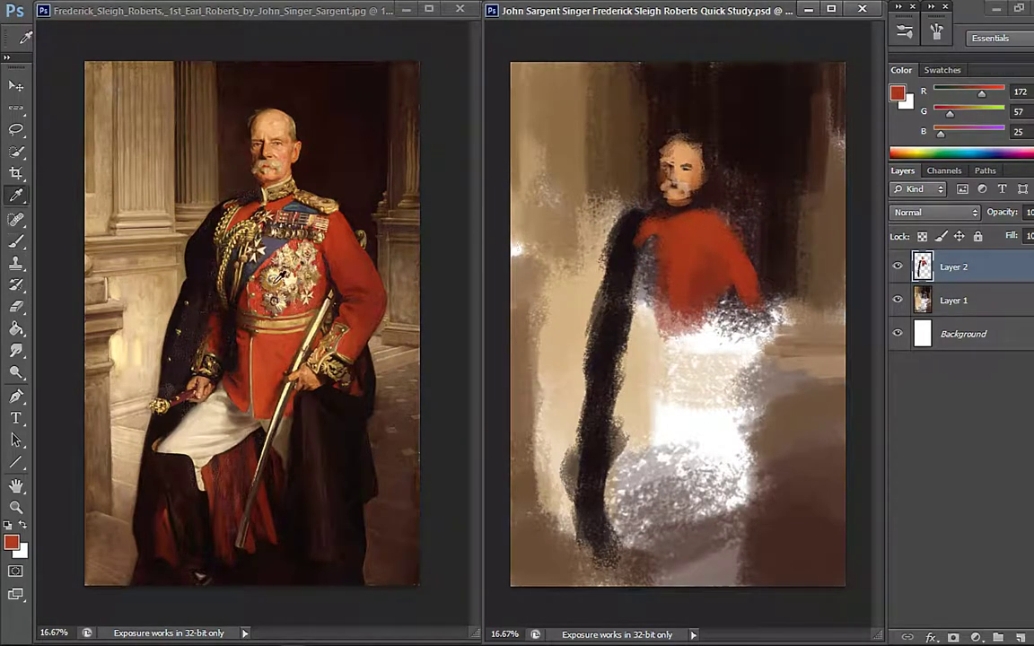
alt+click(241, 265)
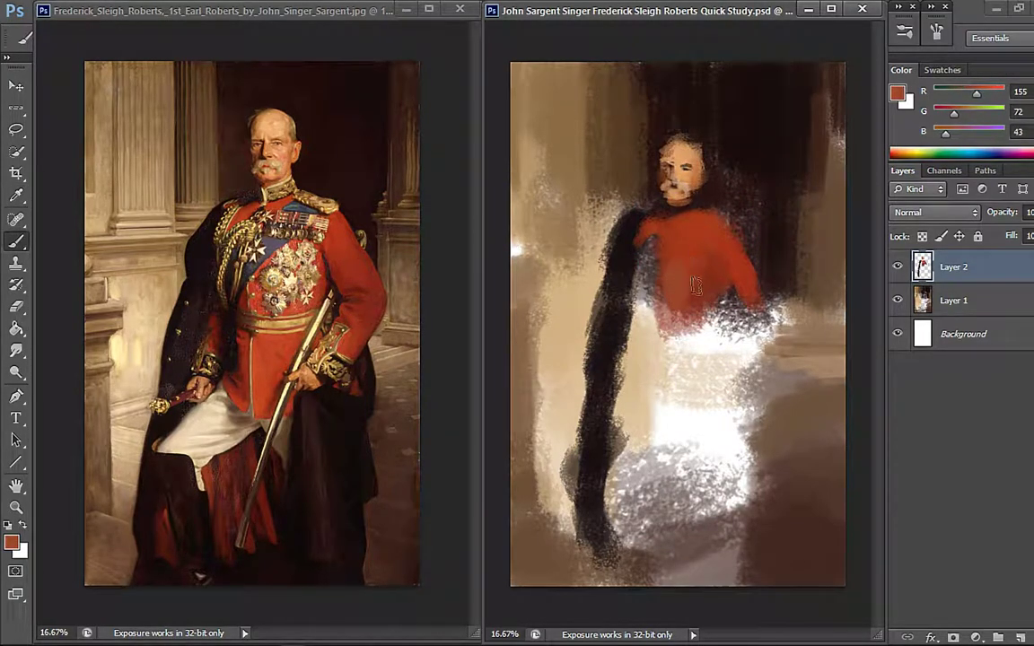
alt+click(671, 231)
alt+click(250, 305)
mouse_move(685, 334)
mouse_down()
mouse_move(679, 380)
mouse_move(706, 380)
mouse_move(680, 364)
mouse_move(674, 333)
mouse_move(677, 350)
mouse_move(700, 369)
mouse_move(678, 392)
mouse_move(678, 430)
mouse_move(691, 358)
mouse_up()
- Paint the lowered arm over the cloak with a red sleeve, dark cuff and peach hand
alt+click(612, 314)
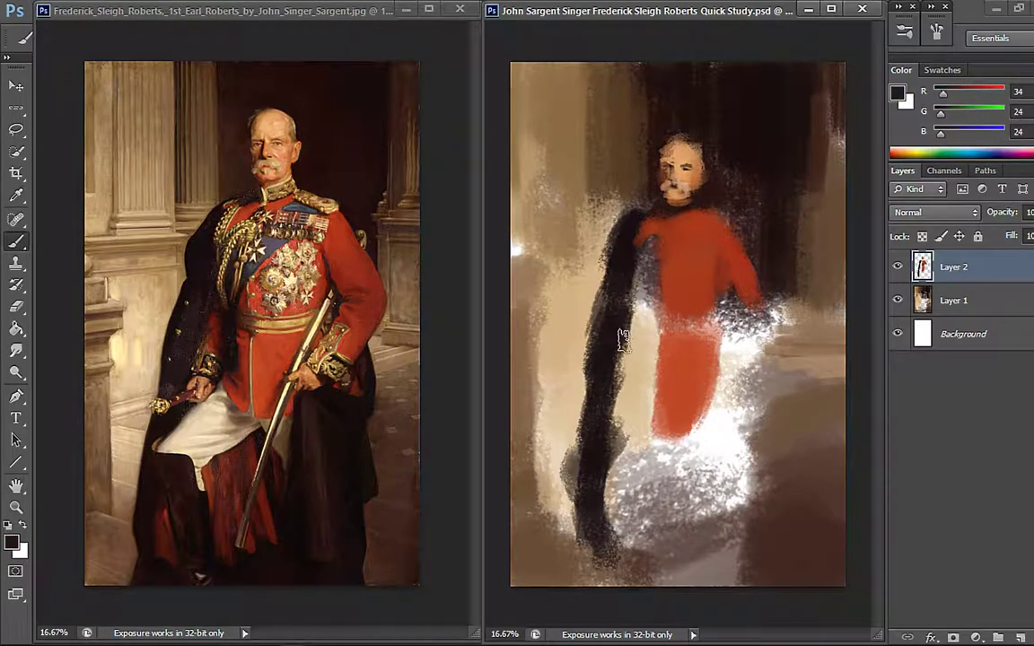
alt+click(661, 269)
mouse_move(622, 277)
mouse_down()
mouse_move(618, 379)
mouse_move(628, 337)
mouse_up()
alt+click(648, 334)
drag(620, 381, 628, 319)
alt+click(609, 377)
alt+click(610, 359)
alt+click(628, 352)
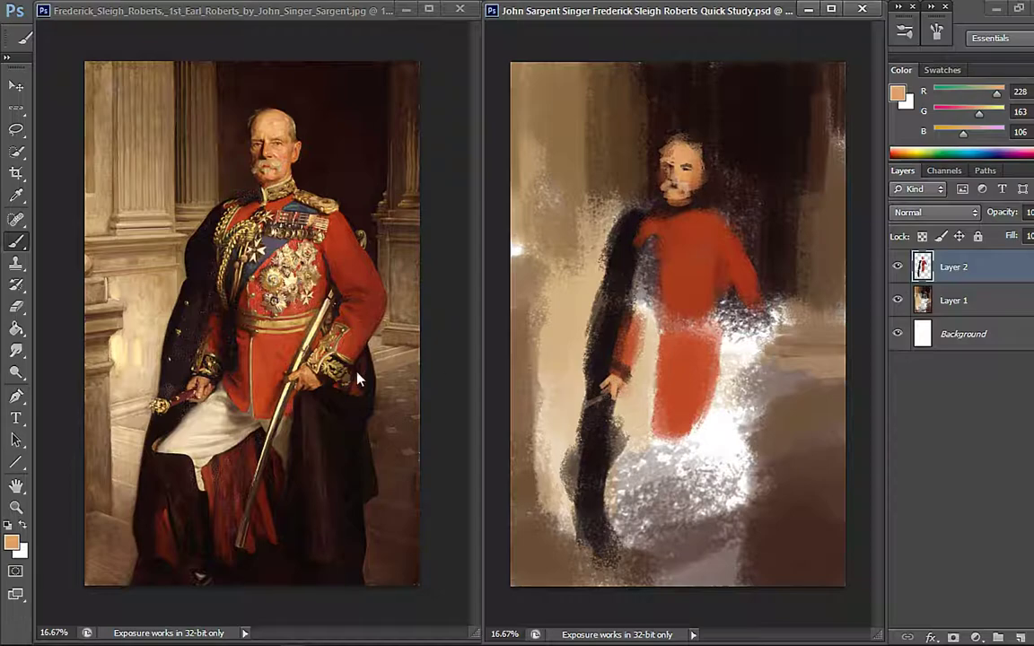
- Paint the baton in the lowered hand with sampled dark red and give it a yellow tip in color ece56e
alt+click(324, 383)
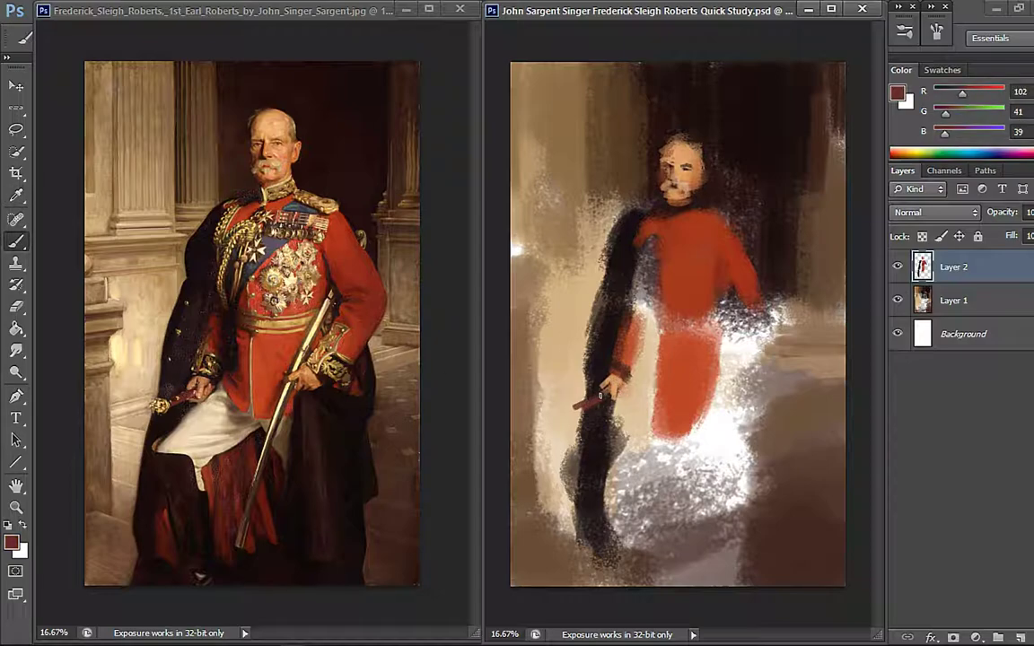
alt+click(641, 326)
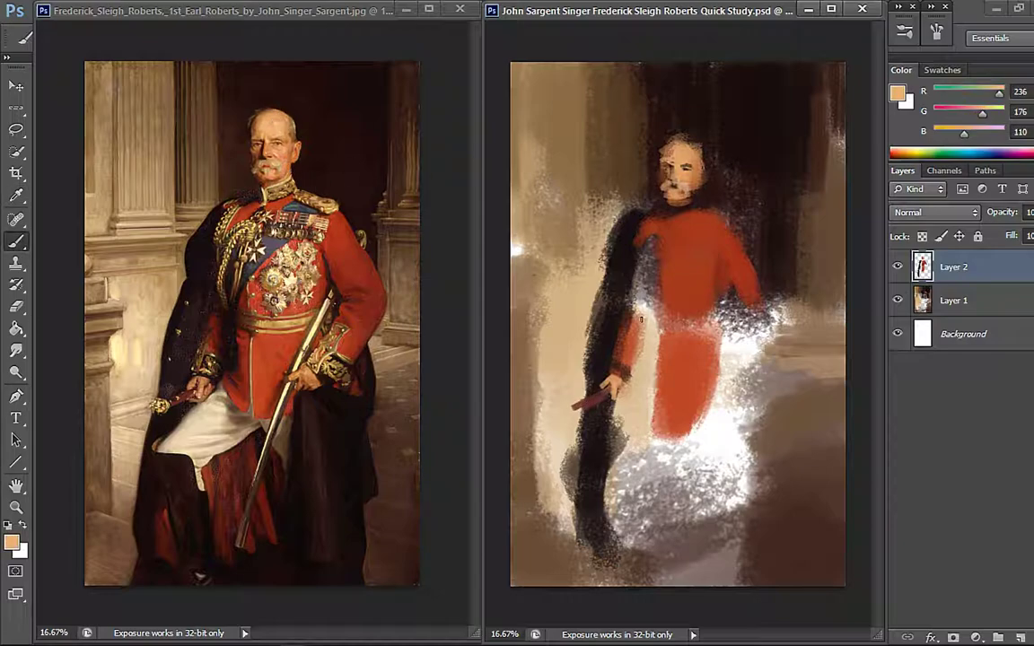
click(12, 542)
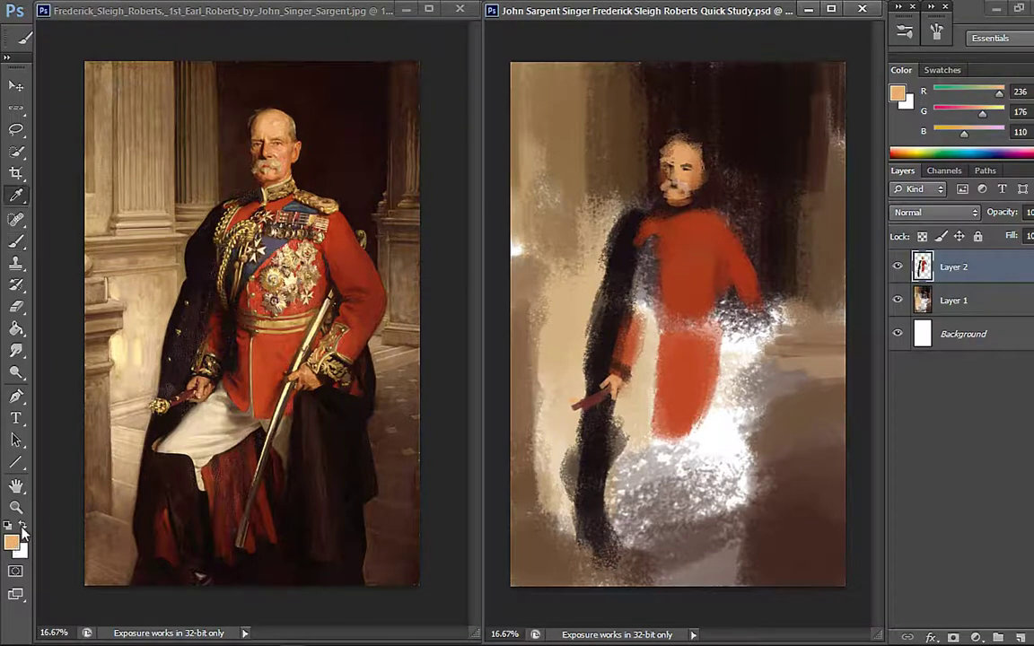
mouse_move(540, 355)
mouse_down()
mouse_move(542, 330)
mouse_move(544, 340)
mouse_up()
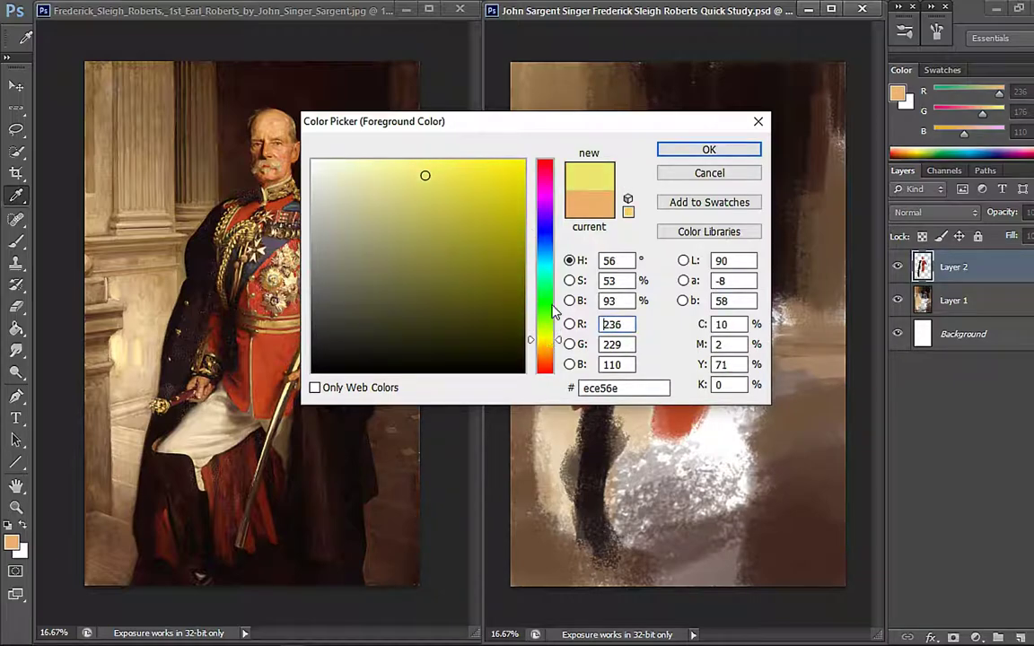
click(701, 151)
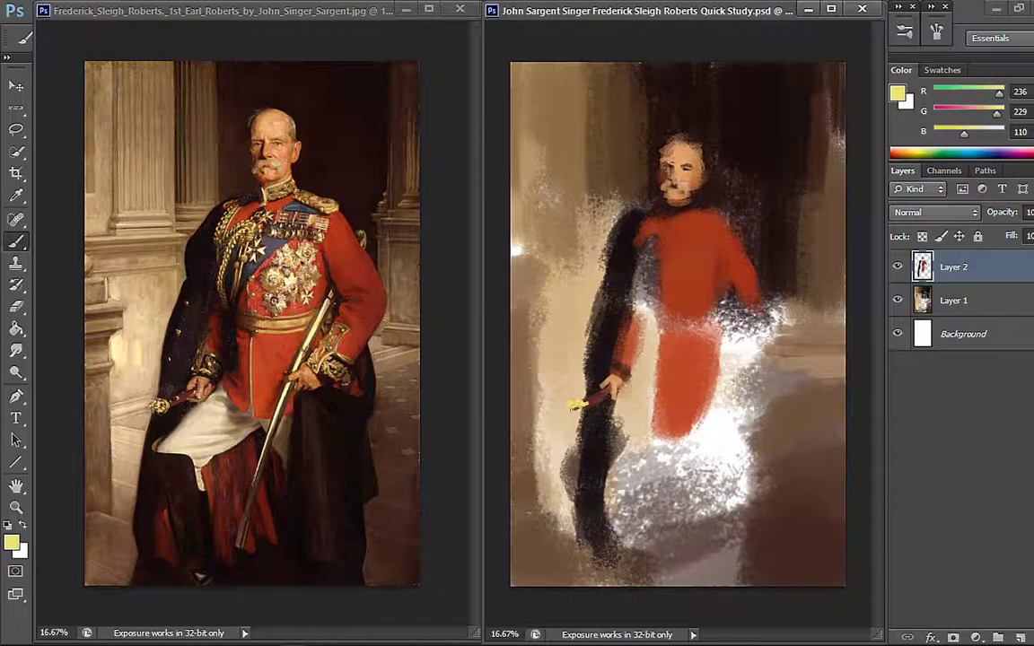
- Block in the cream breeches and the dark red cloth beneath them with colors sampled from the reference
alt+click(239, 416)
mouse_move(617, 421)
mouse_down()
mouse_move(627, 406)
mouse_move(646, 419)
mouse_move(637, 414)
mouse_move(650, 396)
mouse_move(648, 414)
mouse_move(598, 442)
mouse_move(649, 441)
mouse_up()
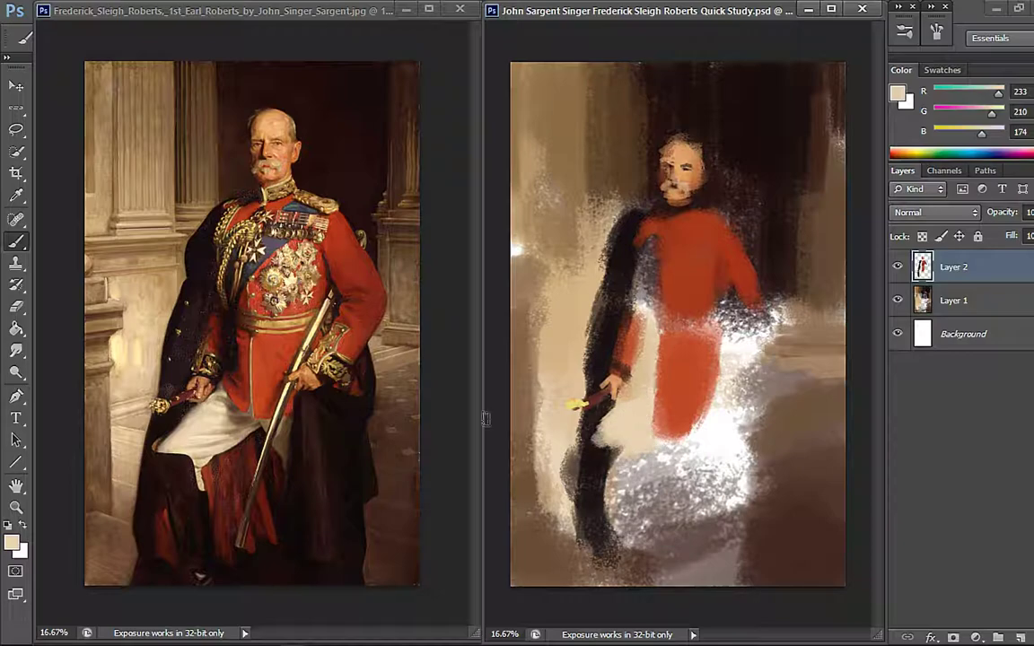
alt+click(207, 471)
mouse_move(622, 492)
mouse_down()
mouse_move(639, 458)
mouse_move(675, 513)
mouse_move(637, 454)
mouse_move(659, 457)
mouse_move(656, 512)
mouse_move(639, 537)
mouse_up()
- Fill the lower cloak on both sides of the red cloth with near-black sampled from the reference
alt+click(332, 453)
mouse_move(690, 433)
mouse_down()
mouse_move(692, 493)
mouse_move(709, 528)
mouse_move(729, 454)
mouse_up()
alt+click(352, 422)
mouse_move(747, 364)
mouse_down()
mouse_move(739, 457)
mouse_move(755, 471)
mouse_move(733, 437)
mouse_move(757, 435)
mouse_move(759, 411)
mouse_move(767, 439)
mouse_move(743, 443)
mouse_move(756, 489)
mouse_move(752, 528)
mouse_move(770, 501)
mouse_move(762, 519)
mouse_move(732, 550)
mouse_move(745, 501)
mouse_move(731, 505)
mouse_move(734, 462)
mouse_move(743, 482)
mouse_move(713, 529)
mouse_move(705, 496)
mouse_move(696, 535)
mouse_move(631, 541)
mouse_move(596, 516)
mouse_move(585, 550)
mouse_move(594, 536)
mouse_move(600, 568)
mouse_move(581, 579)
mouse_move(594, 540)
mouse_move(634, 562)
mouse_up()
mouse_move(586, 448)
mouse_down()
mouse_move(586, 423)
mouse_move(579, 523)
mouse_move(590, 536)
mouse_move(570, 583)
mouse_move(595, 562)
mouse_move(636, 573)
mouse_move(598, 489)
mouse_move(583, 359)
mouse_up()
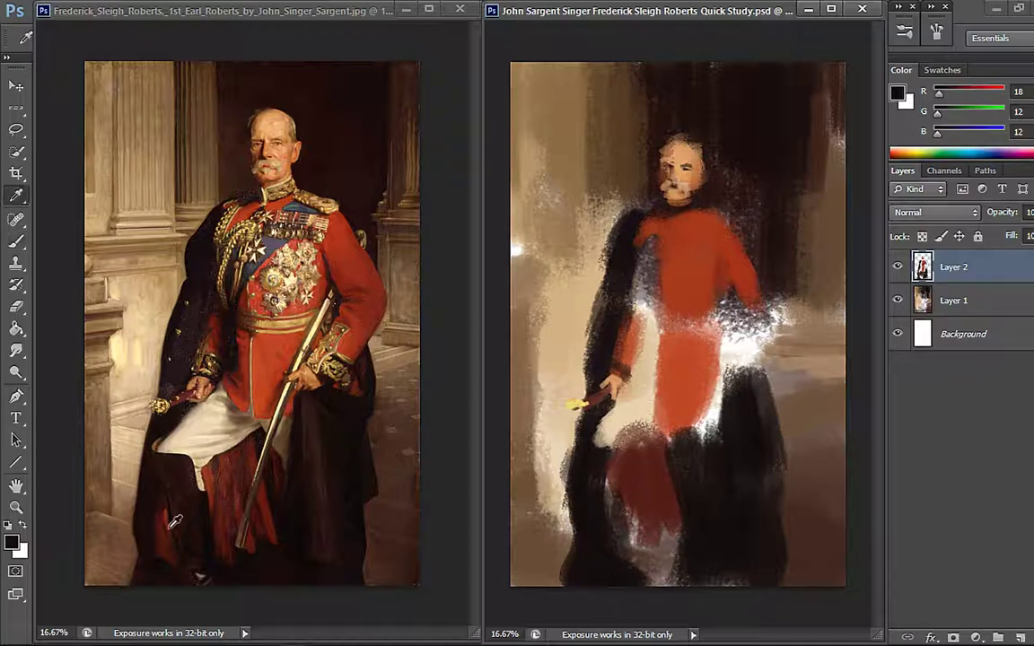
- Add dark red and bright red lining strokes to the lower cloak beneath the baton, blending them with sampled dark tones
alt+click(145, 479)
mouse_move(594, 513)
mouse_down()
mouse_move(596, 555)
mouse_move(596, 473)
mouse_up()
click(156, 456)
key(b)
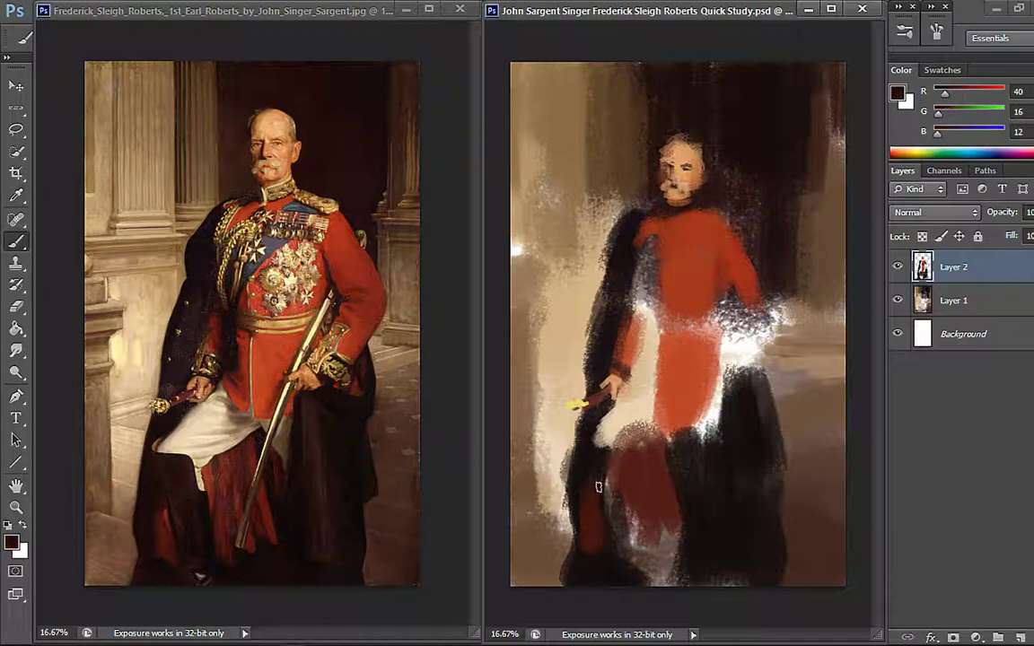
alt+click(634, 389)
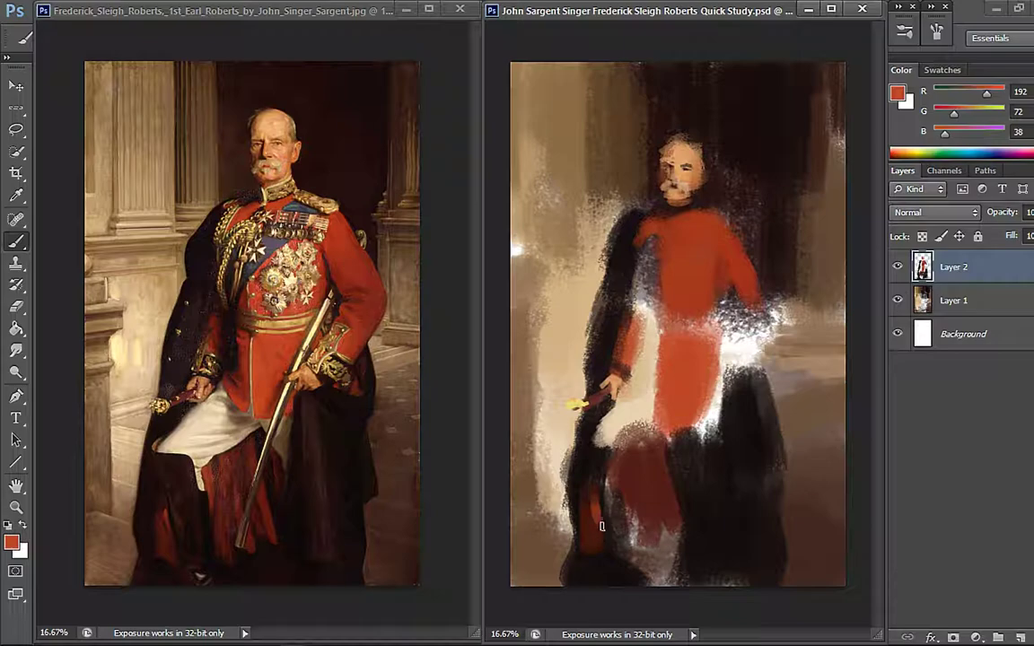
alt+click(591, 519)
alt+click(590, 459)
- Shape the cream breeches' knee and extend the thigh over the red coat's lower edge
alt+click(612, 409)
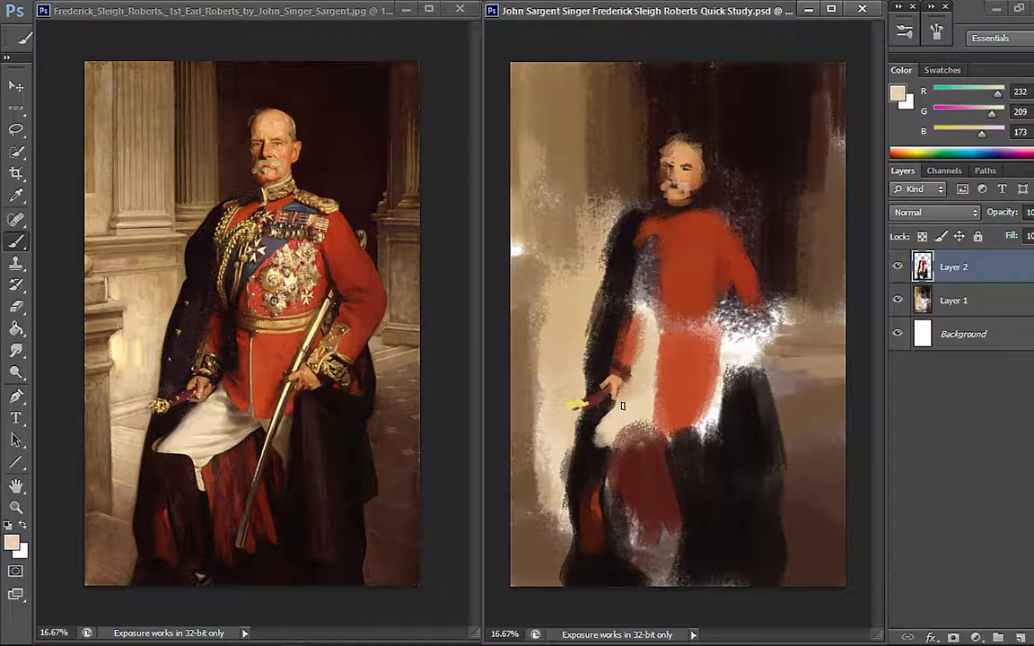
mouse_move(619, 415)
mouse_down()
mouse_move(610, 424)
mouse_move(628, 418)
mouse_move(627, 433)
mouse_move(661, 409)
mouse_up()
alt+click(661, 408)
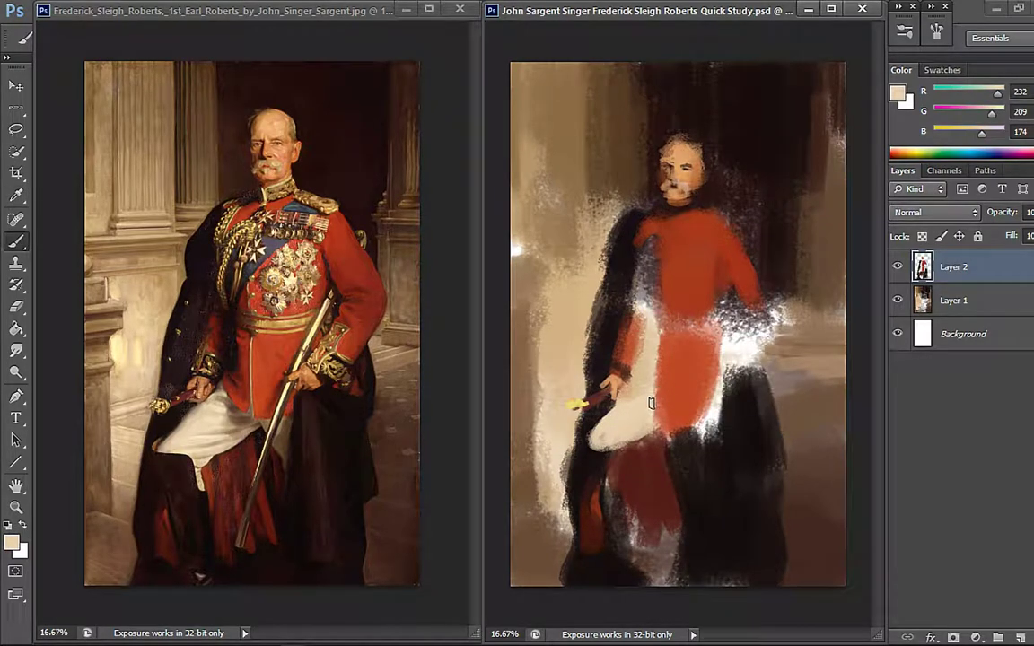
alt+click(227, 403)
- Fill the gap between the lowered sleeve and the coat with near-black and clean up the coat's red edge
alt+click(650, 310)
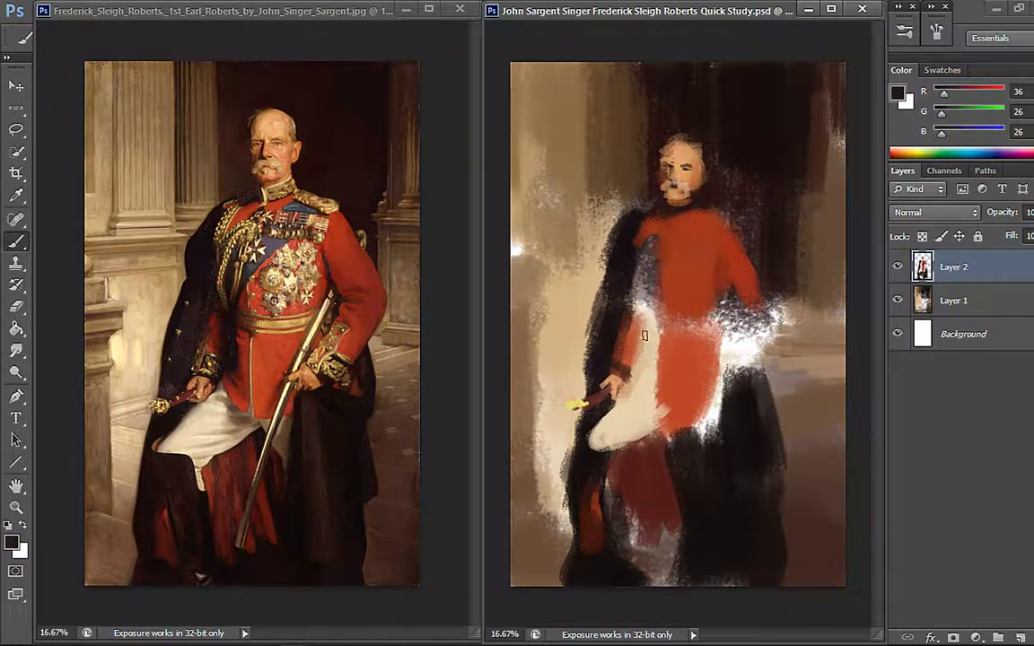
mouse_move(644, 348)
mouse_down()
mouse_move(641, 323)
mouse_move(650, 382)
mouse_up()
alt+click(655, 356)
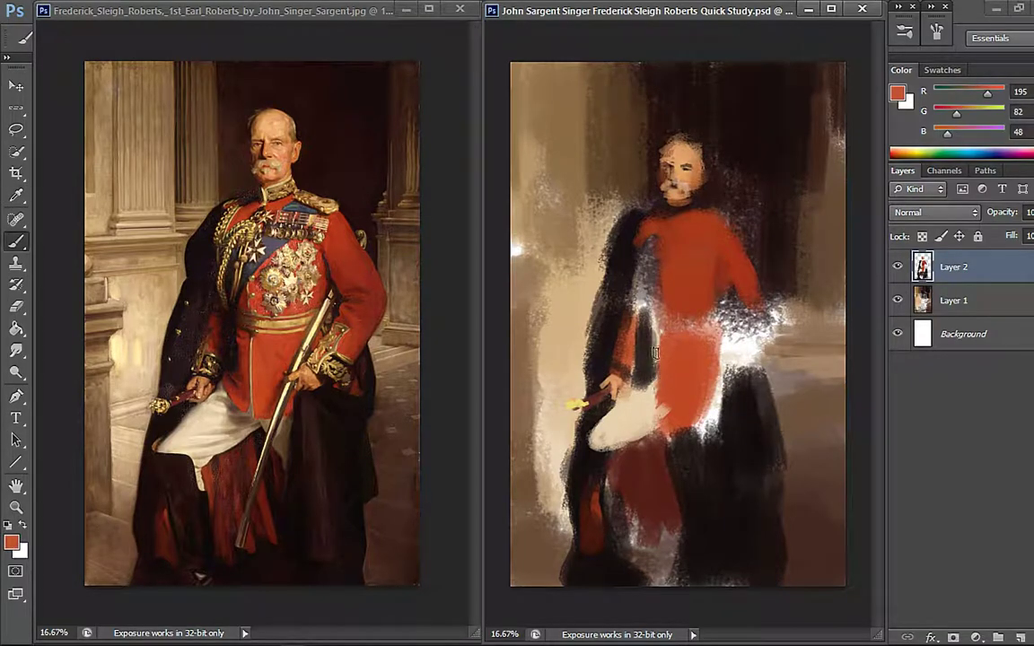
alt+click(656, 350)
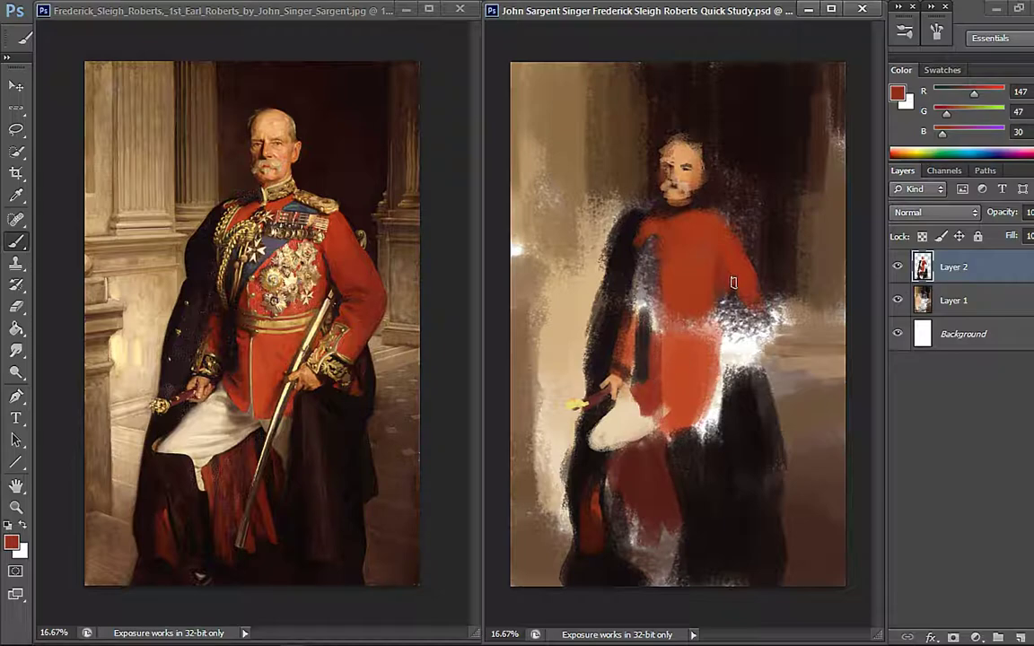
- Paint the gold trim down the coat's front below the waist, brightening the sampled tan to RGB 236, 161, 79
alt+click(682, 166)
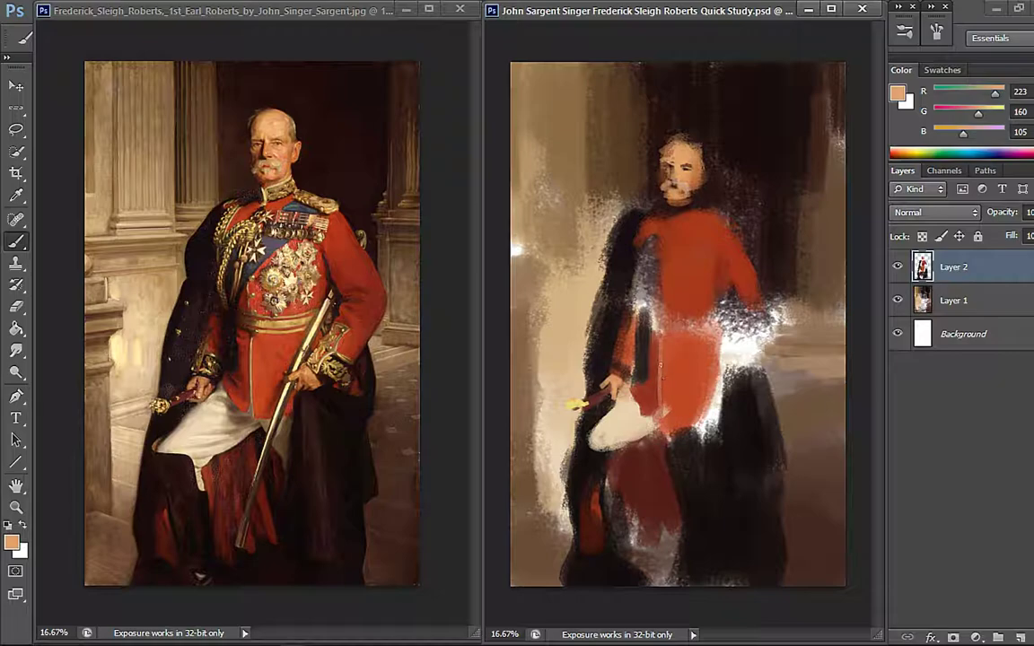
alt+click(312, 319)
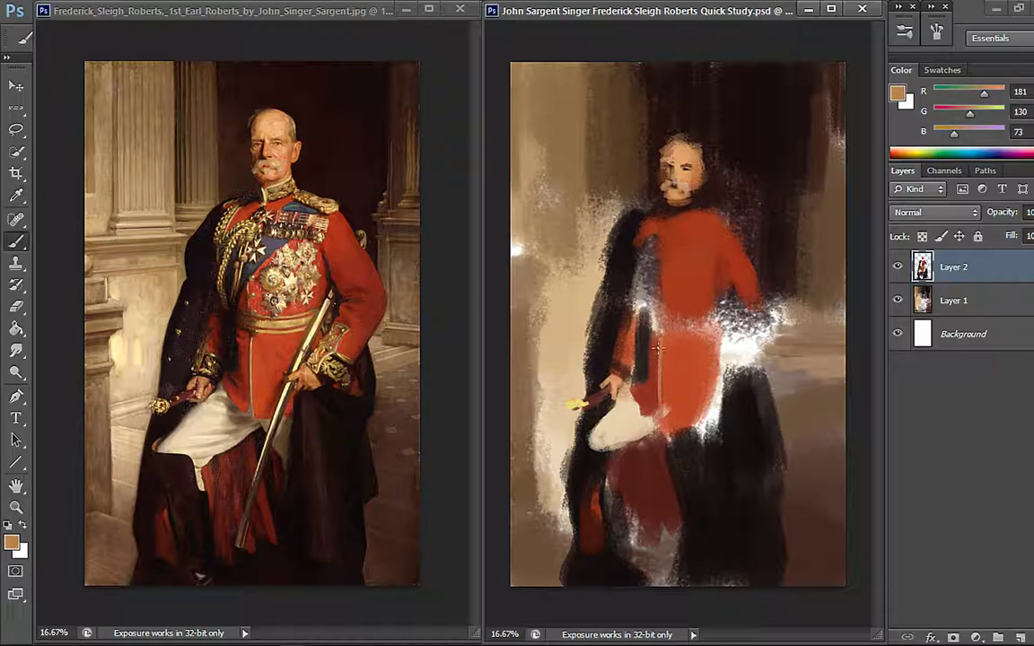
click(13, 540)
drag(445, 206, 454, 175)
click(694, 150)
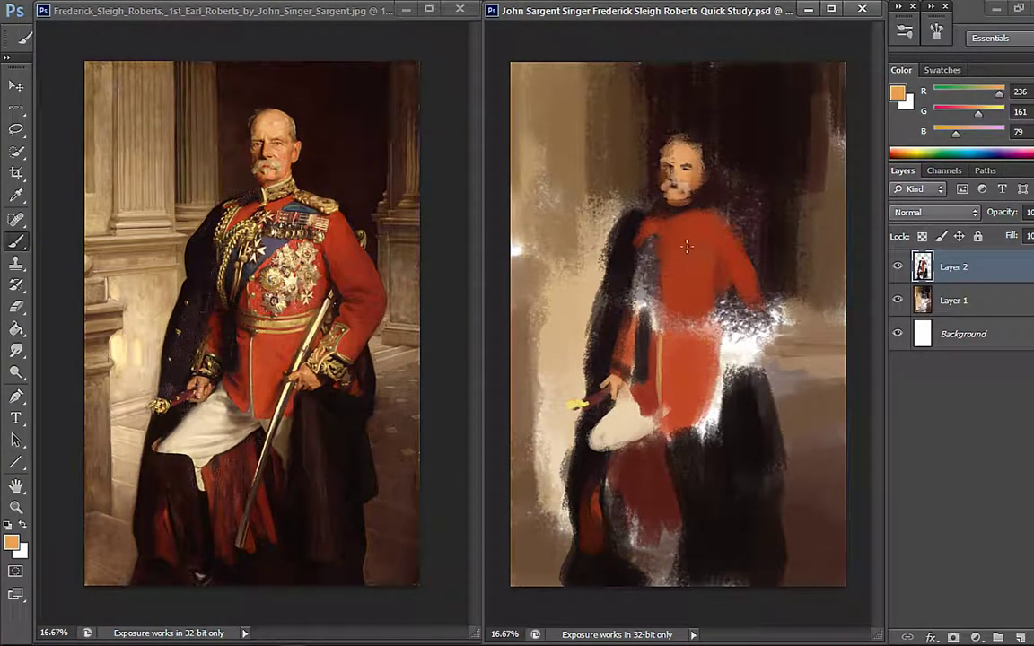
- Paint the gold belt across the waist with tan sampled from the reference and trim its edge with the coat's red
alt+click(286, 322)
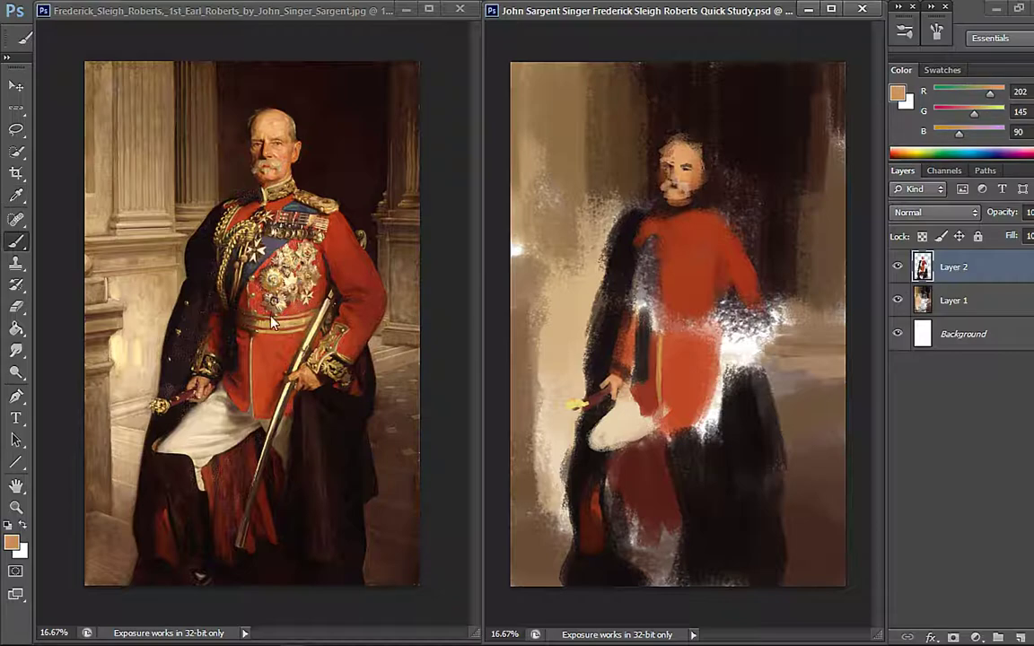
click(271, 321)
alt+click(281, 293)
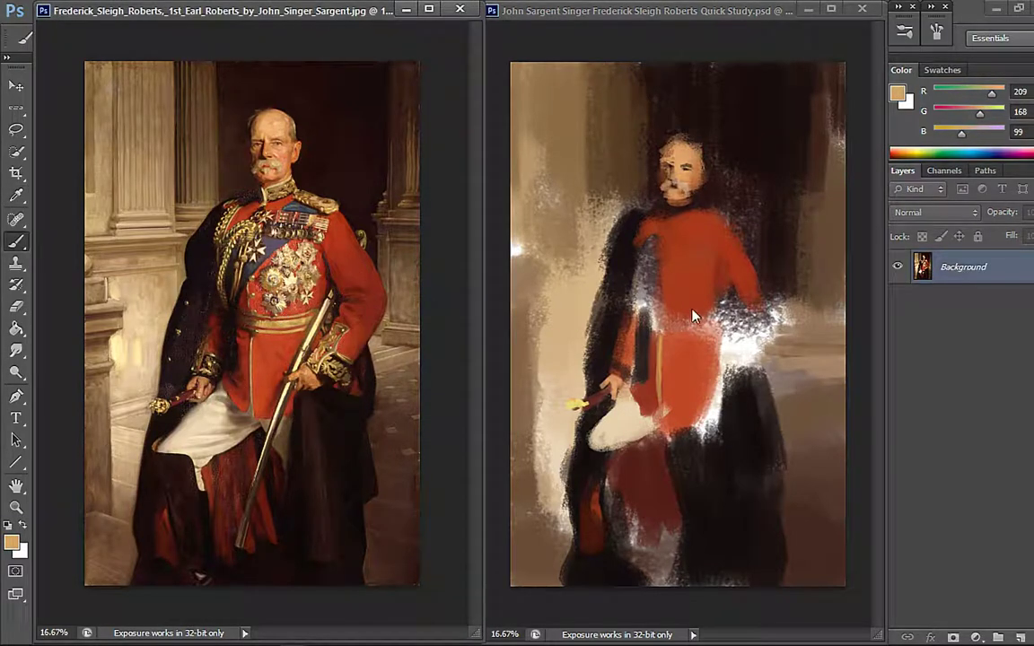
click(608, 282)
drag(669, 320, 703, 320)
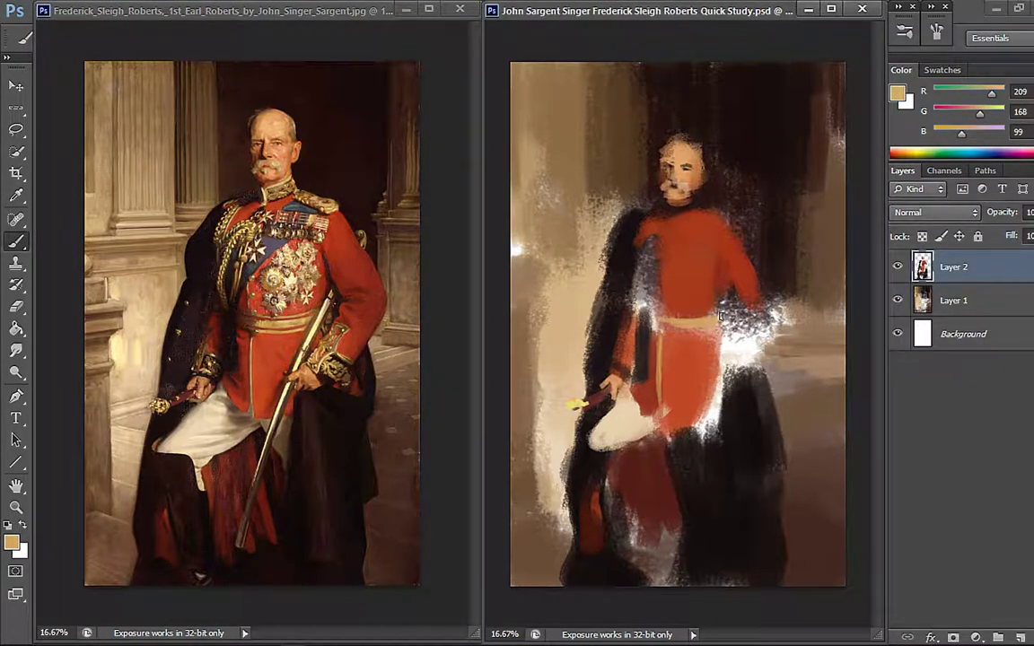
alt+click(705, 273)
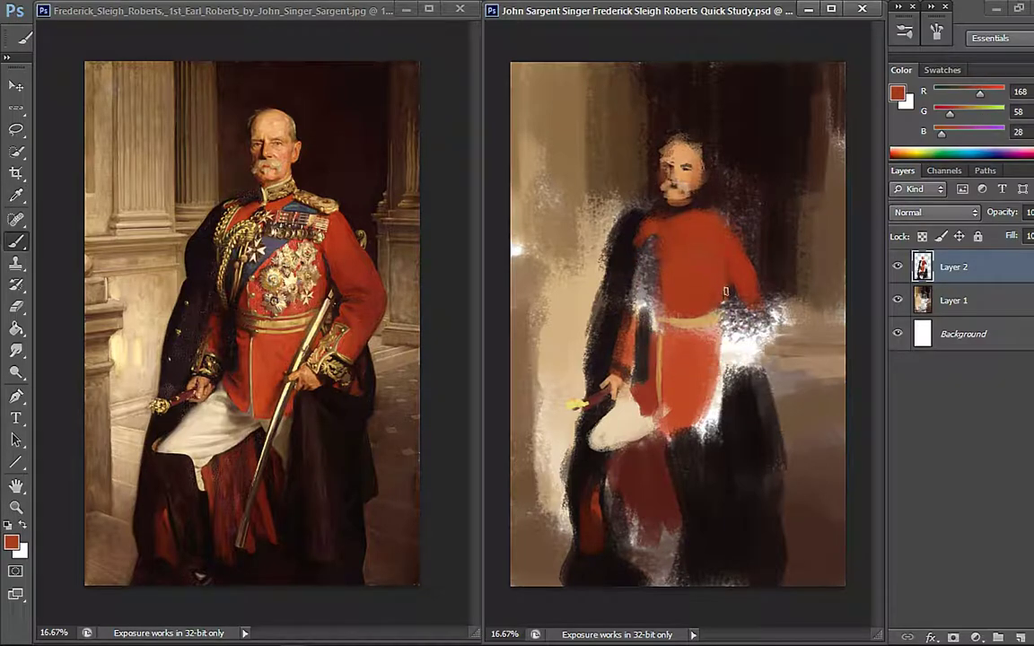
- Darken the cloak beneath the raised arm down to the canvas bottom with dark tones sampled from the reference and the study
alt+click(364, 371)
mouse_move(728, 357)
mouse_down()
mouse_move(712, 431)
mouse_move(752, 361)
mouse_move(765, 391)
mouse_move(761, 359)
mouse_move(776, 418)
mouse_up()
alt+click(742, 425)
alt+click(748, 462)
mouse_move(722, 491)
mouse_down()
mouse_move(708, 548)
mouse_move(690, 560)
mouse_move(726, 579)
mouse_move(741, 571)
mouse_move(717, 596)
mouse_up()
- Extend the dark red cloth down the center of the lower cloak, covering the bare patches with sampled dark red
alt+click(657, 470)
mouse_move(654, 473)
mouse_down()
mouse_move(635, 505)
mouse_move(621, 499)
mouse_move(621, 515)
mouse_move(628, 505)
mouse_move(570, 471)
mouse_move(637, 558)
mouse_up()
alt+click(202, 445)
drag(649, 507, 656, 545)
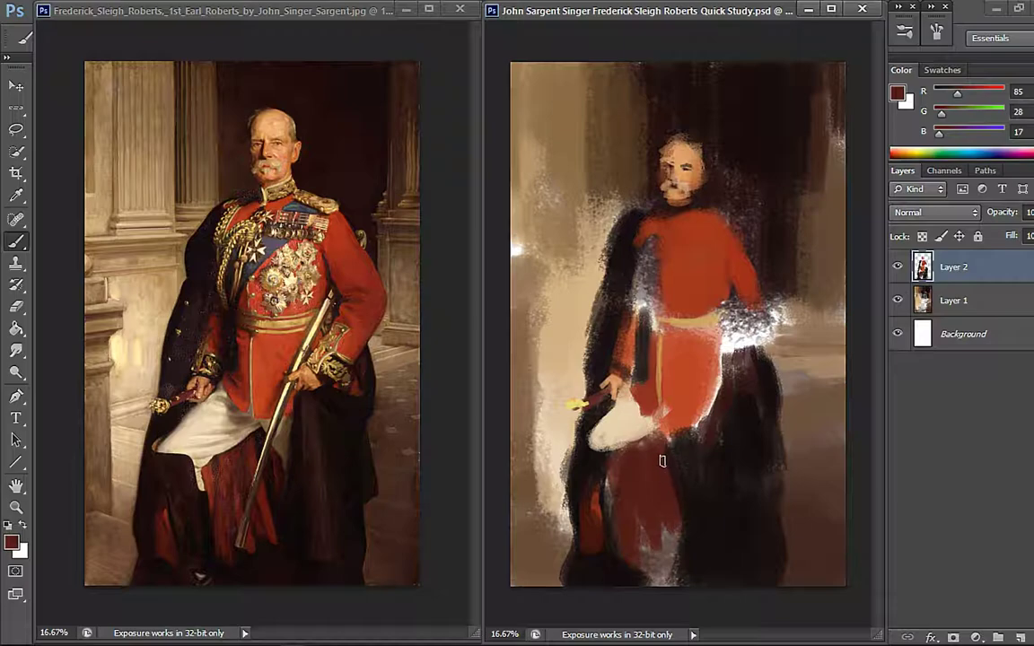
- Pull the cream breeches into a narrow strip below the knee and edge it with sampled near-black
alt+click(542, 492)
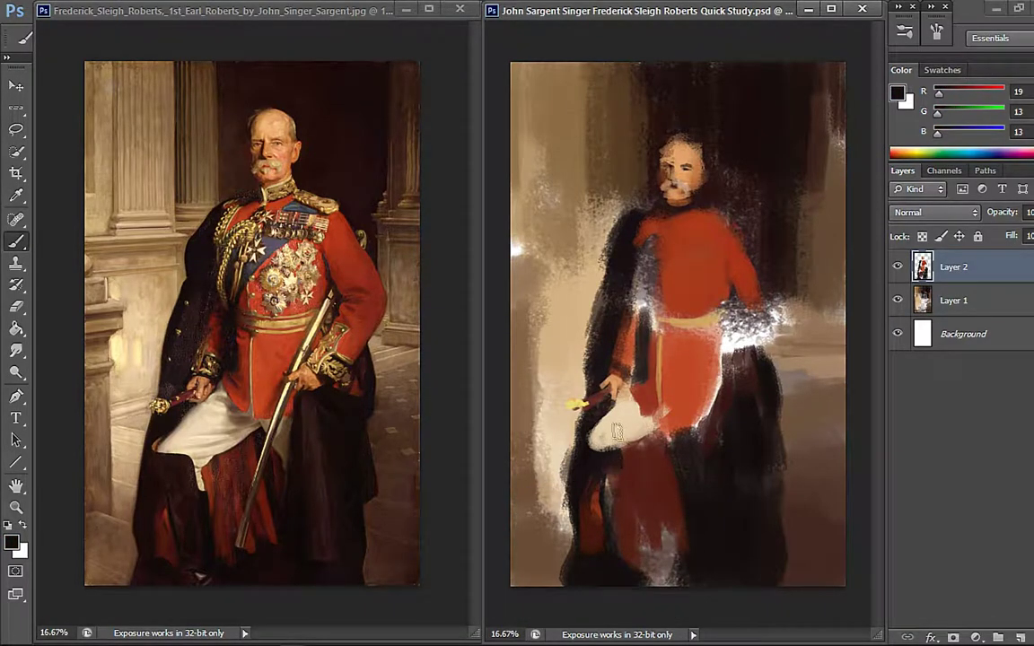
alt+click(610, 450)
alt+click(595, 449)
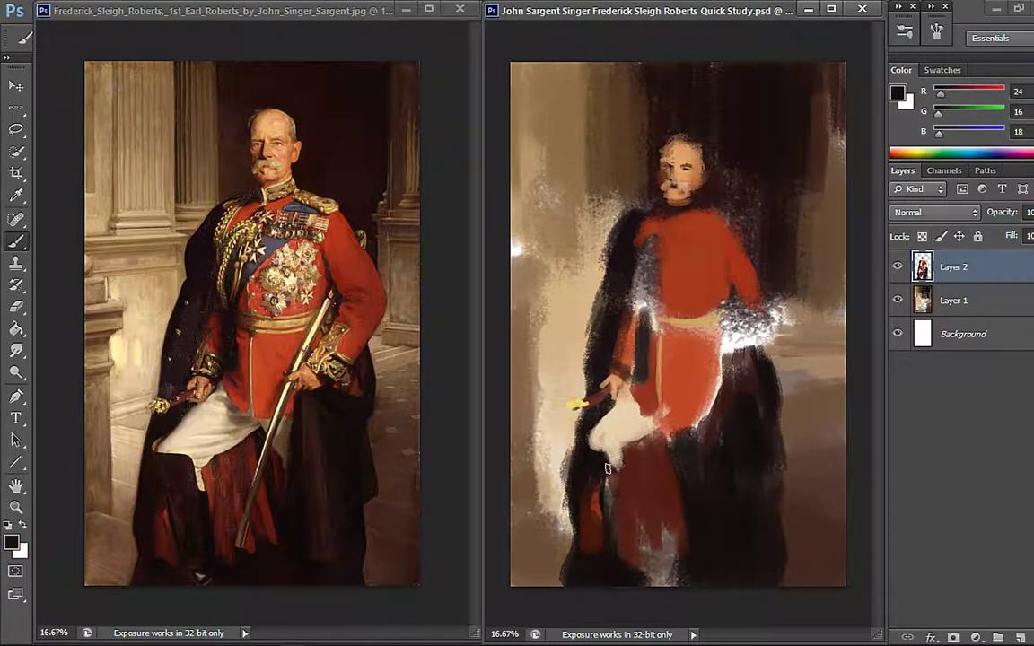
alt+click(614, 449)
alt+click(616, 474)
- Smooth the forehead and round off the bald crown with sampled skin tones
alt+click(687, 145)
mouse_move(680, 144)
mouse_down()
mouse_move(673, 153)
mouse_move(684, 139)
mouse_up()
alt+click(674, 144)
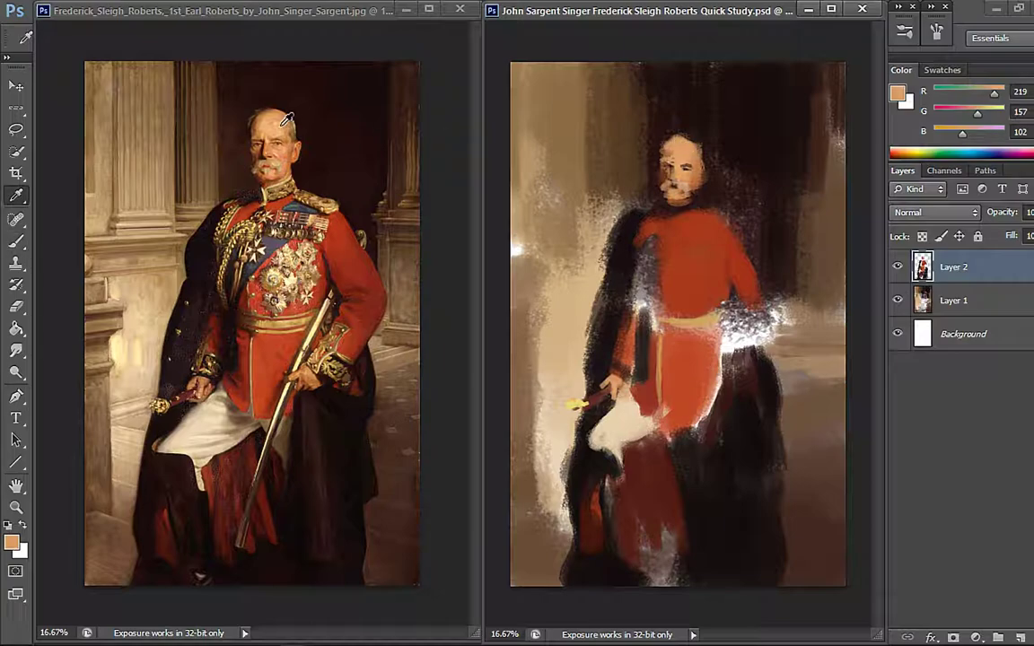
alt+click(254, 109)
alt+click(684, 134)
- Mix a pale skin tone of RGB 255, 203, 158 and highlight the forehead and face, blending with sampled midtones
click(11, 542)
click(393, 159)
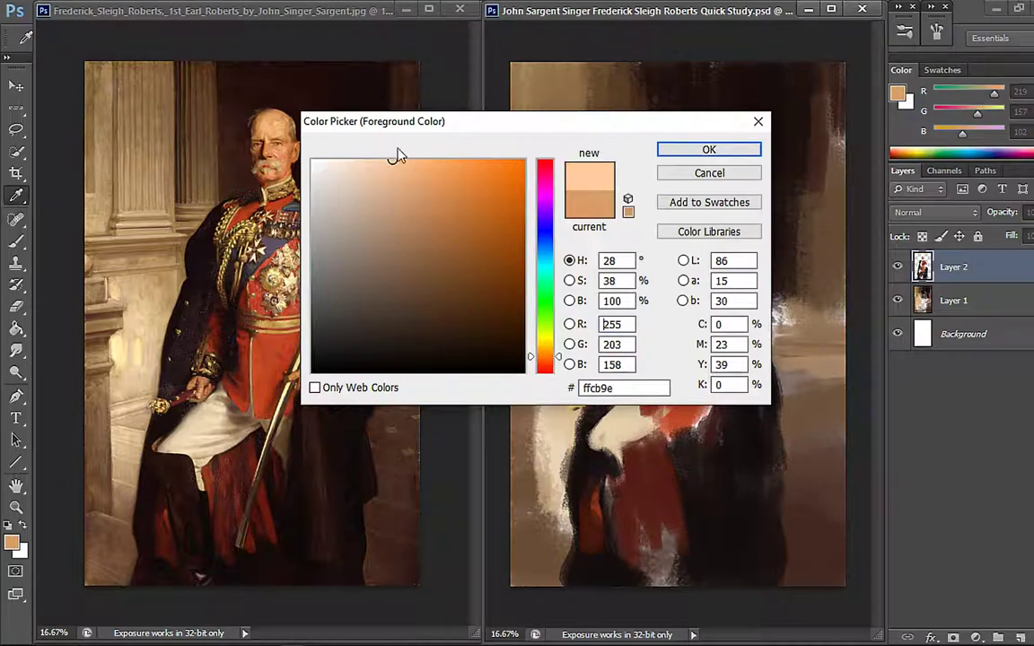
click(704, 149)
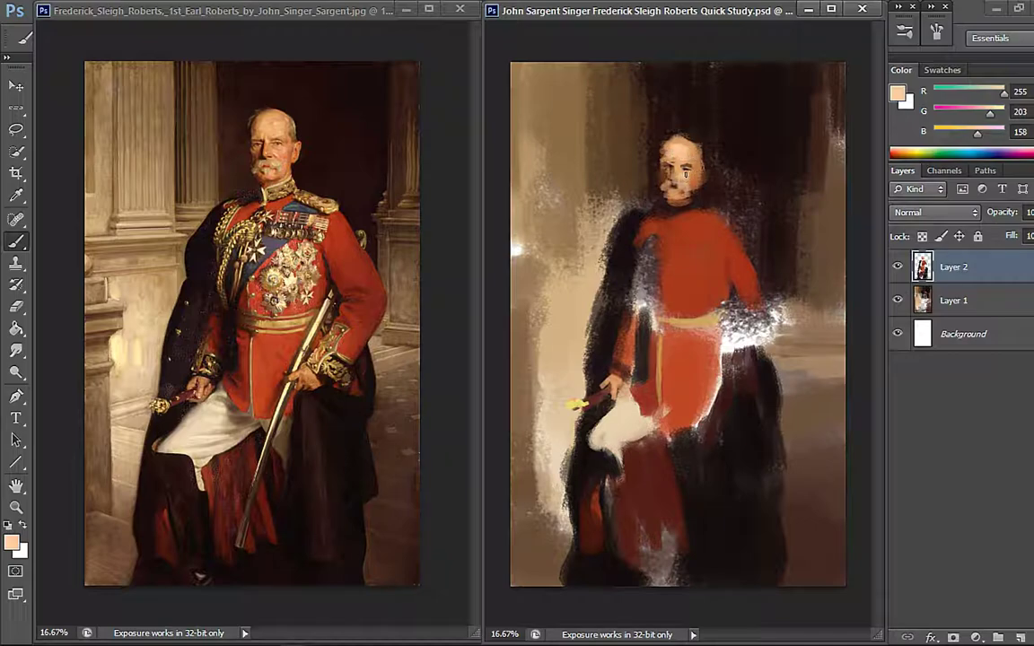
alt+click(682, 174)
alt+click(689, 172)
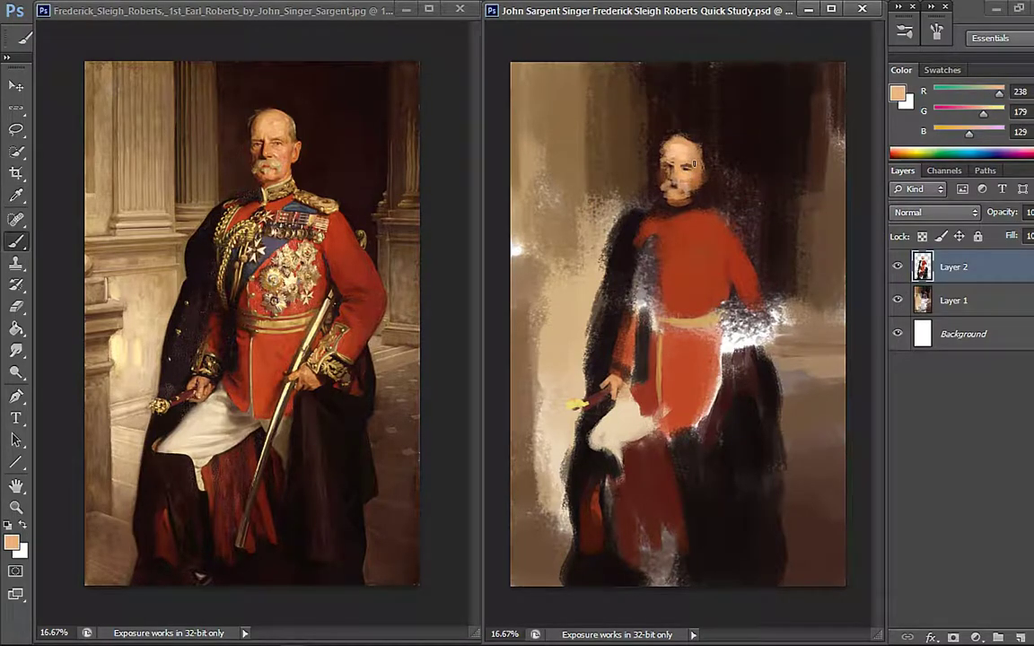
- Shade the jaw and neck with sampled browns and add a tan stroke for the collar's front edge
alt+click(682, 190)
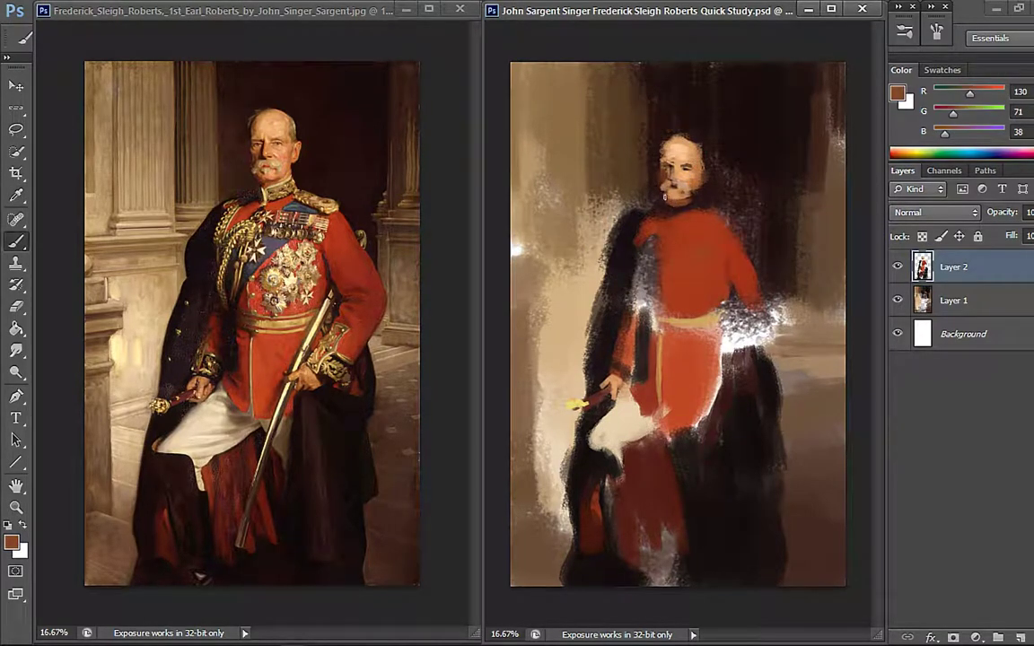
alt+click(668, 208)
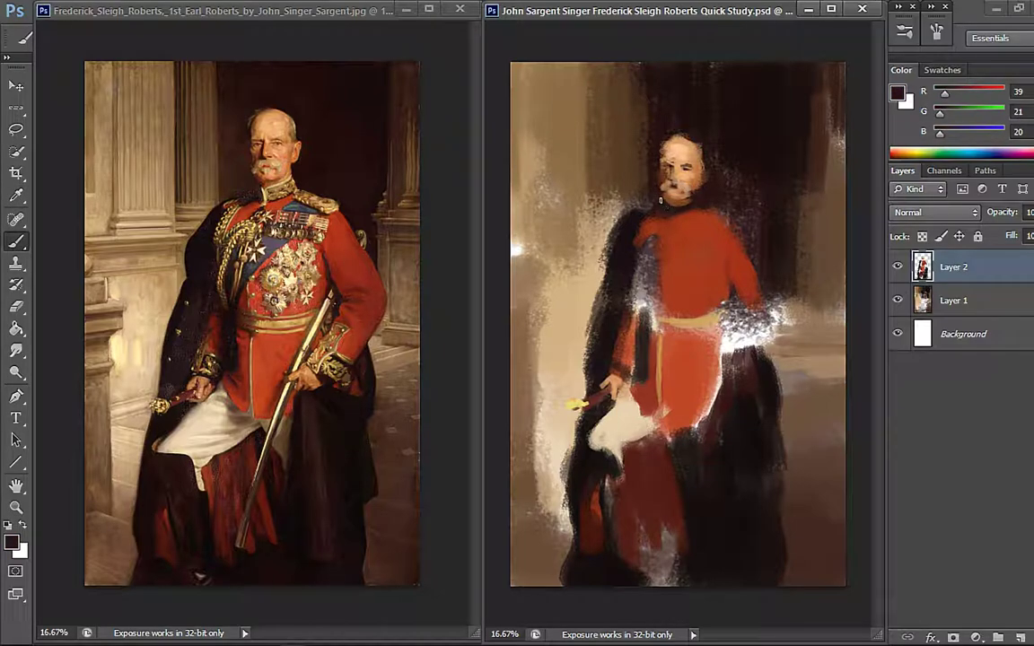
alt+click(242, 164)
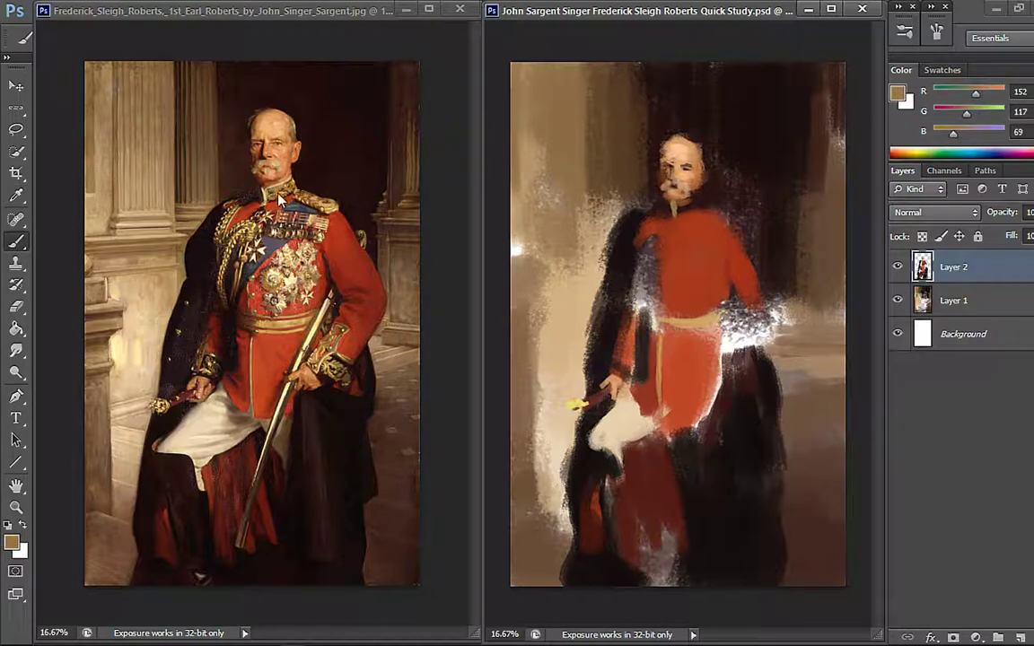
alt+click(244, 166)
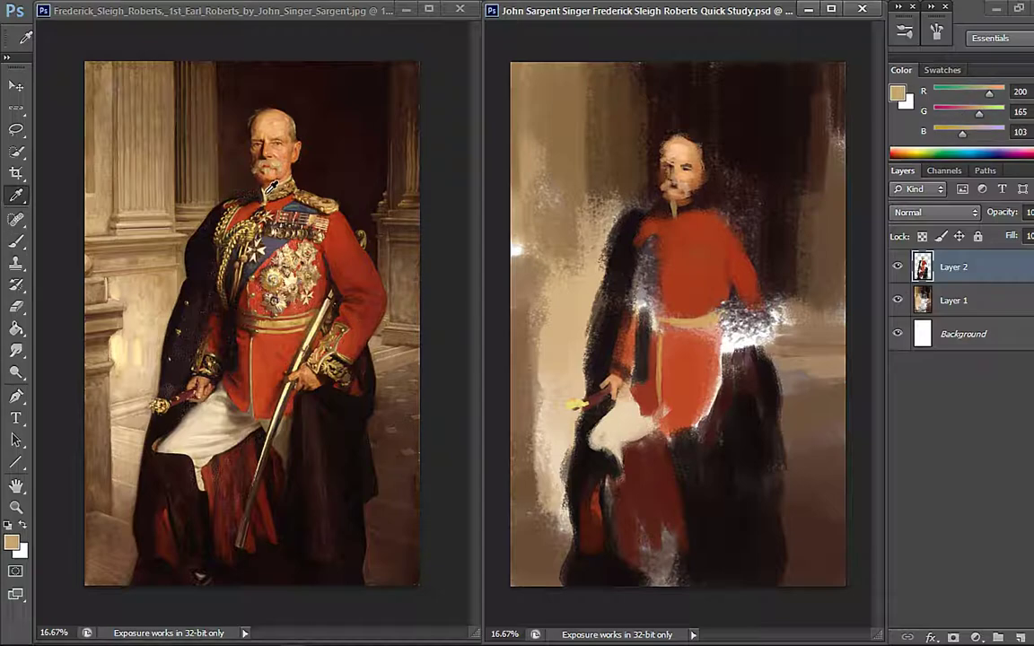
- Mix a light peach-gold of RGB 255, 205, 139 and brighten the collar's front edge under the chin
alt+click(677, 190)
click(12, 542)
drag(430, 193, 432, 160)
click(409, 160)
click(690, 149)
click(709, 149)
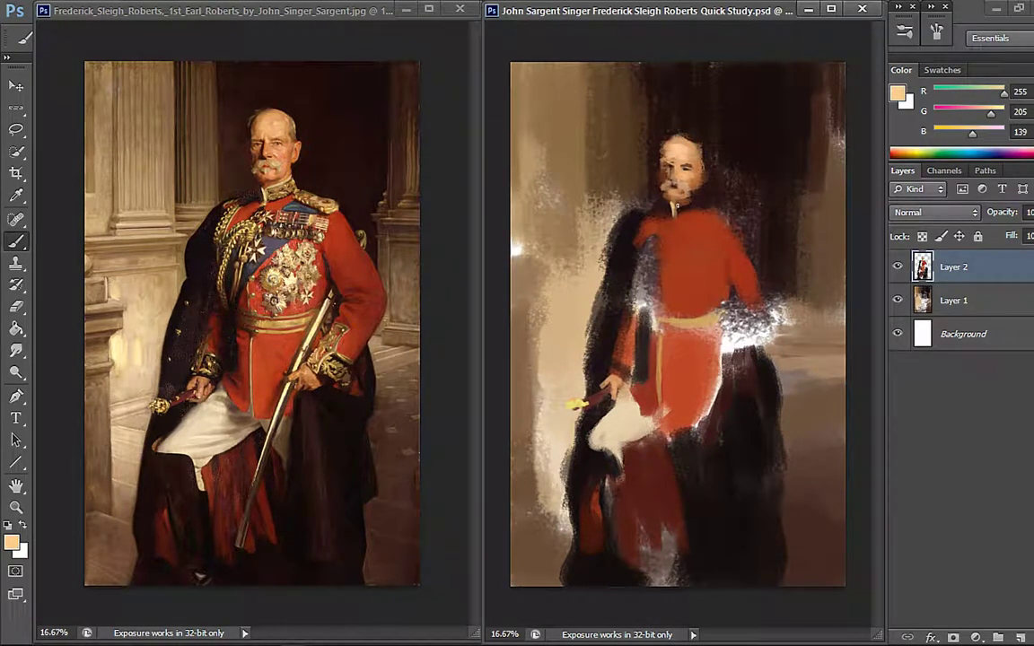
- Refine the moustache, chin and shadowed jawline with sampled skin browns and the dark background tone
alt+click(684, 191)
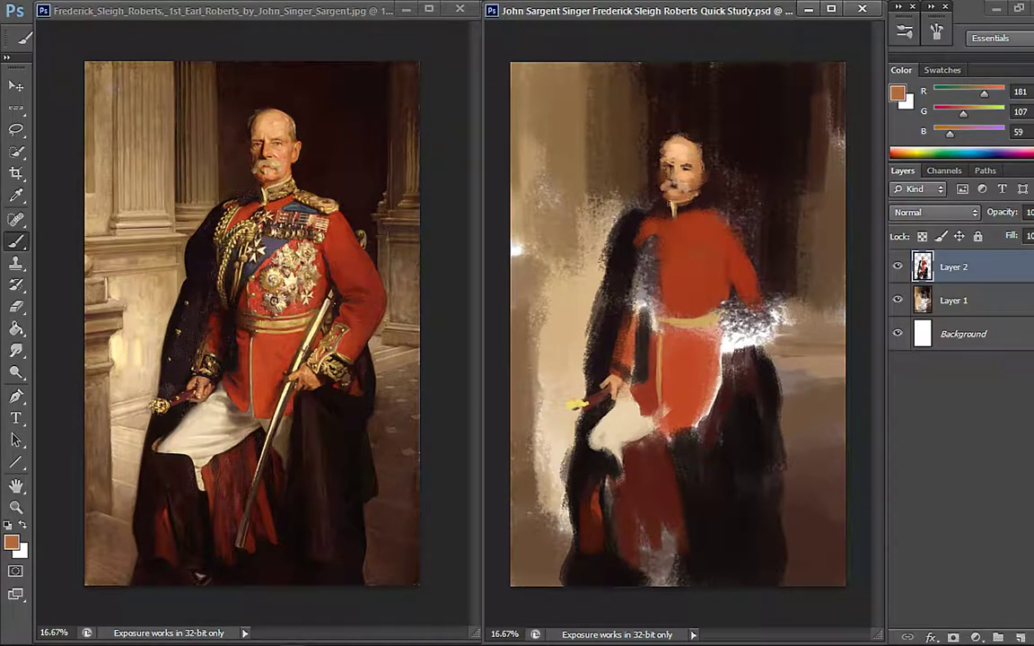
alt+click(684, 180)
alt+click(255, 150)
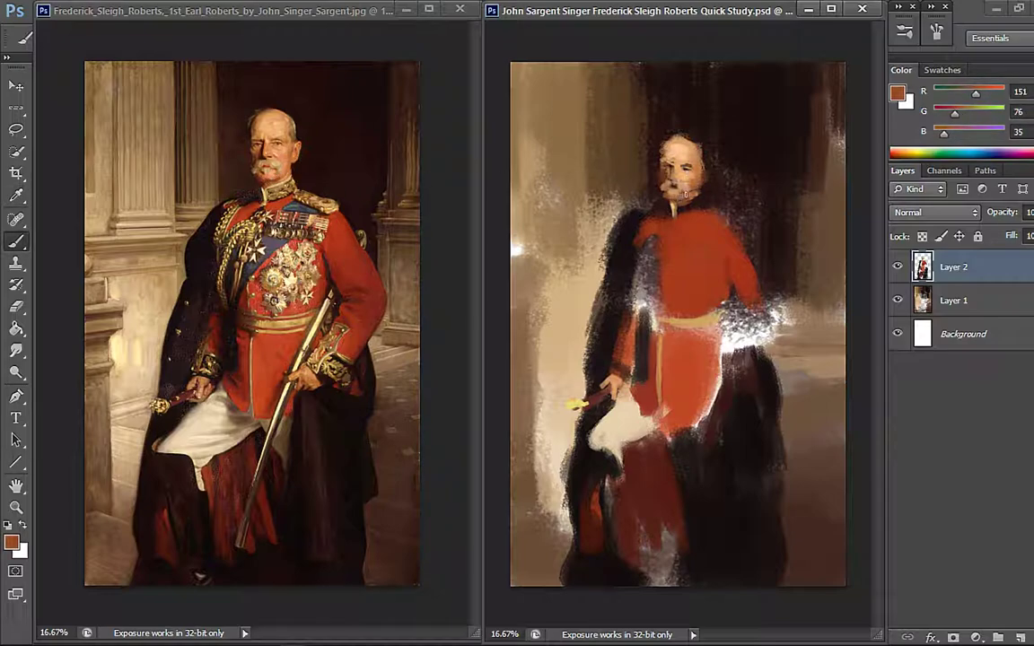
alt+click(700, 188)
alt+click(695, 190)
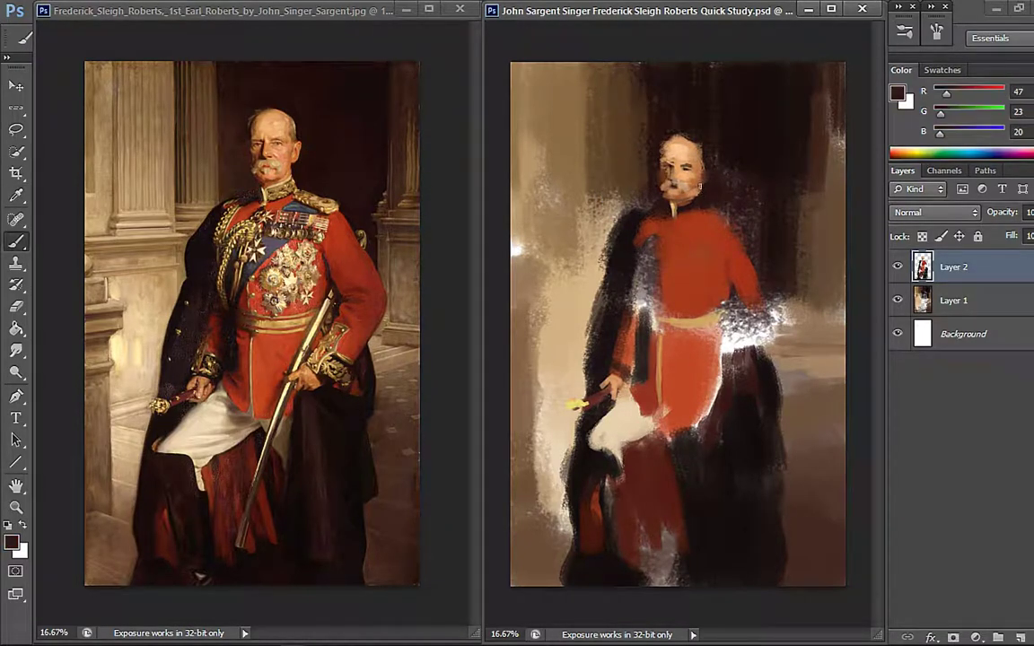
alt+click(693, 191)
- Paint the gold collar and the gold patch on the cloaked shoulder, edging them with near-black
alt+click(253, 176)
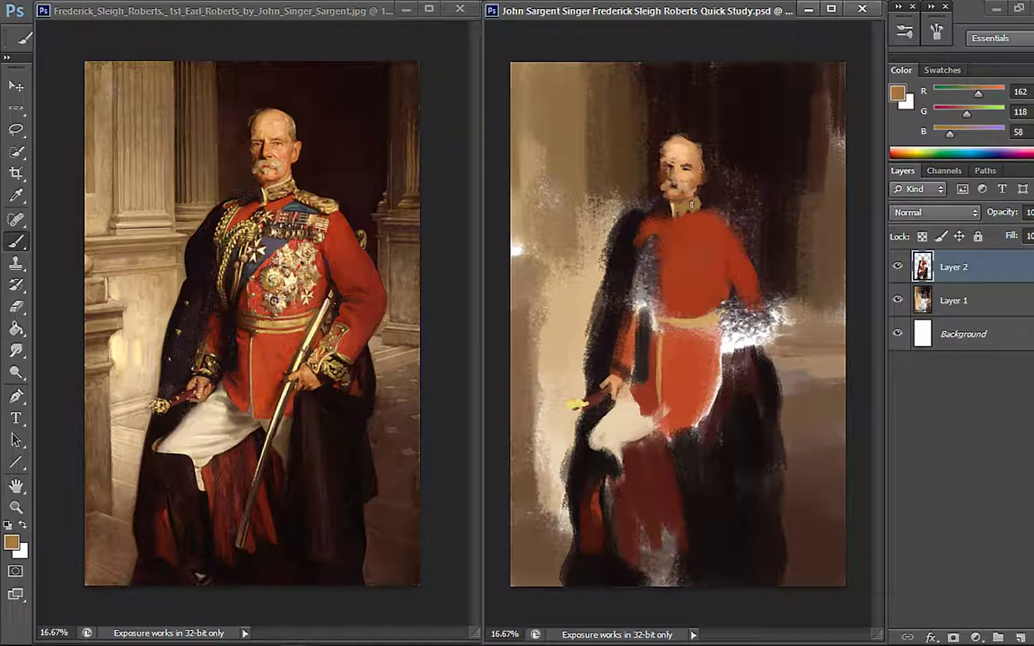
alt+click(669, 210)
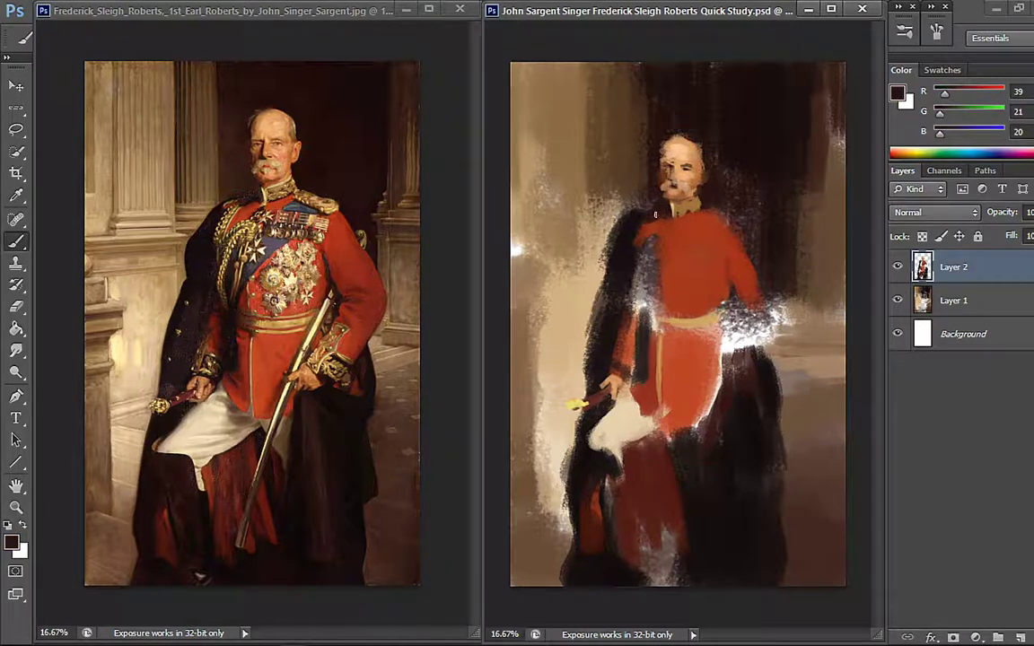
alt+click(658, 213)
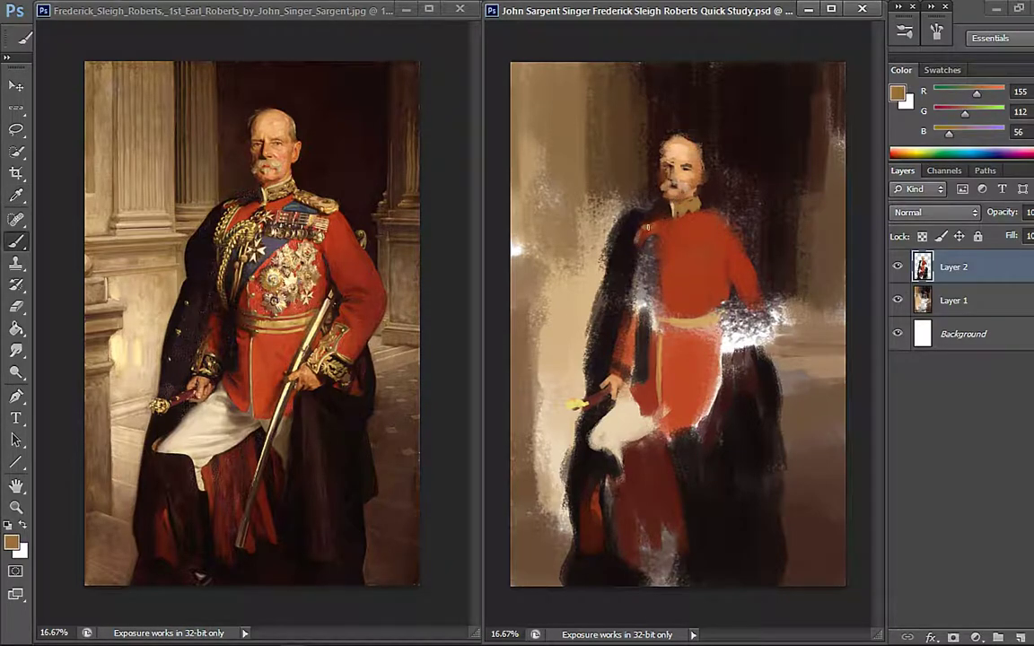
- Paint the bent red sleeve from the shoulder around the elbow to the wrist with sampled coat reds
alt+click(672, 217)
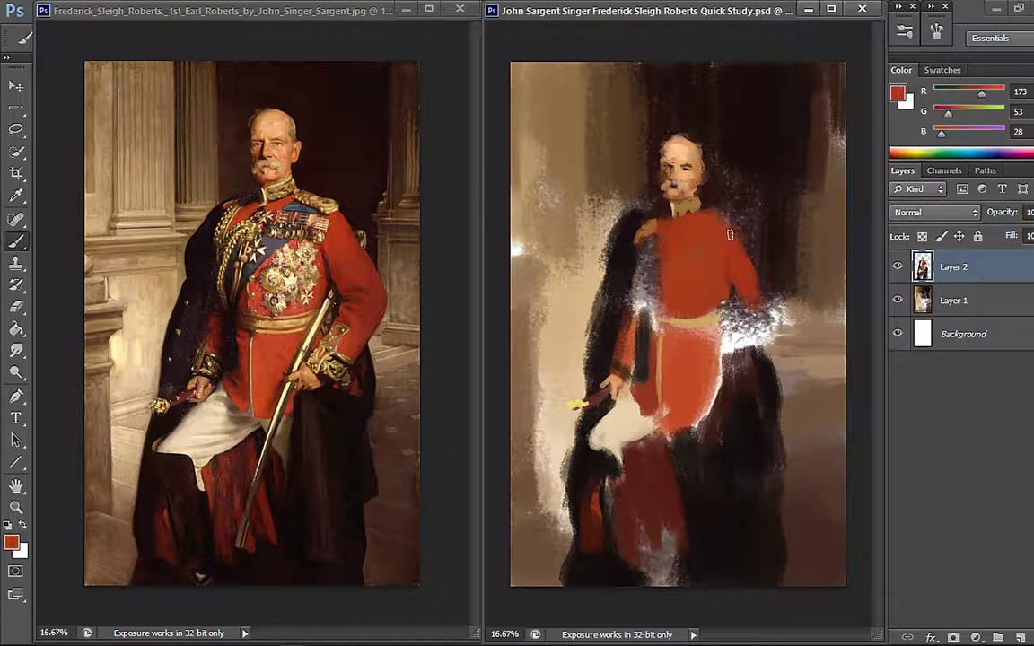
mouse_move(726, 231)
mouse_down()
mouse_move(733, 339)
mouse_move(742, 326)
mouse_move(735, 363)
mouse_up()
alt+click(761, 258)
alt+click(754, 290)
mouse_move(753, 290)
mouse_down()
mouse_move(774, 331)
mouse_move(754, 339)
mouse_move(766, 297)
mouse_move(766, 331)
mouse_move(729, 384)
mouse_up()
- Paint the hand at the end of the bent sleeve and detail its cuff and the belt with near-black and gold strokes
alt+click(304, 379)
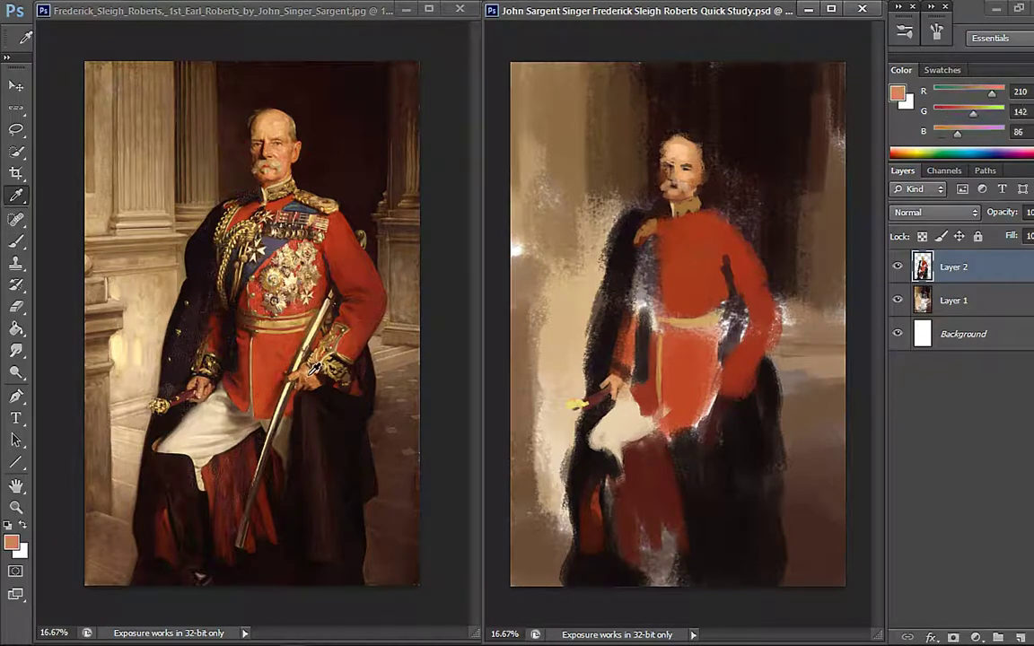
alt+click(709, 361)
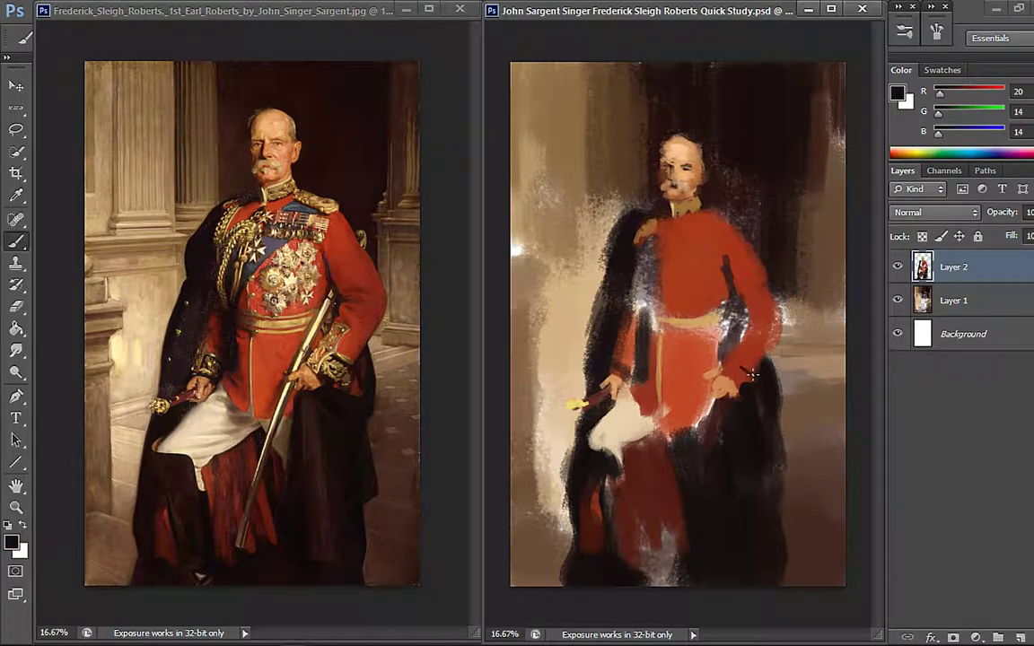
alt+click(660, 226)
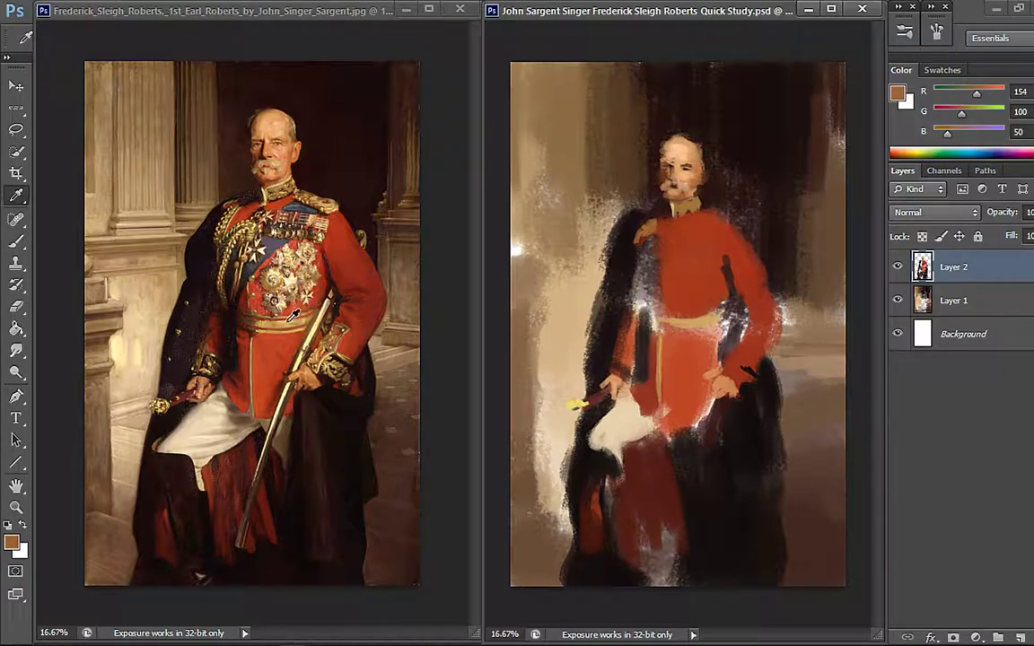
alt+click(331, 310)
drag(661, 333, 701, 330)
drag(729, 368, 745, 359)
- Paint the sword diagonally from the belt across the red cloth in sampled tan, overlaying near-white of RGB 255, 246, 235
key(i)
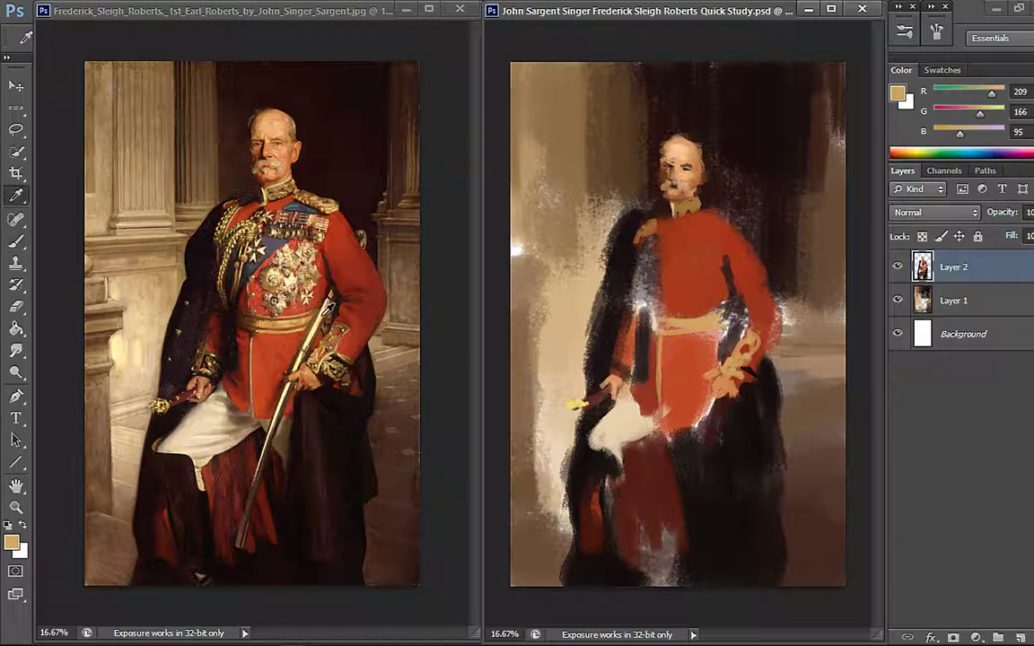
click(326, 313)
key(b)
drag(737, 314, 661, 482)
click(13, 541)
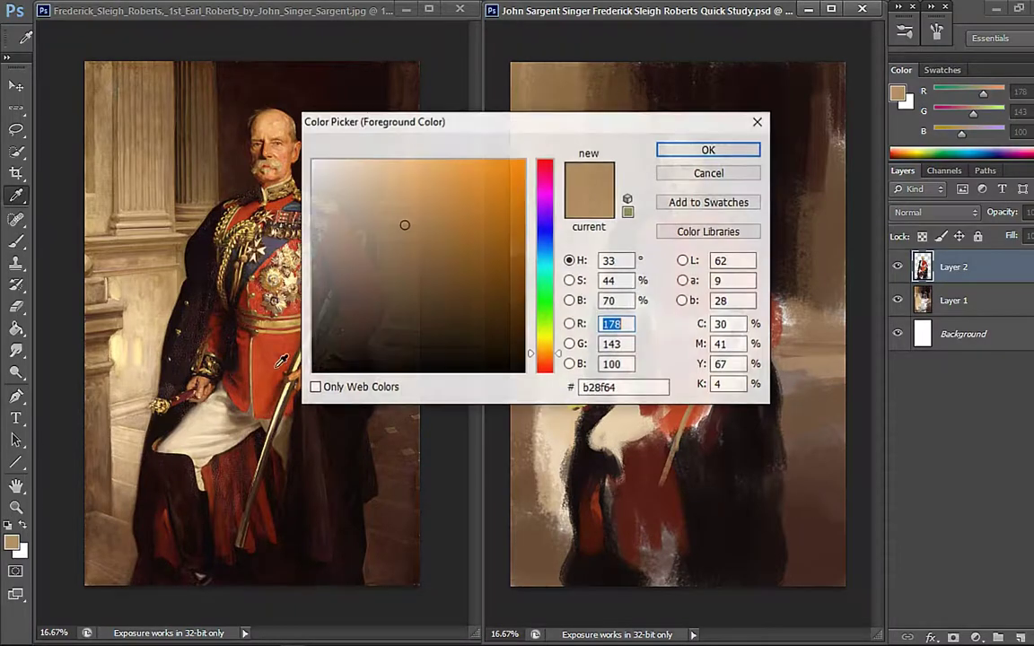
click(327, 162)
click(676, 148)
drag(740, 316, 645, 506)
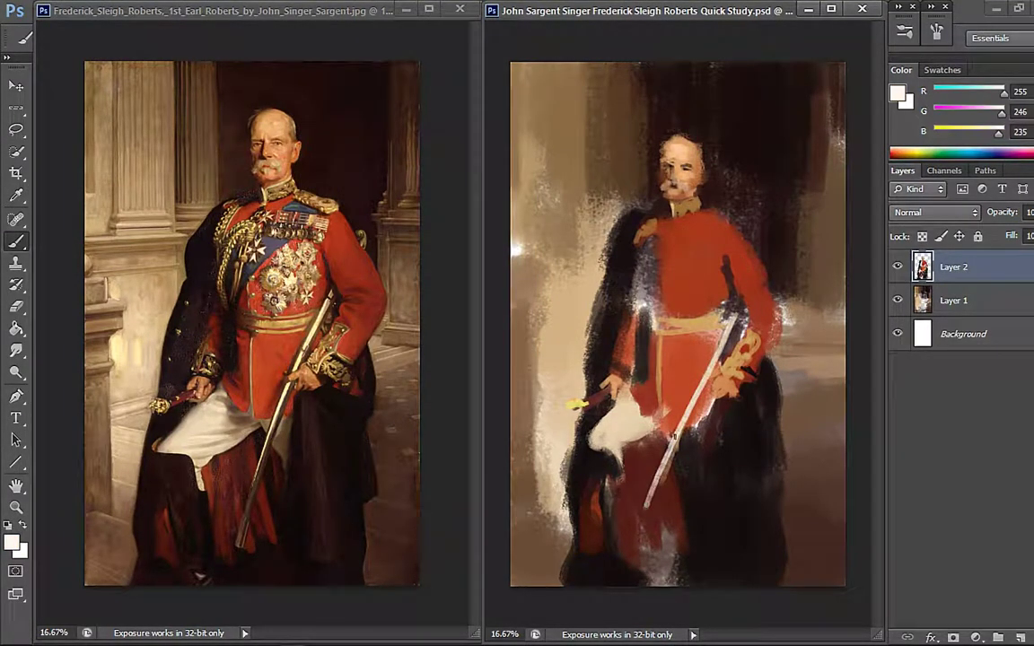
- Extend the sword's lower end in sampled brown and lengthen its upper end above the belt against the red sleeve
alt+click(650, 499)
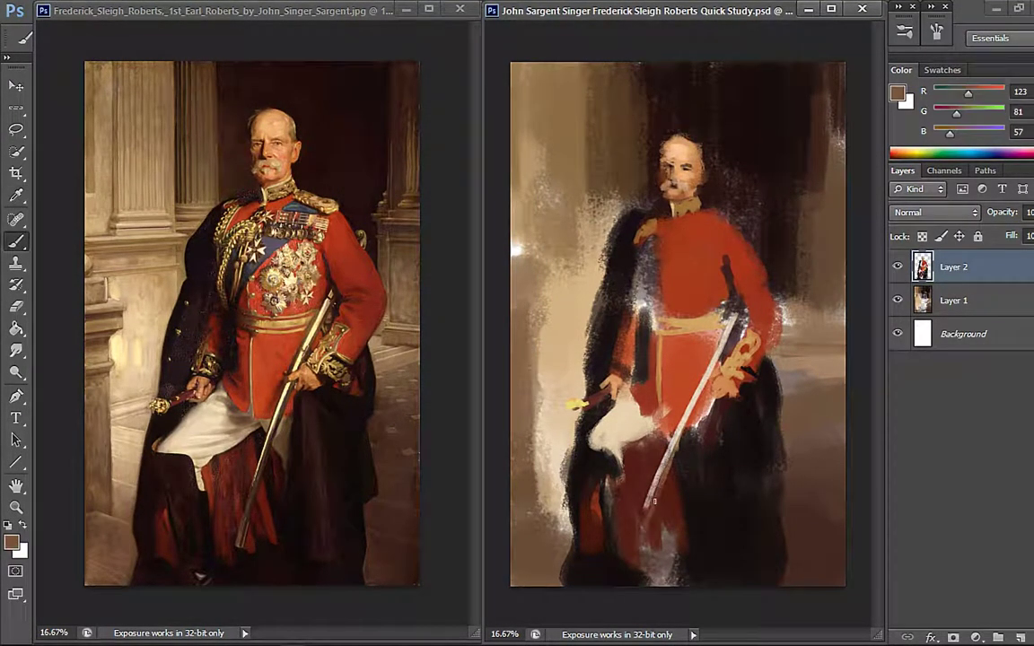
drag(638, 536, 643, 548)
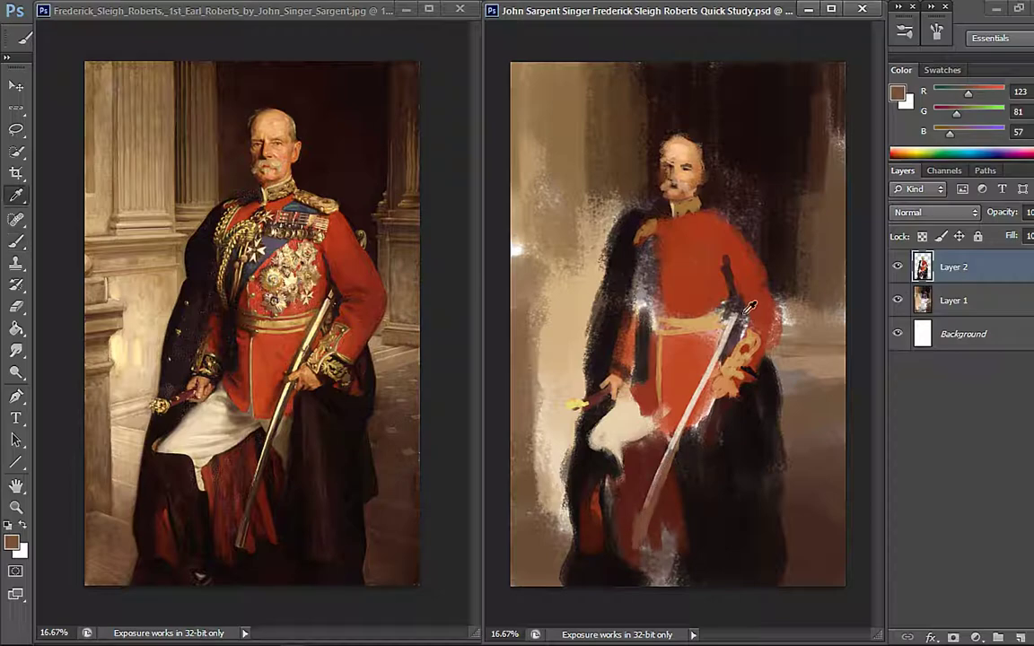
alt+click(731, 348)
drag(730, 347, 747, 302)
alt+click(734, 328)
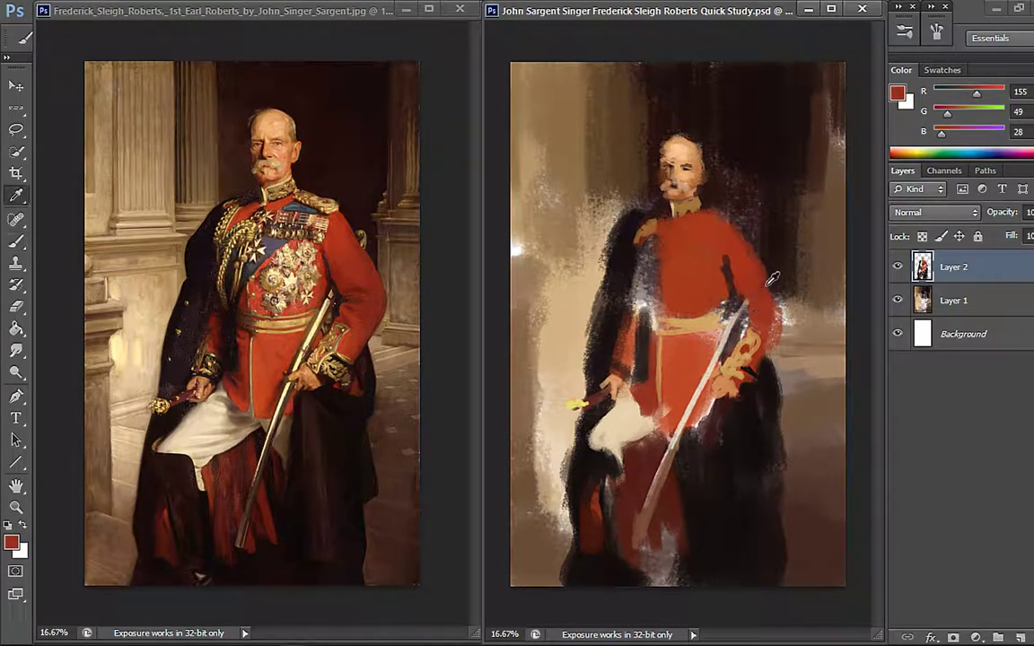
- Paint the muted blue sash diagonally across the red coat from the shoulder toward the waist
alt+click(717, 256)
alt+click(614, 203)
mouse_move(664, 292)
mouse_down()
mouse_move(713, 230)
mouse_move(686, 238)
mouse_move(728, 221)
mouse_move(738, 231)
mouse_up()
- Paint the epaulette on the shoulder above the sash in light peach of RGB 248, 210, 159, based on the sampled collar gold
alt+click(683, 207)
click(14, 542)
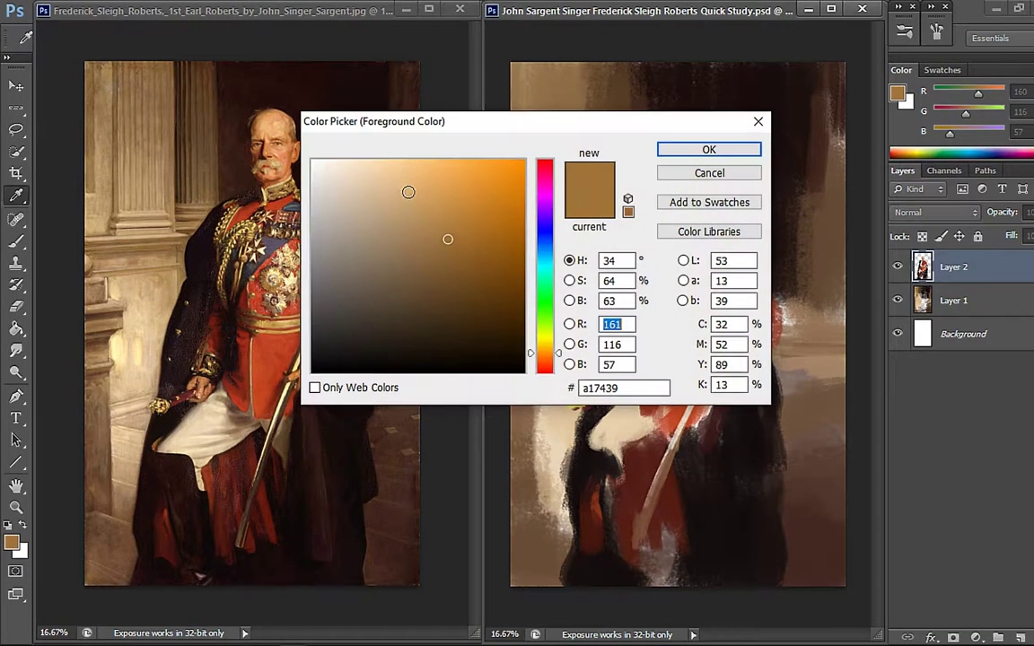
click(352, 152)
click(639, 136)
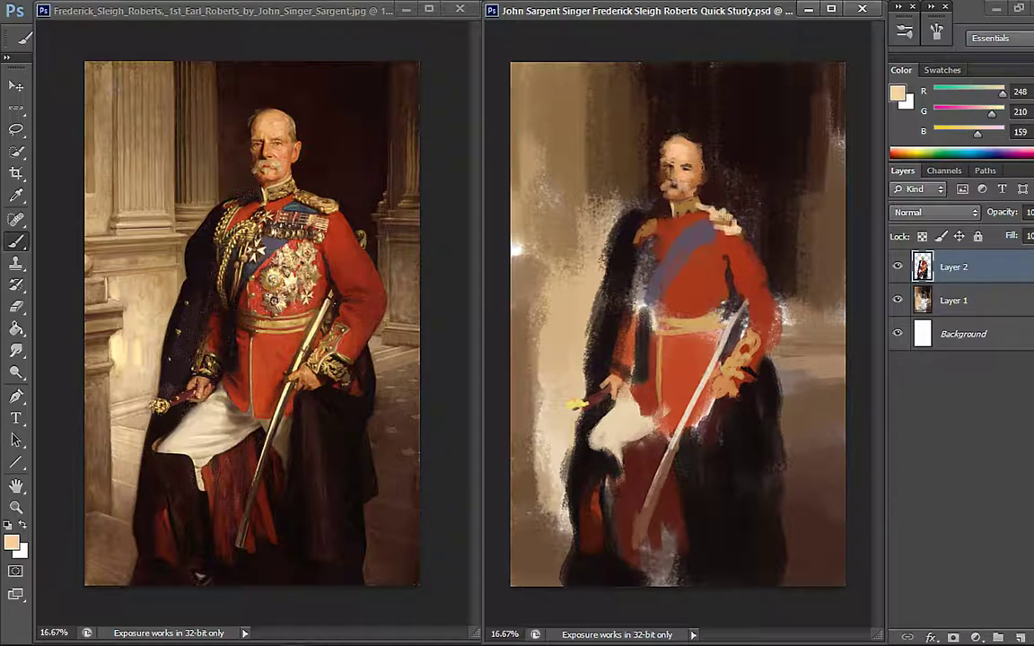
- Dab the cluster of medals onto the chest below the sash in sampled pale peach, and touch up the sash in sampled mauve
alt+click(645, 217)
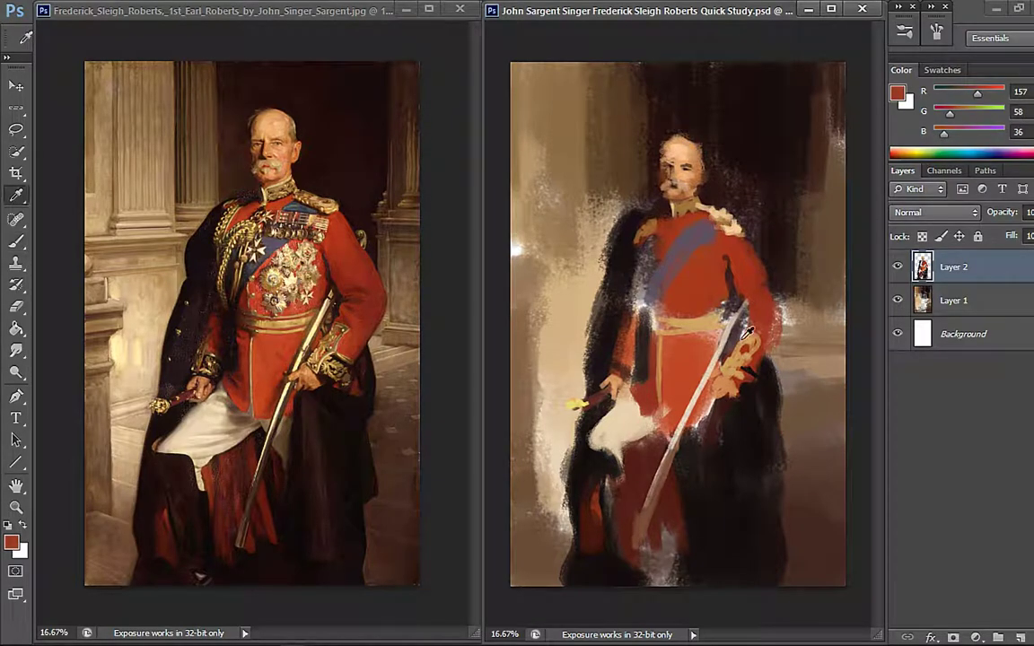
alt+click(679, 190)
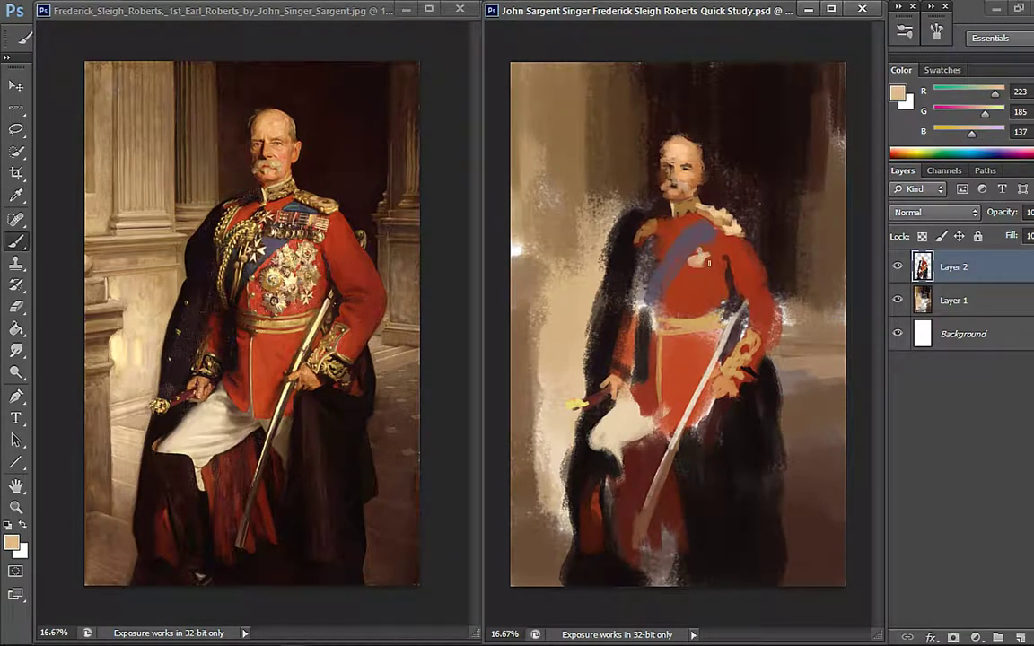
mouse_move(709, 265)
mouse_down()
mouse_move(684, 275)
mouse_move(710, 272)
mouse_move(696, 284)
mouse_move(700, 296)
mouse_move(679, 287)
mouse_move(716, 295)
mouse_up()
alt+click(657, 266)
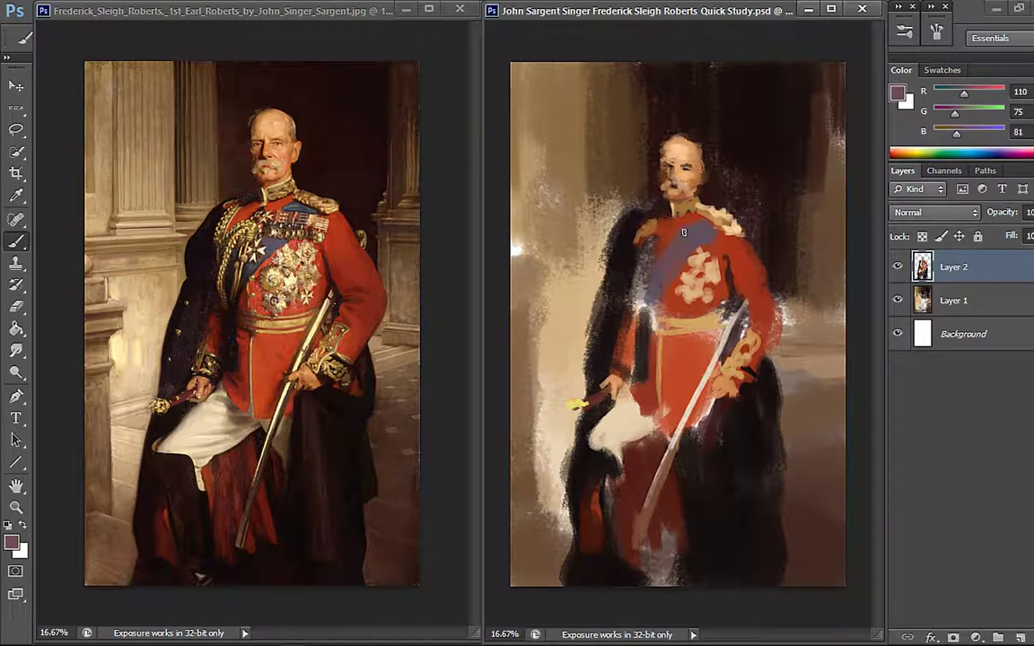
- Refine the forehead and the side of the head with sampled dark brown and skin tones
alt+click(666, 159)
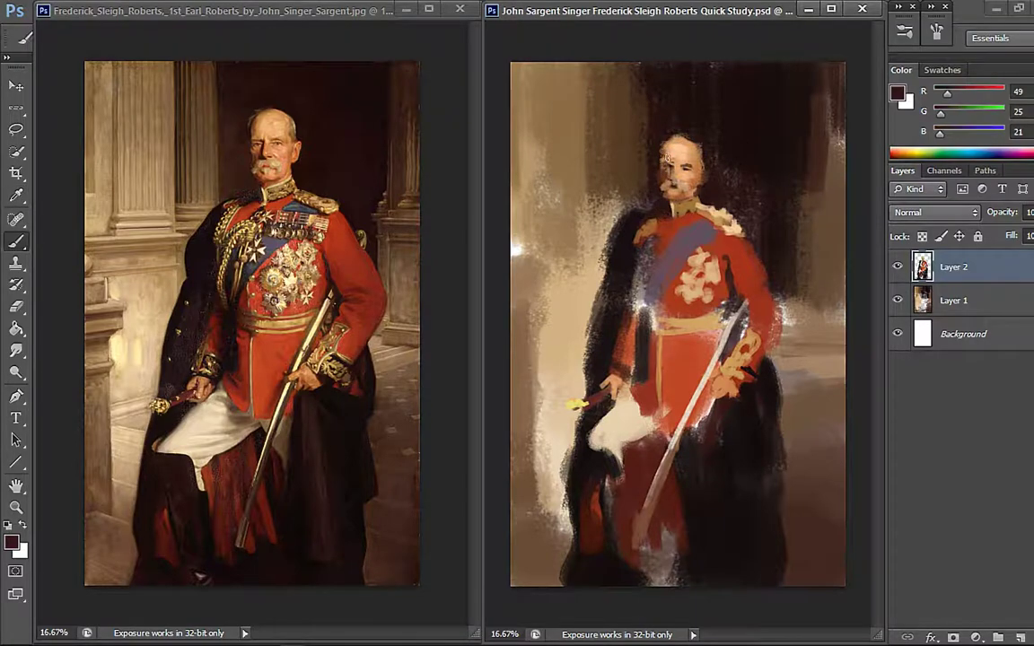
alt+click(598, 131)
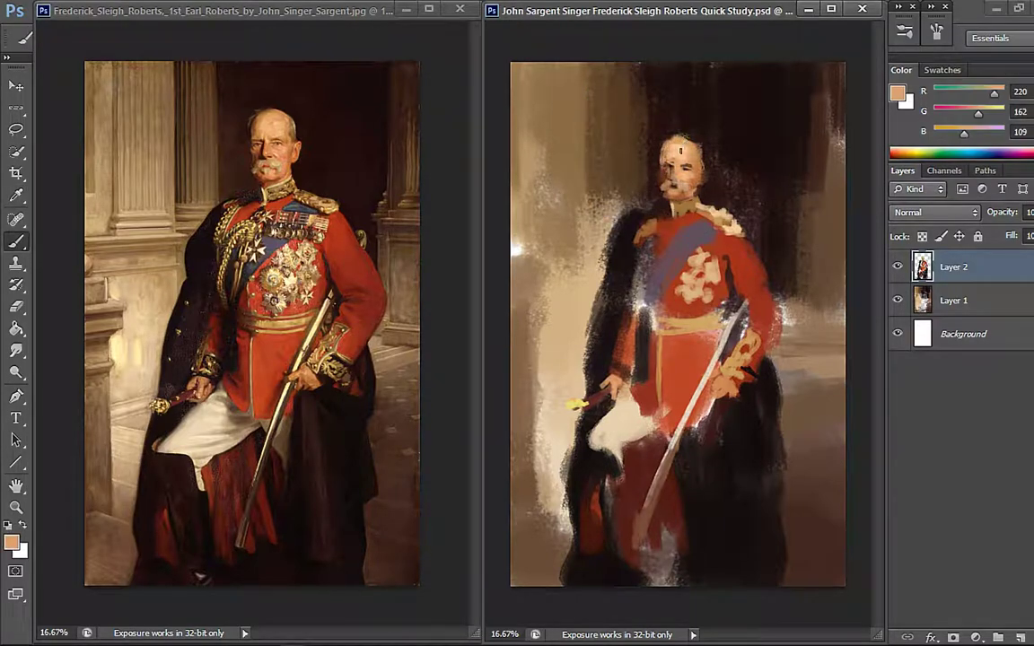
alt+click(597, 143)
alt+click(658, 157)
alt+click(608, 130)
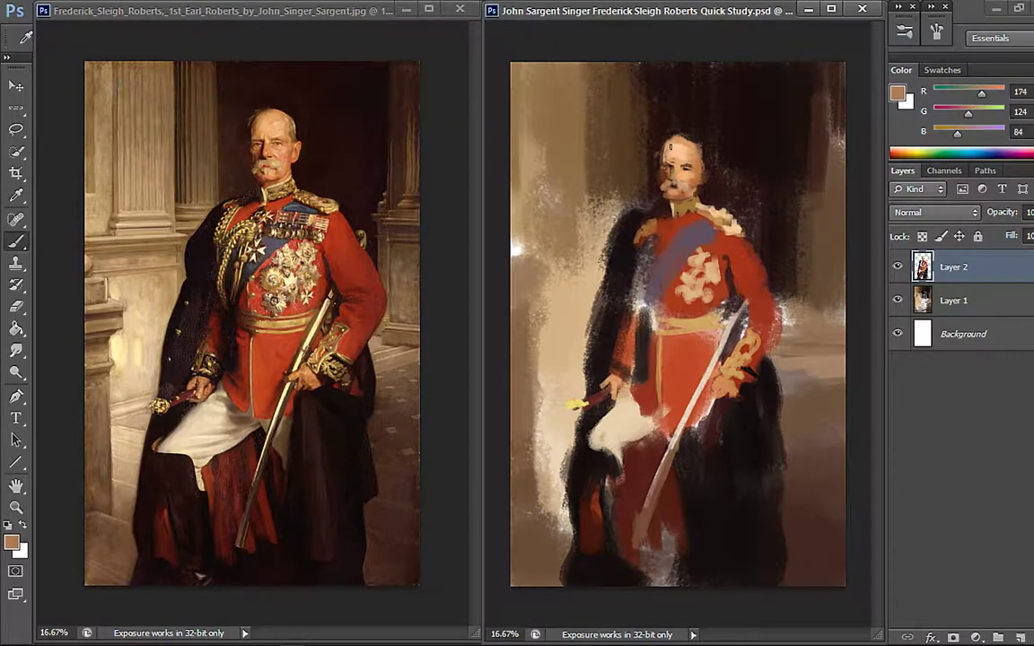
- Extend the cloak's outer edge over the floor in sampled near-black and add dark brown folds below the hand
alt+click(777, 411)
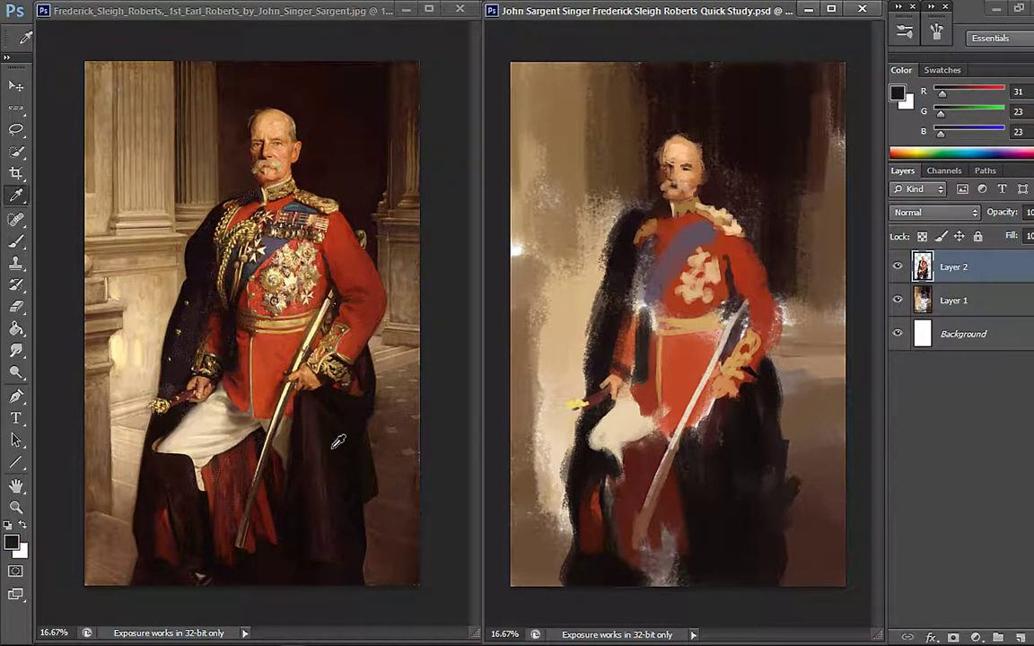
alt+click(347, 407)
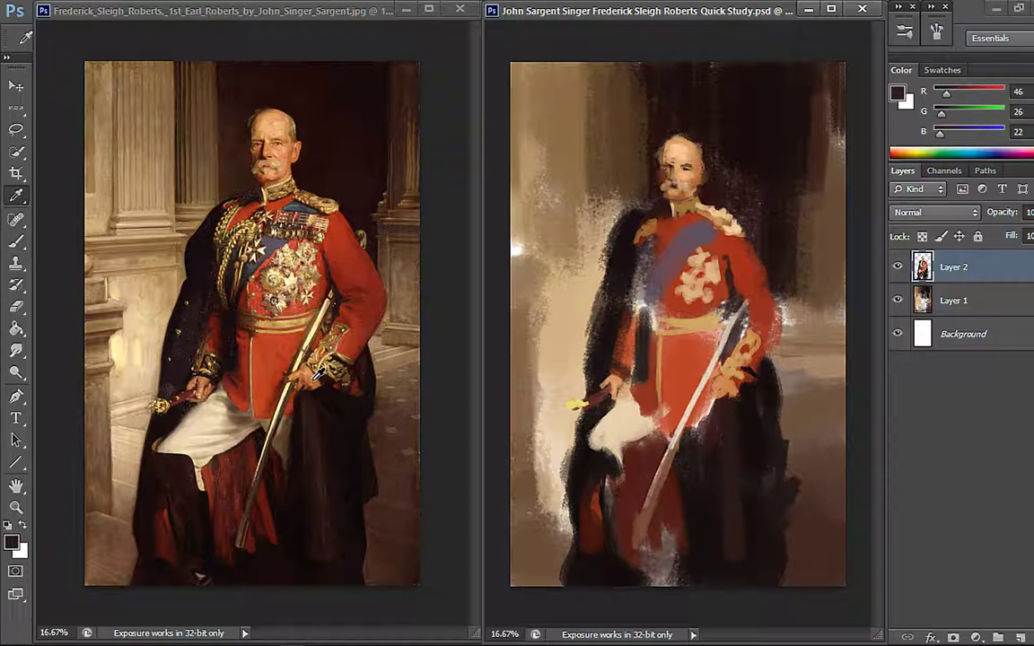
- Reshape the hand holding the sword with sampled skin tones and clean up its lower edge with the dark cloak colour
alt+click(314, 374)
alt+click(723, 381)
alt+click(716, 395)
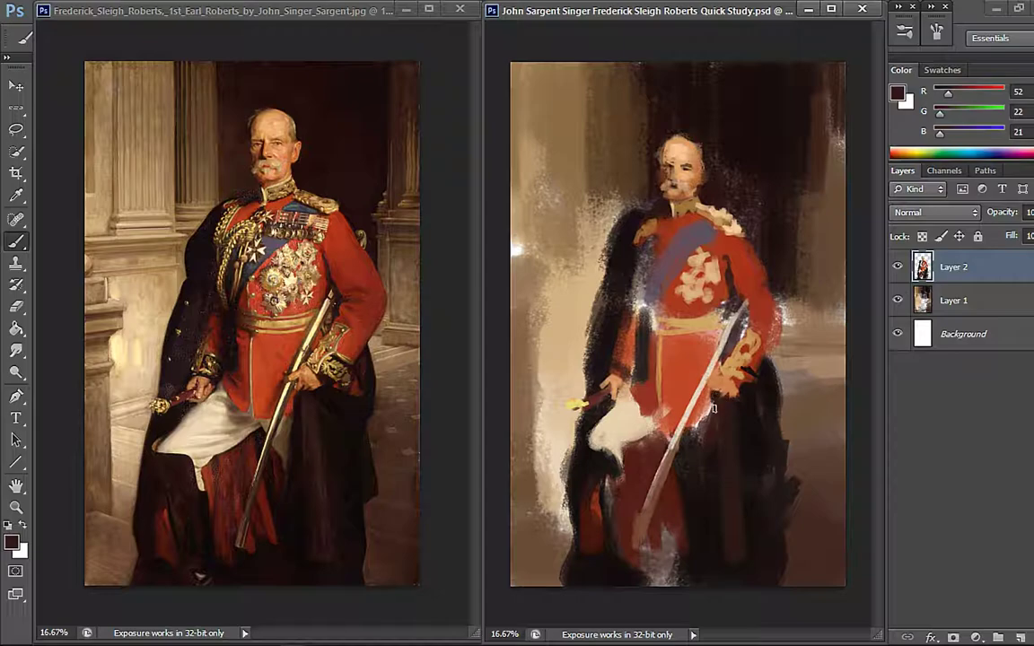
alt+click(713, 385)
alt+click(710, 388)
alt+click(723, 391)
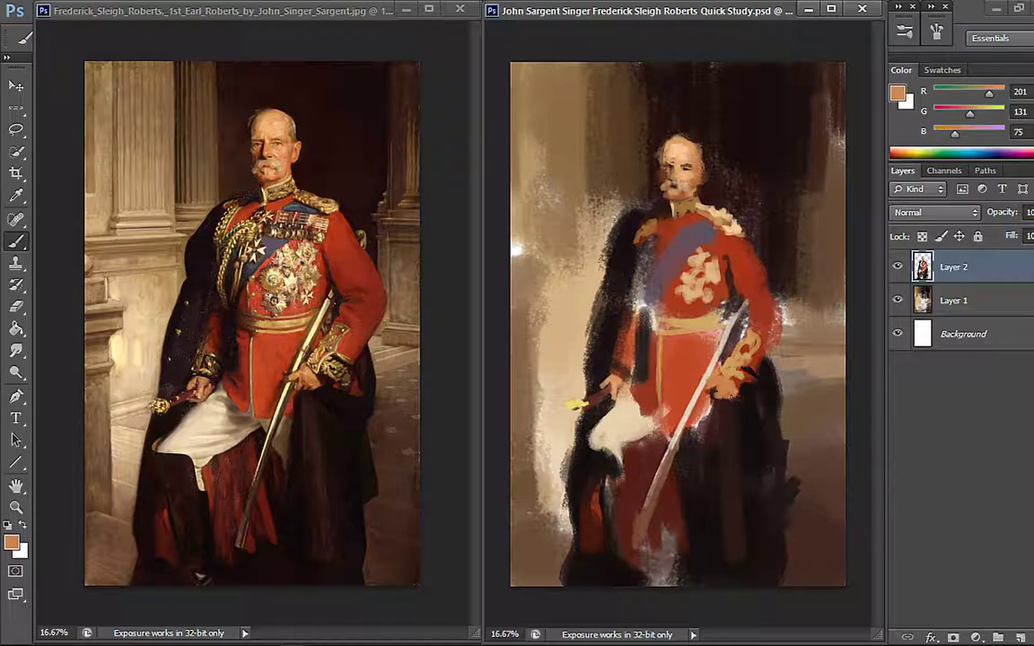
- Define the fingers and the gap beside the sword with near-black and brown strokes
alt+click(741, 386)
alt+click(738, 389)
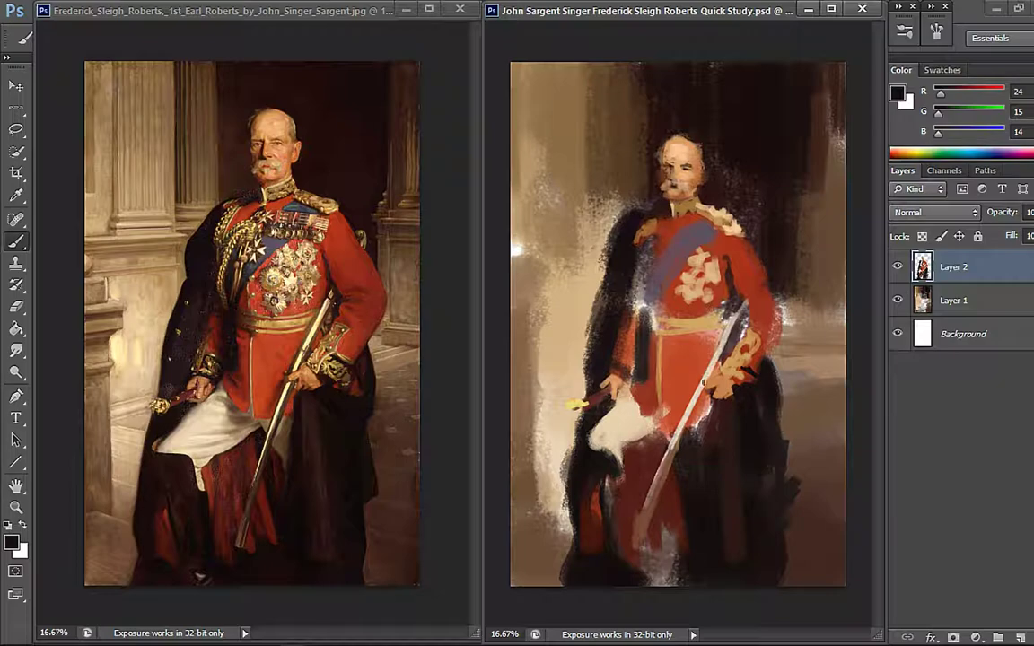
alt+click(696, 368)
mouse_move(701, 393)
mouse_down()
mouse_move(687, 408)
mouse_move(707, 413)
mouse_up()
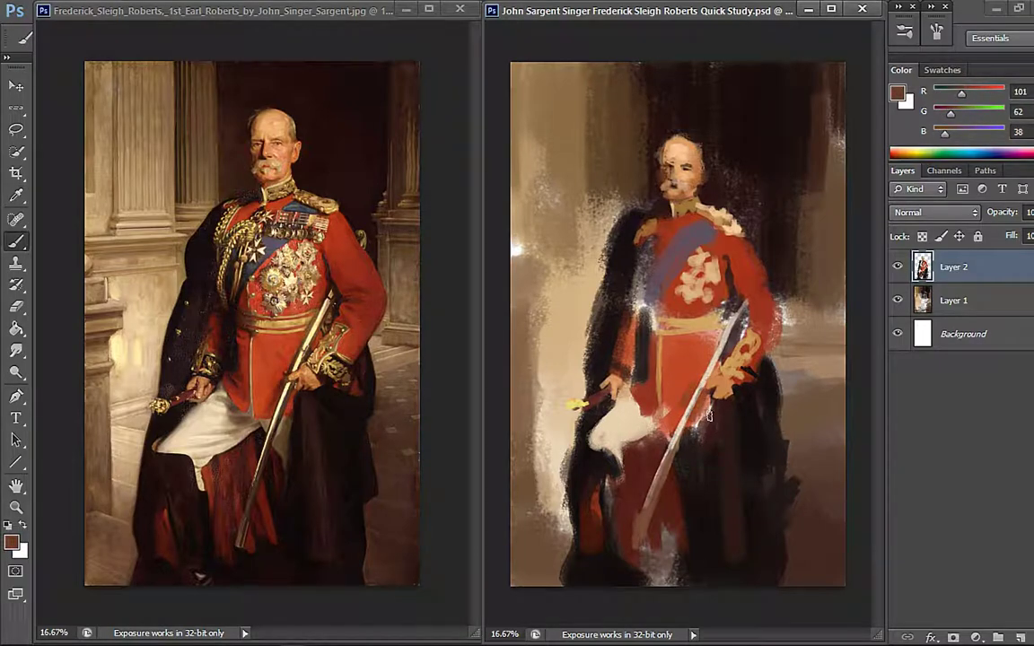
- Touch up the lowered arm beside the cloak, using near-black for its edges and sampled red for the upper sleeve
alt+click(642, 310)
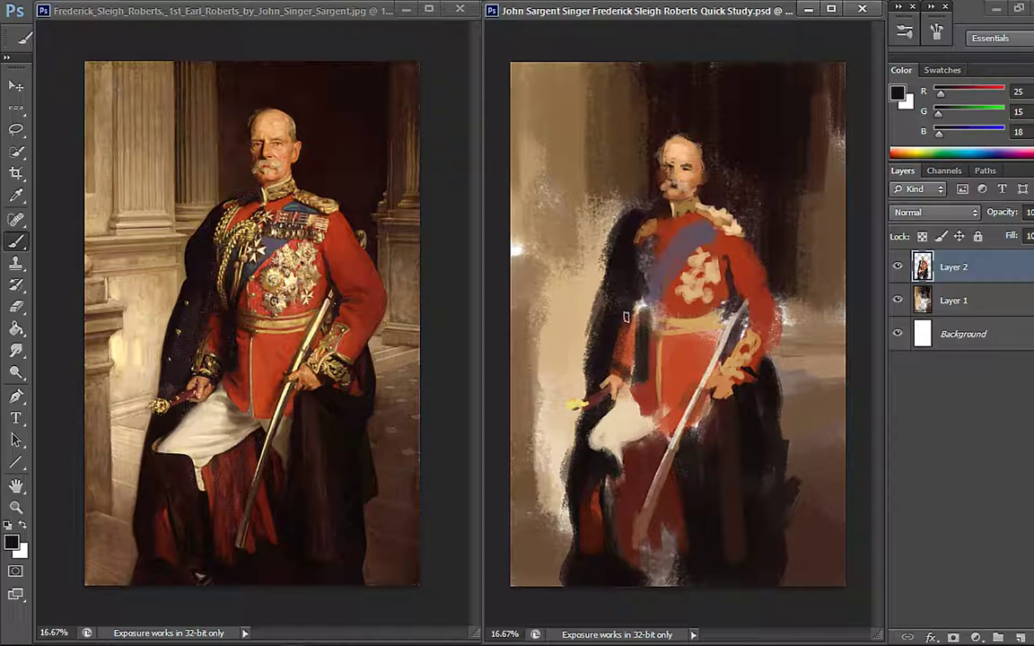
alt+click(637, 292)
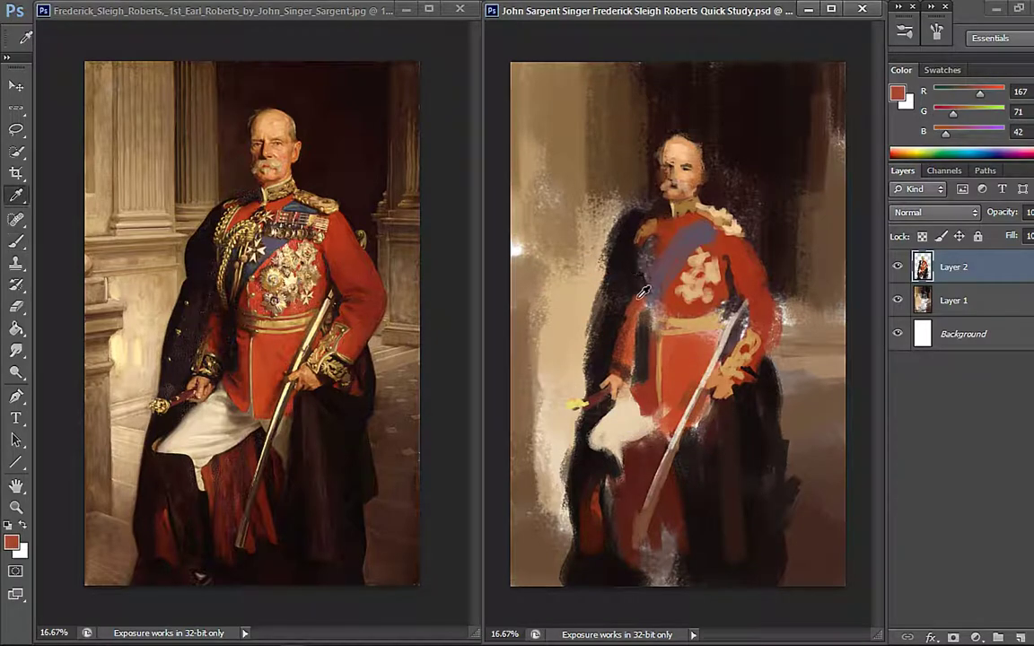
alt+click(641, 280)
mouse_move(638, 305)
mouse_down()
mouse_move(636, 268)
mouse_move(630, 319)
mouse_up()
- Add thin cord strokes along the cloak-side edge of the sash with sampled colours, and sample the pale background tan
alt+click(635, 267)
alt+click(706, 240)
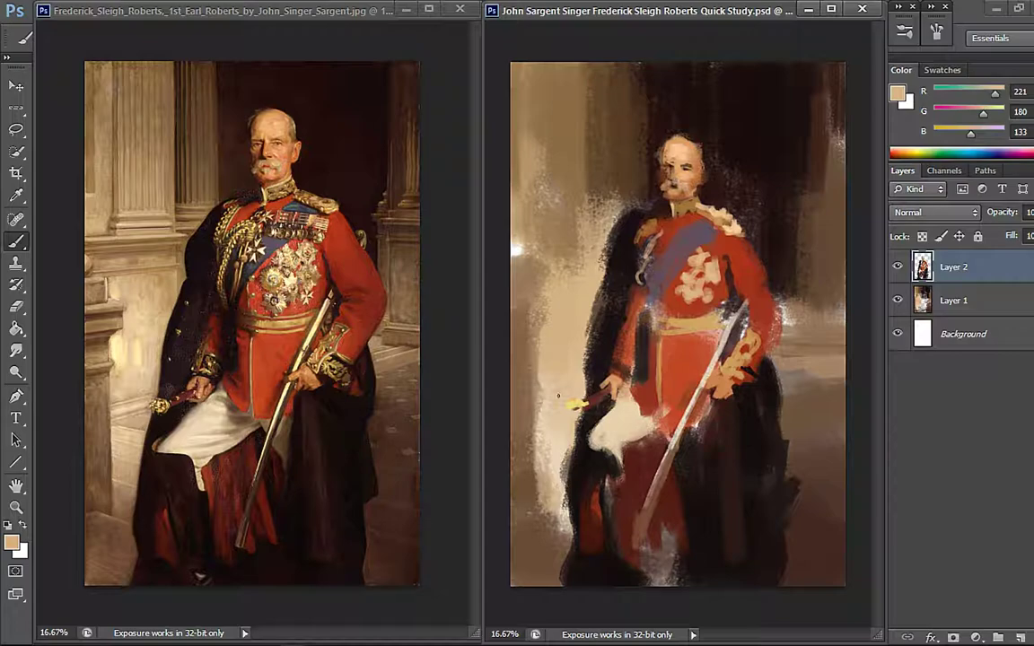
alt+click(552, 312)
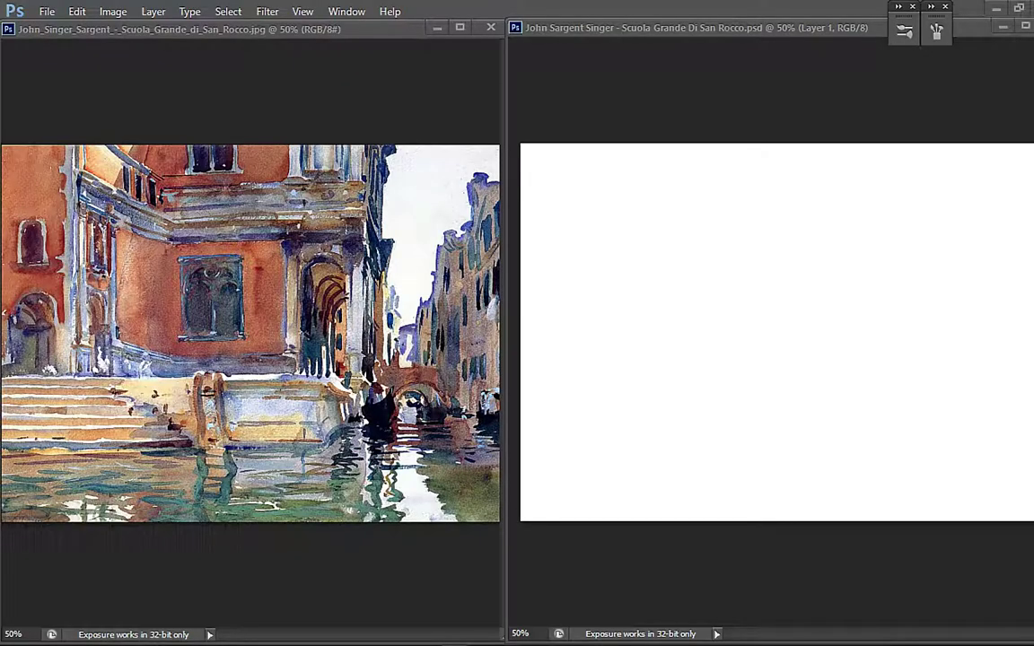
- On the blank Scuola Grande di San Rocco canvas, block in the far-left wall with sampled orange fading into dark red
click(639, 245)
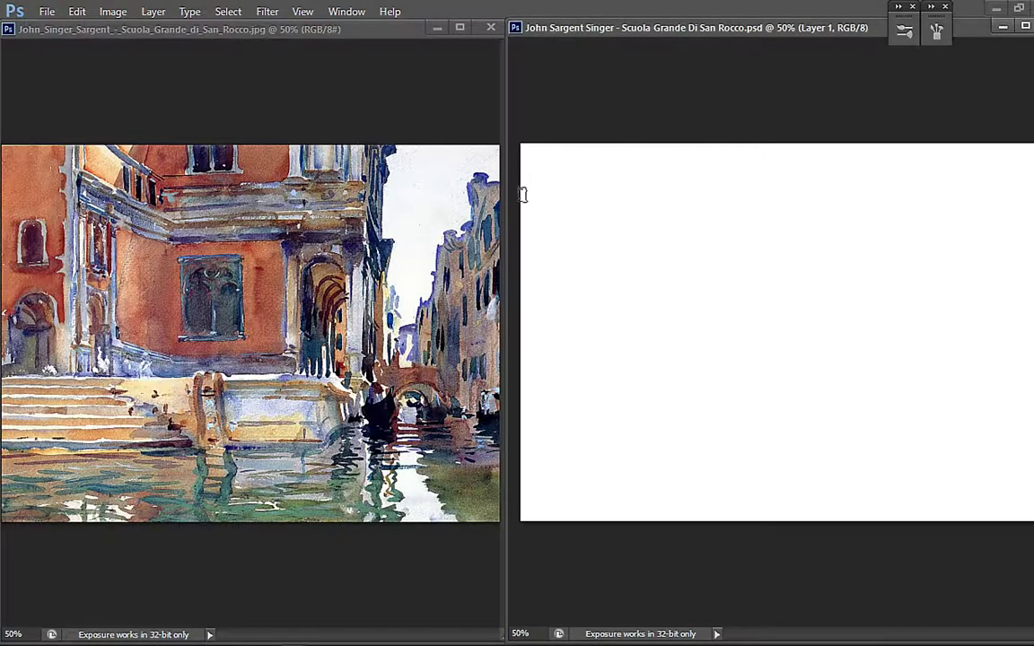
alt+click(34, 173)
mouse_move(554, 169)
mouse_down()
mouse_move(538, 206)
mouse_move(563, 164)
mouse_move(553, 179)
mouse_move(574, 214)
mouse_move(567, 220)
mouse_move(539, 165)
mouse_move(544, 253)
mouse_move(563, 290)
mouse_move(558, 267)
mouse_move(537, 291)
mouse_move(564, 260)
mouse_move(578, 330)
mouse_move(551, 286)
mouse_move(565, 285)
mouse_move(581, 309)
mouse_move(547, 330)
mouse_move(570, 260)
mouse_move(534, 301)
mouse_move(599, 300)
mouse_up()
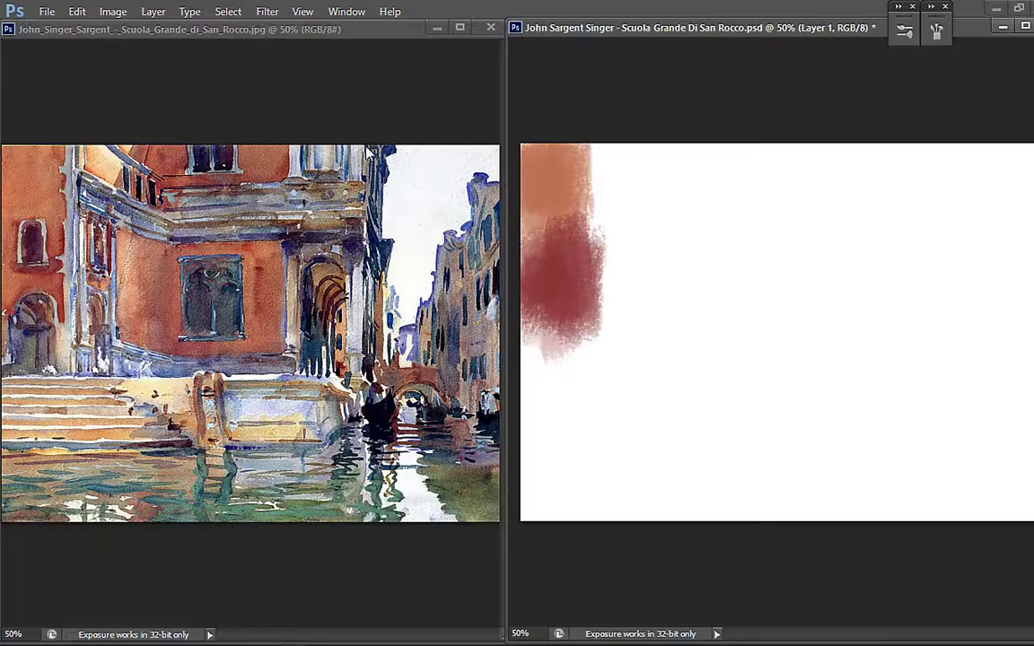
- Paint a grey-blue vertical column along the left wall's edge and a dark grey arched doorway at the wall's base
alt+click(415, 152)
drag(590, 145, 593, 222)
drag(594, 203, 594, 278)
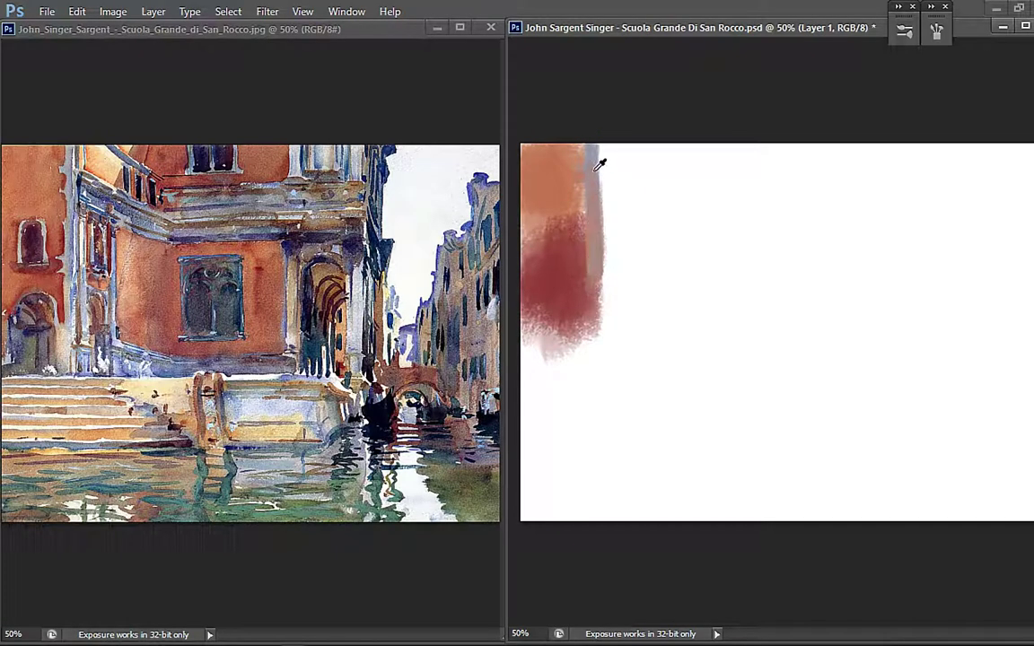
mouse_move(597, 154)
mouse_down()
mouse_move(595, 337)
mouse_move(593, 311)
mouse_move(550, 323)
mouse_move(565, 301)
mouse_move(542, 327)
mouse_move(543, 312)
mouse_move(535, 351)
mouse_move(563, 360)
mouse_move(547, 324)
mouse_up()
- Lay a pale yellow patch beside the top of the column and brush in the brick-red upper wall
alt+click(143, 156)
mouse_move(599, 166)
mouse_down()
mouse_move(727, 157)
mouse_move(704, 177)
mouse_move(743, 150)
mouse_move(796, 161)
mouse_move(639, 171)
mouse_move(677, 236)
mouse_move(669, 238)
mouse_move(669, 291)
mouse_up()
key(ctrl+z)
alt+click(151, 148)
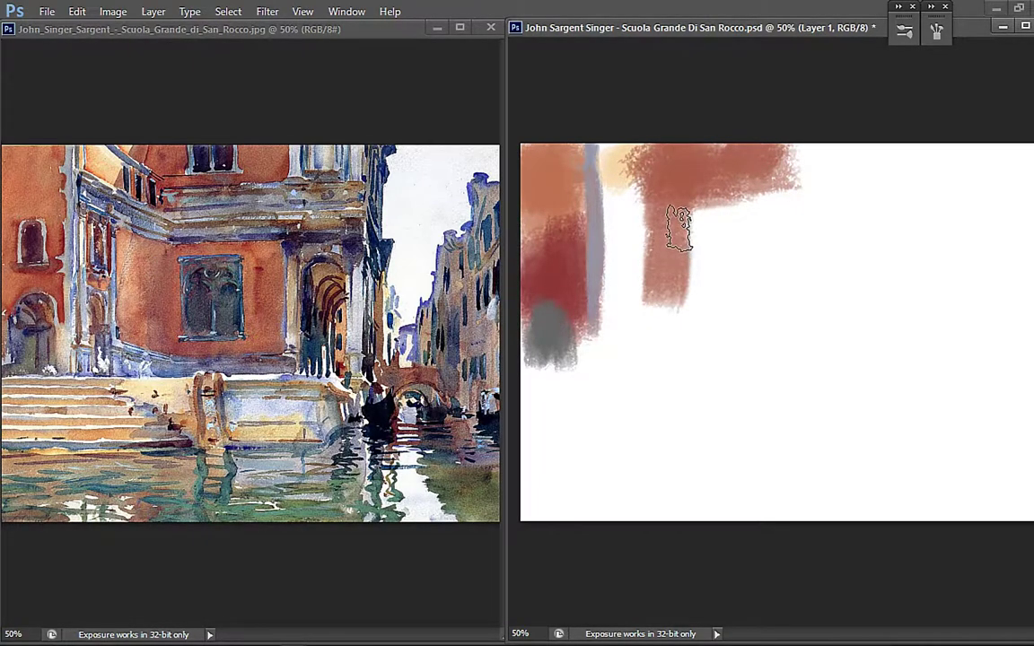
- Fill the large central wall below with broad strokes of sampled orange-red
mouse_move(674, 231)
mouse_down()
mouse_move(654, 328)
mouse_move(680, 223)
mouse_move(709, 305)
mouse_up()
alt+click(163, 279)
mouse_move(665, 247)
mouse_down()
mouse_move(703, 318)
mouse_move(721, 241)
mouse_move(748, 223)
mouse_move(740, 243)
mouse_move(753, 278)
mouse_move(781, 296)
mouse_move(766, 236)
mouse_move(780, 236)
mouse_move(785, 216)
mouse_move(773, 302)
mouse_move(790, 275)
mouse_move(776, 312)
mouse_up()
drag(673, 328, 718, 330)
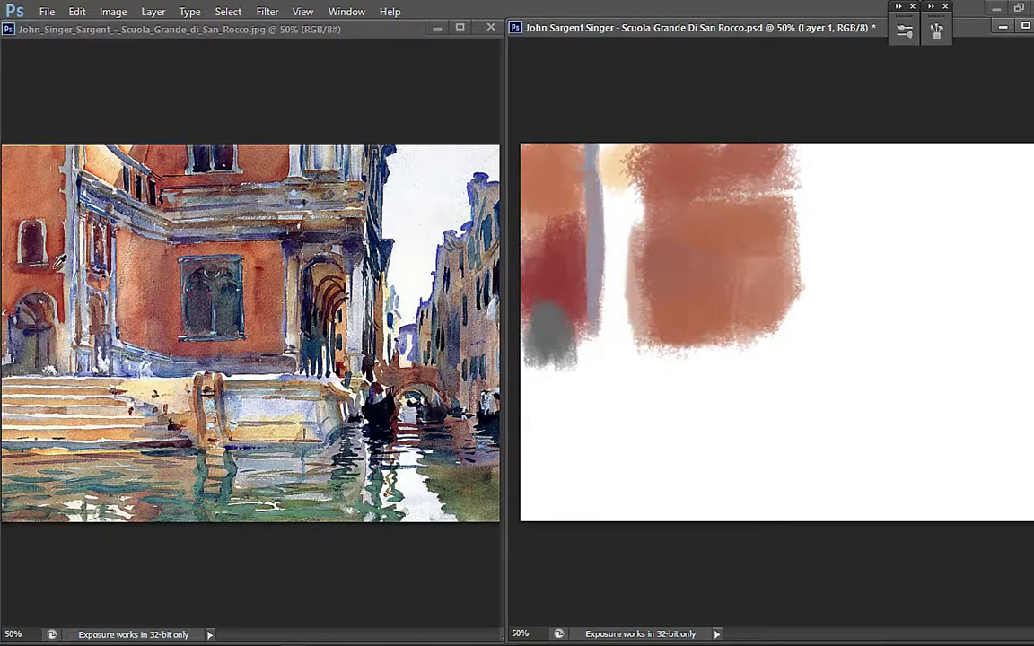
- Paint a dark red vertical band between the column and the central wall, and extend the pale yellow patch above it
mouse_move(626, 235)
mouse_down()
mouse_move(620, 264)
mouse_move(625, 229)
mouse_up()
mouse_move(630, 188)
mouse_down()
mouse_move(619, 240)
mouse_move(656, 212)
mouse_move(645, 197)
mouse_move(644, 289)
mouse_up()
mouse_move(622, 163)
mouse_down()
mouse_move(608, 169)
mouse_move(629, 158)
mouse_move(618, 145)
mouse_move(634, 129)
mouse_move(626, 175)
mouse_move(623, 139)
mouse_up()
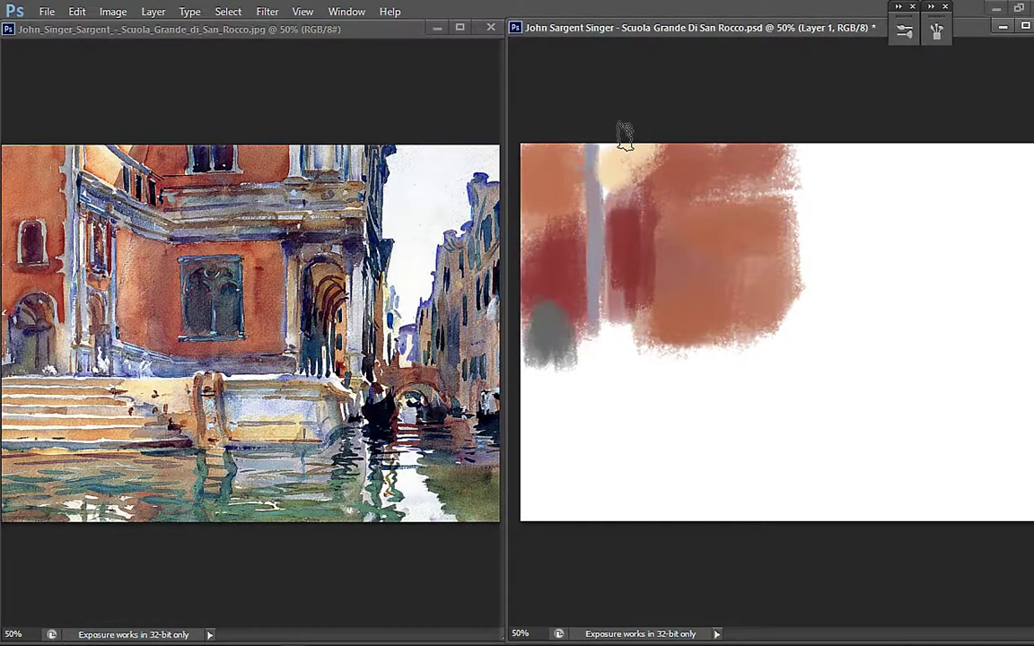
- Sharpen the dark red band's edge and blend a lighter peach vertical band into the adjoining side of the central wall
alt+click(627, 221)
alt+click(659, 238)
drag(662, 224, 662, 327)
alt+click(144, 242)
mouse_move(662, 237)
mouse_down()
mouse_move(658, 224)
mouse_move(669, 269)
mouse_move(673, 233)
mouse_move(677, 296)
mouse_move(669, 204)
mouse_move(675, 270)
mouse_move(663, 262)
mouse_move(673, 328)
mouse_up()
alt+click(691, 280)
alt+click(661, 261)
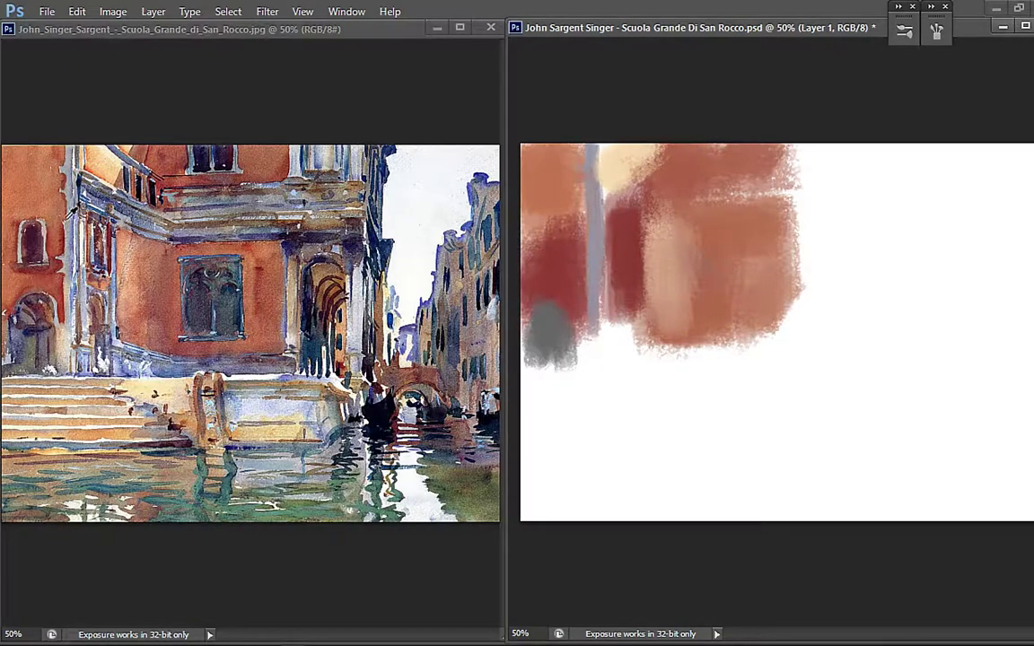
- Paint the small dark window with its pale frame on the far-left wall, and wash pale blue over the sky area
mouse_move(547, 213)
mouse_down()
mouse_move(545, 235)
mouse_move(548, 220)
mouse_up()
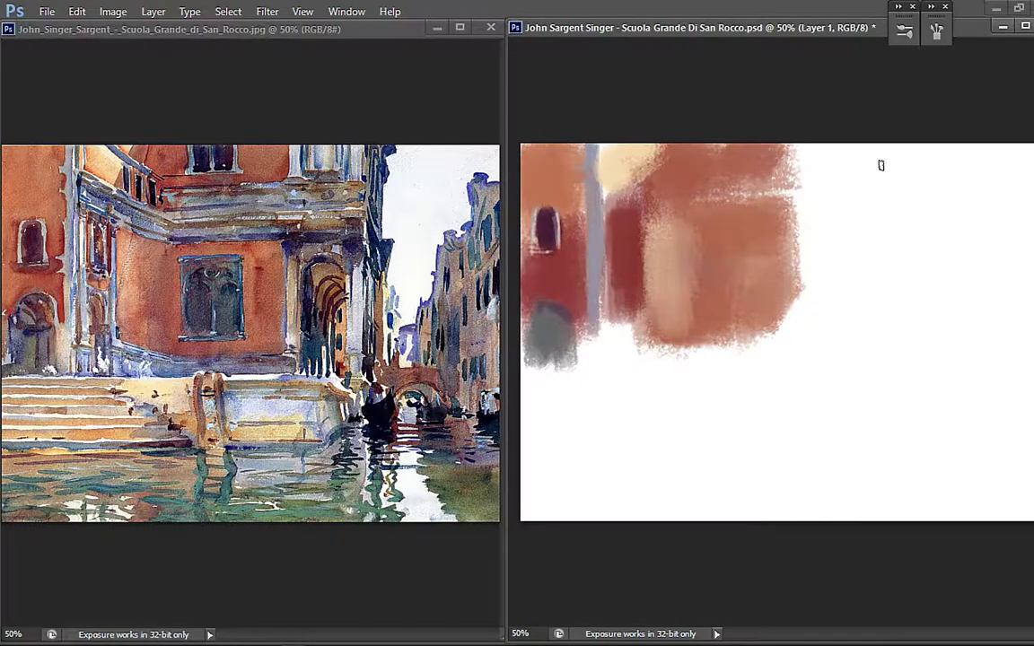
mouse_move(883, 172)
mouse_down()
mouse_move(871, 241)
mouse_move(909, 234)
mouse_move(900, 230)
mouse_move(931, 165)
mouse_move(918, 139)
mouse_move(937, 169)
mouse_move(880, 249)
mouse_move(930, 254)
mouse_move(1000, 168)
mouse_move(902, 172)
mouse_move(935, 255)
mouse_move(909, 207)
mouse_up()
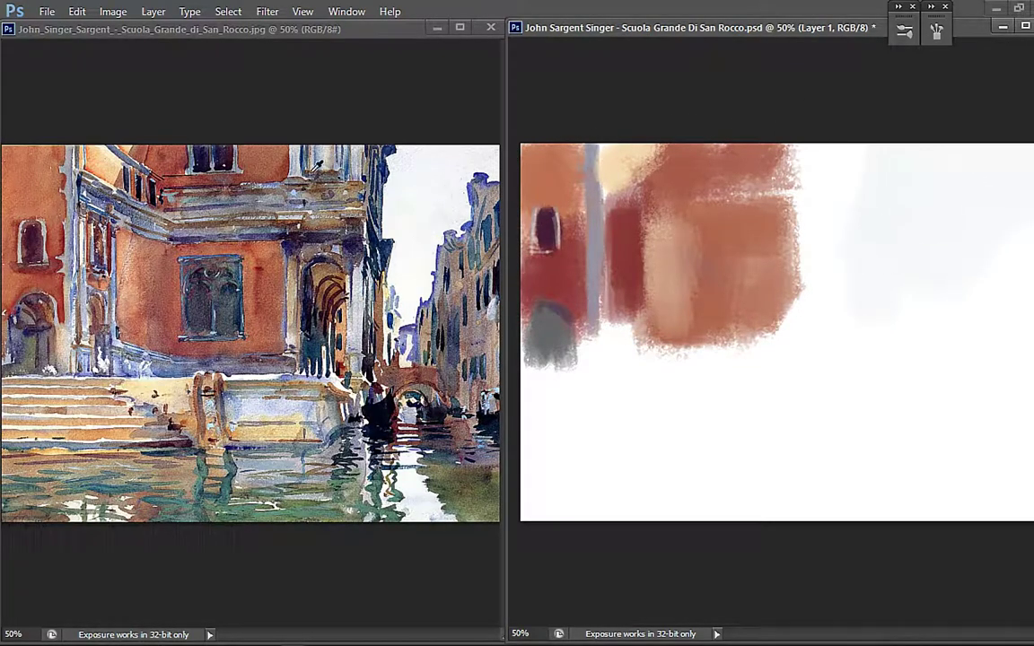
- Extend the building toward the sky in reddish brown and paint the archway in dark blue-grey with near-black inner strokes
mouse_move(812, 145)
mouse_down()
mouse_move(819, 196)
mouse_move(804, 319)
mouse_move(768, 284)
mouse_move(822, 334)
mouse_move(815, 272)
mouse_move(817, 338)
mouse_up()
alt+click(310, 334)
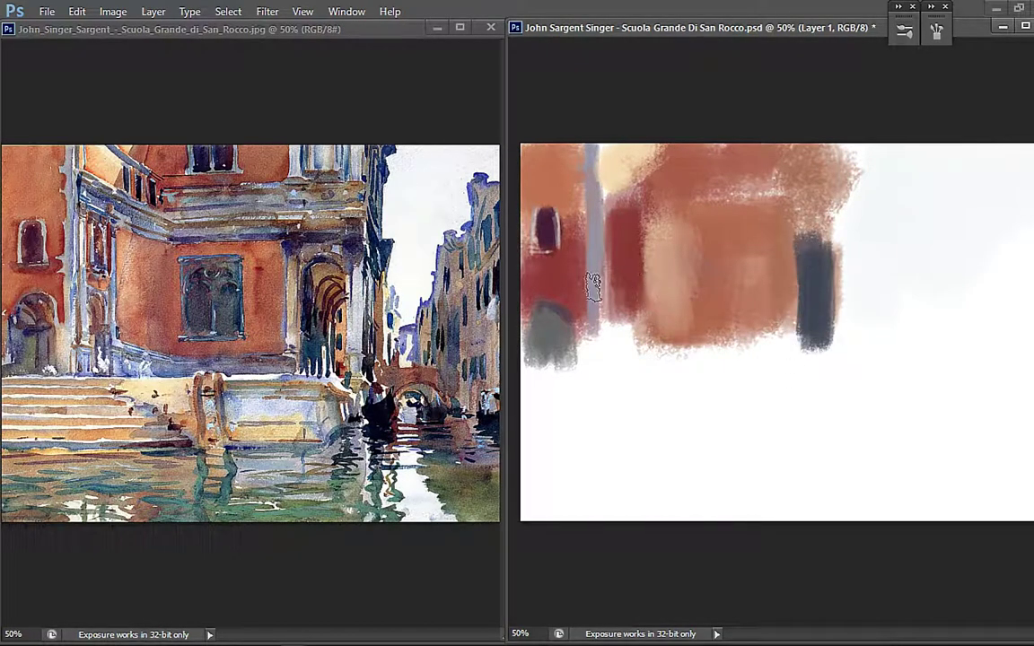
alt+click(349, 299)
drag(824, 271, 805, 294)
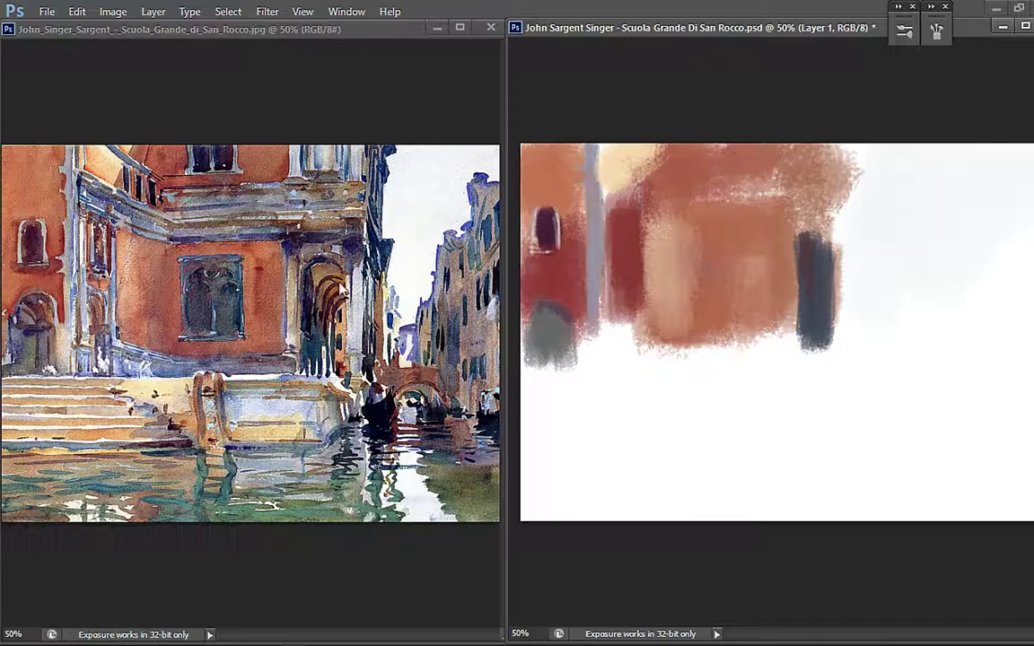
mouse_move(808, 246)
mouse_down()
mouse_move(808, 234)
mouse_move(811, 258)
mouse_up()
drag(805, 327, 807, 344)
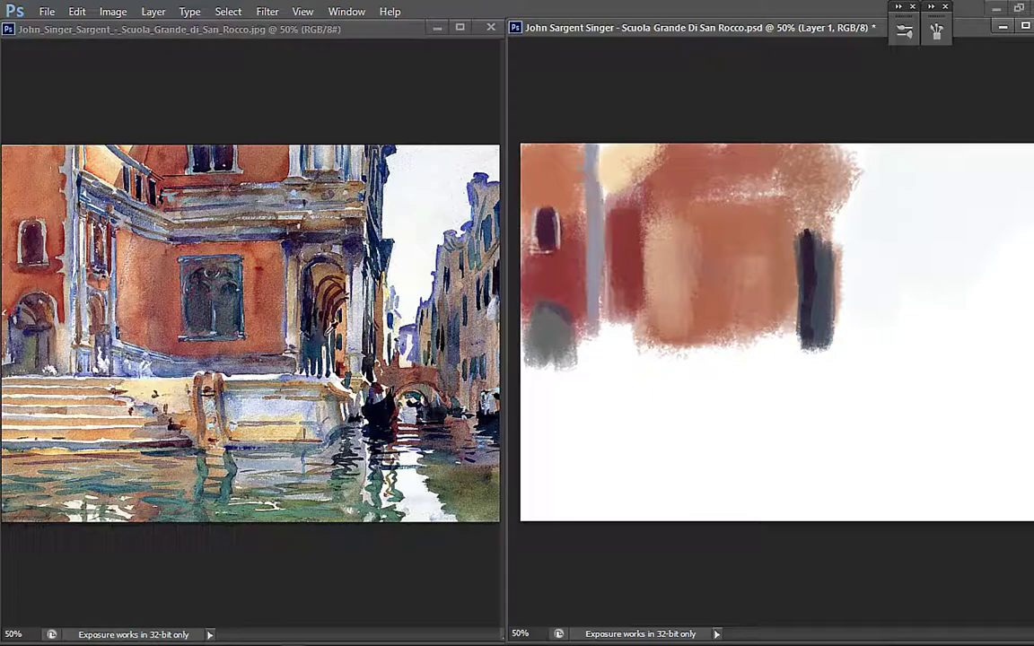
drag(797, 299, 797, 346)
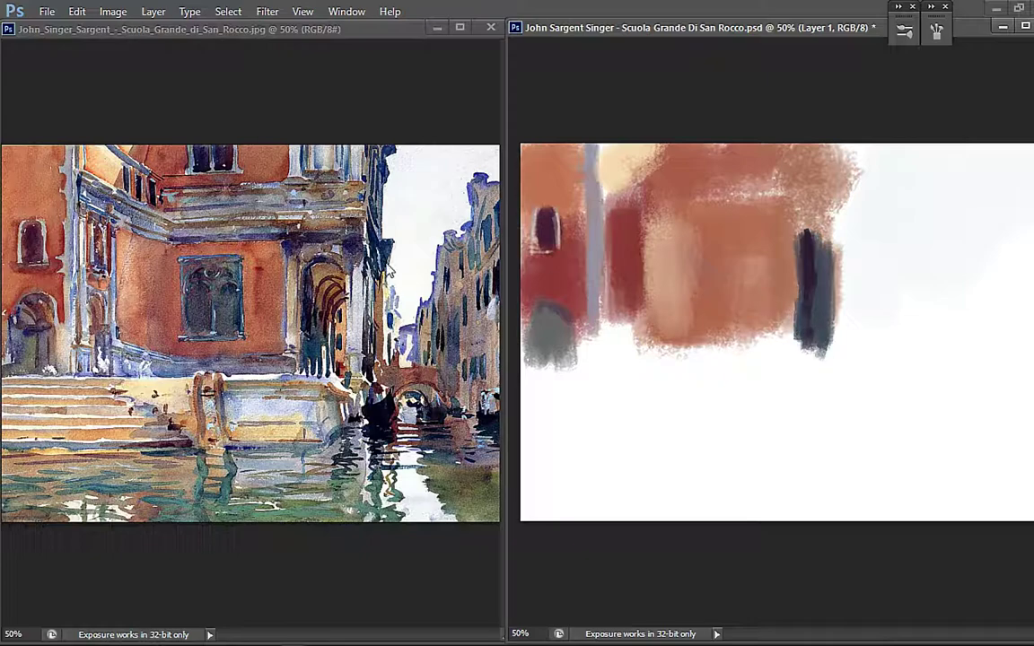
- Paint the pale grey-blue pillar along the sky side of the dark archway using sampled colours
mouse_move(833, 251)
mouse_down()
mouse_move(832, 337)
mouse_move(835, 240)
mouse_move(835, 352)
mouse_up()
alt+click(824, 273)
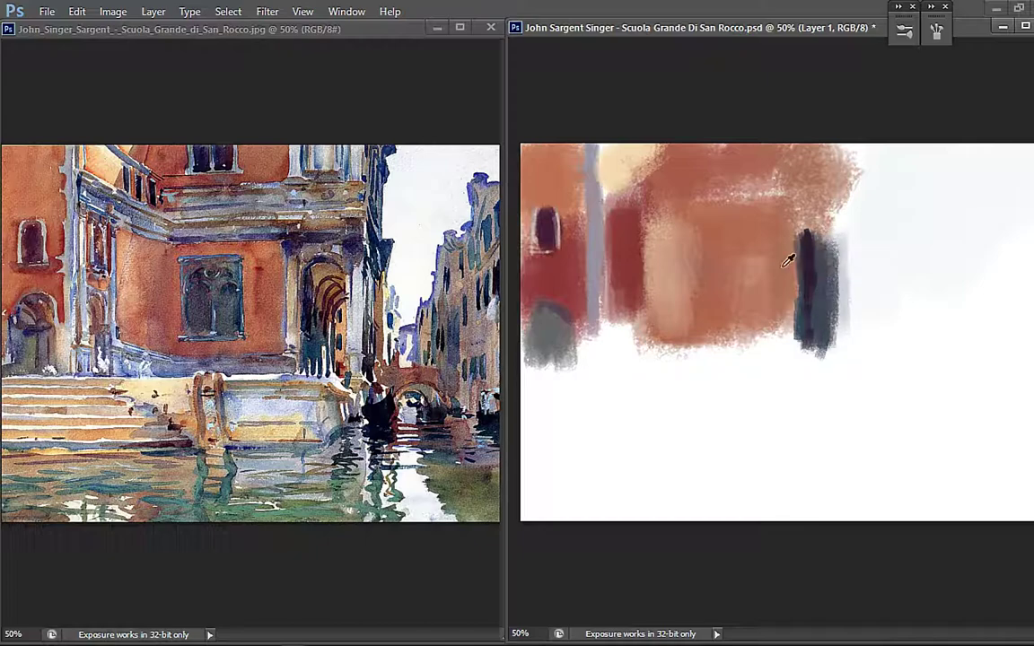
alt+click(357, 289)
drag(826, 266, 833, 343)
mouse_move(837, 220)
mouse_down()
mouse_move(842, 176)
mouse_move(841, 229)
mouse_move(865, 161)
mouse_move(849, 149)
mouse_move(857, 145)
mouse_move(837, 141)
mouse_move(860, 148)
mouse_move(846, 158)
mouse_move(853, 147)
mouse_move(844, 244)
mouse_up()
- Paint the dark blue building edge above the pillar and fill the adjoining upper wall with sampled reddish brown
alt+click(392, 148)
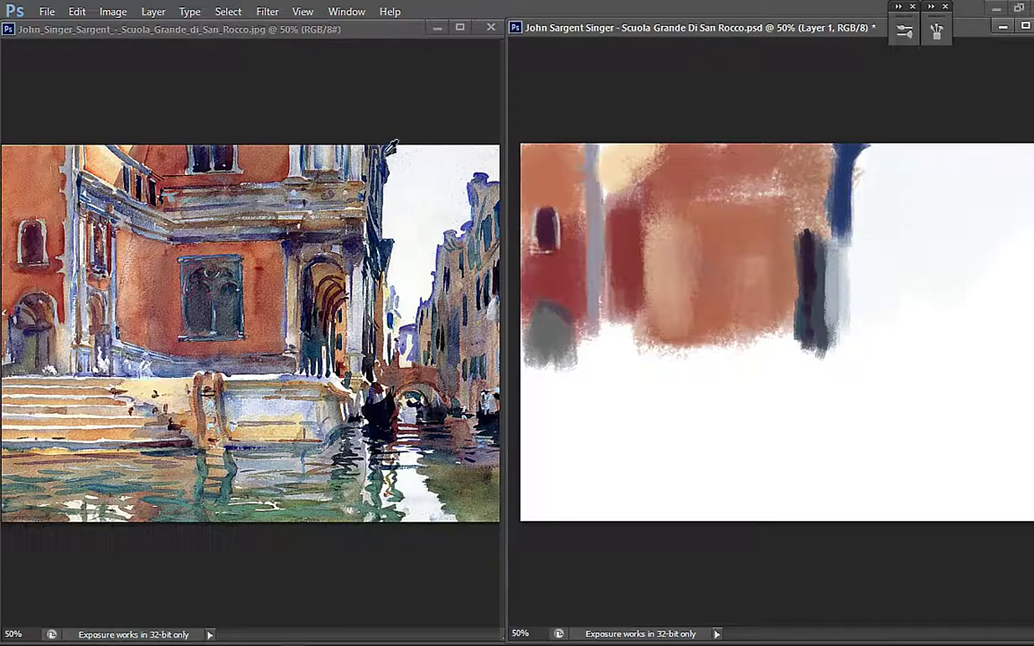
alt+click(835, 149)
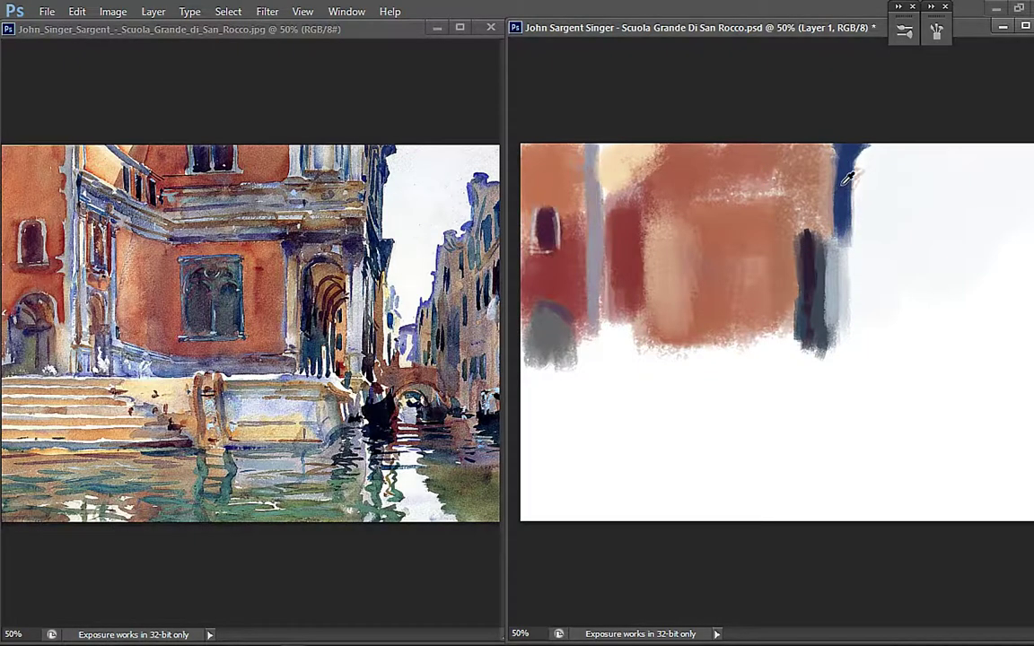
drag(819, 159, 823, 236)
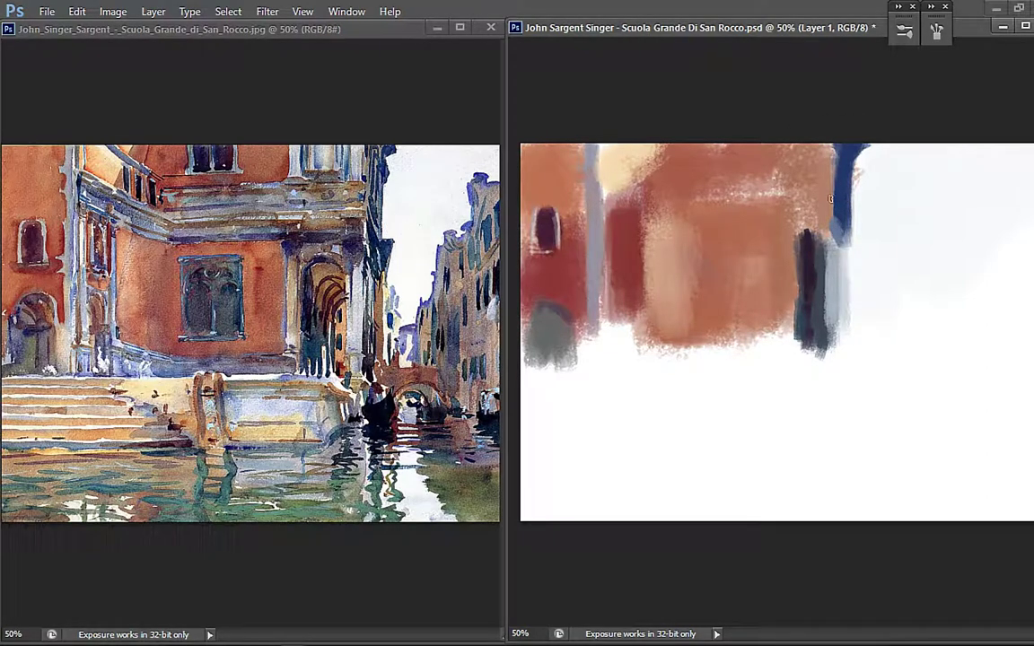
- Extend the dark blue building edge down beside the pale pillar and paint a narrow orange-brown strip along it
drag(833, 226, 832, 231)
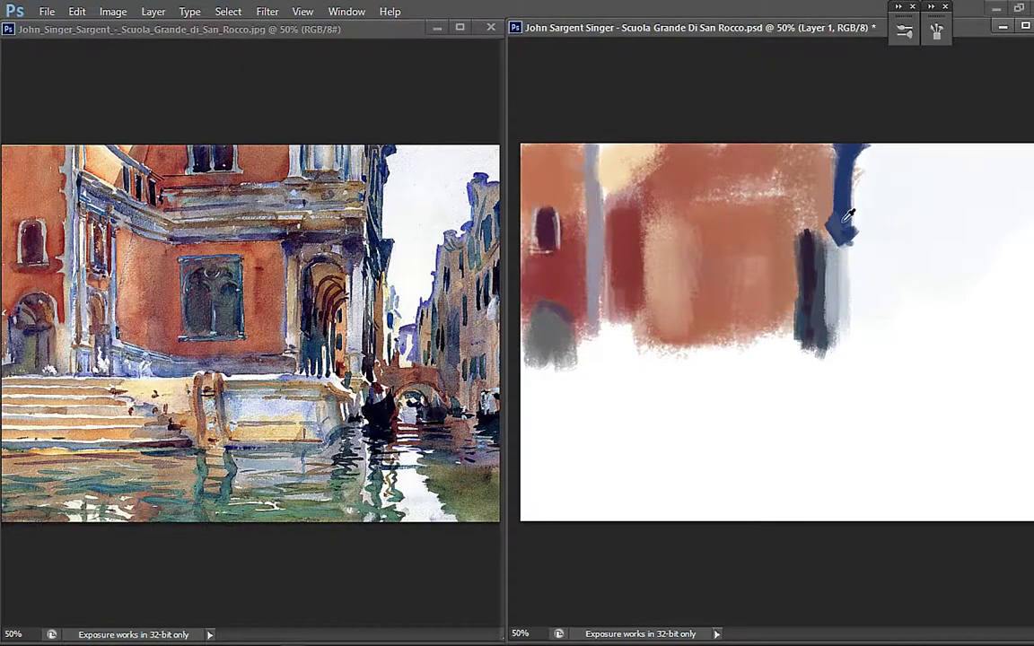
drag(849, 260, 844, 353)
mouse_move(846, 264)
mouse_down()
mouse_move(844, 354)
mouse_move(843, 324)
mouse_up()
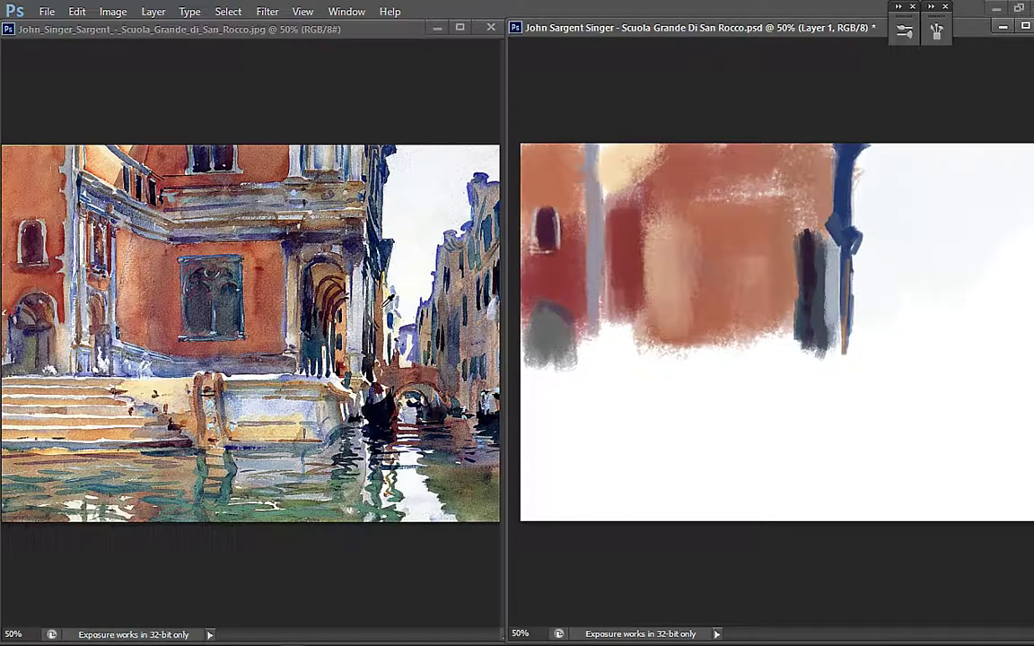
drag(845, 291, 846, 322)
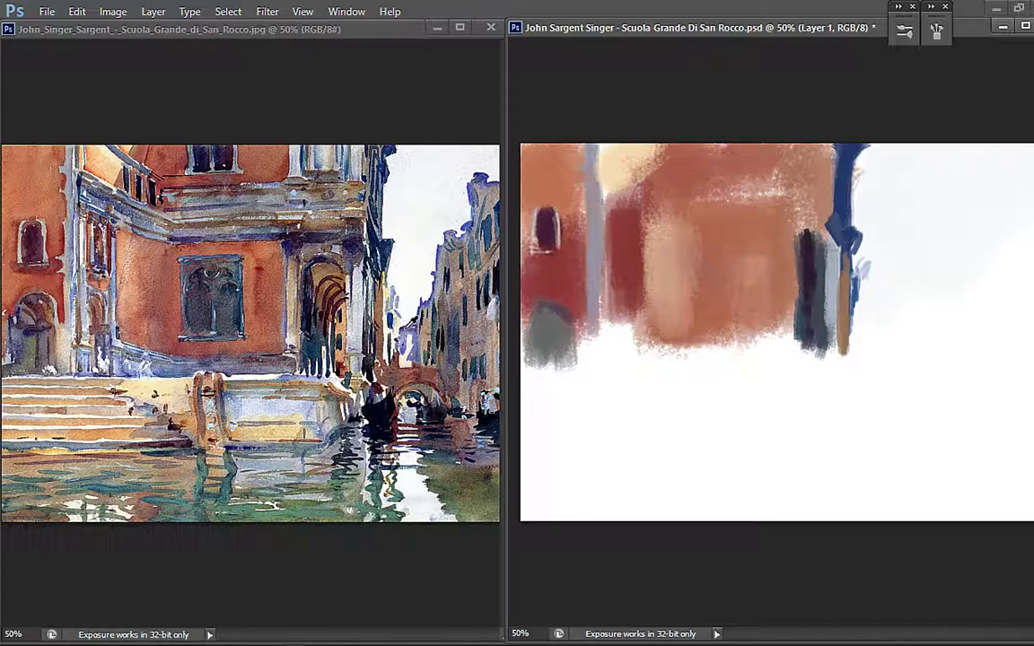
- Paint the distant buildings in lavender with the reddish-brown bridge below, and mark the canal-side rooftops in blue-violet
mouse_move(863, 321)
mouse_down()
mouse_move(887, 294)
mouse_move(862, 349)
mouse_up()
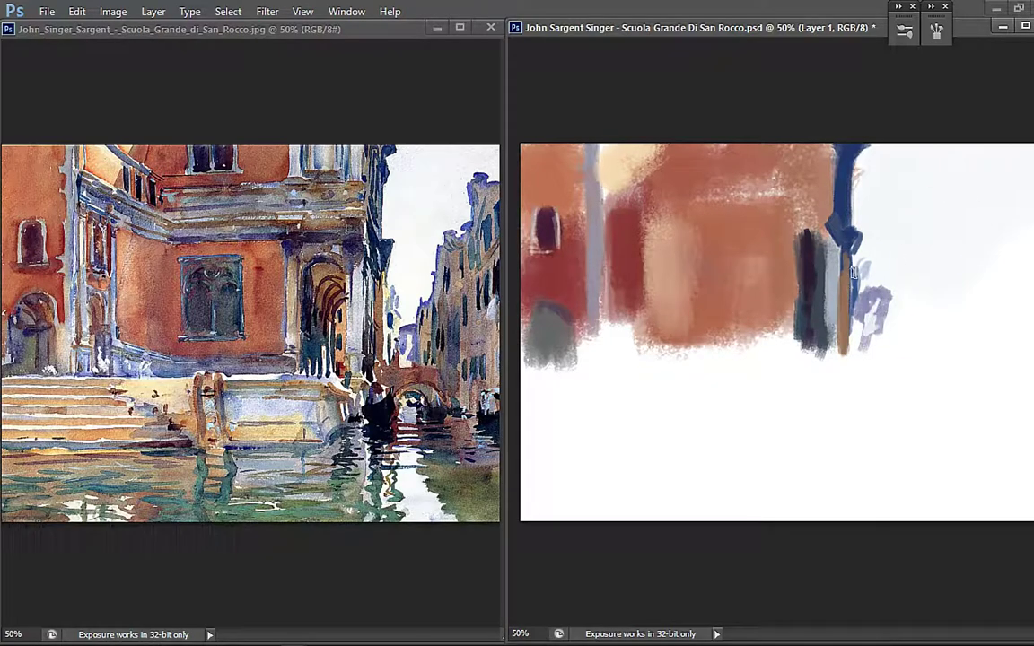
mouse_move(850, 268)
mouse_down()
mouse_move(860, 323)
mouse_move(884, 345)
mouse_move(912, 337)
mouse_move(898, 330)
mouse_move(898, 287)
mouse_up()
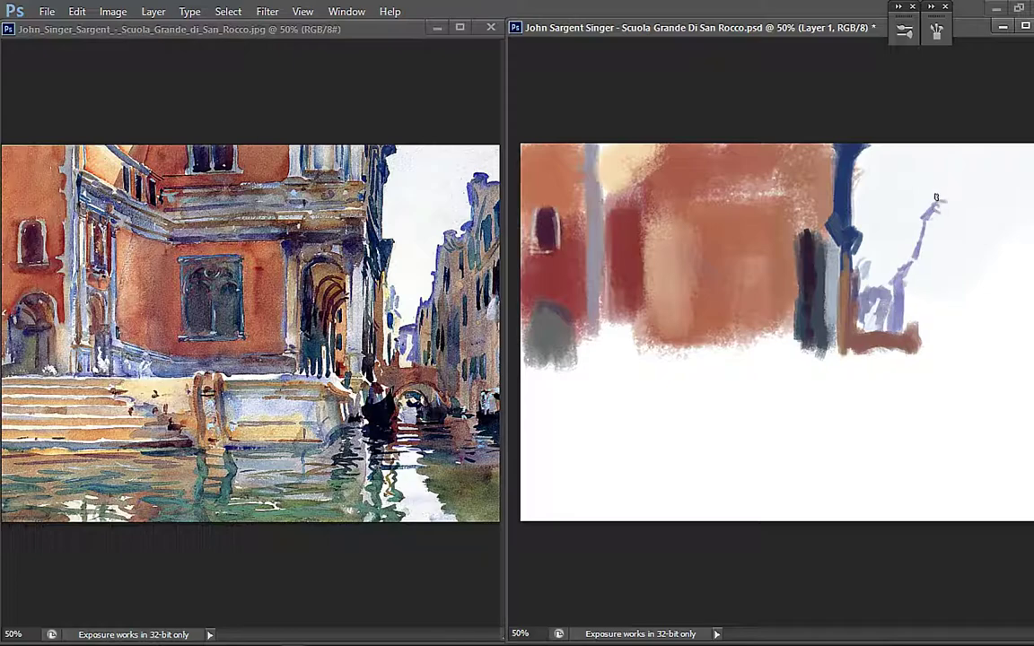
mouse_move(936, 201)
mouse_down()
mouse_move(1029, 178)
mouse_move(998, 186)
mouse_move(993, 174)
mouse_move(1025, 194)
mouse_move(1018, 221)
mouse_move(969, 279)
mouse_move(956, 261)
mouse_move(942, 296)
mouse_up()
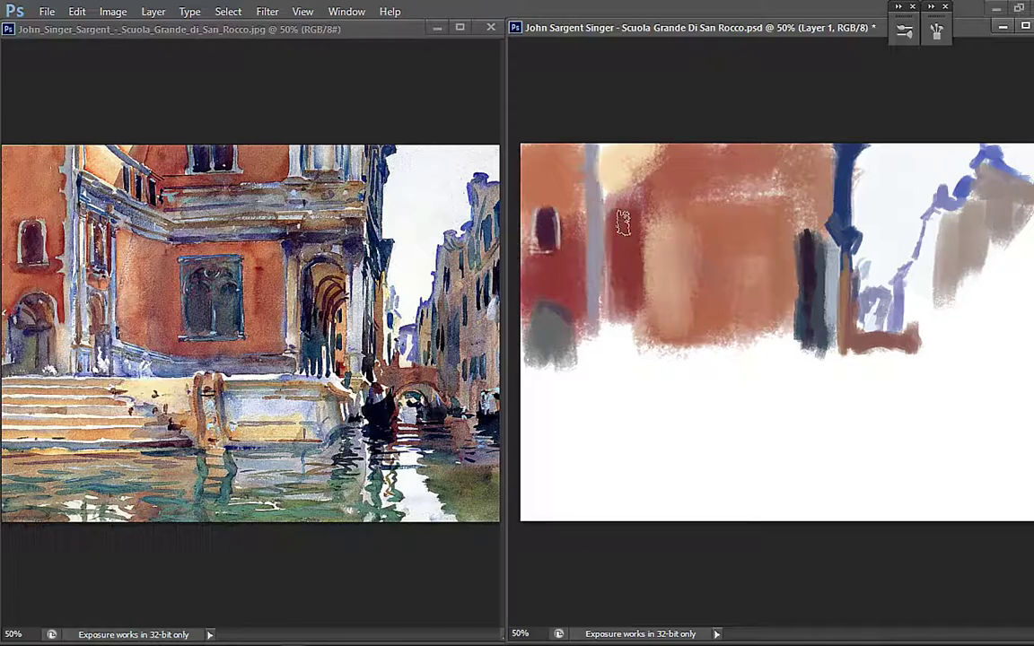
- Fill the canal-side building facades with sampled taupe, ochre and blue-grey down toward the waterline
mouse_move(934, 231)
mouse_down()
mouse_move(926, 291)
mouse_move(908, 280)
mouse_up()
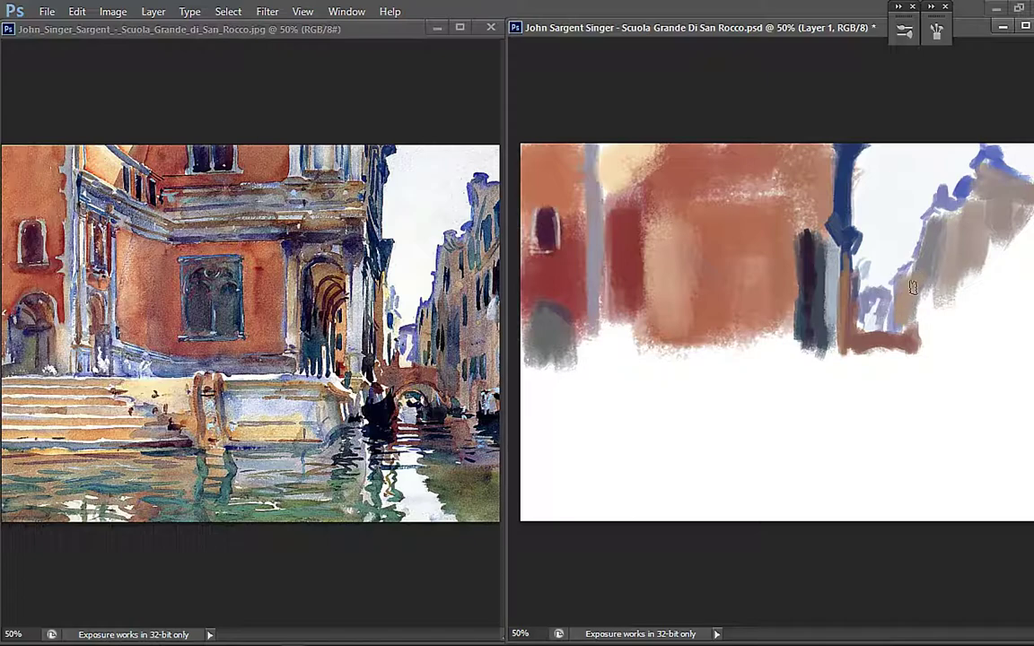
mouse_move(915, 281)
mouse_down()
mouse_move(901, 326)
mouse_move(900, 289)
mouse_move(897, 302)
mouse_up()
alt+click(444, 310)
mouse_move(926, 285)
mouse_down()
mouse_move(930, 360)
mouse_move(941, 309)
mouse_move(949, 350)
mouse_up()
alt+click(451, 328)
mouse_move(947, 257)
mouse_down()
mouse_move(954, 332)
mouse_move(965, 254)
mouse_up()
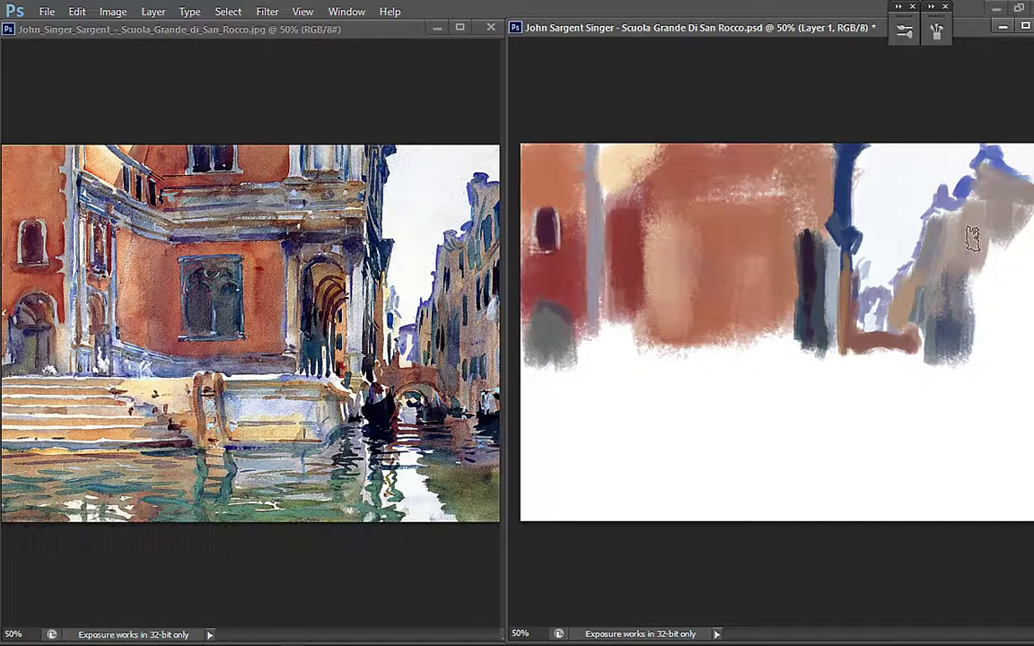
mouse_move(983, 341)
mouse_down()
mouse_move(992, 238)
mouse_move(1010, 262)
mouse_move(1018, 314)
mouse_move(1028, 219)
mouse_move(1025, 319)
mouse_move(1030, 194)
mouse_up()
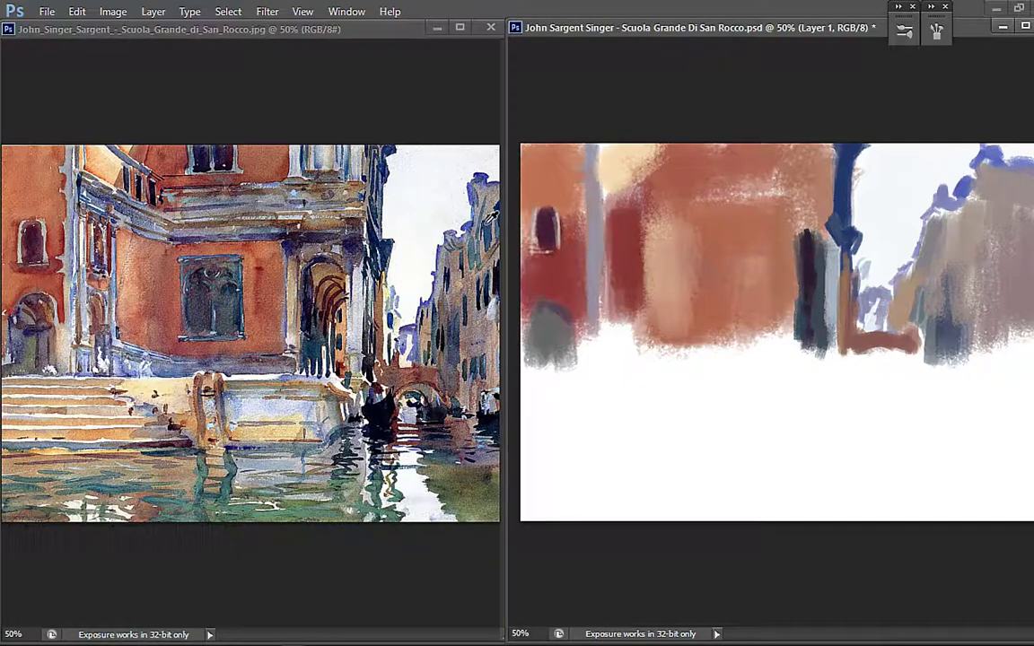
- Paint the canal-side facade windows with small teal-blue and near-black strokes
mouse_move(1006, 196)
mouse_down()
mouse_move(1016, 200)
mouse_move(1015, 230)
mouse_up()
alt+click(991, 207)
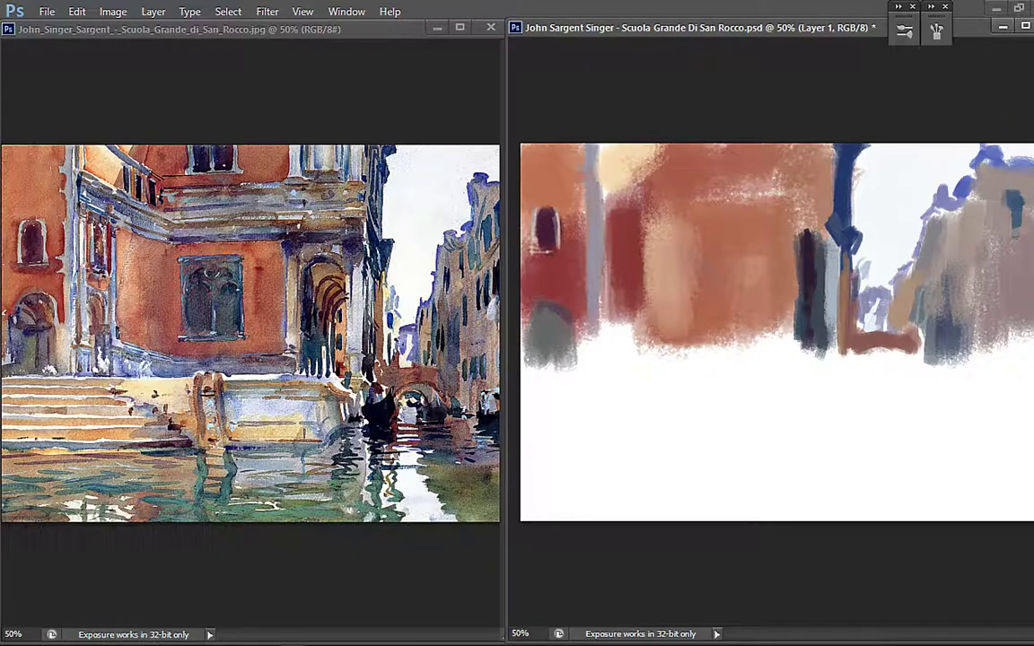
mouse_move(1004, 187)
mouse_down()
mouse_move(1009, 233)
mouse_move(1024, 214)
mouse_move(1023, 224)
mouse_up()
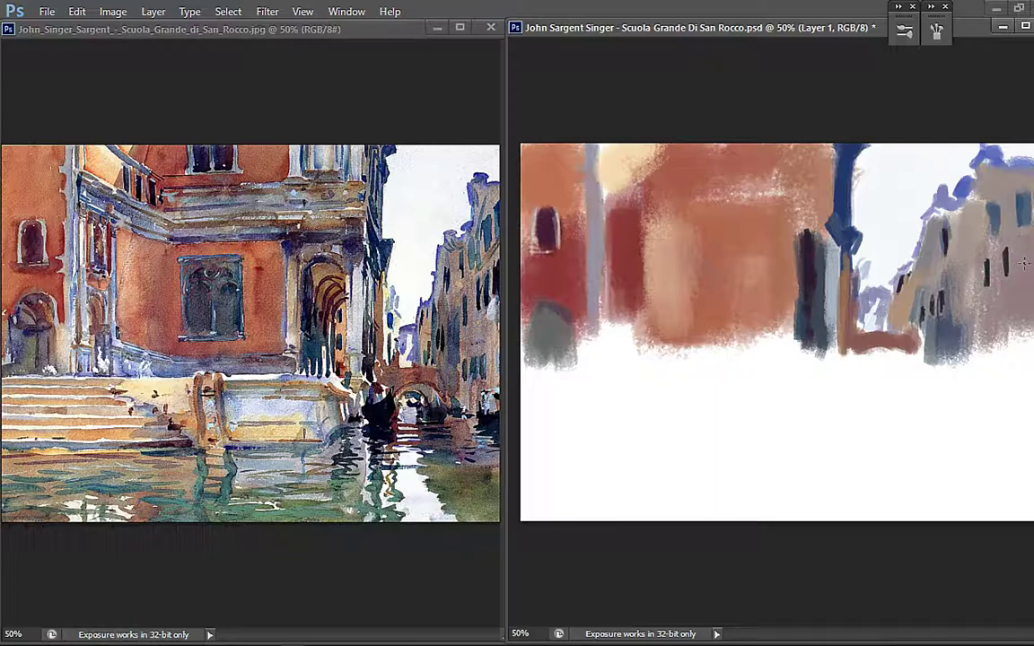
drag(1022, 244, 1022, 273)
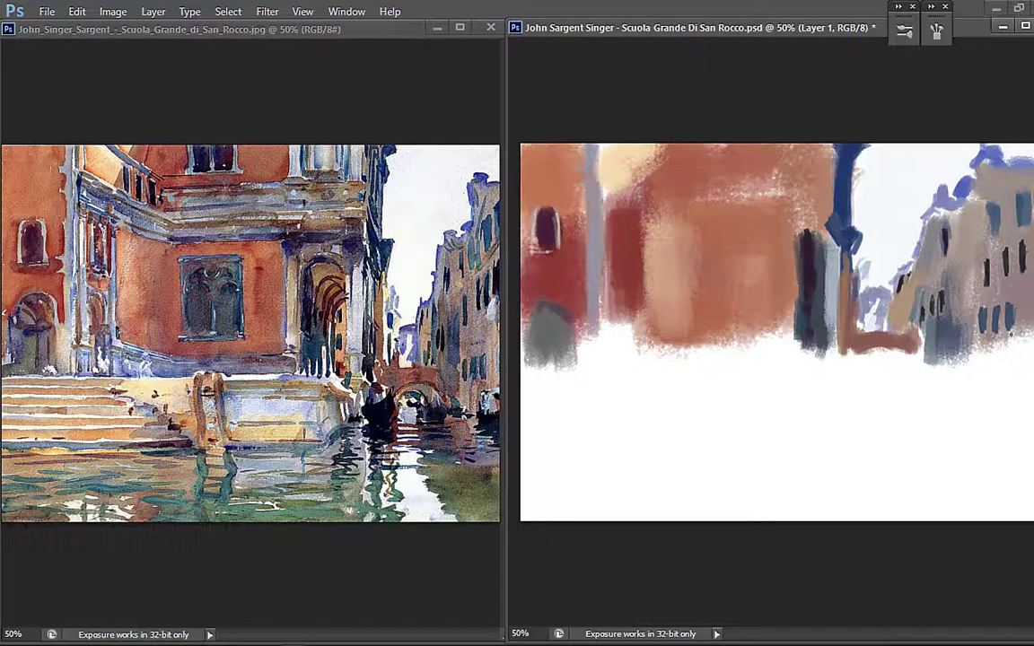
- Paint the near-black boats below the canal-side buildings and beside the bridge
mouse_move(991, 341)
mouse_down()
mouse_move(1031, 342)
mouse_move(994, 353)
mouse_move(1029, 356)
mouse_move(1032, 377)
mouse_up()
alt+click(1032, 307)
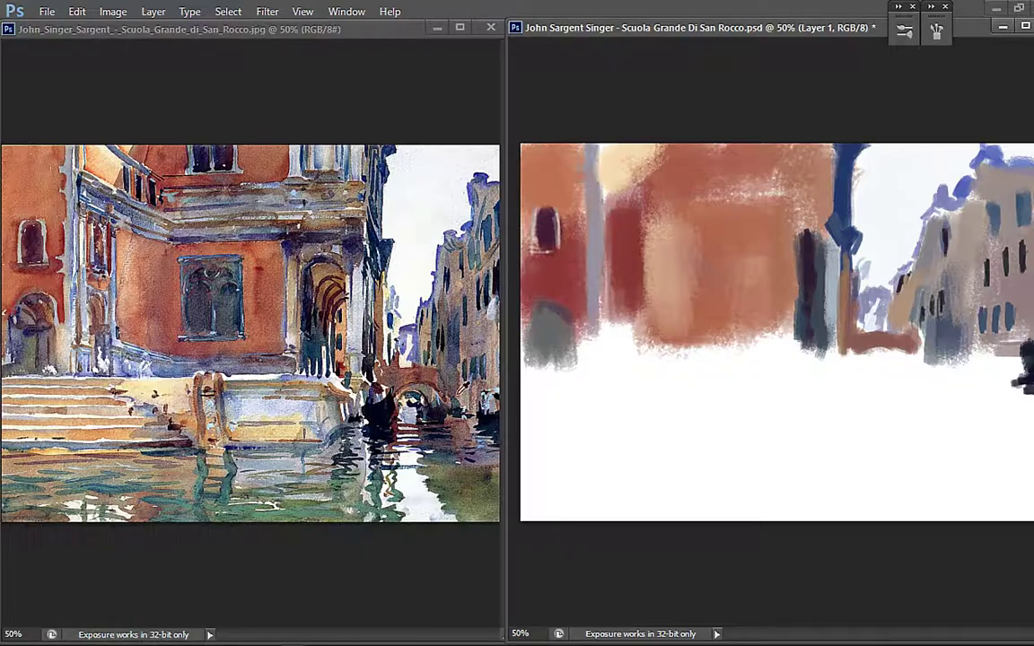
mouse_move(894, 356)
mouse_down()
mouse_move(926, 364)
mouse_move(912, 363)
mouse_move(925, 373)
mouse_move(913, 378)
mouse_move(969, 413)
mouse_up()
- Block in the canal water below the far buildings with blue-grey, mauve, reddish-brown and olive-green strokes
alt+click(964, 349)
drag(947, 364, 971, 372)
mouse_move(902, 401)
mouse_down()
mouse_move(927, 494)
mouse_move(910, 465)
mouse_move(923, 486)
mouse_move(854, 473)
mouse_up()
mouse_move(943, 422)
mouse_down()
mouse_move(981, 461)
mouse_move(1015, 530)
mouse_move(951, 476)
mouse_up()
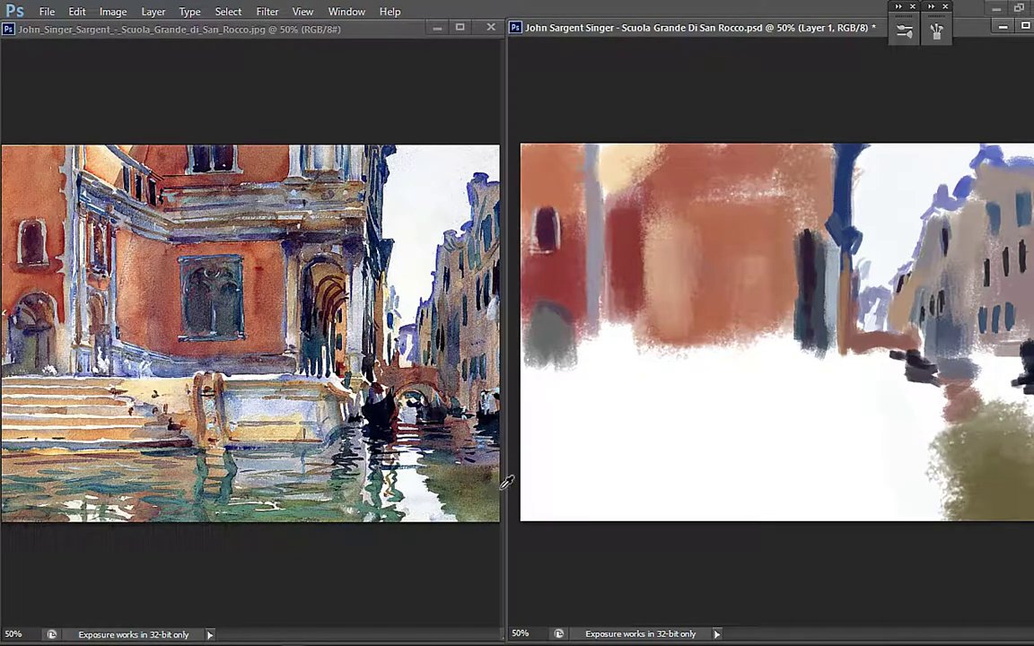
alt+click(485, 458)
mouse_move(1005, 415)
mouse_down()
mouse_move(1015, 397)
mouse_move(977, 379)
mouse_move(1000, 351)
mouse_move(982, 348)
mouse_move(1031, 411)
mouse_up()
- Rework the archway with an ochre vault, dark ribs, an orange strip with small windows and pale columns at its base
alt+click(319, 328)
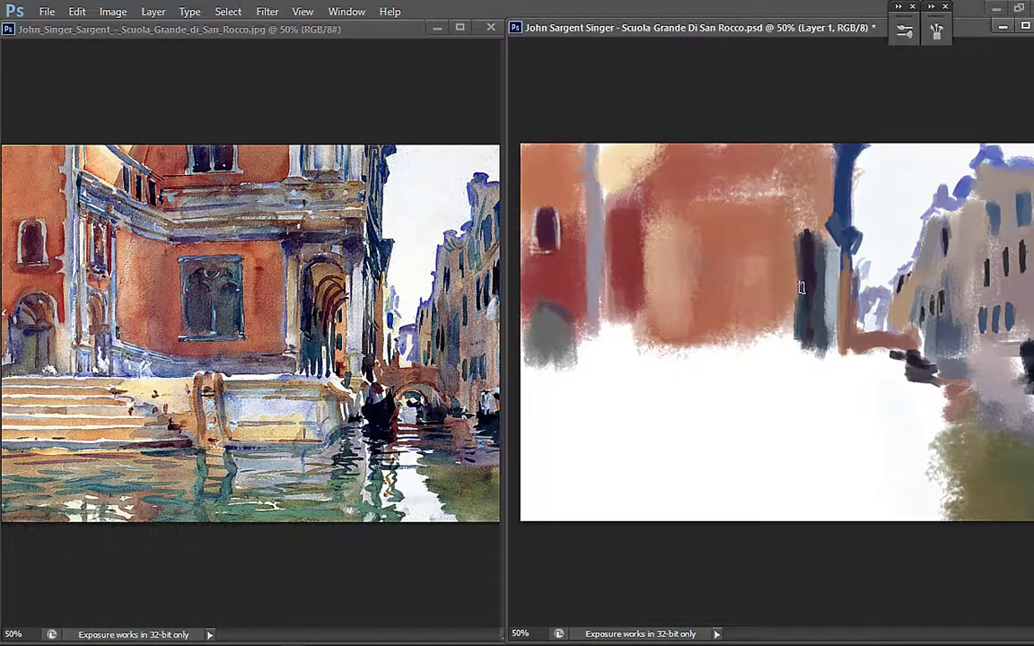
mouse_move(803, 286)
mouse_down()
mouse_move(790, 323)
mouse_move(789, 306)
mouse_up()
alt+click(337, 266)
mouse_move(803, 268)
mouse_down()
mouse_move(786, 309)
mouse_move(812, 242)
mouse_move(802, 248)
mouse_move(803, 276)
mouse_move(822, 251)
mouse_move(820, 298)
mouse_up()
alt+click(801, 238)
alt+click(386, 337)
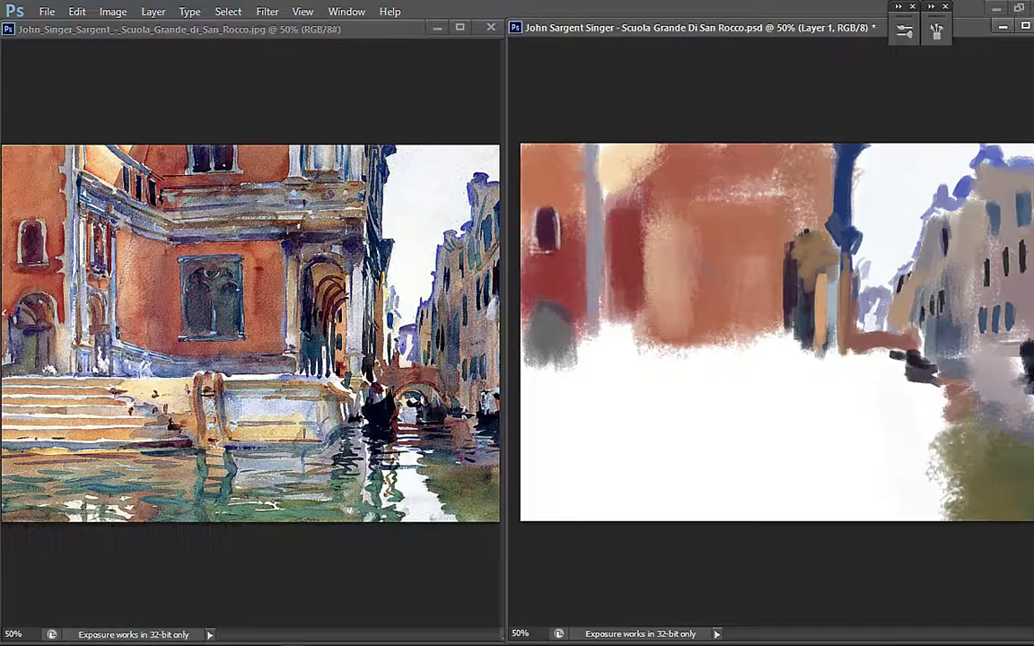
alt+click(711, 303)
drag(812, 299, 809, 345)
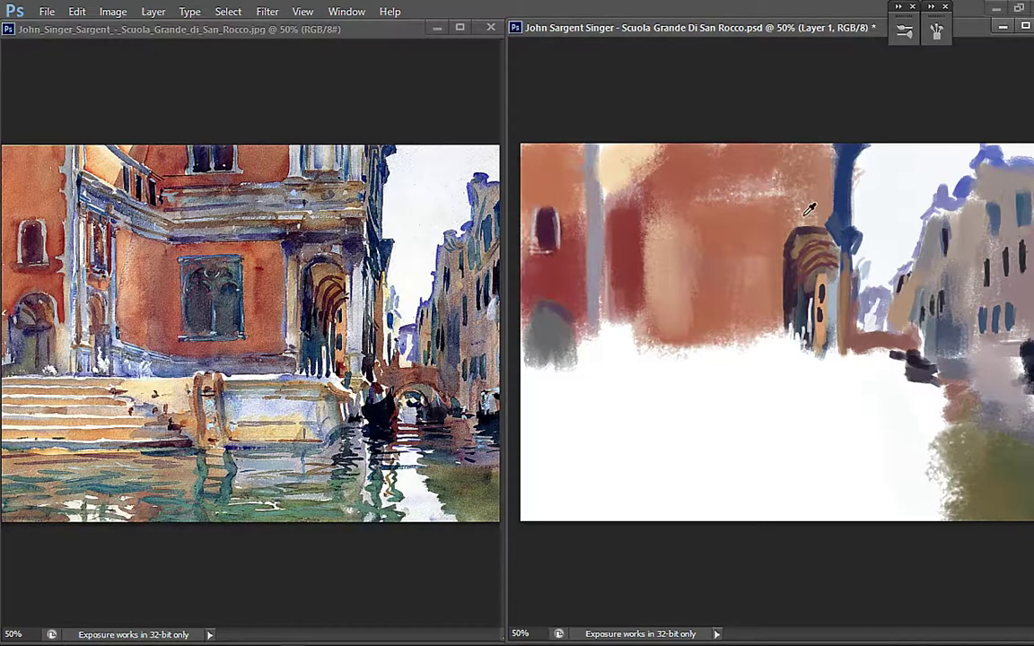
- Paint the upper window above the archway with blue-grey sides, a pale frame and light inner bars
mouse_move(728, 187)
mouse_down()
mouse_move(697, 191)
mouse_move(740, 201)
mouse_move(681, 170)
mouse_move(750, 156)
mouse_move(733, 154)
mouse_move(754, 186)
mouse_up()
alt+click(660, 201)
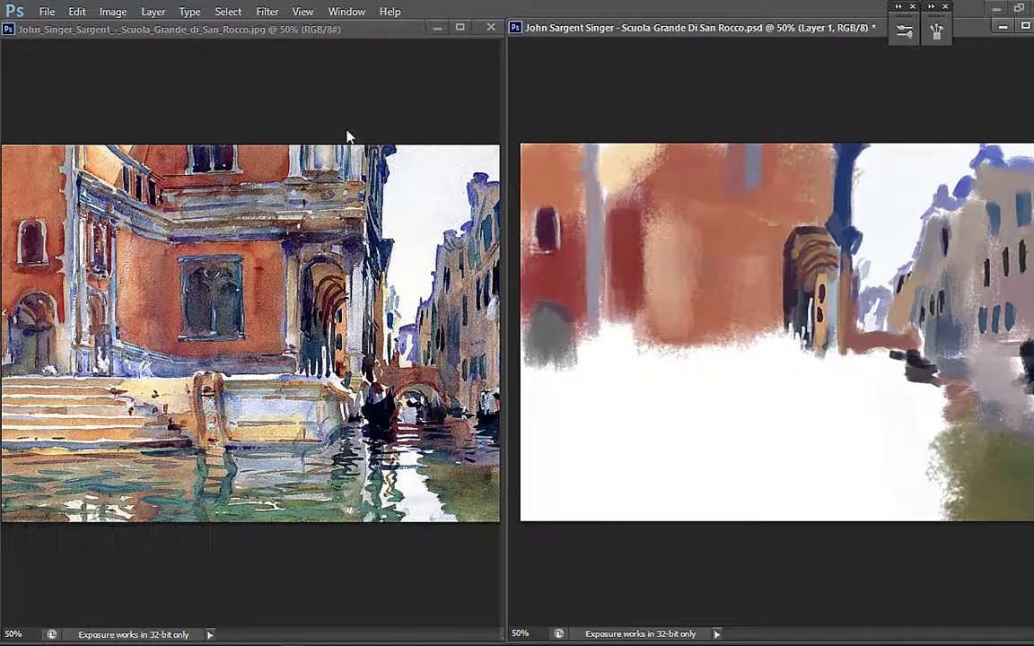
drag(753, 145, 751, 187)
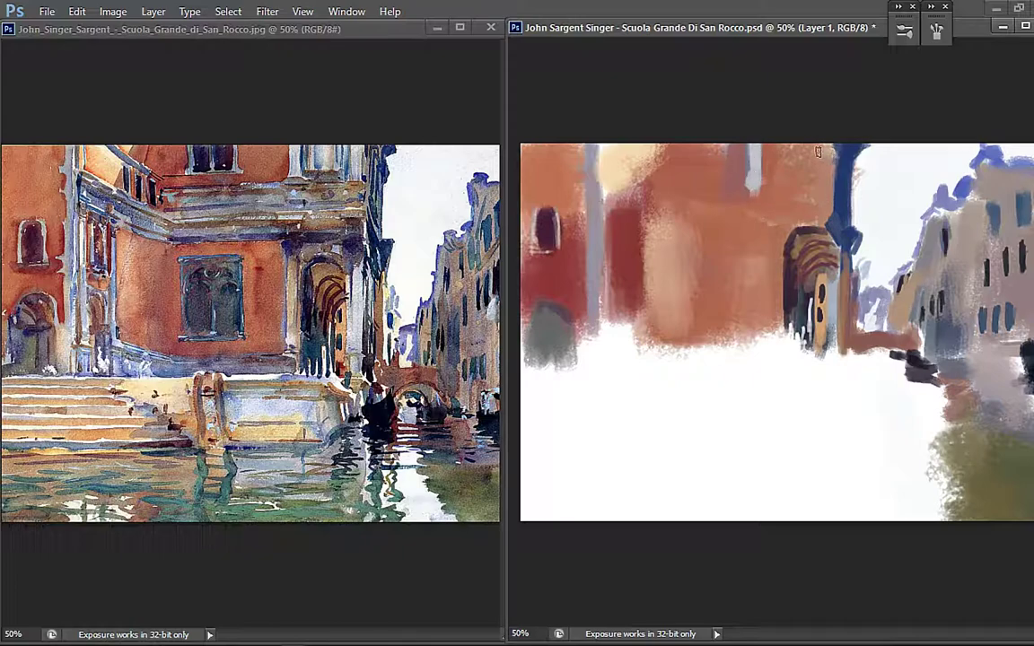
drag(820, 146, 824, 182)
drag(752, 185, 820, 184)
mouse_move(790, 148)
mouse_down()
mouse_move(797, 173)
mouse_move(790, 168)
mouse_up()
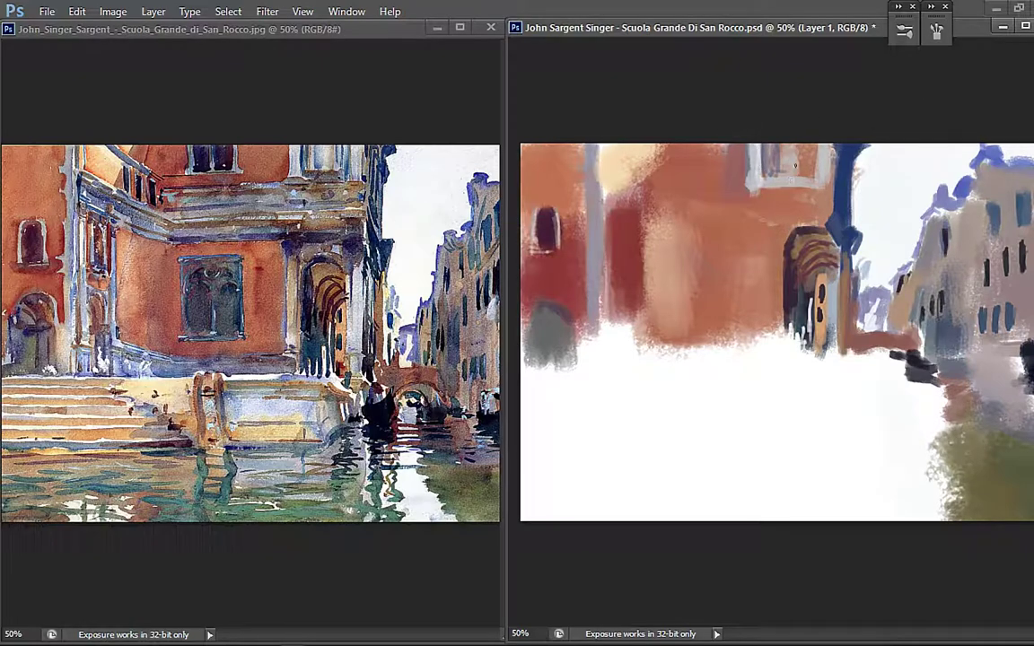
drag(807, 147, 816, 169)
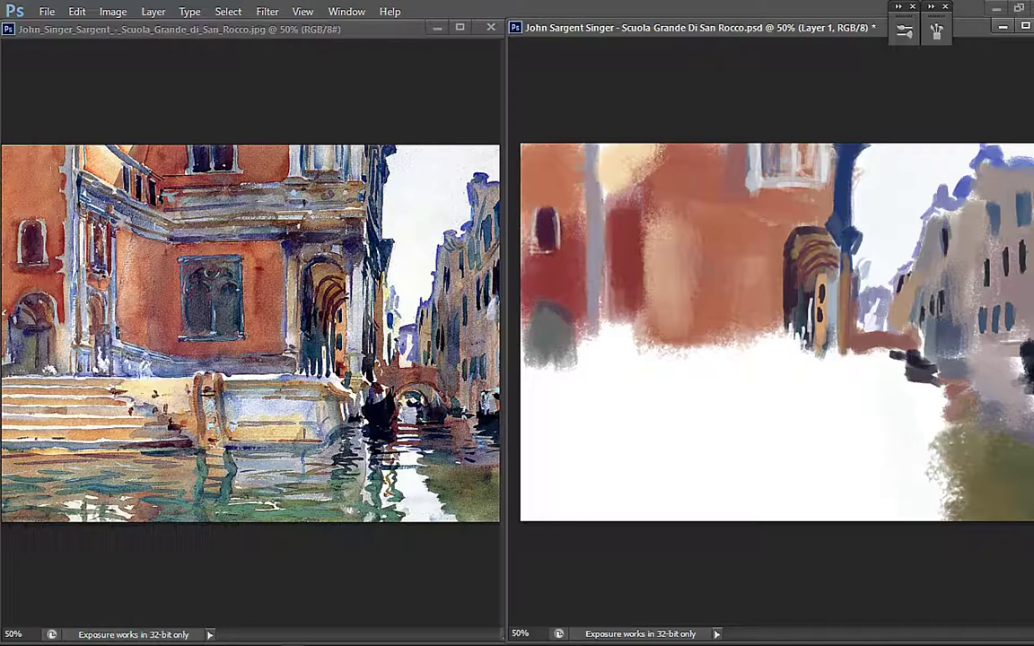
- Paint the upper window over the main wall with pale vertical frames and near-black panes
drag(661, 148, 659, 175)
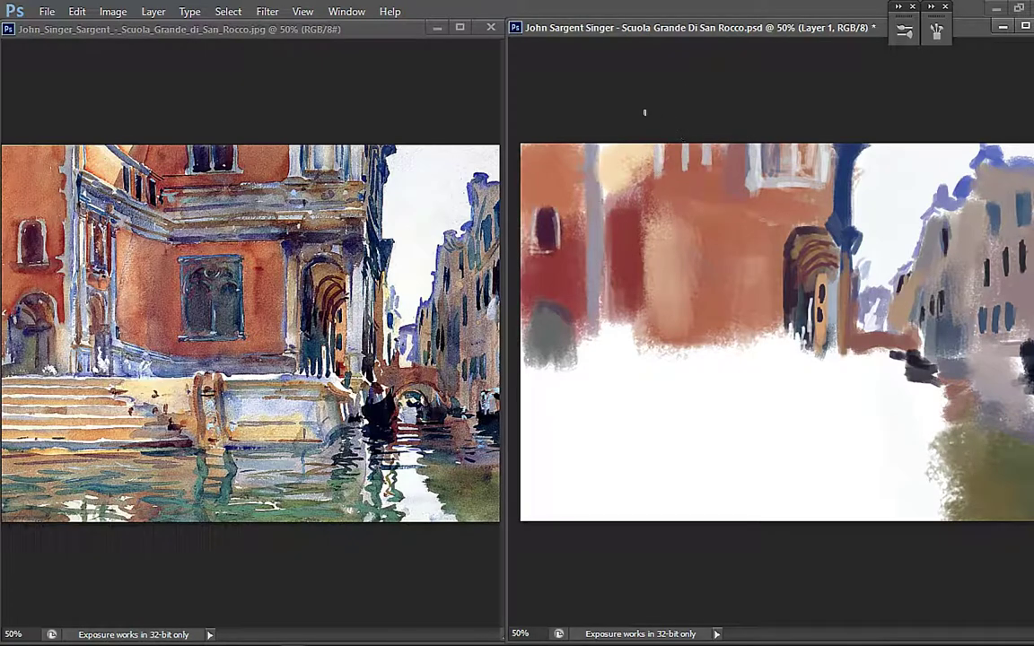
alt+click(205, 158)
mouse_move(671, 146)
mouse_down()
mouse_move(670, 167)
mouse_move(696, 165)
mouse_move(673, 161)
mouse_up()
alt+click(672, 151)
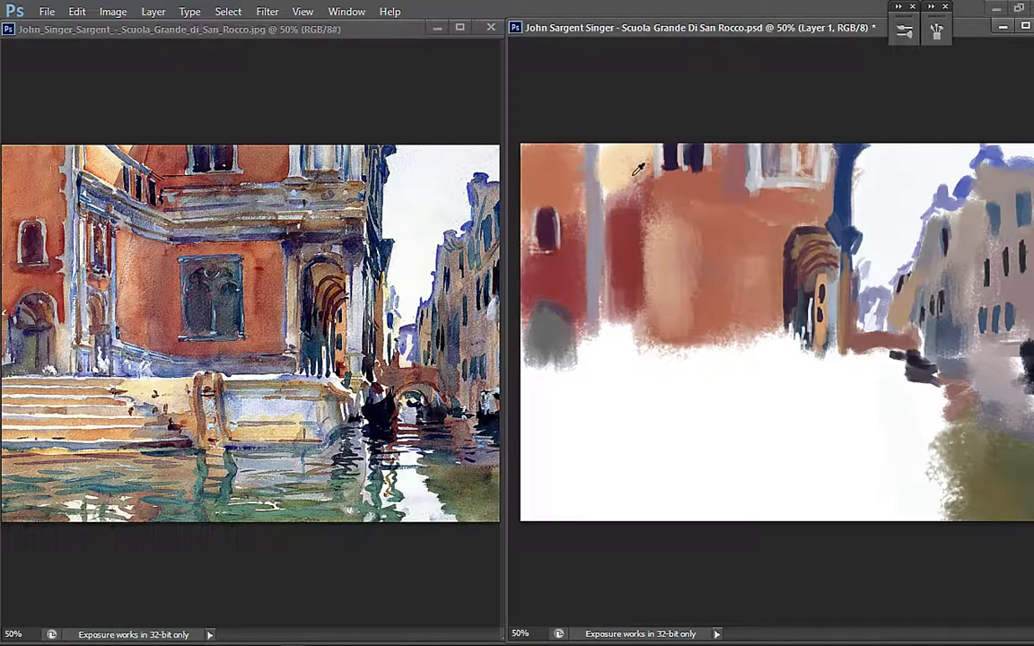
- Paint the grey cornice bands across the building and the dark lintel and brown column beside the archway
drag(686, 177, 646, 180)
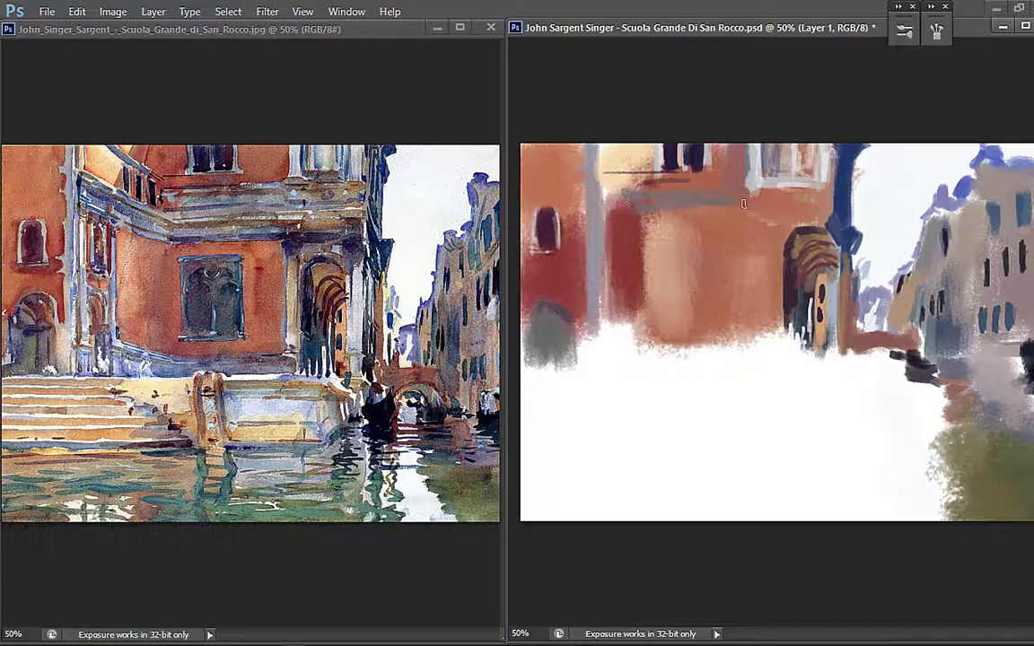
drag(732, 207, 666, 213)
mouse_move(724, 221)
mouse_down()
mouse_move(696, 223)
mouse_move(721, 207)
mouse_move(674, 226)
mouse_move(811, 219)
mouse_move(771, 233)
mouse_move(780, 292)
mouse_up()
alt+click(767, 175)
alt+click(303, 240)
alt+click(314, 265)
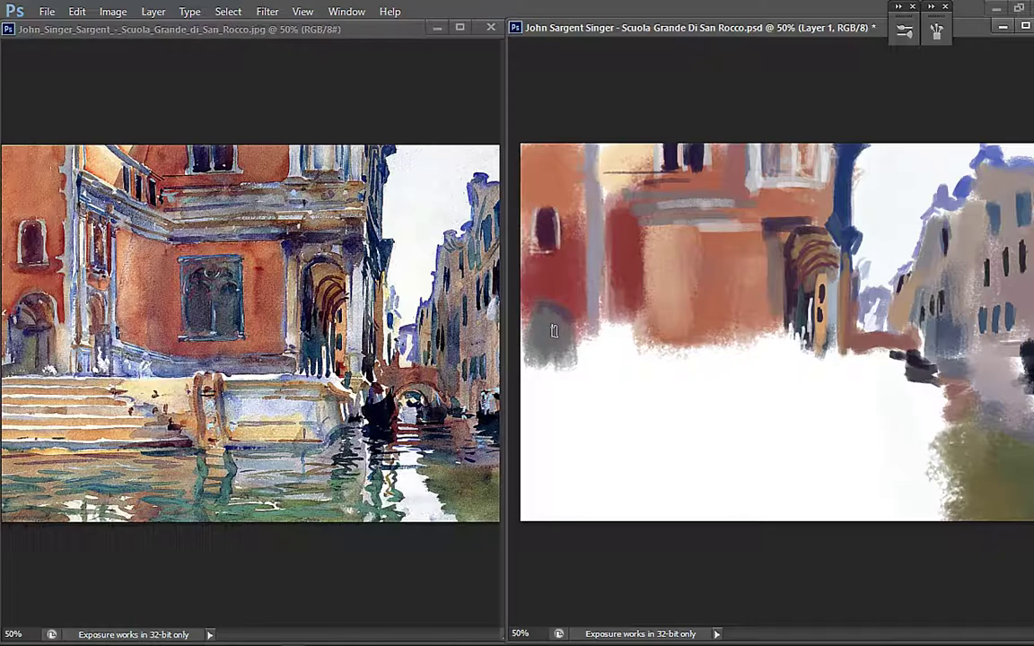
- Block in the stone steps in sandy tan and extend the main wall's dark red side and base with sampled colours
mouse_move(539, 377)
mouse_down()
mouse_move(573, 392)
mouse_move(568, 384)
mouse_move(529, 380)
mouse_move(544, 378)
mouse_move(518, 389)
mouse_move(524, 409)
mouse_move(653, 424)
mouse_up()
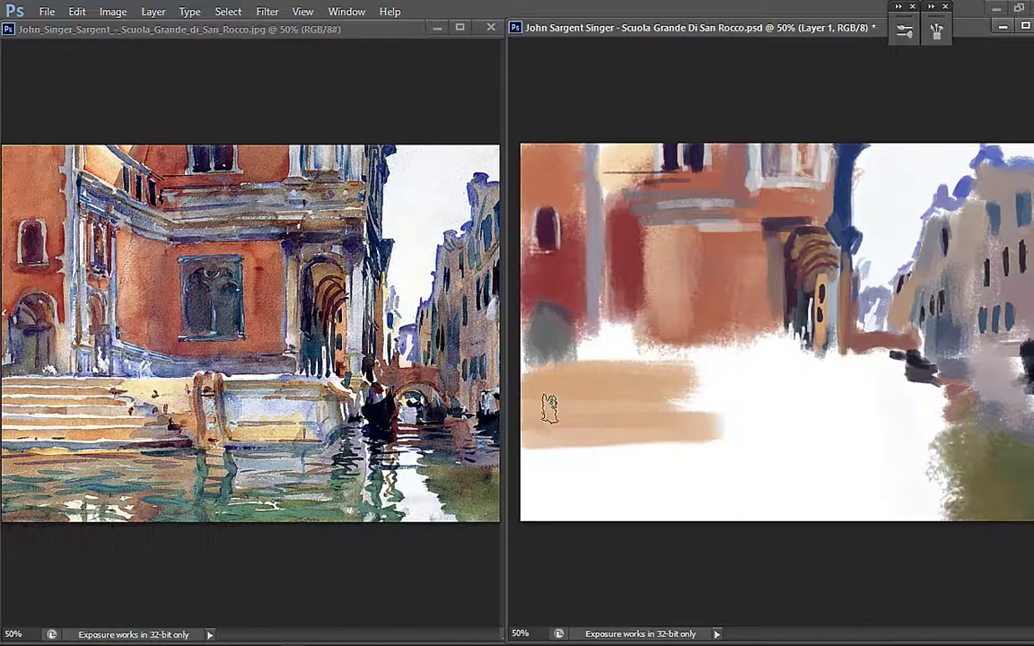
drag(653, 384, 714, 388)
alt+click(680, 323)
mouse_move(623, 337)
mouse_down()
mouse_move(653, 336)
mouse_move(638, 286)
mouse_move(627, 335)
mouse_move(664, 337)
mouse_up()
alt+click(639, 281)
mouse_move(648, 292)
mouse_down()
mouse_move(655, 312)
mouse_move(642, 331)
mouse_move(687, 341)
mouse_up()
- Paint the foreground water in teal and green, and start the quay wall in pale lavender
alt+click(251, 510)
mouse_move(759, 478)
mouse_down()
mouse_move(718, 514)
mouse_move(740, 475)
mouse_move(811, 499)
mouse_move(856, 533)
mouse_move(627, 492)
mouse_move(610, 477)
mouse_move(509, 475)
mouse_move(733, 468)
mouse_move(602, 515)
mouse_move(585, 474)
mouse_move(624, 484)
mouse_move(546, 499)
mouse_move(590, 527)
mouse_up()
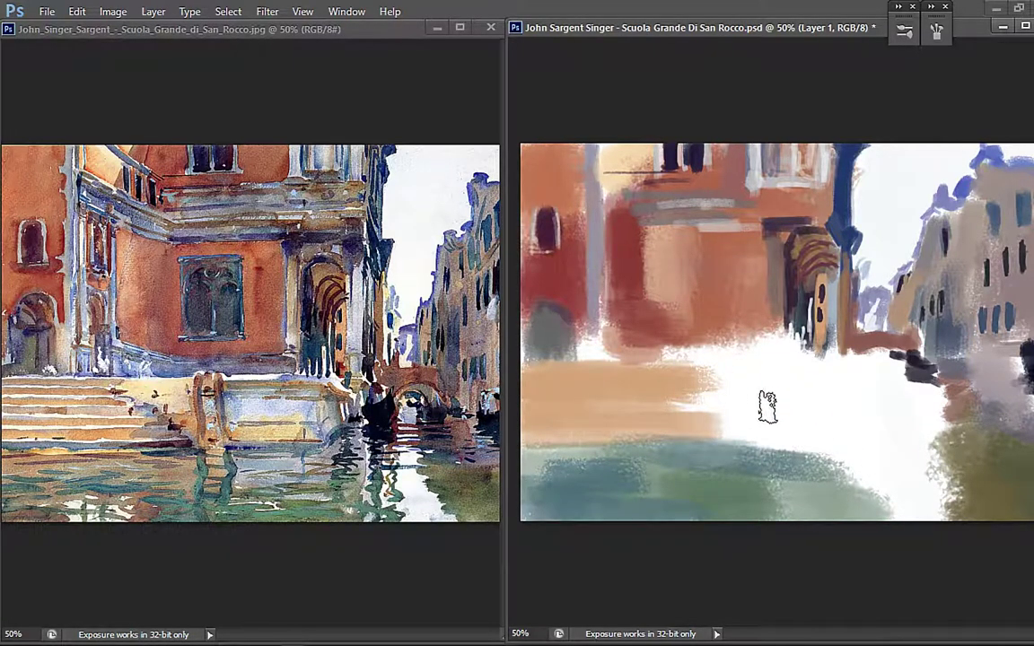
mouse_move(763, 408)
mouse_down()
mouse_move(813, 393)
mouse_move(741, 413)
mouse_move(781, 396)
mouse_move(722, 383)
mouse_up()
- Extend the reddish-brown main wall down to the quay and fill out the lavender quay wall
alt+click(727, 315)
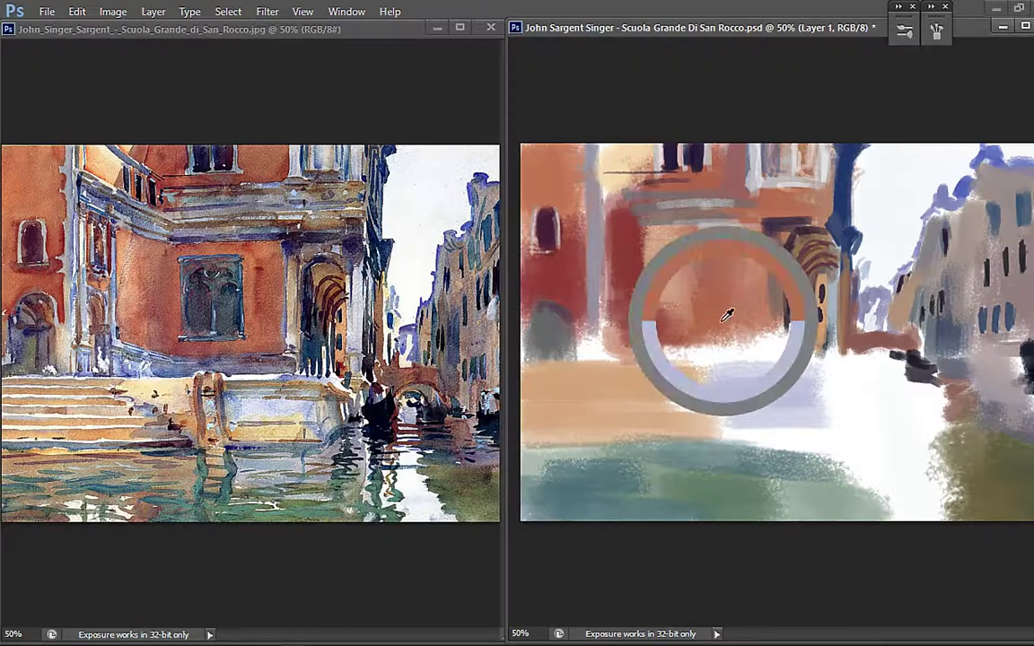
mouse_move(727, 314)
mouse_down()
mouse_move(637, 305)
mouse_move(694, 351)
mouse_move(762, 324)
mouse_move(796, 357)
mouse_move(784, 363)
mouse_move(806, 363)
mouse_move(790, 370)
mouse_move(830, 369)
mouse_move(754, 374)
mouse_move(730, 424)
mouse_move(794, 427)
mouse_up()
alt+click(806, 321)
alt+click(767, 343)
alt+click(797, 380)
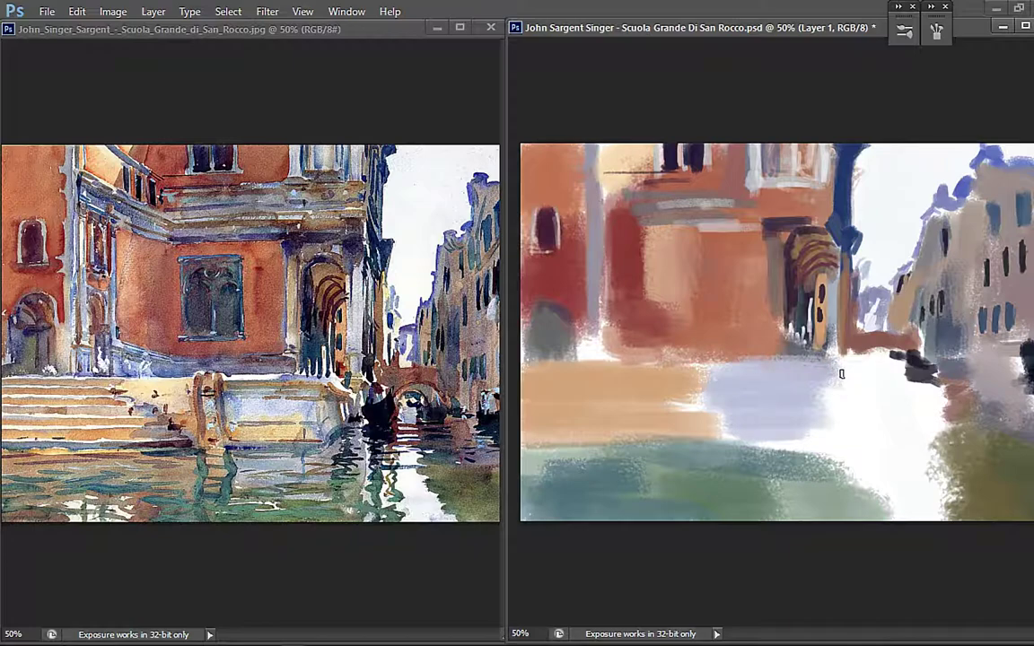
- Paint the near-black gondola beside the quay and its dark red and brown reflections in the canal
mouse_move(847, 371)
mouse_down()
mouse_move(873, 363)
mouse_move(850, 409)
mouse_up()
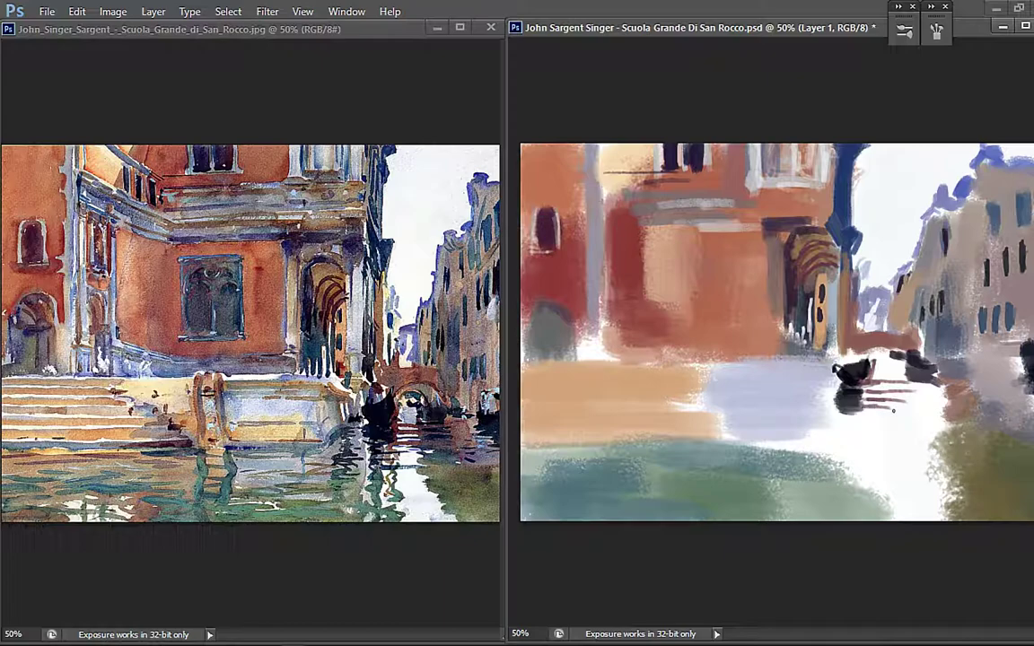
mouse_move(889, 410)
mouse_down()
mouse_move(820, 370)
mouse_move(967, 388)
mouse_move(902, 397)
mouse_move(948, 391)
mouse_move(925, 418)
mouse_move(963, 429)
mouse_move(938, 448)
mouse_move(964, 472)
mouse_up()
alt+click(438, 414)
- Shade the quay wall with grey edges and a pale top using sampled colours
alt+click(821, 410)
mouse_move(817, 370)
mouse_down()
mouse_move(818, 416)
mouse_move(817, 371)
mouse_move(805, 427)
mouse_move(794, 392)
mouse_move(792, 433)
mouse_move(757, 423)
mouse_move(771, 459)
mouse_move(811, 440)
mouse_move(783, 415)
mouse_move(720, 431)
mouse_move(715, 422)
mouse_up()
alt+click(791, 380)
alt+click(300, 447)
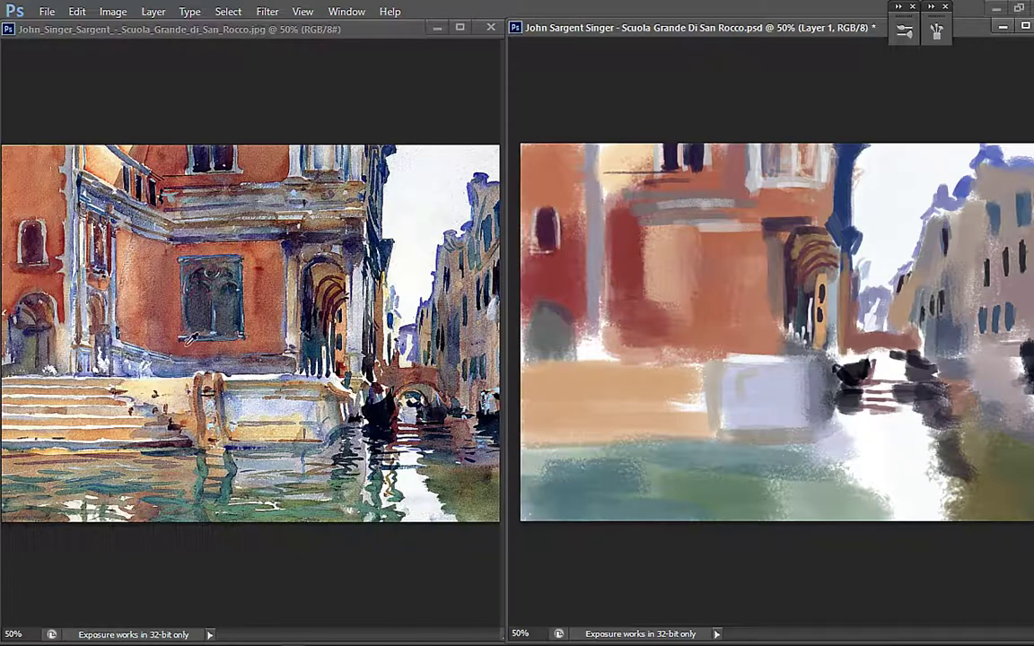
- Paint the blue band along the main wall's base and touch up the wall beside the pillar with sampled colours
mouse_move(613, 329)
mouse_down()
mouse_move(637, 363)
mouse_move(689, 346)
mouse_move(804, 343)
mouse_up()
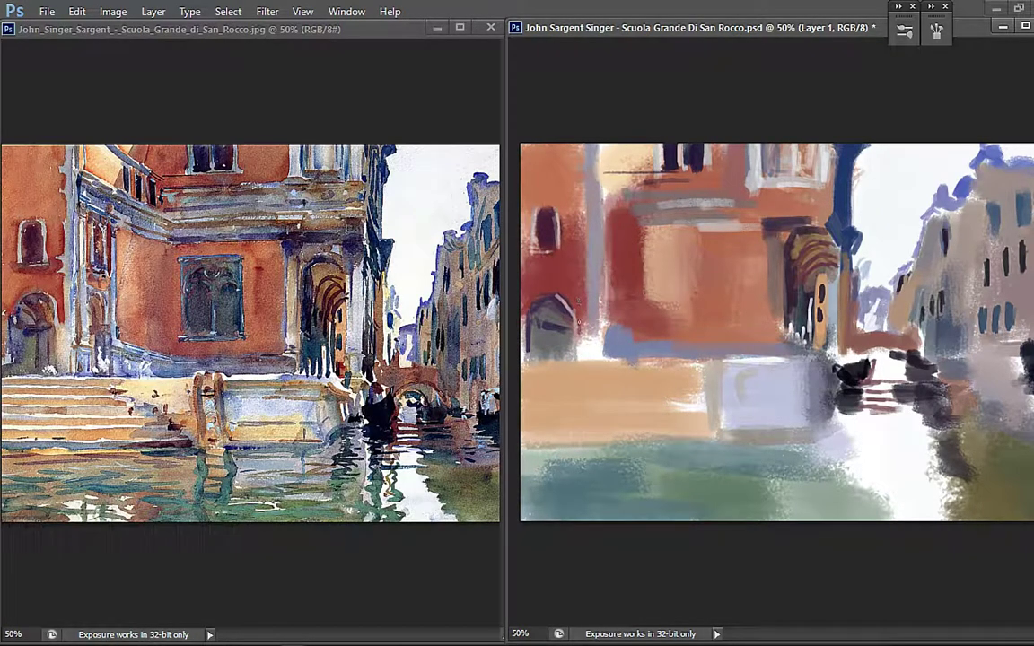
click(596, 362)
alt+click(614, 281)
mouse_move(603, 291)
mouse_down()
mouse_move(607, 331)
mouse_move(623, 301)
mouse_up()
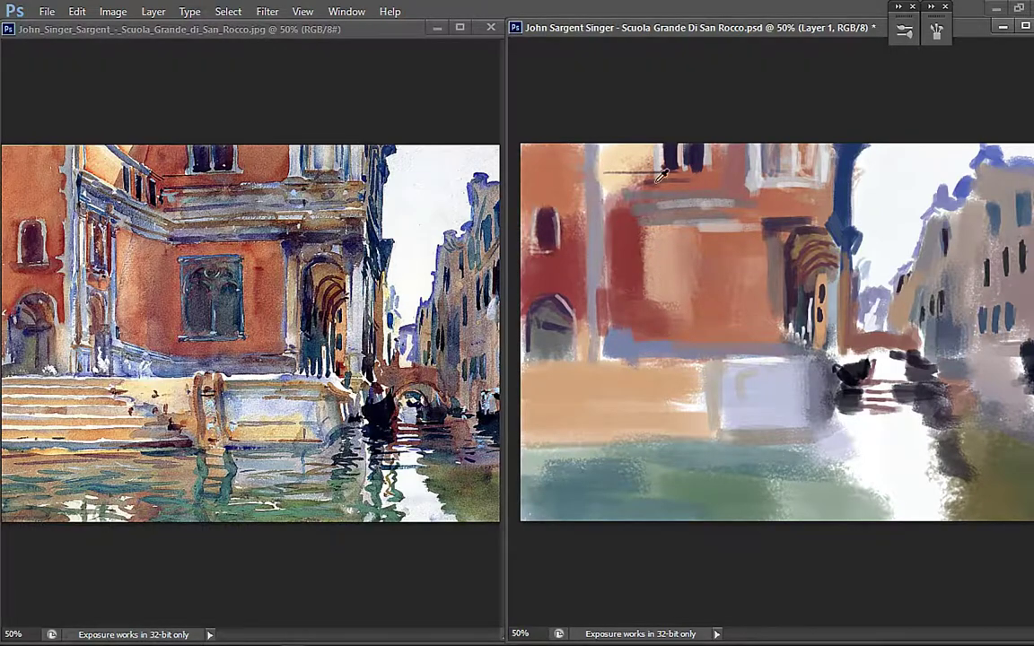
drag(660, 240, 655, 284)
- Paint the small dark openings under the cream upper wall and extend the grey-brown cornice to the pillar
alt+click(613, 167)
mouse_move(639, 162)
mouse_down()
mouse_move(618, 153)
mouse_move(612, 166)
mouse_move(612, 152)
mouse_up()
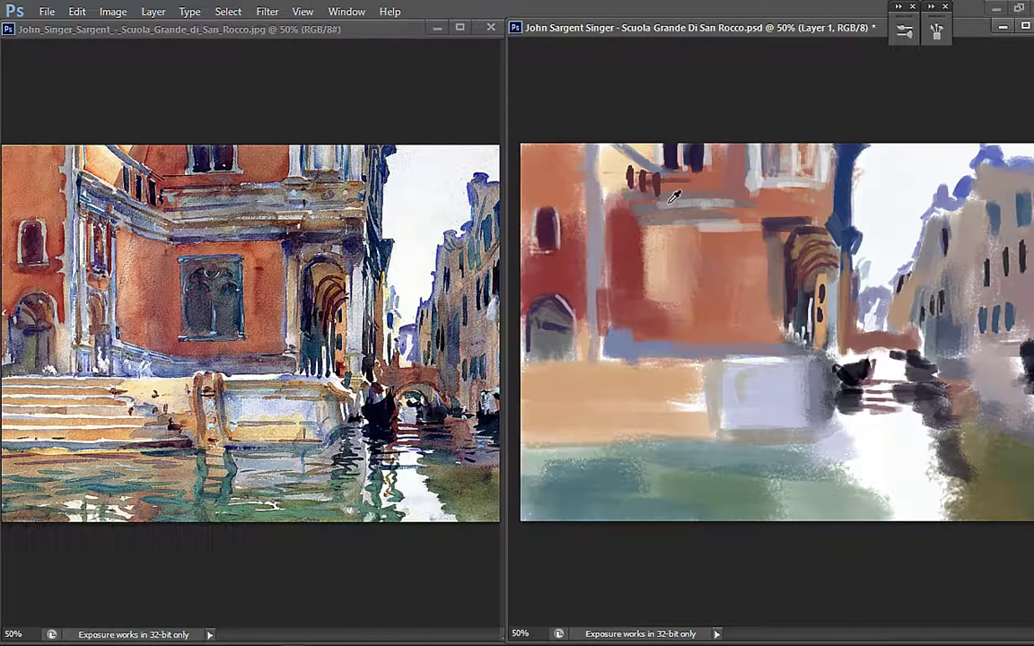
mouse_move(603, 190)
mouse_down()
mouse_move(640, 204)
mouse_move(637, 223)
mouse_move(615, 194)
mouse_move(594, 192)
mouse_move(633, 219)
mouse_move(711, 205)
mouse_up()
alt+click(698, 156)
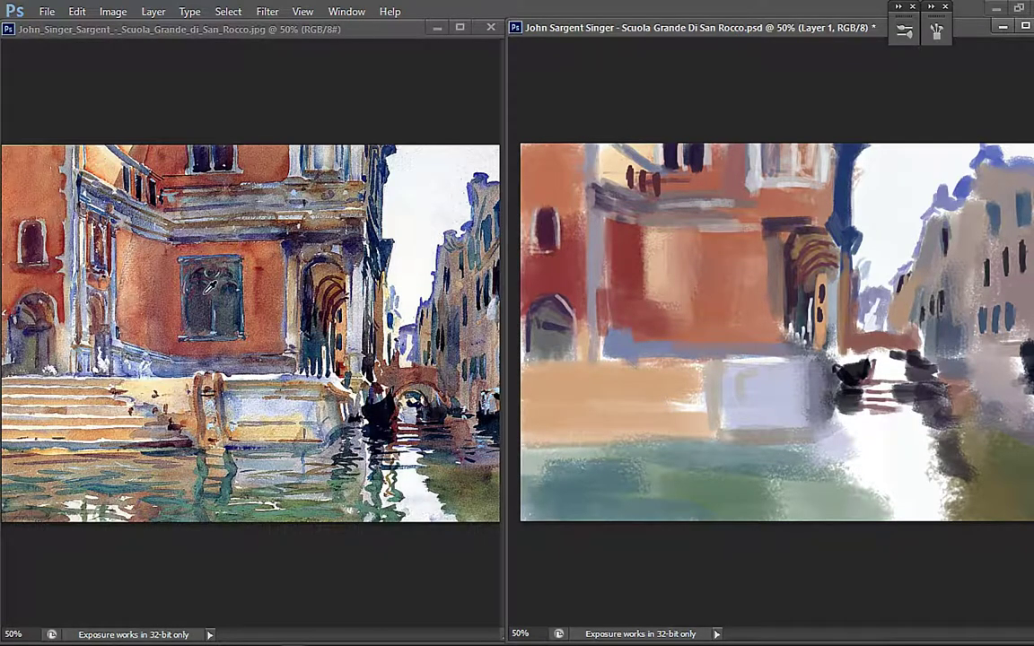
- Even out the red-orange main wall and paint the dark window with its grey frame at the wall's centre
mouse_move(688, 268)
mouse_down()
mouse_move(718, 285)
mouse_move(693, 314)
mouse_move(675, 306)
mouse_move(716, 287)
mouse_move(721, 302)
mouse_move(691, 260)
mouse_move(722, 288)
mouse_move(684, 278)
mouse_move(679, 309)
mouse_up()
alt+click(664, 245)
mouse_move(667, 262)
mouse_down()
mouse_move(667, 328)
mouse_move(701, 319)
mouse_move(666, 331)
mouse_up()
alt+click(167, 294)
mouse_move(645, 257)
mouse_down()
mouse_move(649, 321)
mouse_move(663, 286)
mouse_move(662, 312)
mouse_move(646, 272)
mouse_move(666, 239)
mouse_move(664, 327)
mouse_move(668, 317)
mouse_move(669, 332)
mouse_move(727, 327)
mouse_up()
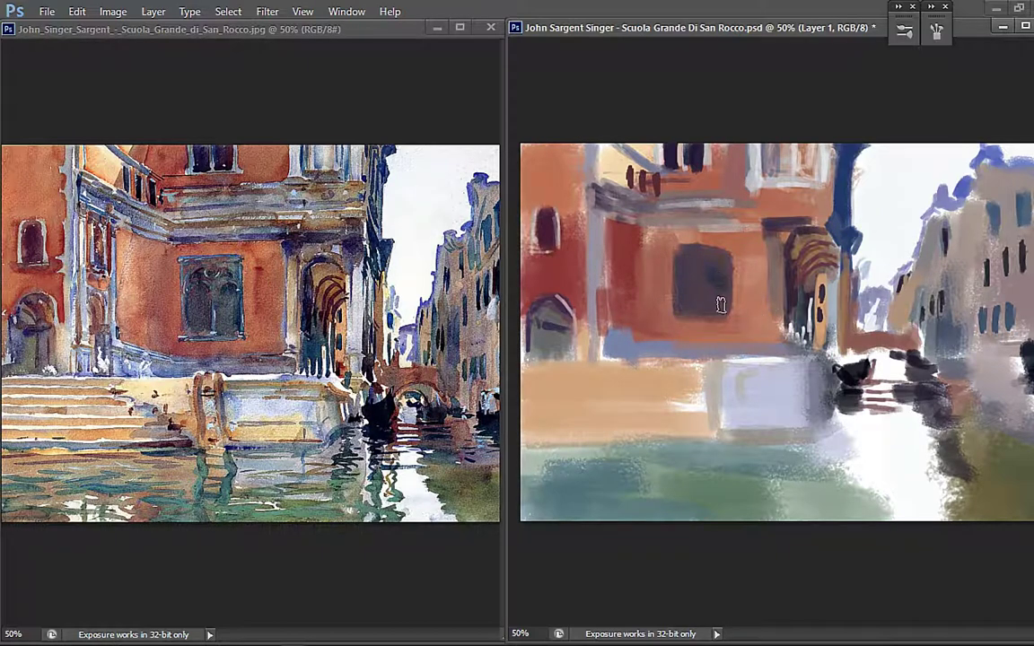
mouse_move(684, 247)
mouse_down()
mouse_move(675, 300)
mouse_move(720, 245)
mouse_up()
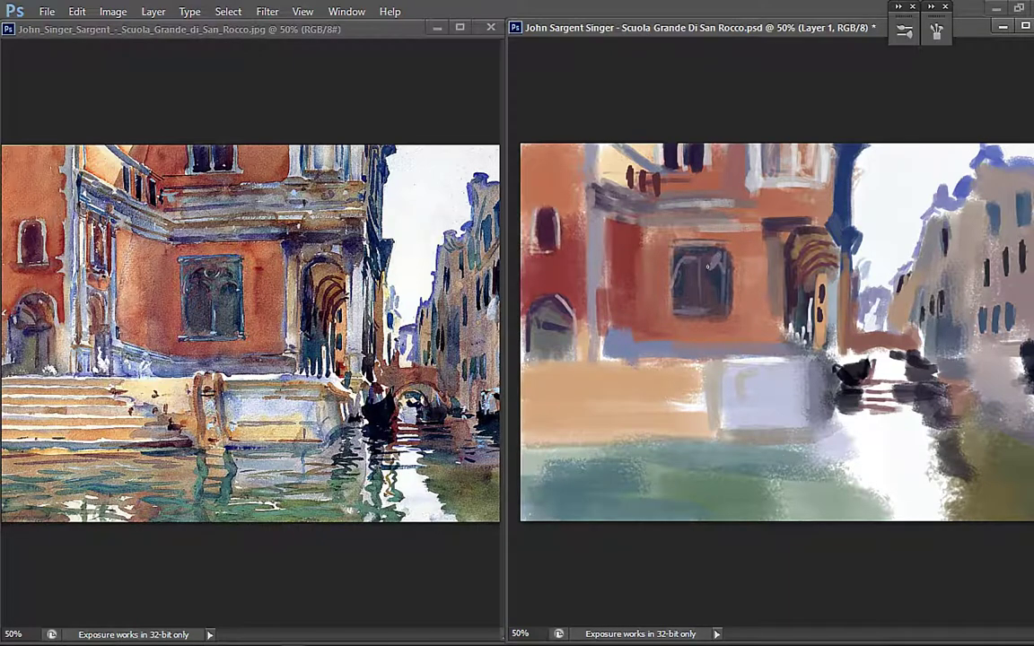
- Retouch the orange wall beside the window and paint two red-brown mooring posts in front of the quay
alt+click(647, 252)
alt+click(566, 224)
drag(748, 249, 745, 305)
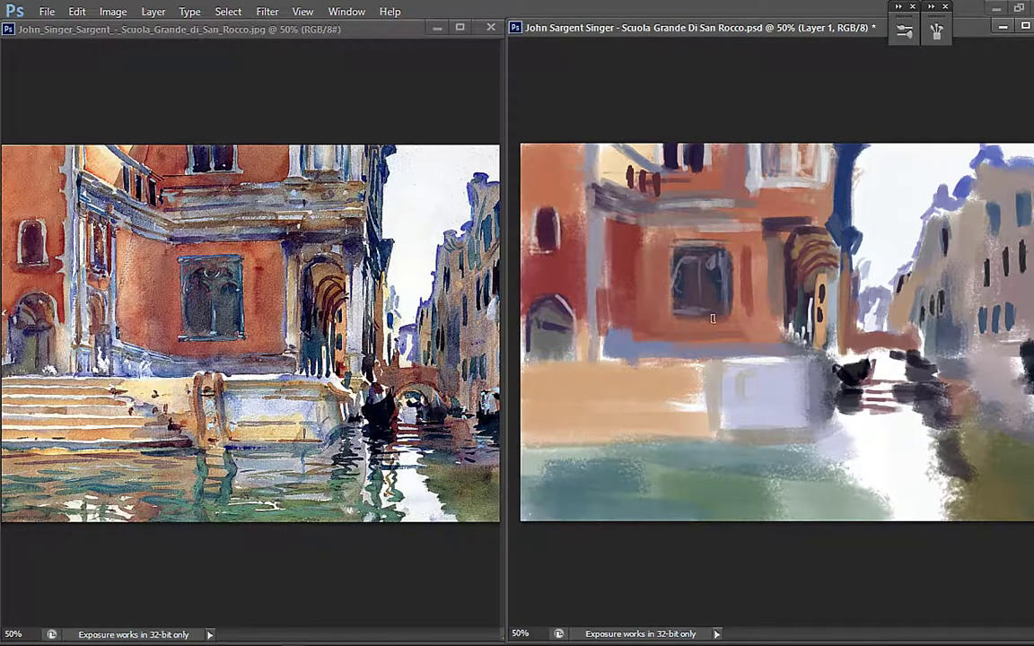
mouse_move(689, 353)
mouse_down()
mouse_move(688, 424)
mouse_move(718, 413)
mouse_move(718, 427)
mouse_up()
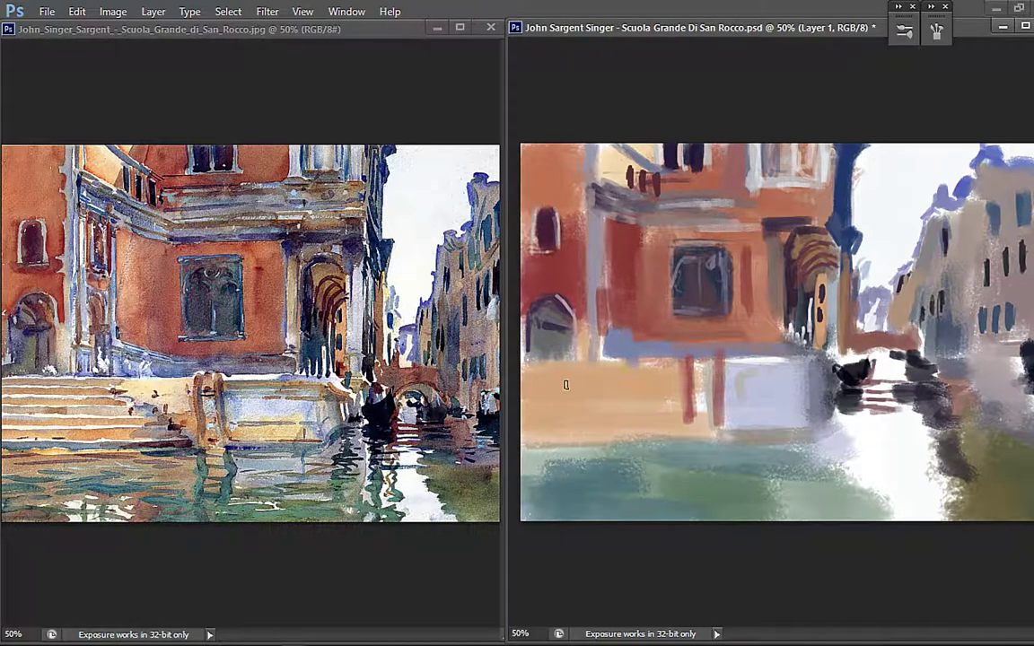
- Shade the quay steps with horizontal orange-brown strokes using sampled colours
alt+click(690, 384)
drag(529, 381, 653, 383)
drag(570, 383, 525, 380)
mouse_move(536, 369)
mouse_down()
mouse_move(640, 381)
mouse_move(552, 432)
mouse_move(628, 438)
mouse_up()
alt+click(658, 384)
mouse_move(642, 382)
mouse_down()
mouse_move(515, 383)
mouse_move(521, 401)
mouse_move(577, 423)
mouse_move(667, 429)
mouse_up()
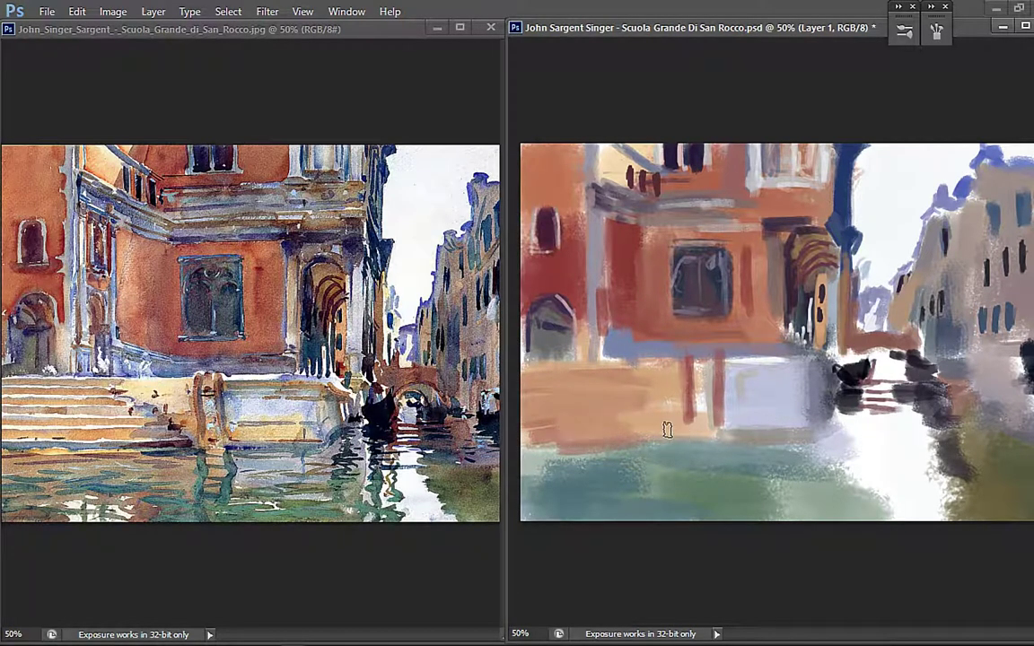
- Paint thin pale lines along the edges of the quay steps
alt+click(770, 357)
mouse_move(525, 372)
mouse_down()
mouse_move(653, 370)
mouse_move(666, 379)
mouse_up()
key(ctrl+z)
mouse_move(530, 382)
mouse_down()
mouse_move(514, 410)
mouse_move(649, 395)
mouse_up()
mouse_move(520, 406)
mouse_down()
mouse_move(654, 399)
mouse_move(529, 420)
mouse_move(698, 426)
mouse_move(584, 443)
mouse_move(668, 438)
mouse_up()
drag(560, 444, 669, 441)
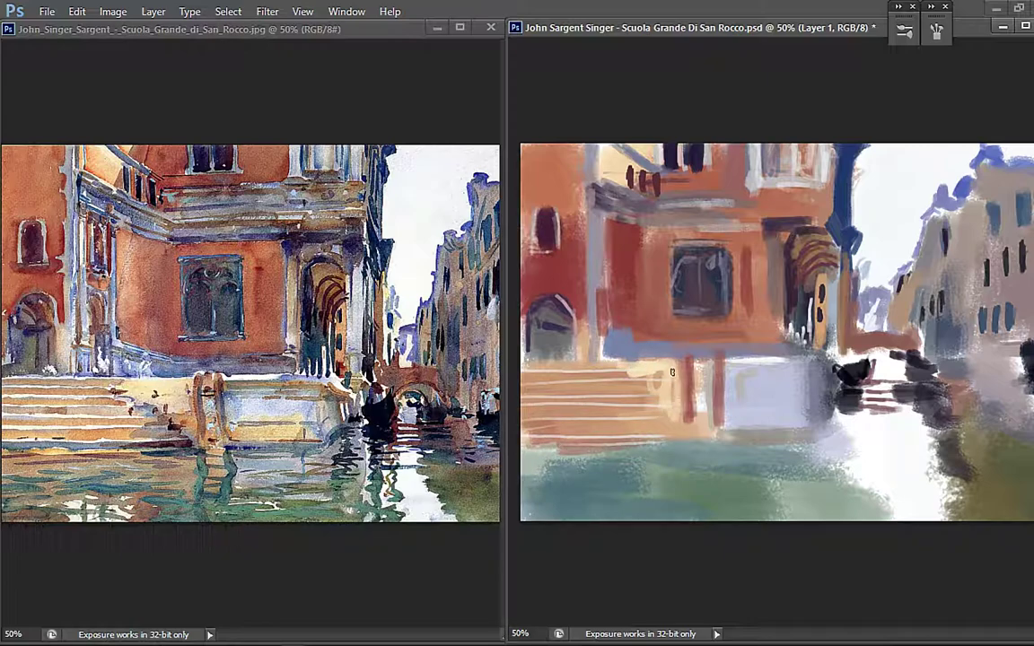
- Add pale yellow light where the steps meet the posts and fill the base of the arched doorway with grey
alt+click(764, 354)
alt+click(477, 256)
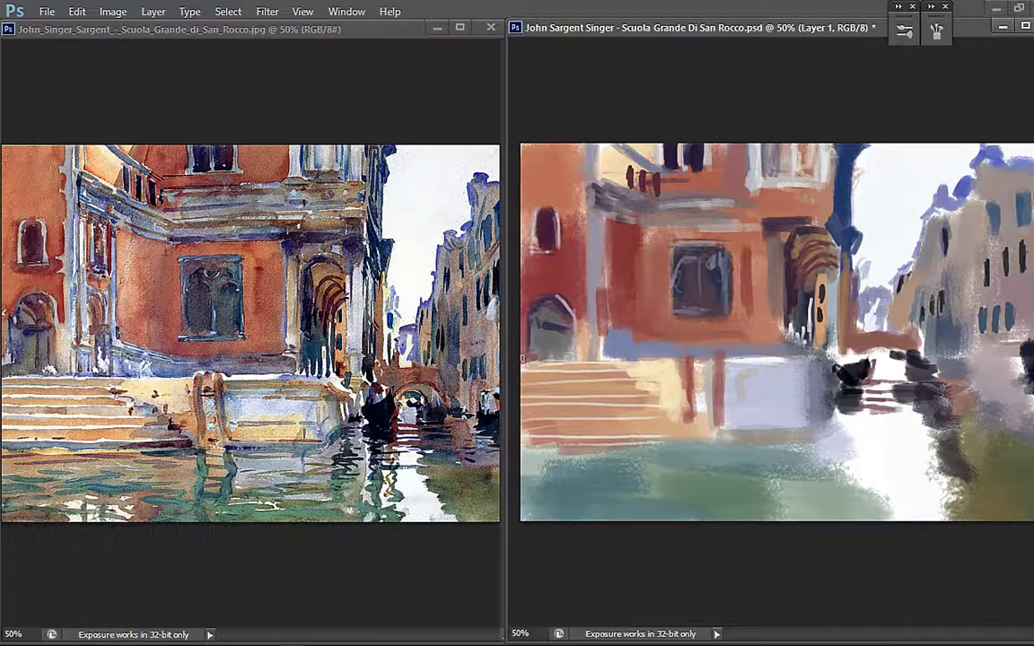
alt+click(534, 306)
mouse_move(526, 350)
mouse_down()
mouse_move(531, 364)
mouse_move(554, 342)
mouse_move(530, 356)
mouse_up()
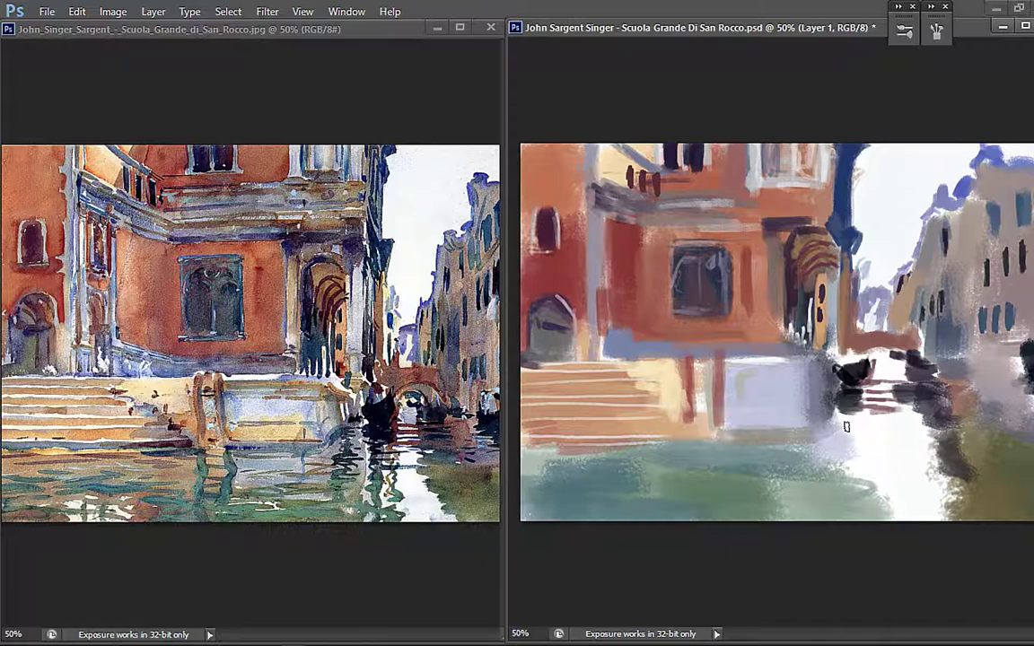
- Paint dark teal reflections down the canal below the quay corner and across the water under the steps
mouse_move(841, 426)
mouse_down()
mouse_move(850, 422)
mouse_move(861, 468)
mouse_move(859, 524)
mouse_up()
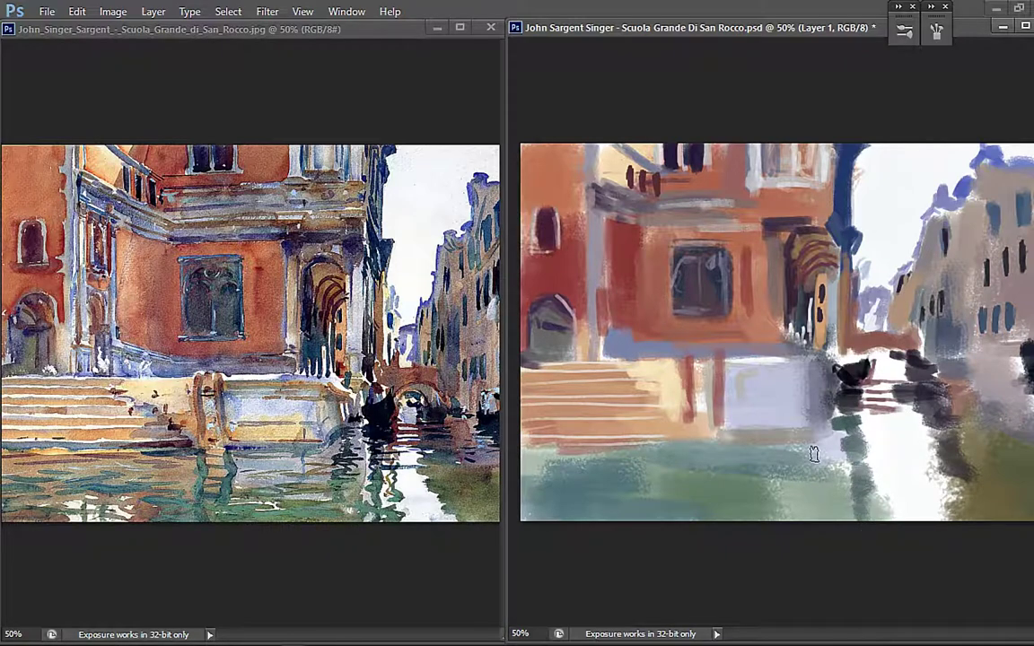
mouse_move(812, 460)
mouse_down()
mouse_move(804, 489)
mouse_move(818, 492)
mouse_move(823, 519)
mouse_up()
mouse_move(723, 463)
mouse_down()
mouse_move(544, 461)
mouse_move(571, 459)
mouse_up()
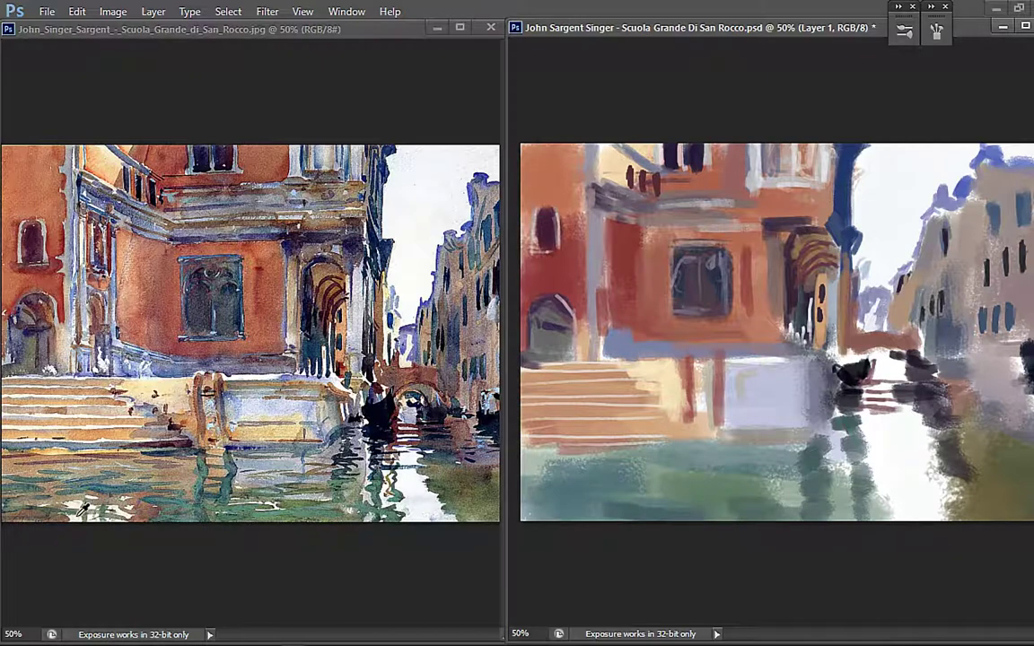
- Paint near-white highlights on the green water and a sandy reflection below the steps
alt+click(93, 499)
mouse_move(579, 502)
mouse_down()
mouse_move(673, 504)
mouse_move(619, 502)
mouse_move(635, 505)
mouse_up()
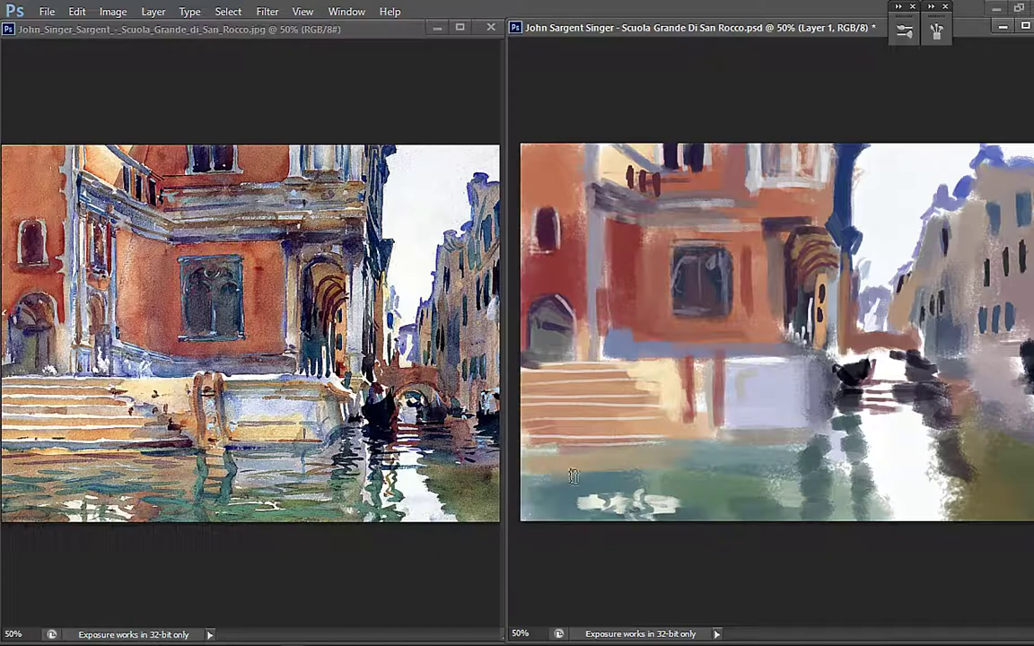
mouse_move(585, 475)
mouse_down()
mouse_move(531, 489)
mouse_move(627, 469)
mouse_move(709, 467)
mouse_move(705, 453)
mouse_up()
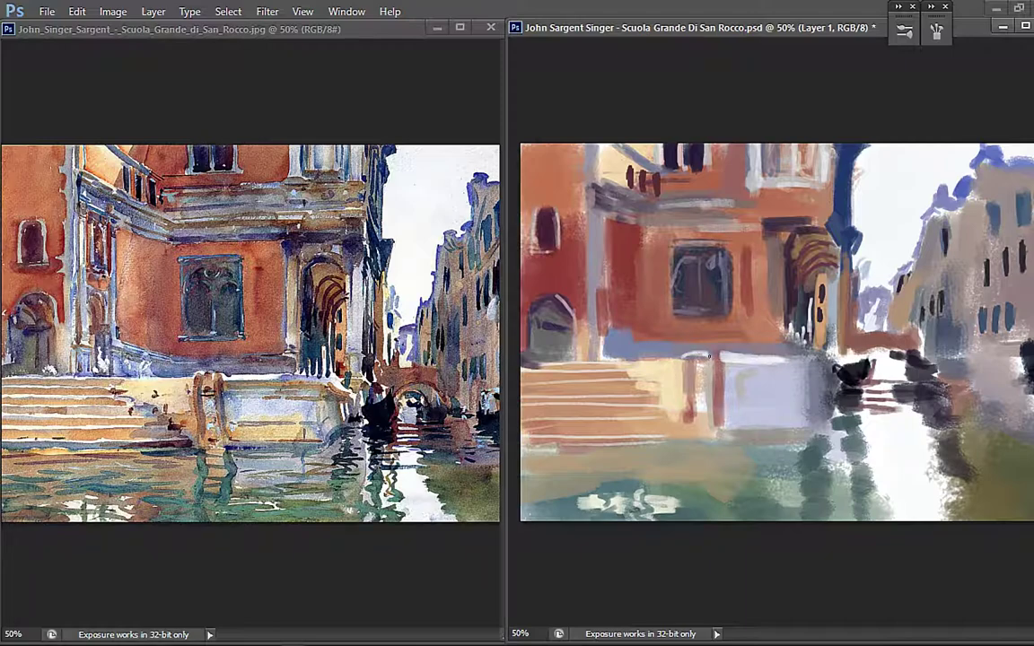
- Refine the pale quay wall with grey lines and yellow patches, and add small reflection strokes in the canal
alt+click(716, 368)
drag(722, 371, 771, 363)
alt+click(726, 386)
mouse_move(736, 419)
mouse_down()
mouse_move(784, 423)
mouse_move(779, 403)
mouse_move(760, 397)
mouse_up()
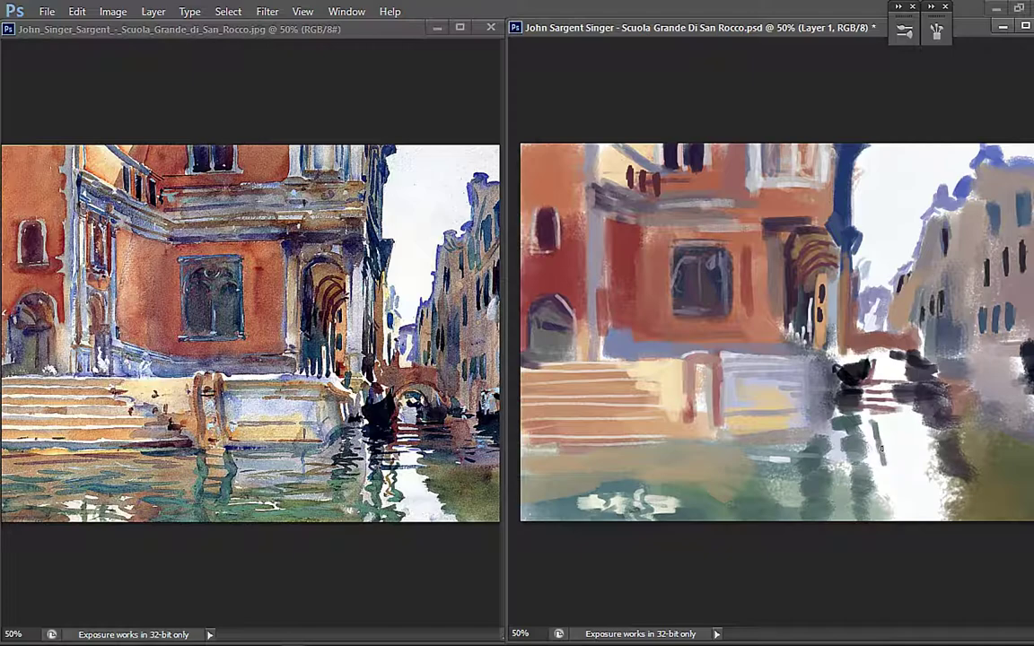
alt+click(848, 327)
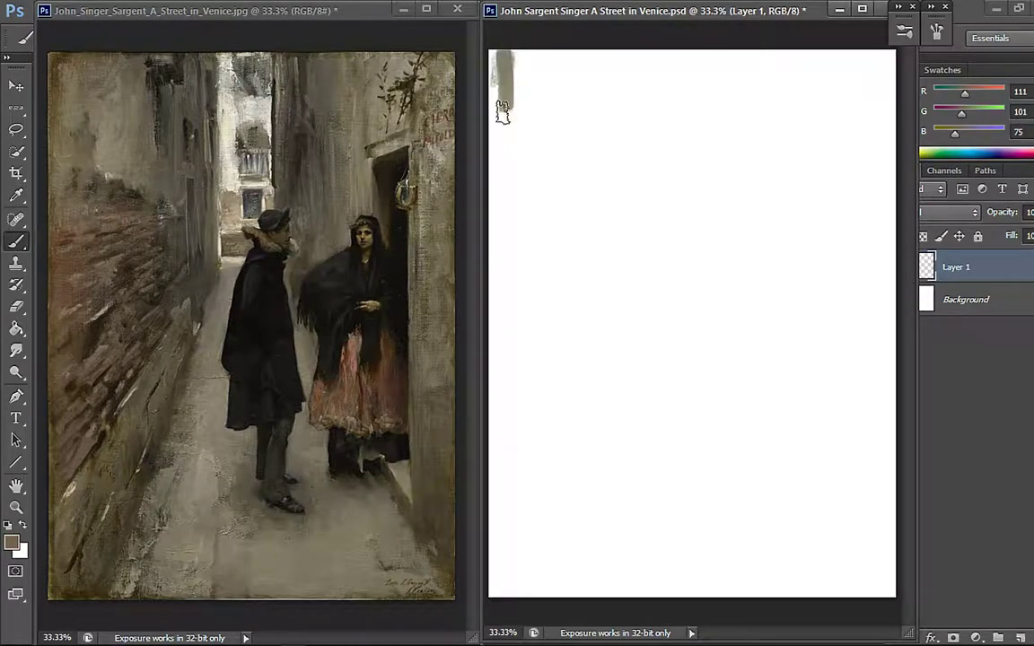
- Block in the left wall of the A Street in Venice study with olive-grey above and reddish brown brick below
mouse_move(502, 111)
mouse_down()
mouse_move(523, 47)
mouse_move(513, 56)
mouse_move(544, 151)
mouse_move(553, 126)
mouse_move(545, 97)
mouse_move(560, 70)
mouse_move(575, 159)
mouse_move(578, 70)
mouse_move(547, 98)
mouse_move(507, 88)
mouse_move(496, 144)
mouse_move(577, 85)
mouse_move(597, 56)
mouse_move(610, 182)
mouse_move(602, 230)
mouse_move(573, 180)
mouse_move(539, 183)
mouse_move(521, 120)
mouse_move(502, 182)
mouse_move(514, 138)
mouse_move(526, 158)
mouse_move(511, 195)
mouse_move(497, 195)
mouse_move(508, 254)
mouse_move(503, 220)
mouse_move(531, 224)
mouse_move(538, 279)
mouse_move(503, 267)
mouse_move(554, 274)
mouse_move(533, 241)
mouse_move(528, 158)
mouse_move(510, 218)
mouse_move(545, 321)
mouse_move(558, 288)
mouse_up()
key(i)
click(58, 247)
key(b)
alt+click(535, 149)
alt+click(514, 212)
key(i)
click(78, 253)
key(b)
mouse_move(546, 204)
mouse_down()
mouse_move(536, 235)
mouse_move(508, 189)
mouse_move(514, 368)
mouse_move(521, 350)
mouse_move(538, 431)
mouse_move(554, 412)
mouse_move(592, 233)
mouse_up()
- Paint a dark grey strip down the left wall's edge beside the alley opening
key(i)
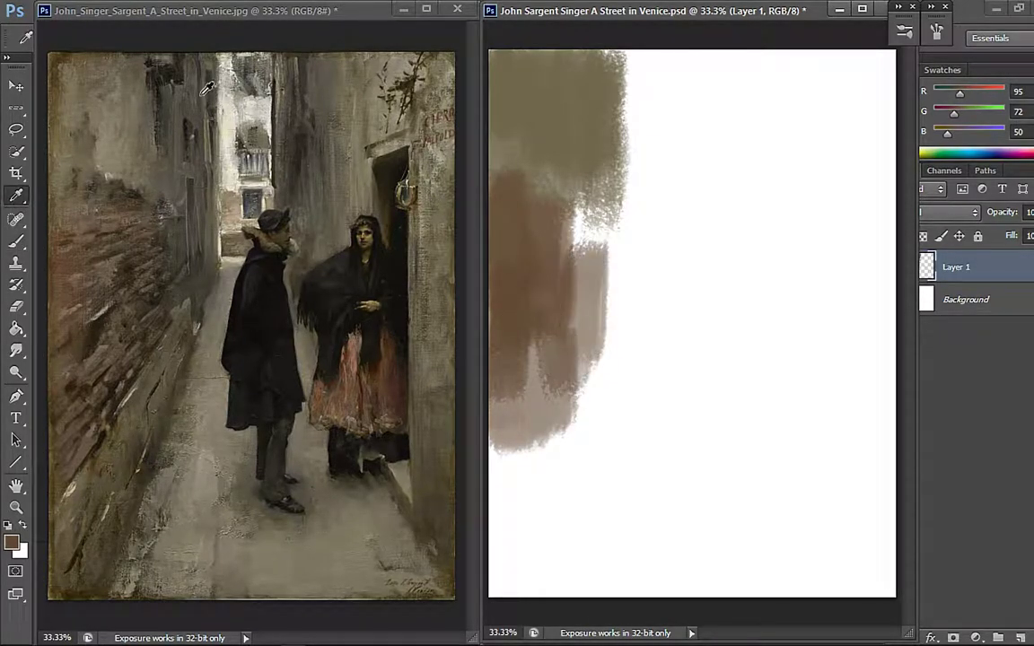
click(205, 87)
key(b)
mouse_move(626, 56)
mouse_down()
mouse_move(630, 240)
mouse_move(600, 241)
mouse_up()
alt+click(579, 114)
- Paint the near-black shadows on the upper part of the left wall and blend them with sampled tones
key(i)
click(179, 85)
key(b)
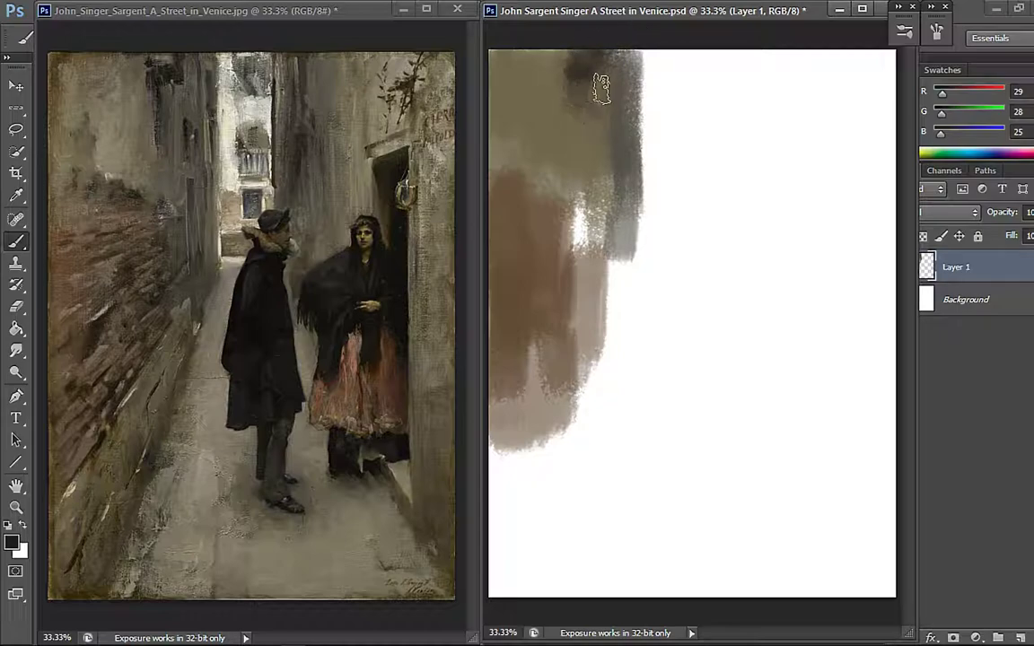
drag(601, 74, 590, 144)
alt+click(593, 217)
mouse_move(604, 50)
mouse_down()
mouse_move(621, 90)
mouse_move(610, 197)
mouse_move(614, 64)
mouse_move(619, 180)
mouse_up()
alt+click(589, 144)
alt+click(593, 143)
alt+click(604, 81)
- Paint the pale cream strip of the distant building beside the left wall's dark edge
alt+click(241, 81)
drag(648, 53, 649, 145)
drag(643, 90, 651, 123)
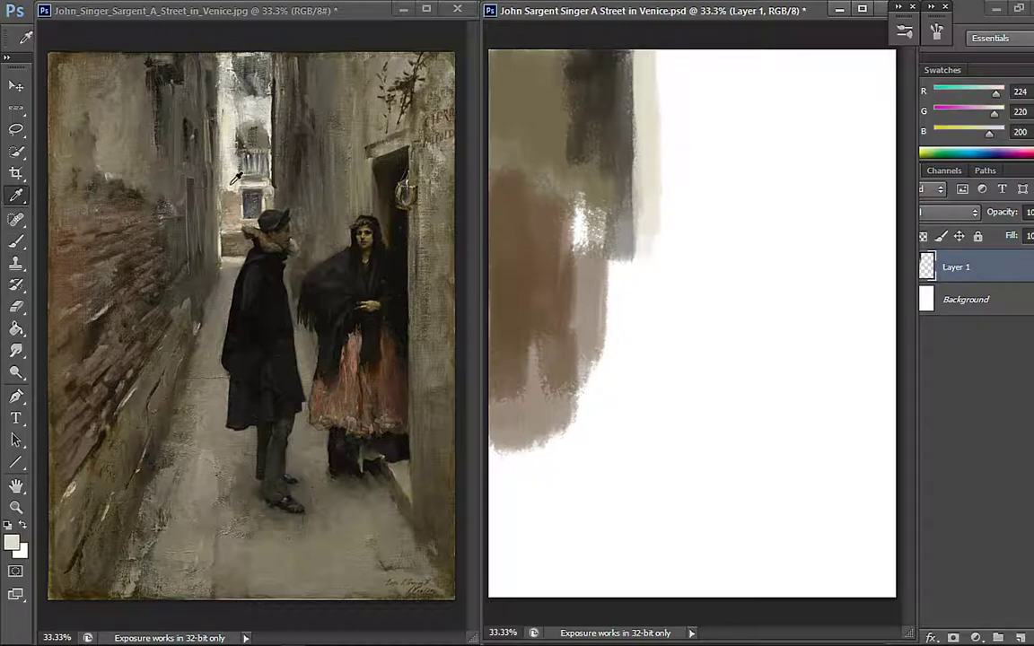
alt+click(211, 157)
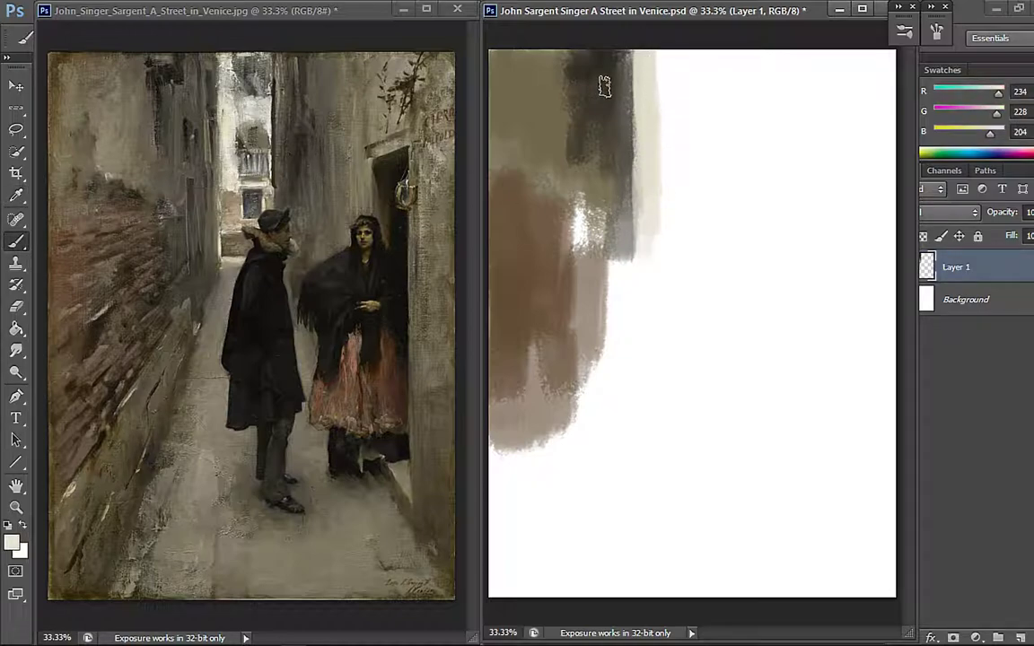
alt+click(245, 109)
drag(639, 97, 674, 143)
key(ctrl+z)
drag(672, 93, 670, 148)
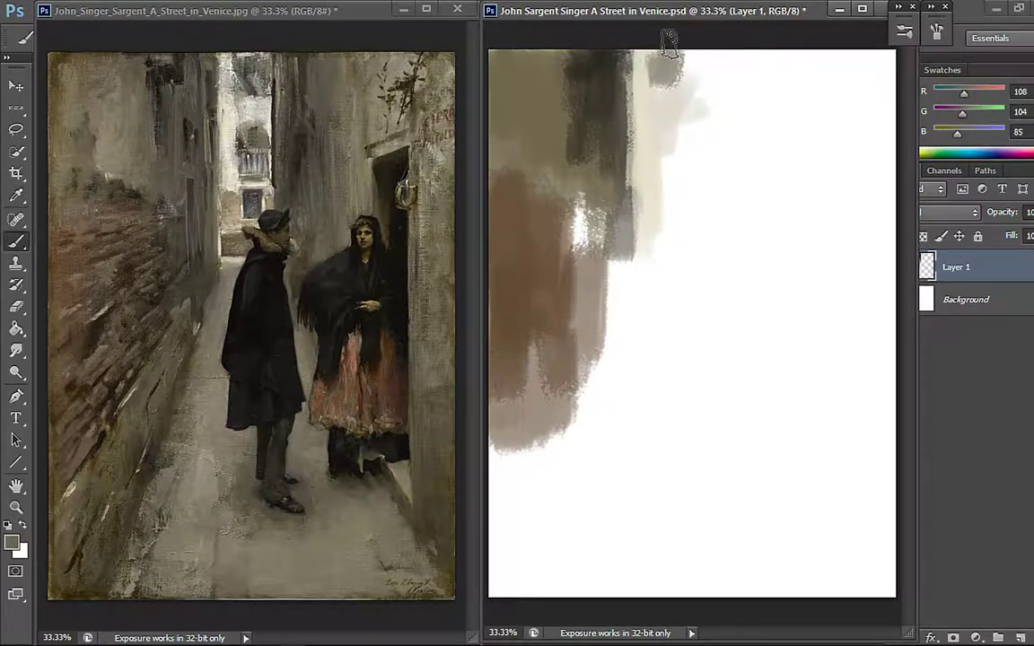
- Paint the dark grey shape above the pale distant building using sampled tones
alt+click(653, 83)
mouse_move(653, 65)
mouse_down()
mouse_move(660, 93)
mouse_move(681, 97)
mouse_up()
alt+click(673, 59)
alt+click(675, 93)
alt+click(655, 111)
alt+click(628, 91)
drag(664, 58, 667, 97)
alt+click(655, 117)
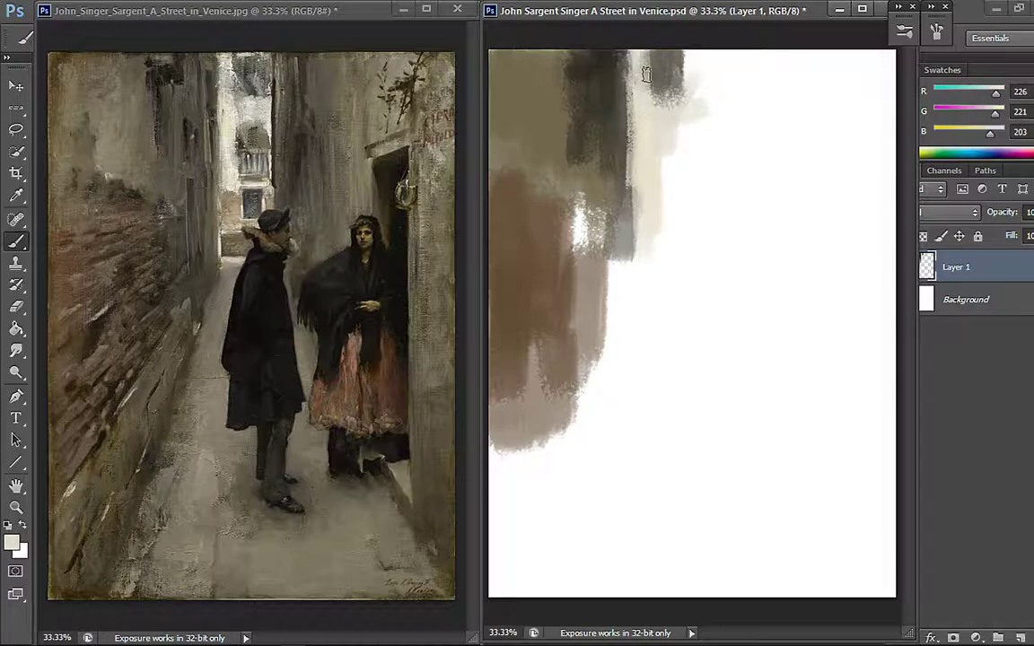
- Paint the dark grey edge of the right-hand building and widen the pale facade beside it
alt+click(660, 74)
mouse_move(697, 52)
mouse_down()
mouse_move(687, 167)
mouse_move(702, 60)
mouse_move(715, 72)
mouse_move(700, 37)
mouse_move(718, 182)
mouse_up()
alt+click(666, 132)
mouse_move(674, 98)
mouse_down()
mouse_move(665, 114)
mouse_move(687, 189)
mouse_up()
alt+click(269, 116)
drag(692, 141, 674, 195)
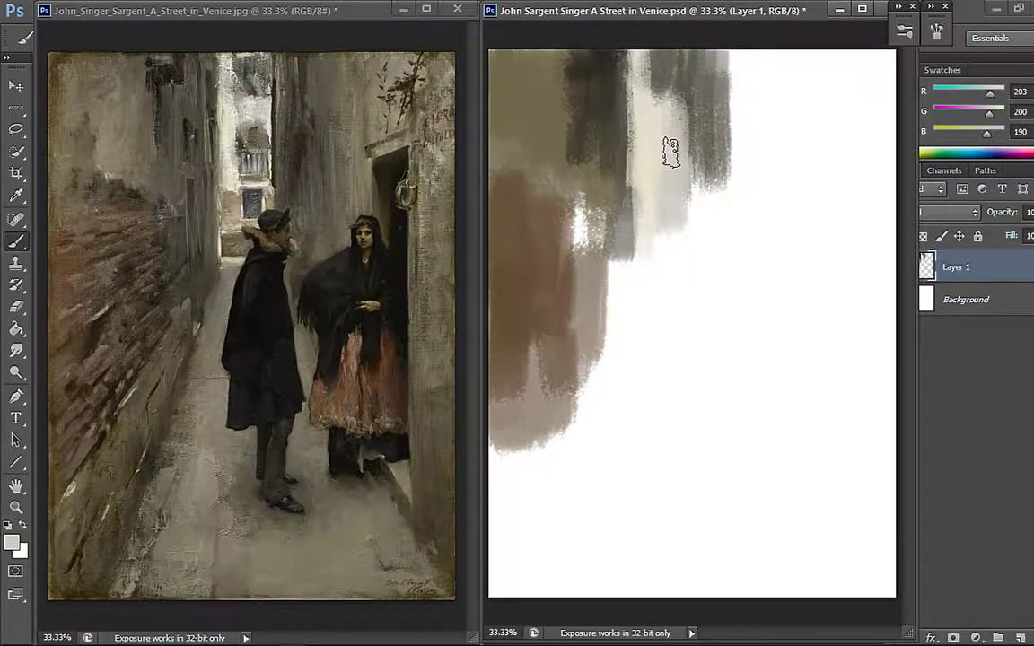
- Paint the distant facade's arched opening with a pale balcony railing and the brown low wall at the alley's end
alt+click(303, 135)
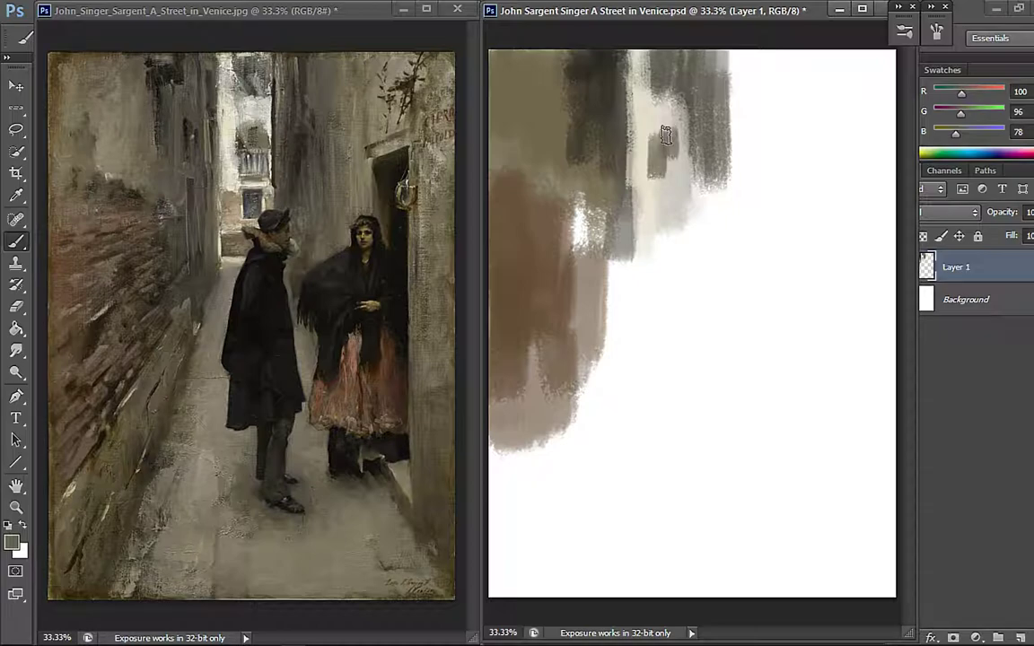
alt+click(646, 167)
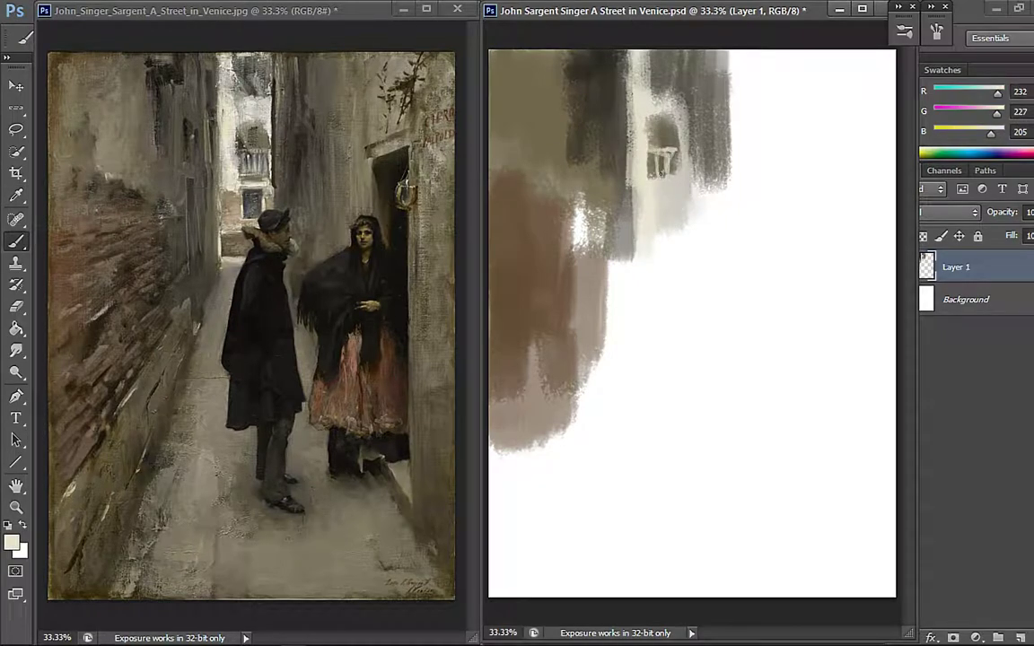
alt+click(233, 187)
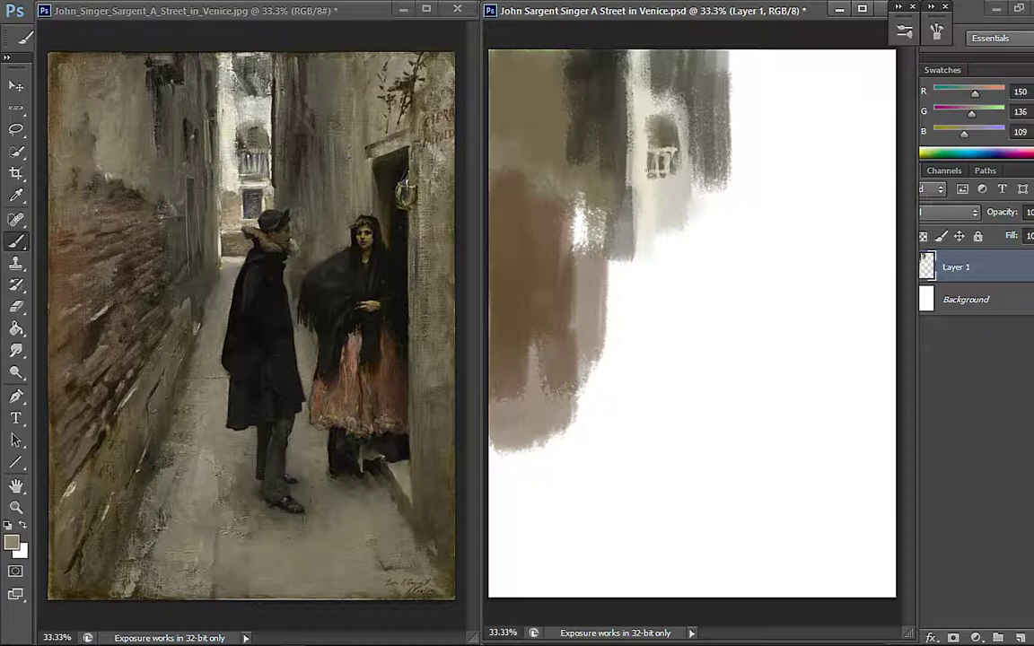
alt+click(240, 230)
mouse_move(640, 214)
mouse_down()
mouse_move(699, 219)
mouse_move(689, 231)
mouse_up()
- Block in the upper right-hand wall with grey and olive-brown tones sampled from the reference
alt+click(322, 105)
mouse_move(742, 84)
mouse_down()
mouse_move(745, 60)
mouse_move(752, 210)
mouse_up()
alt+click(351, 96)
mouse_move(779, 112)
mouse_down()
mouse_move(814, 181)
mouse_move(831, 113)
mouse_move(869, 157)
mouse_move(849, 242)
mouse_up()
alt+click(455, 182)
mouse_move(857, 90)
mouse_down()
mouse_move(870, 167)
mouse_move(857, 79)
mouse_move(865, 193)
mouse_up()
- Paint the olive-brown band running diagonally along the lower part of the left wall
alt+click(123, 438)
mouse_move(628, 359)
mouse_down()
mouse_move(553, 451)
mouse_move(488, 559)
mouse_move(496, 515)
mouse_move(578, 444)
mouse_move(595, 457)
mouse_move(601, 409)
mouse_move(502, 483)
mouse_move(589, 401)
mouse_move(540, 459)
mouse_move(591, 382)
mouse_move(514, 462)
mouse_up()
alt+click(511, 391)
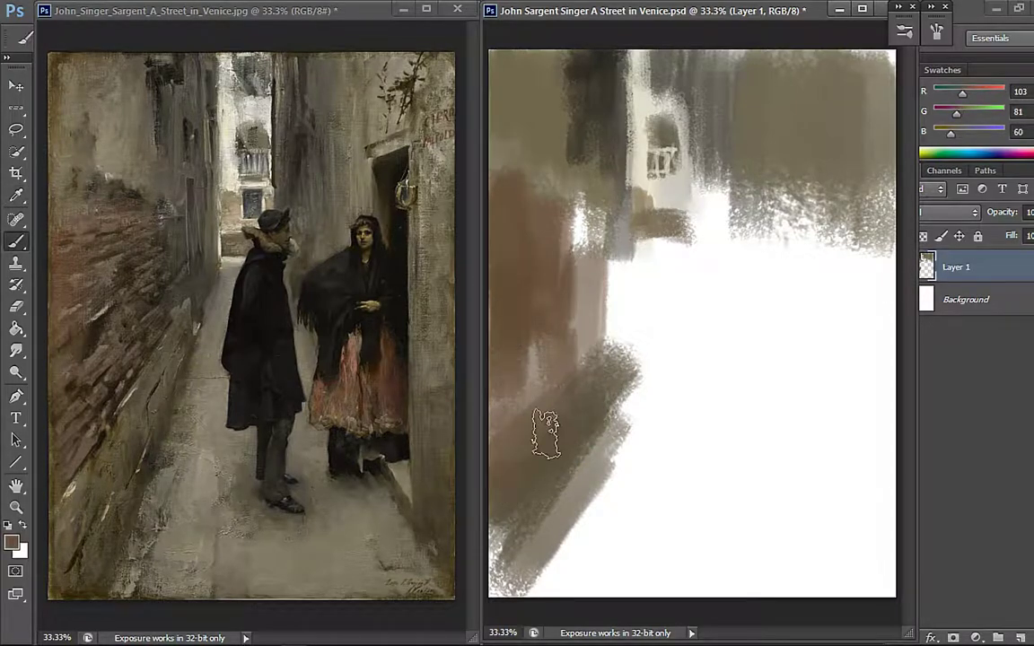
- Paint the dark far end of the left wall down to street level
alt+click(605, 233)
alt+click(205, 267)
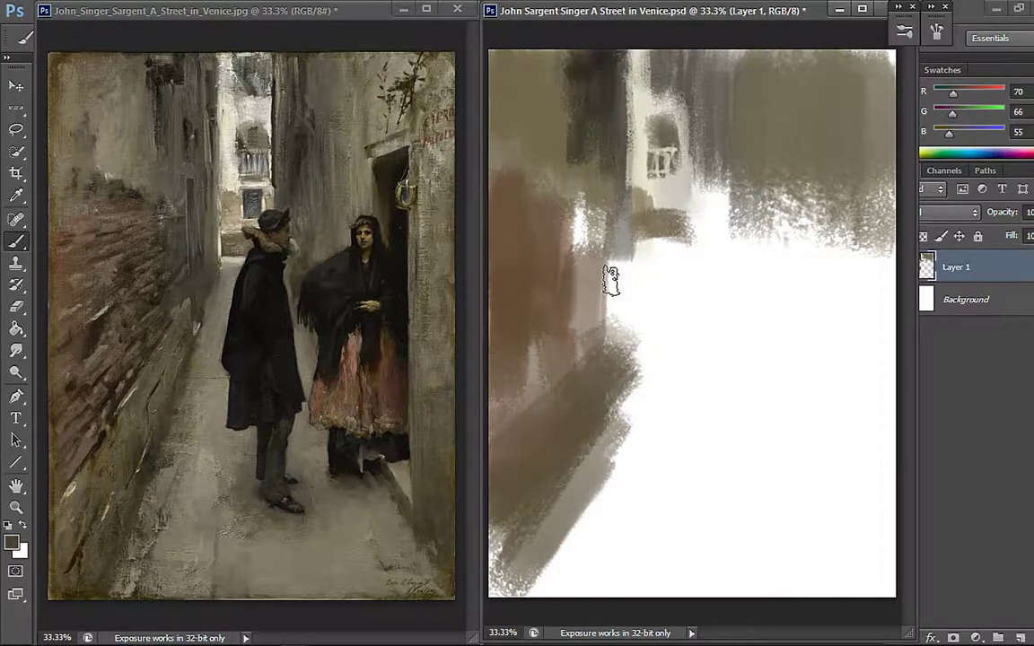
mouse_move(611, 279)
mouse_down()
mouse_move(622, 295)
mouse_move(625, 231)
mouse_up()
mouse_move(619, 178)
mouse_down()
mouse_move(630, 264)
mouse_move(608, 267)
mouse_move(633, 371)
mouse_move(624, 285)
mouse_move(635, 298)
mouse_move(627, 369)
mouse_up()
alt+click(635, 270)
- Lay in the grey-brown street along the left wall and darken the wall's base
alt+click(236, 265)
mouse_move(648, 276)
mouse_down()
mouse_move(689, 275)
mouse_move(584, 421)
mouse_move(619, 269)
mouse_move(538, 484)
mouse_move(572, 494)
mouse_move(582, 510)
mouse_move(565, 566)
mouse_up()
alt+click(545, 453)
drag(545, 453, 503, 566)
alt+click(139, 480)
mouse_move(593, 423)
mouse_down()
mouse_move(510, 601)
mouse_move(504, 496)
mouse_move(520, 525)
mouse_move(557, 525)
mouse_move(544, 413)
mouse_move(578, 429)
mouse_move(503, 574)
mouse_move(543, 513)
mouse_move(551, 545)
mouse_up()
- Fill the street from the foreground to the alley's end with sampled grey-brown tones
alt+click(166, 541)
alt+click(118, 534)
alt+click(218, 460)
mouse_move(574, 448)
mouse_down()
mouse_move(630, 512)
mouse_move(649, 422)
mouse_move(591, 561)
mouse_move(613, 579)
mouse_move(706, 577)
mouse_move(688, 444)
mouse_move(692, 307)
mouse_move(727, 426)
mouse_move(727, 411)
mouse_move(630, 524)
mouse_move(702, 581)
mouse_up()
alt+click(362, 492)
mouse_move(672, 430)
mouse_down()
mouse_move(557, 534)
mouse_move(629, 422)
mouse_move(733, 600)
mouse_move(651, 439)
mouse_move(780, 497)
mouse_move(723, 422)
mouse_move(646, 359)
mouse_up()
- Block in the lower right-hand wall with dark olive-brown
alt+click(443, 473)
alt+click(438, 477)
mouse_move(867, 430)
mouse_down()
mouse_move(865, 480)
mouse_move(854, 369)
mouse_move(864, 193)
mouse_move(857, 306)
mouse_up()
- Paint the tall near-black doorway in the right-hand wall with colours sampled from the reference
alt+click(393, 243)
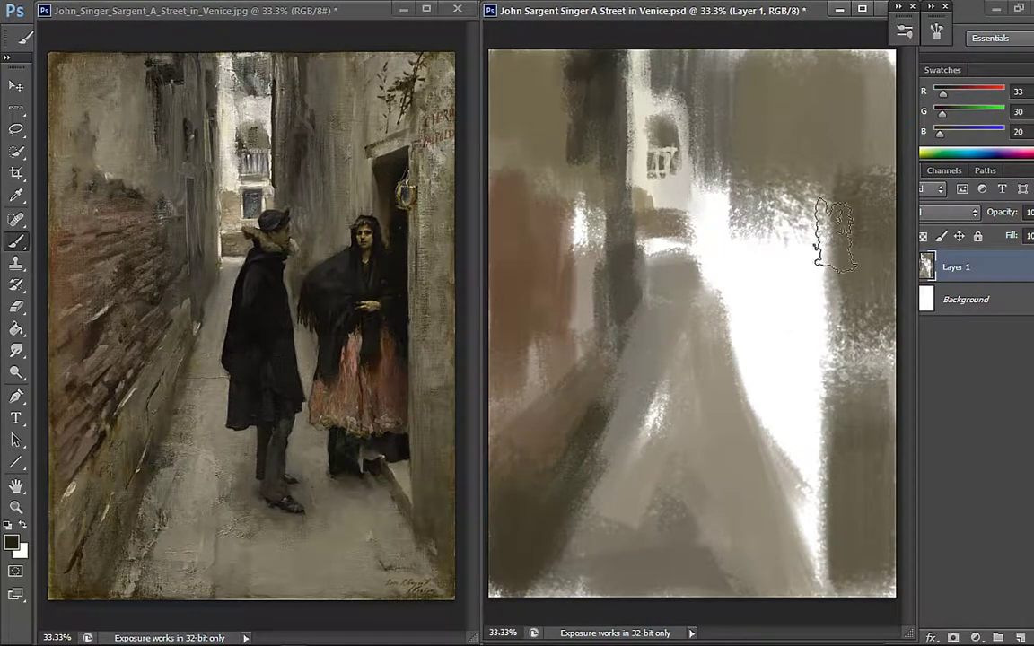
alt+click(387, 171)
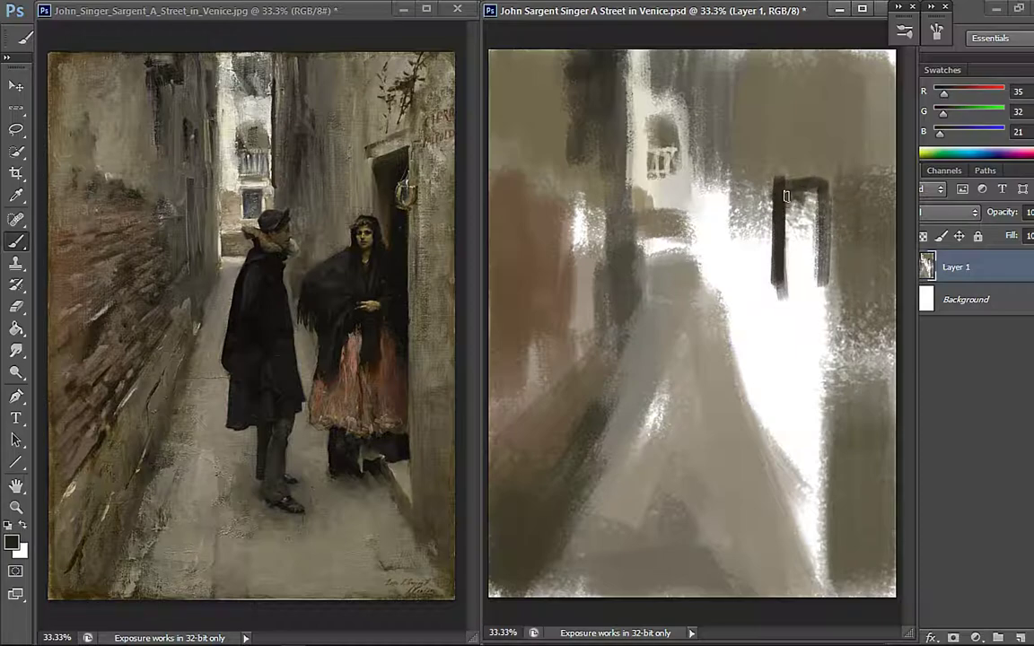
mouse_move(819, 286)
mouse_down()
mouse_move(815, 216)
mouse_move(810, 440)
mouse_move(809, 357)
mouse_up()
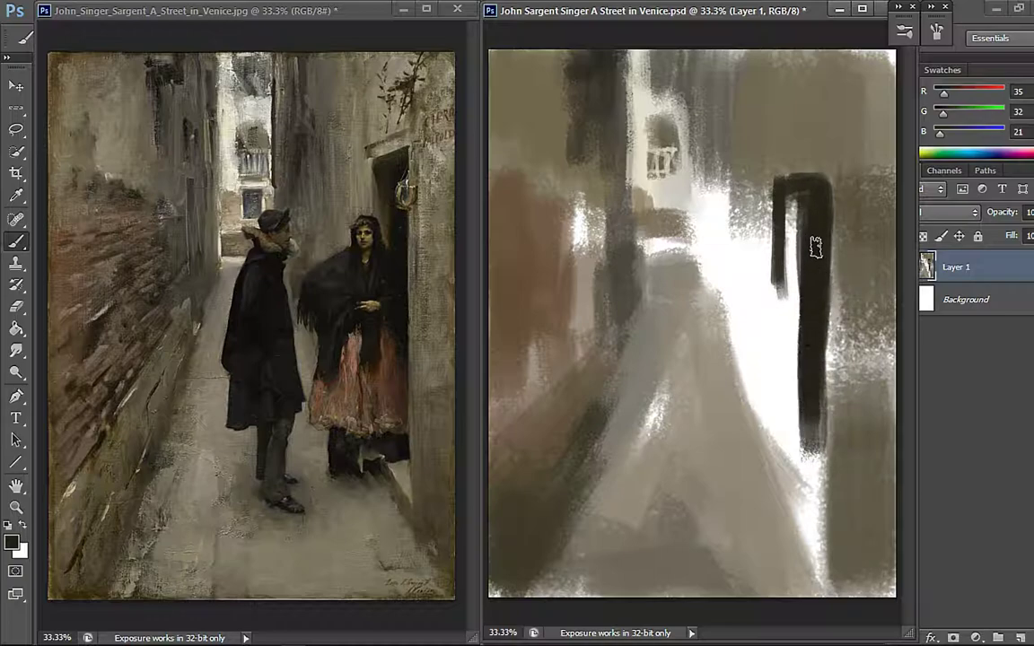
drag(812, 235, 810, 429)
alt+click(388, 186)
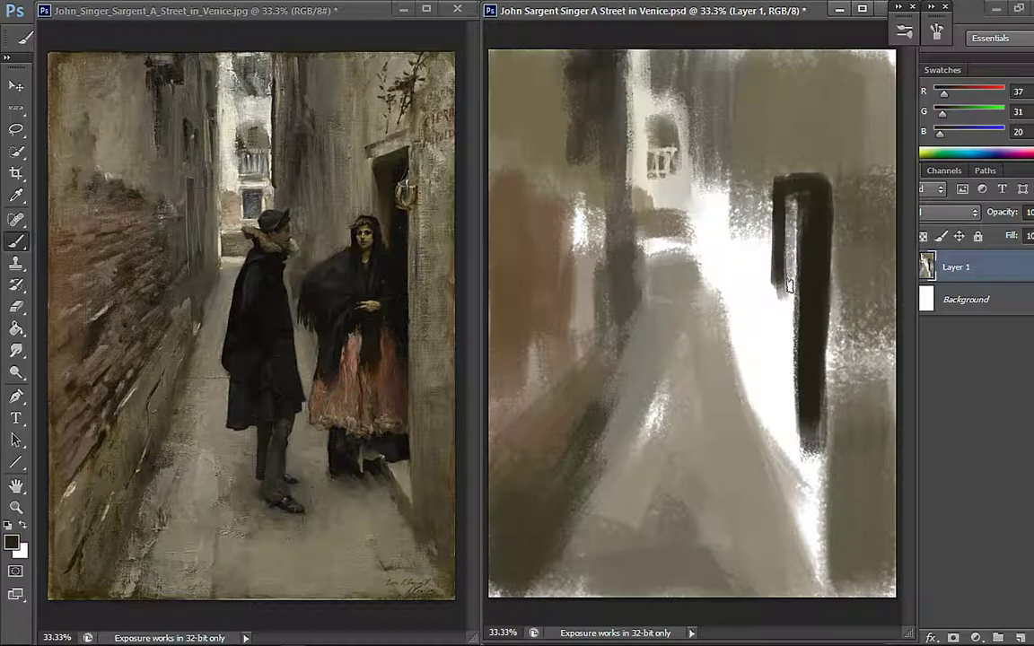
- Retouch the doorway's interior and the wall around its frame with sampled dark and olive-grey tones
alt+click(769, 185)
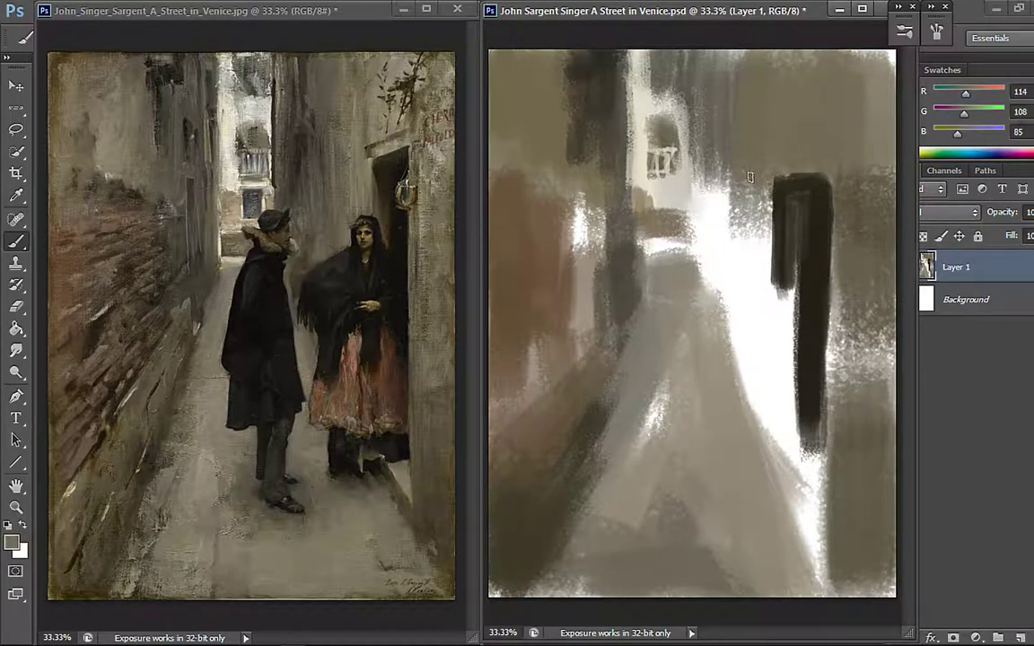
alt+click(779, 143)
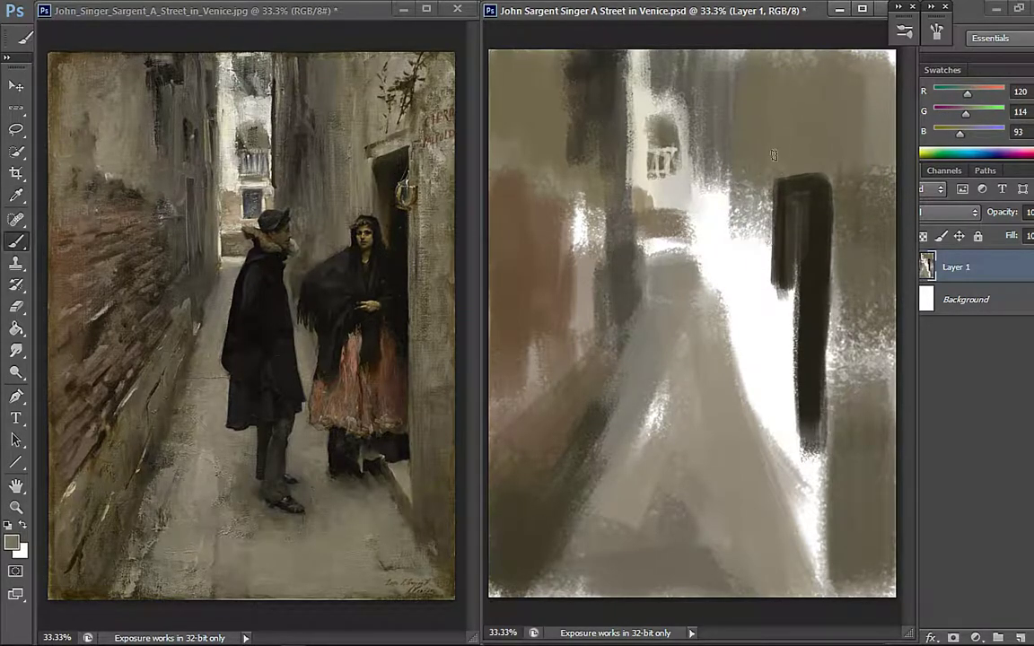
alt+click(366, 165)
alt+click(811, 315)
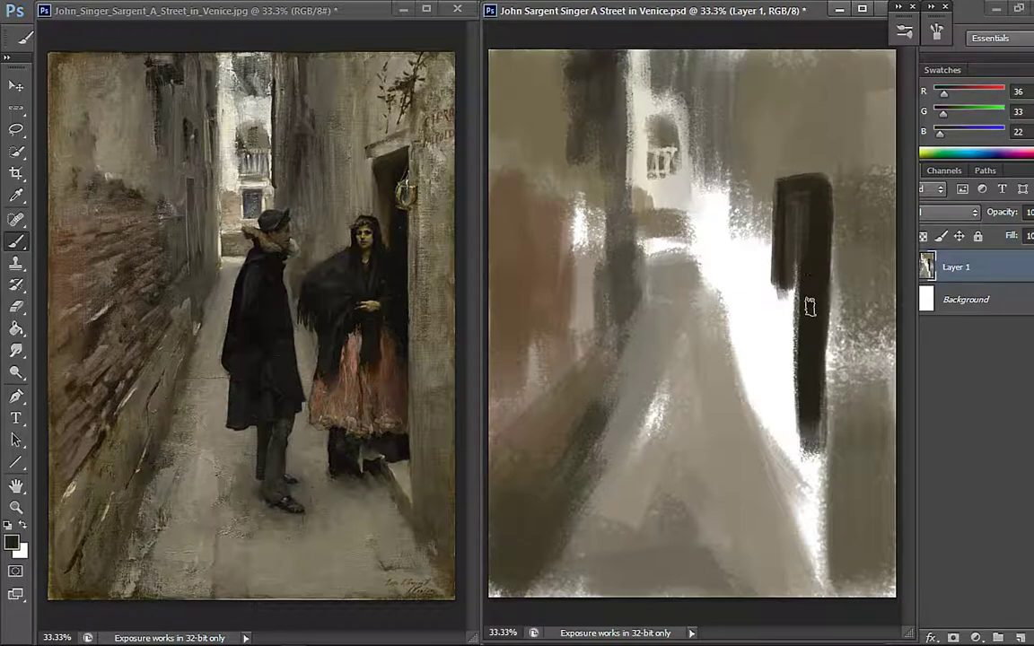
alt+click(367, 186)
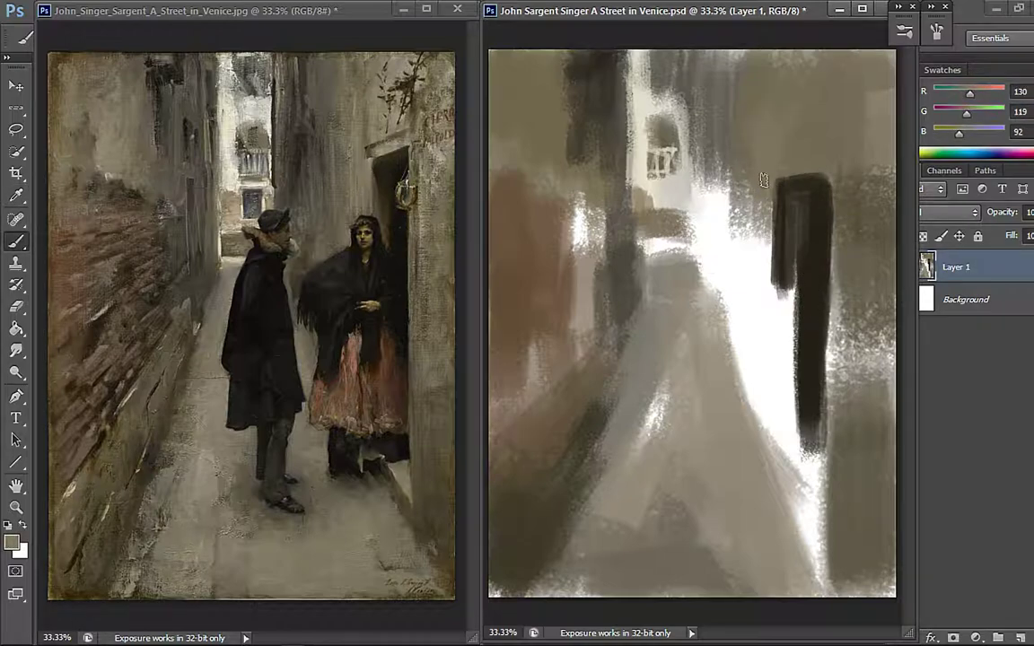
- Paint a dark vertical streak on the right-hand building beside the alley opening
alt+click(302, 169)
drag(727, 130, 725, 208)
alt+click(792, 222)
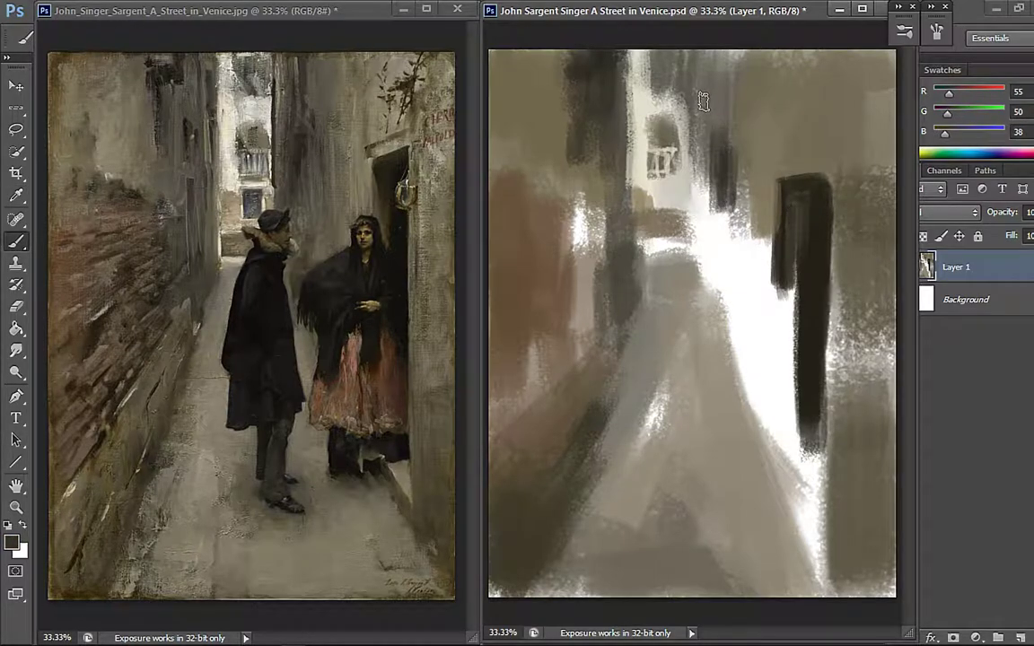
- Refine the right-hand building's edge beside the bright alley opening with thin dark and grey vertical strokes in sampled tones
alt+click(796, 211)
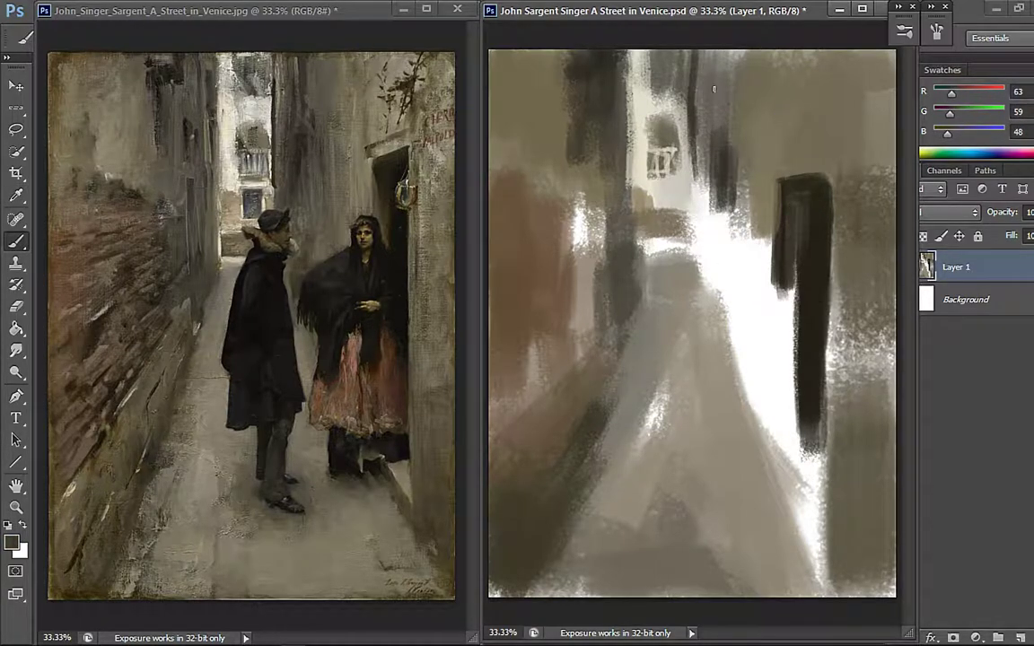
alt+click(818, 223)
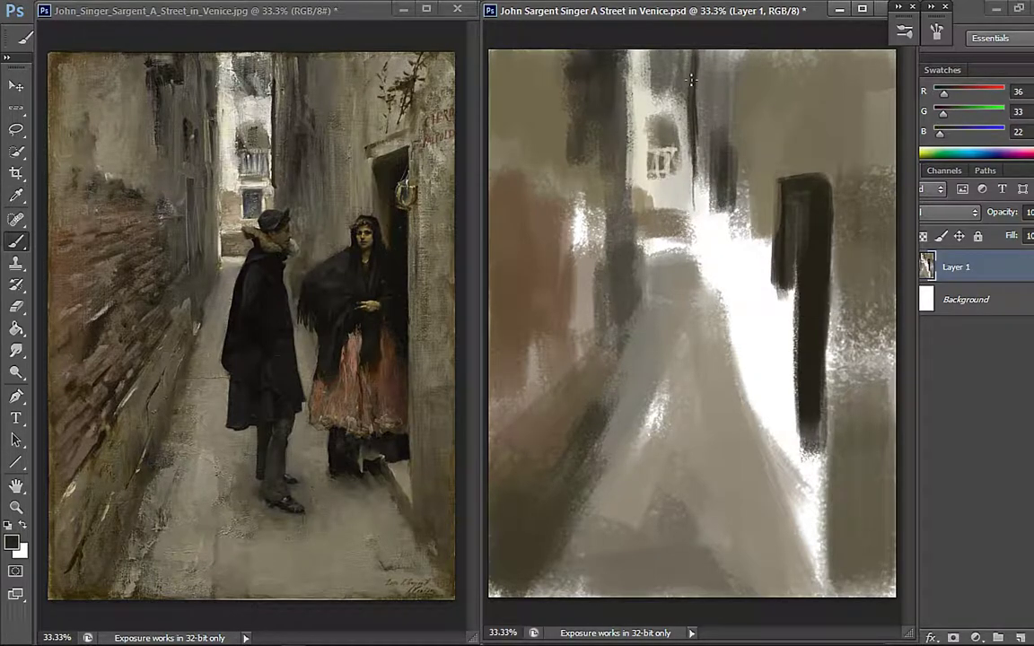
alt+click(701, 60)
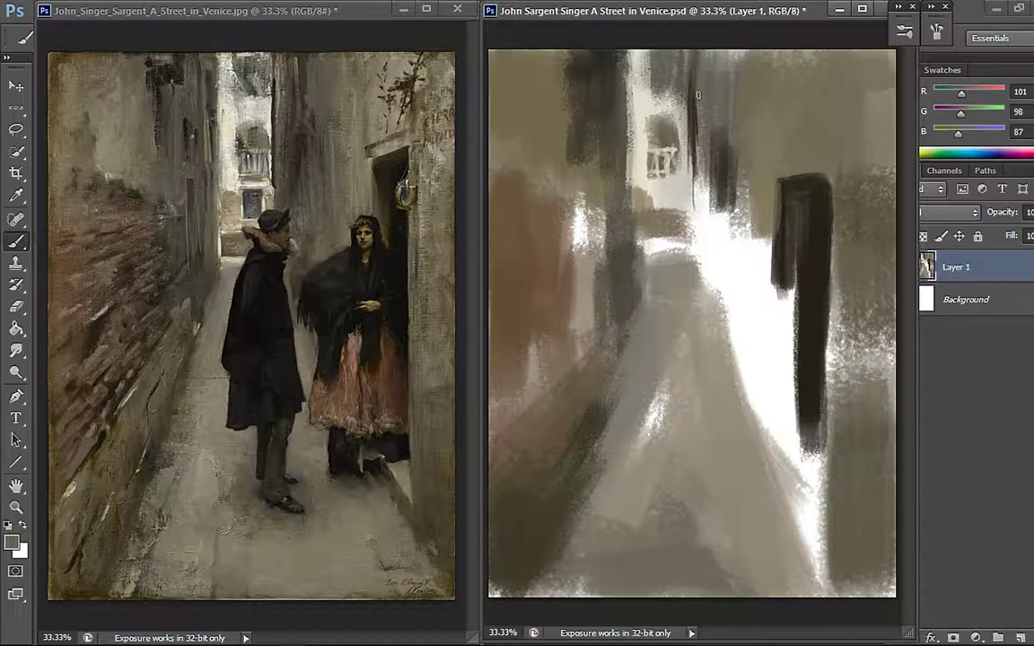
alt+click(727, 119)
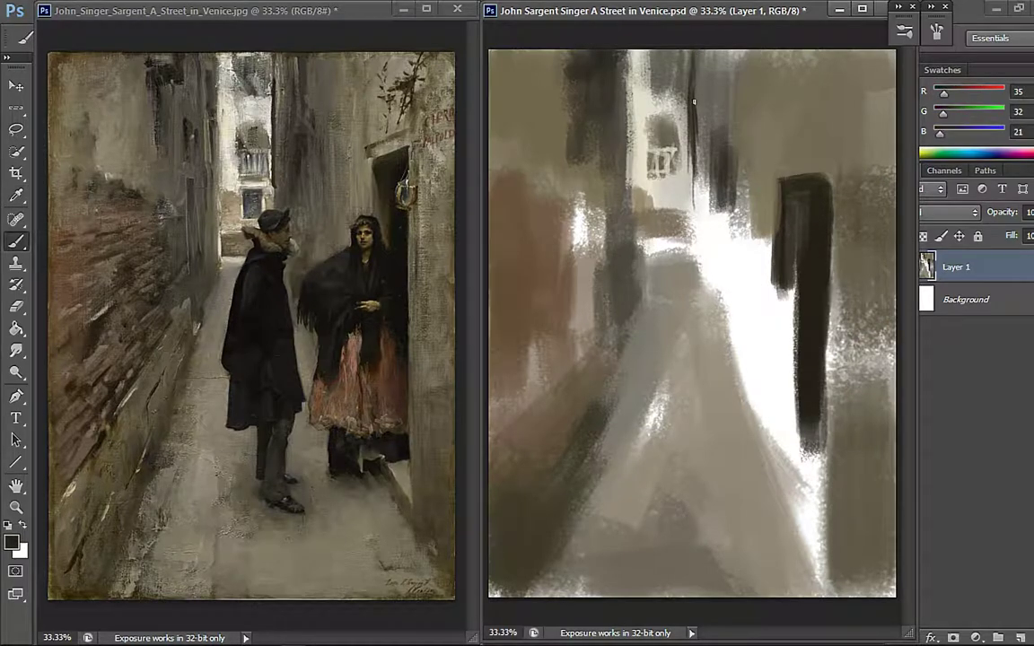
alt+click(693, 59)
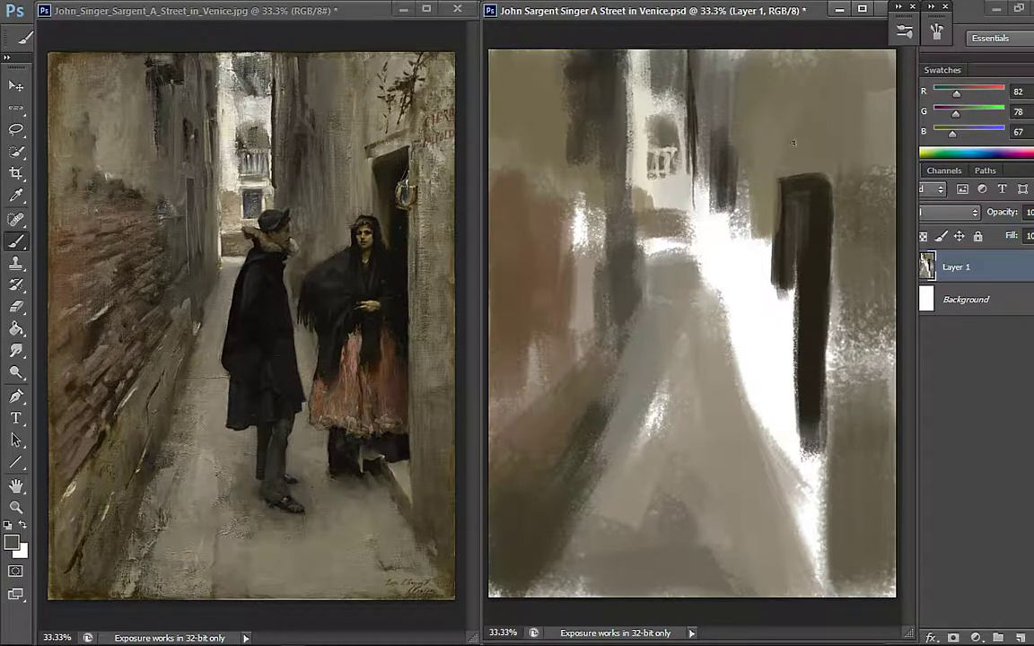
alt+click(705, 93)
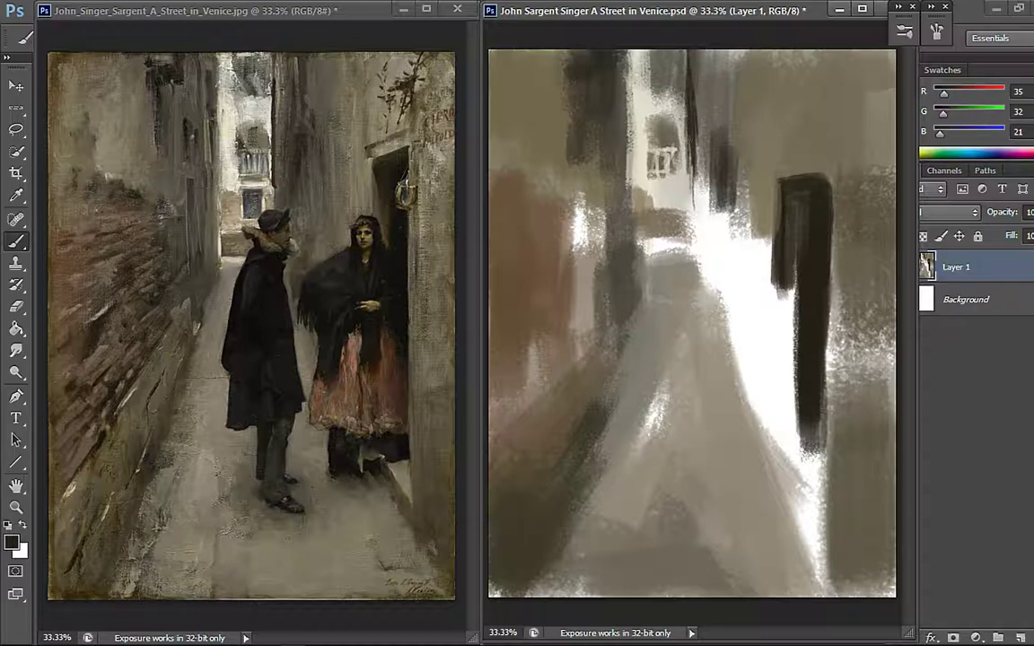
alt+click(701, 153)
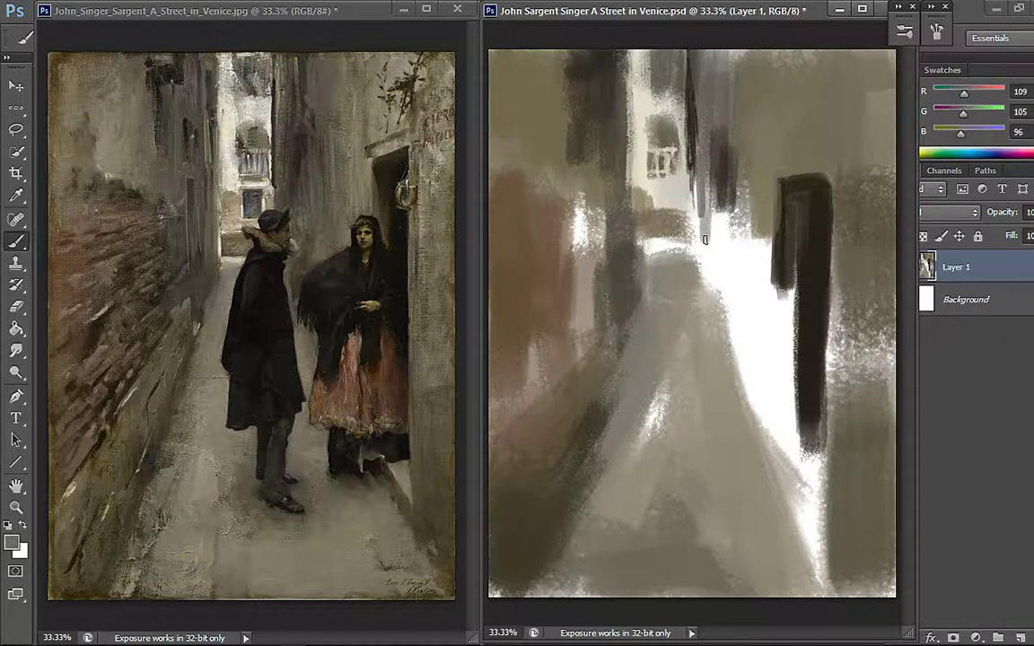
- Extend the right-hand building down over the white gap in grey and deepen its dark vertical recess with sampled tones
drag(715, 236, 736, 259)
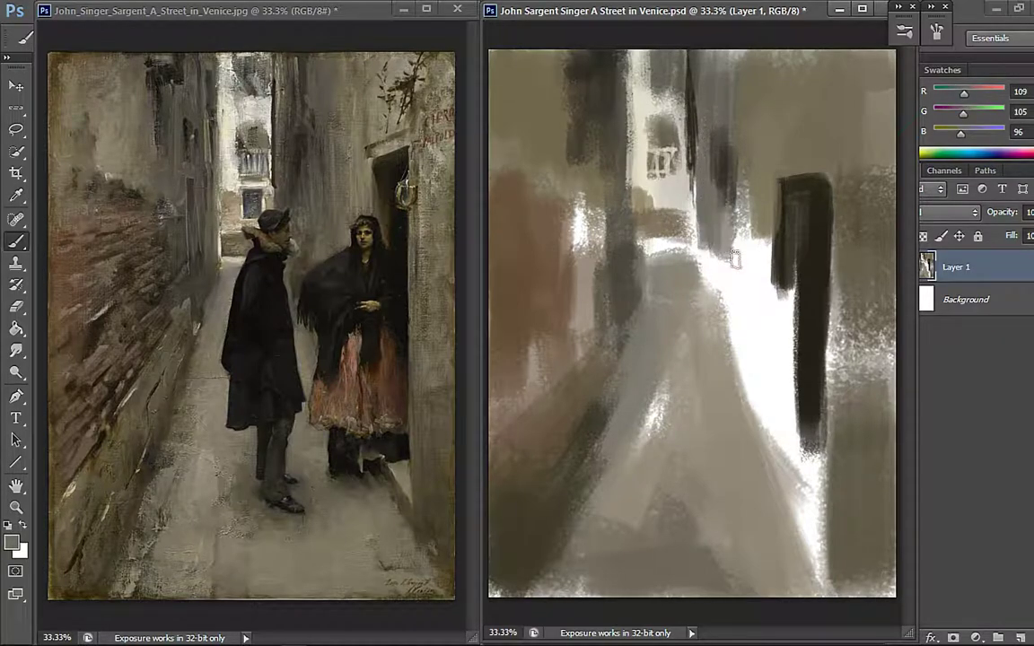
alt+click(294, 165)
mouse_move(740, 164)
mouse_down()
mouse_move(722, 133)
mouse_move(740, 272)
mouse_up()
alt+click(729, 150)
drag(734, 226, 742, 289)
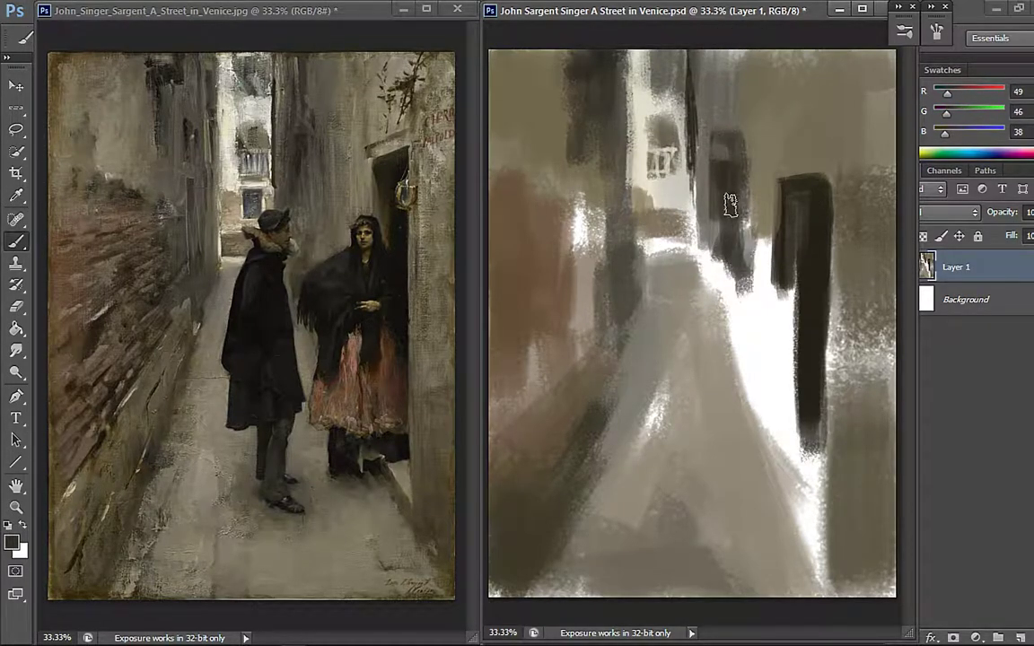
- Clean up the edge between the left-hand building and the bright alley opening with sampled dark and off-white tones
alt+click(605, 69)
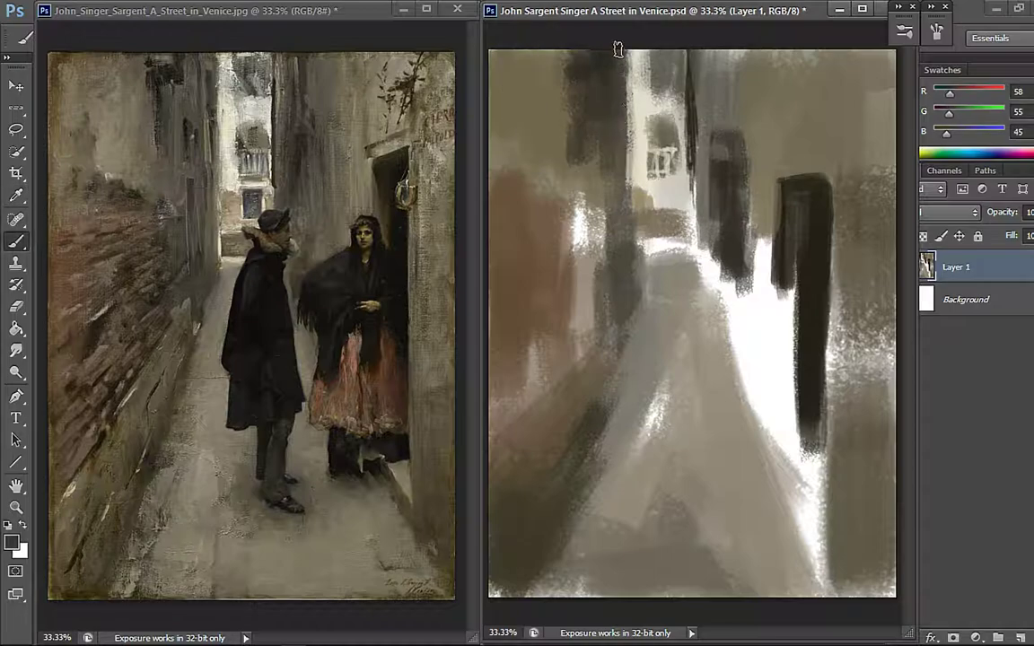
alt+click(270, 90)
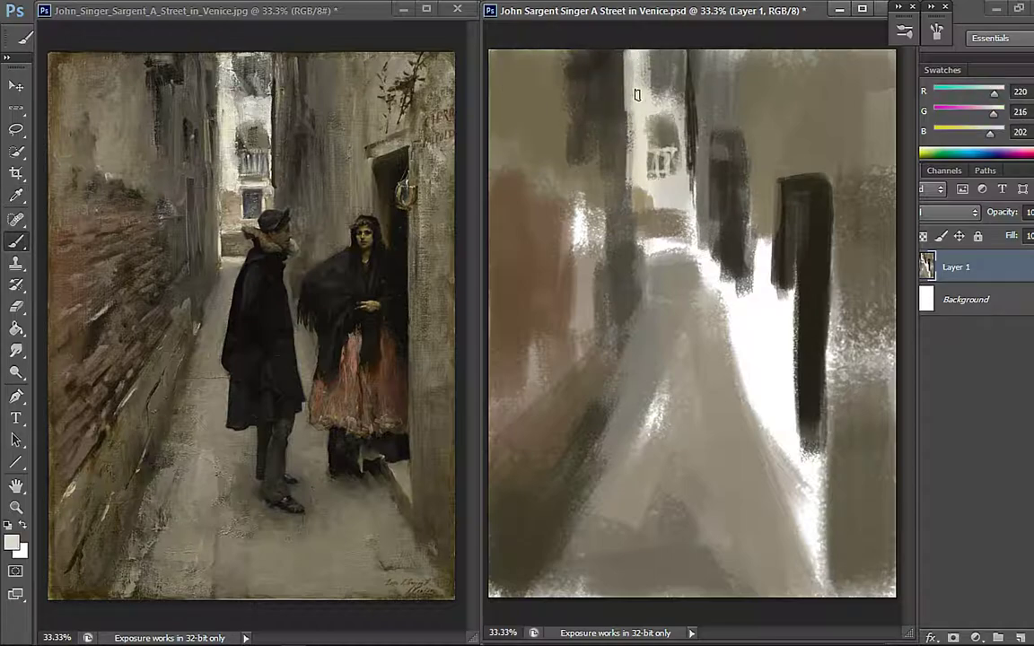
alt+click(619, 61)
- Extend the grey-beige paving into the white gap along the street's right edge
alt+click(713, 286)
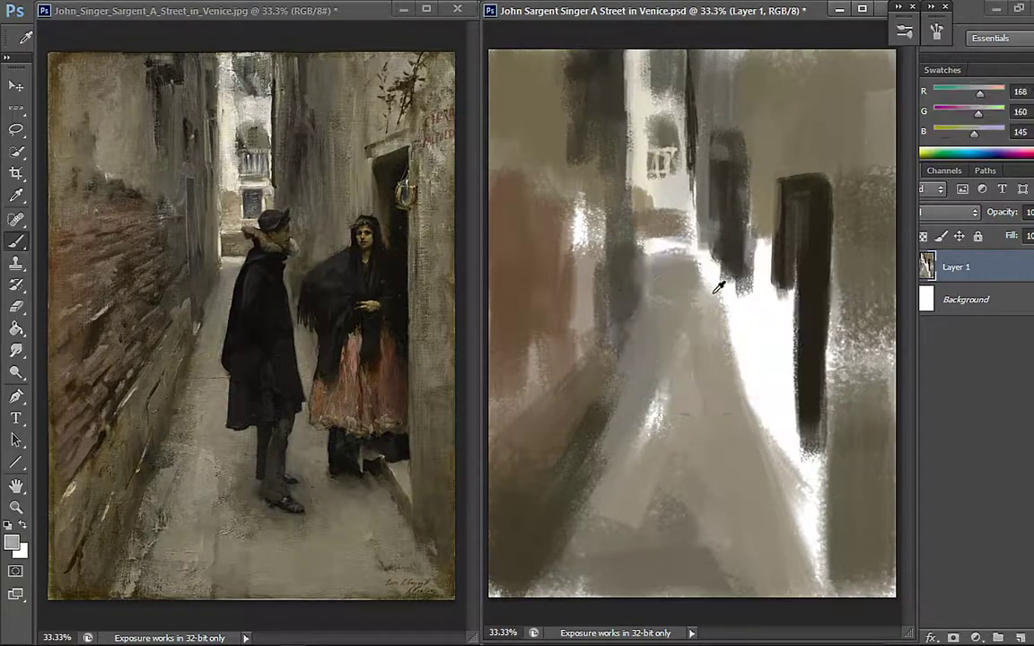
mouse_move(713, 287)
mouse_down()
mouse_move(752, 411)
mouse_move(815, 538)
mouse_up()
alt+click(736, 357)
mouse_move(736, 358)
mouse_down()
mouse_move(791, 541)
mouse_move(724, 354)
mouse_move(770, 413)
mouse_up()
- Fill the remaining white between the street and the doorway with olive-grey wall tones and darken the lower right wall
alt+click(763, 184)
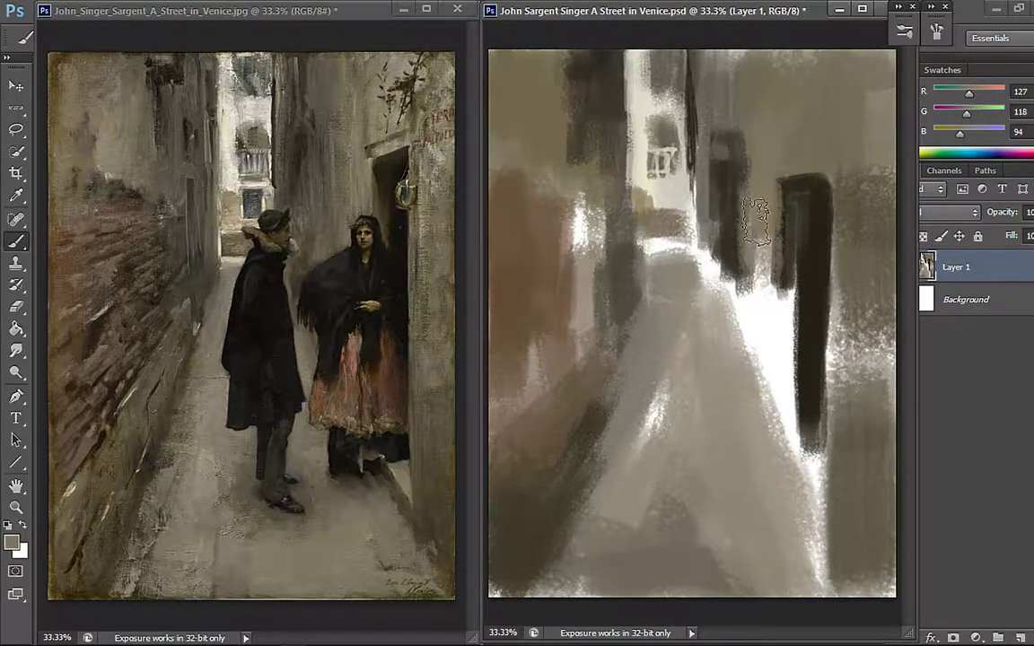
alt+click(292, 142)
alt+click(750, 146)
mouse_move(745, 143)
mouse_down()
mouse_move(753, 350)
mouse_move(809, 562)
mouse_up()
alt+click(787, 466)
alt+click(858, 461)
drag(858, 461, 868, 574)
- Reduce the brush size and define the edge where the lower right wall meets the paving
key([)
key([)
key([)
key([)
drag(769, 422, 836, 585)
alt+click(851, 568)
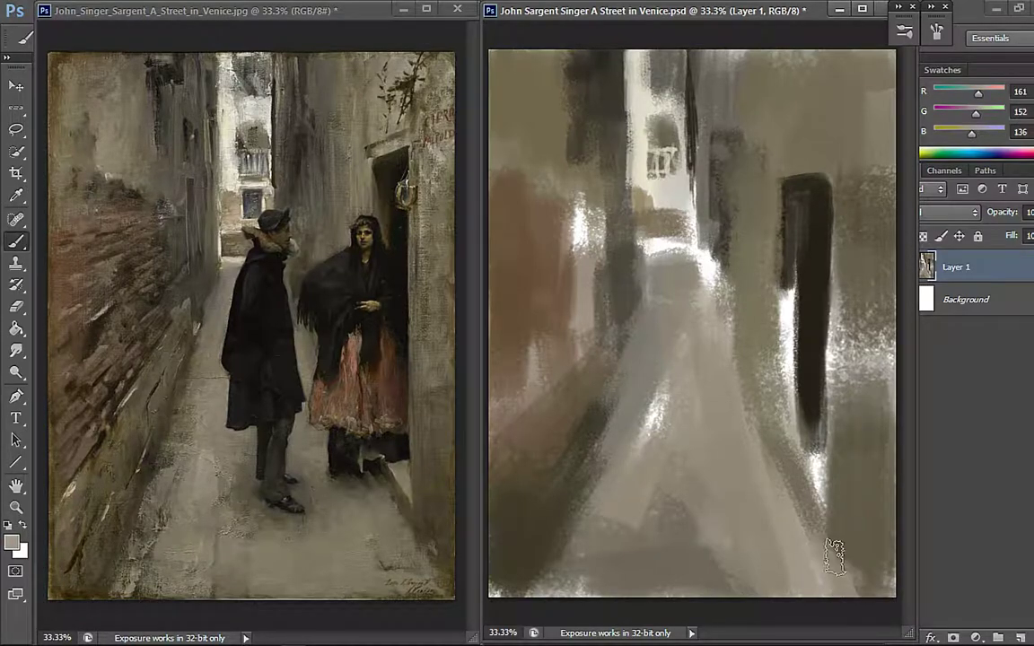
- Extend the dark base of the left-hand building and add slanted dark brown brick strokes across the reddish wall
alt+click(629, 287)
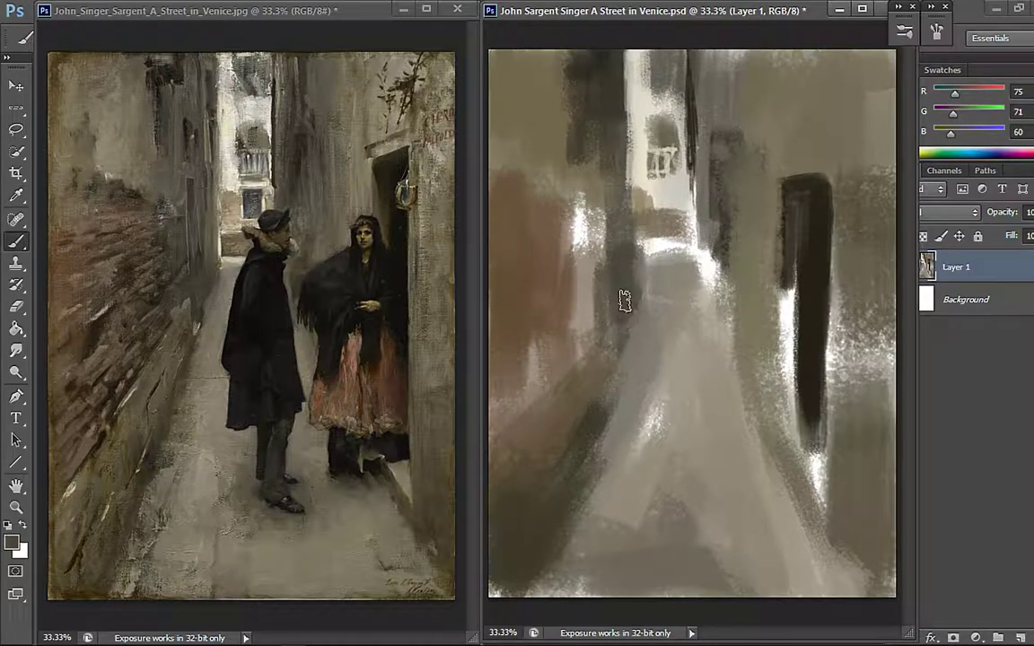
alt+click(157, 373)
alt+click(545, 304)
key(i)
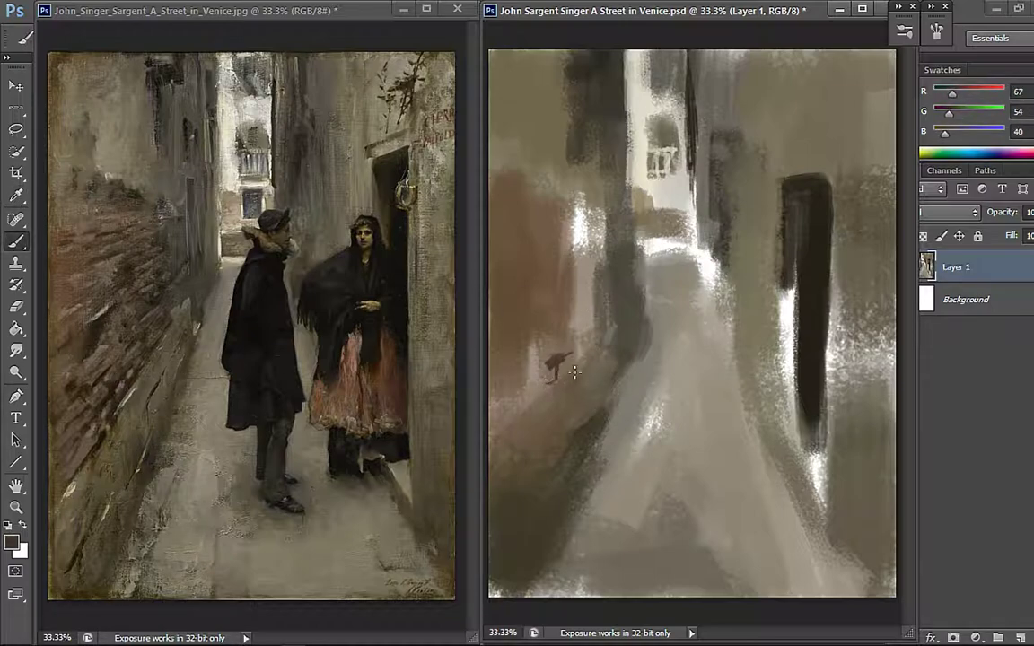
drag(599, 368, 542, 416)
alt+click(808, 277)
mouse_move(506, 327)
mouse_down()
mouse_move(547, 313)
mouse_move(511, 296)
mouse_up()
mouse_move(579, 269)
mouse_down()
mouse_move(572, 297)
mouse_move(526, 270)
mouse_up()
mouse_move(593, 249)
mouse_down()
mouse_move(530, 262)
mouse_move(561, 258)
mouse_move(601, 197)
mouse_up()
- Blend the upper brick area of the left-hand wall with sampled brown tones
alt+click(556, 246)
alt+click(579, 168)
alt+click(570, 256)
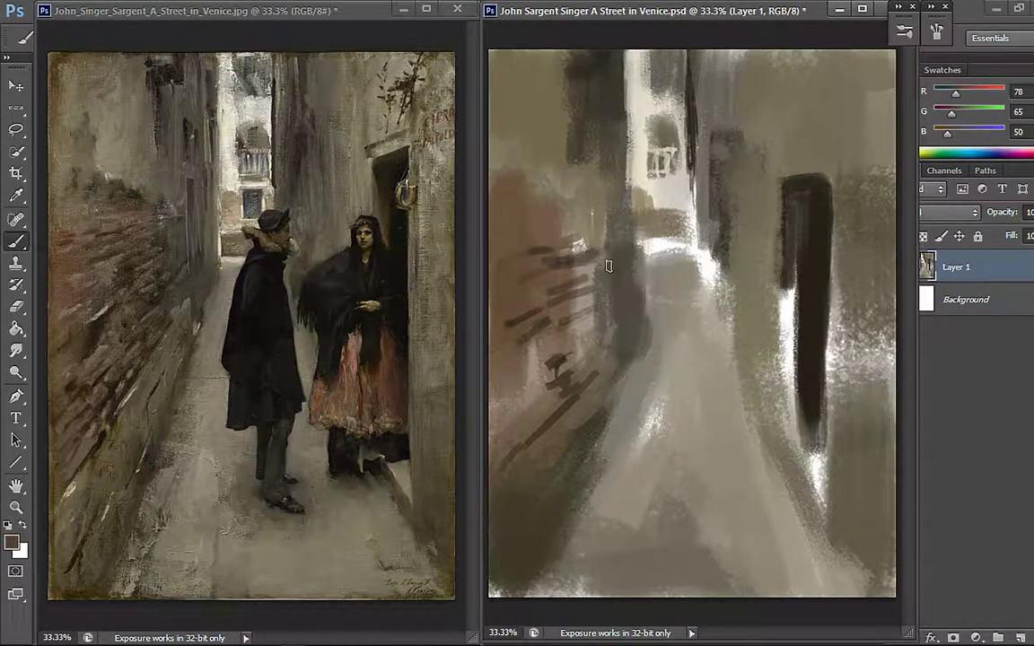
- Block in the standing man's near-black cloak and first leg in the middle of the street
alt+click(271, 229)
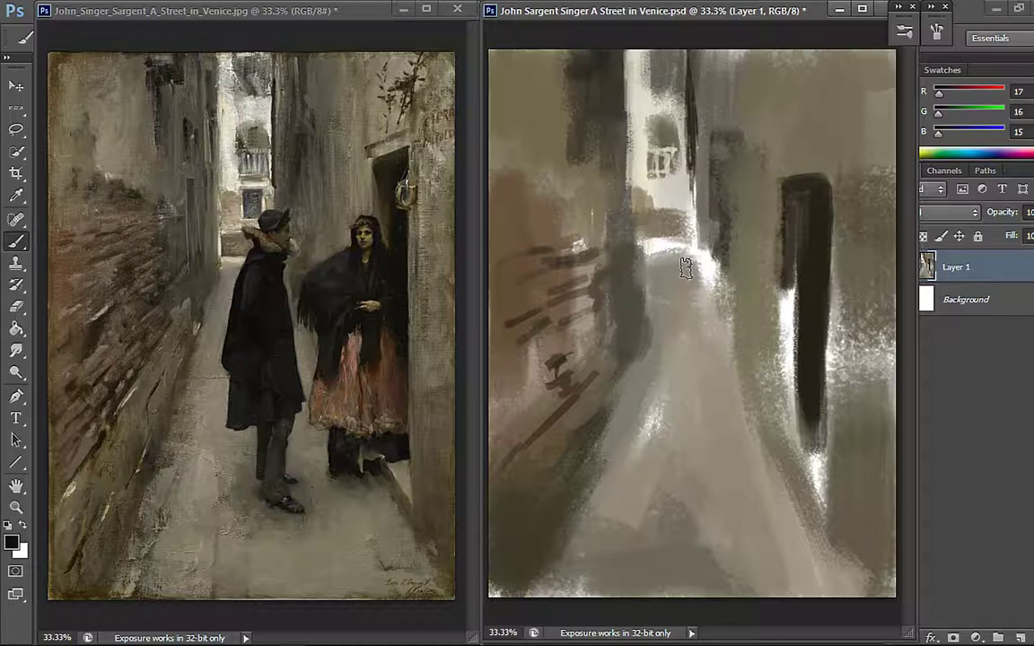
mouse_move(699, 250)
mouse_down()
mouse_move(677, 308)
mouse_move(691, 297)
mouse_move(677, 321)
mouse_move(701, 272)
mouse_move(674, 348)
mouse_move(715, 287)
mouse_move(670, 364)
mouse_move(695, 332)
mouse_move(680, 382)
mouse_move(664, 393)
mouse_move(707, 272)
mouse_move(714, 387)
mouse_move(689, 429)
mouse_move(690, 462)
mouse_move(694, 412)
mouse_up()
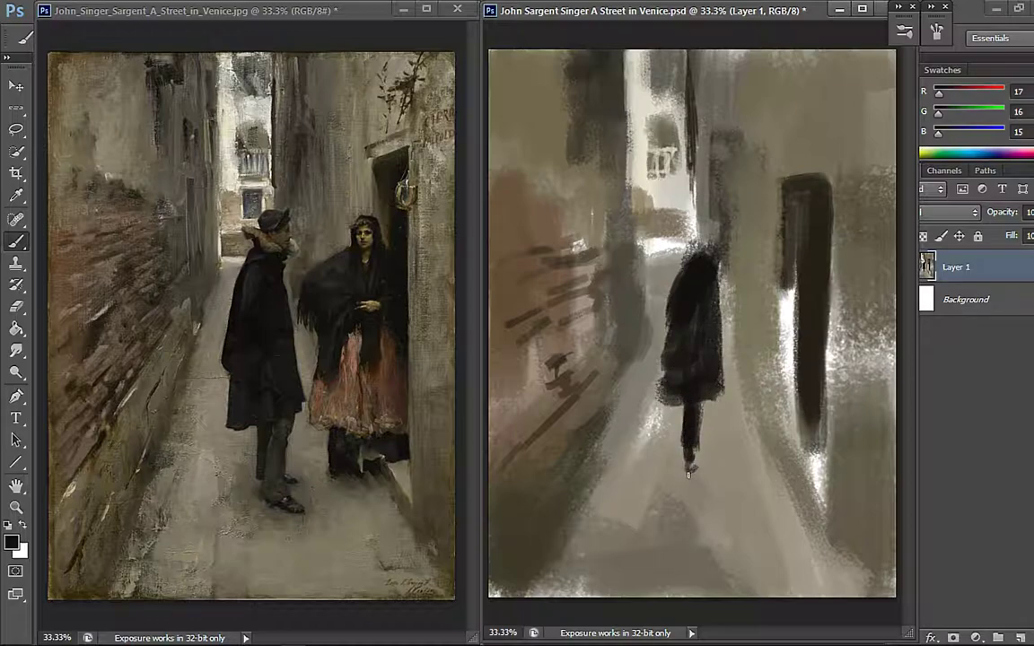
drag(692, 475, 703, 476)
- Paint the man's second leg and his shoe with dark greys sampled from the reference and the painting
alt+click(290, 427)
mouse_move(707, 402)
mouse_down()
mouse_move(708, 456)
mouse_move(709, 424)
mouse_move(709, 481)
mouse_up()
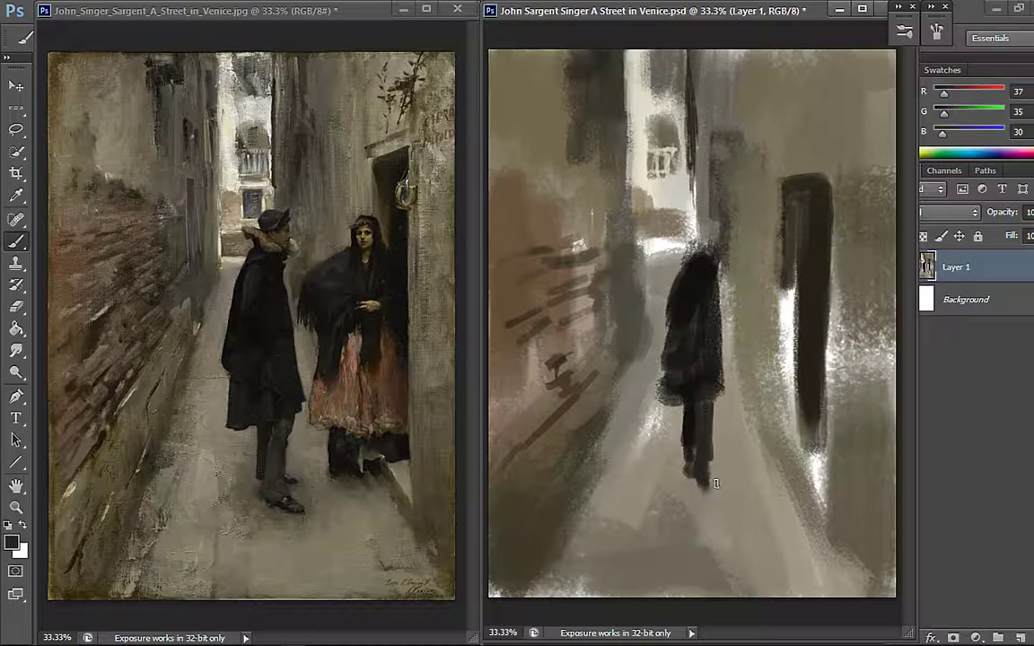
alt+click(699, 489)
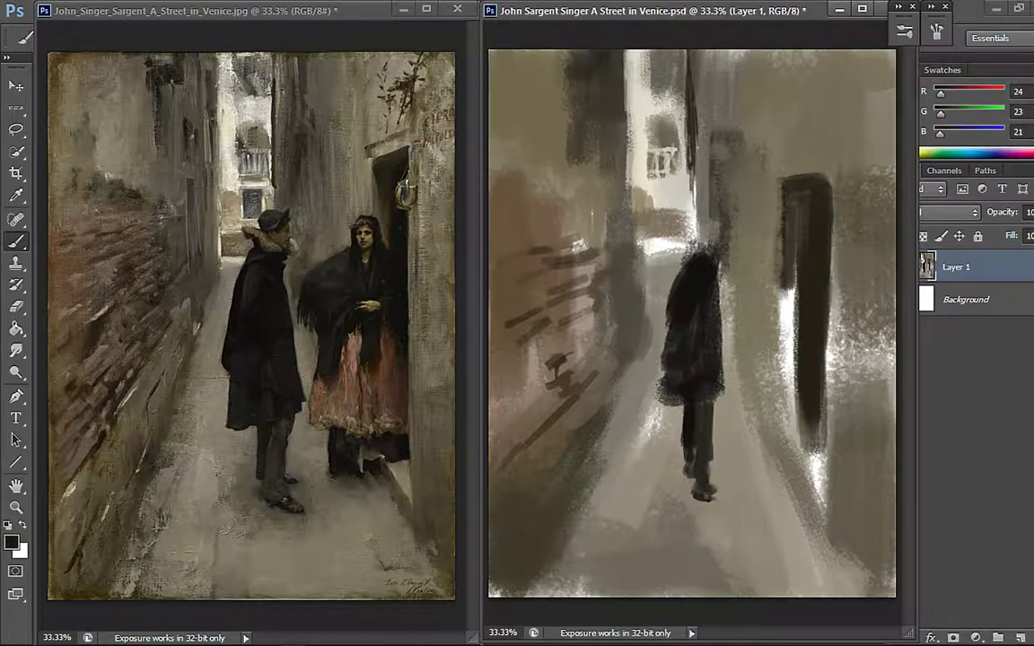
alt+click(707, 430)
alt+click(697, 426)
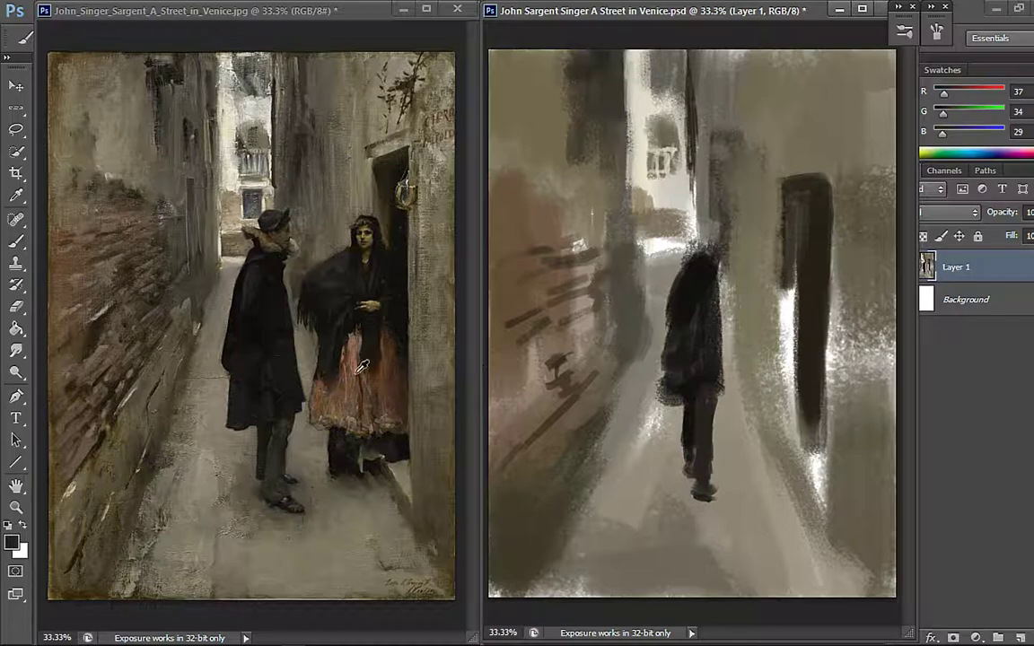
- Reshape the outline of the man's cloak with sampled near-black tones
alt+click(279, 335)
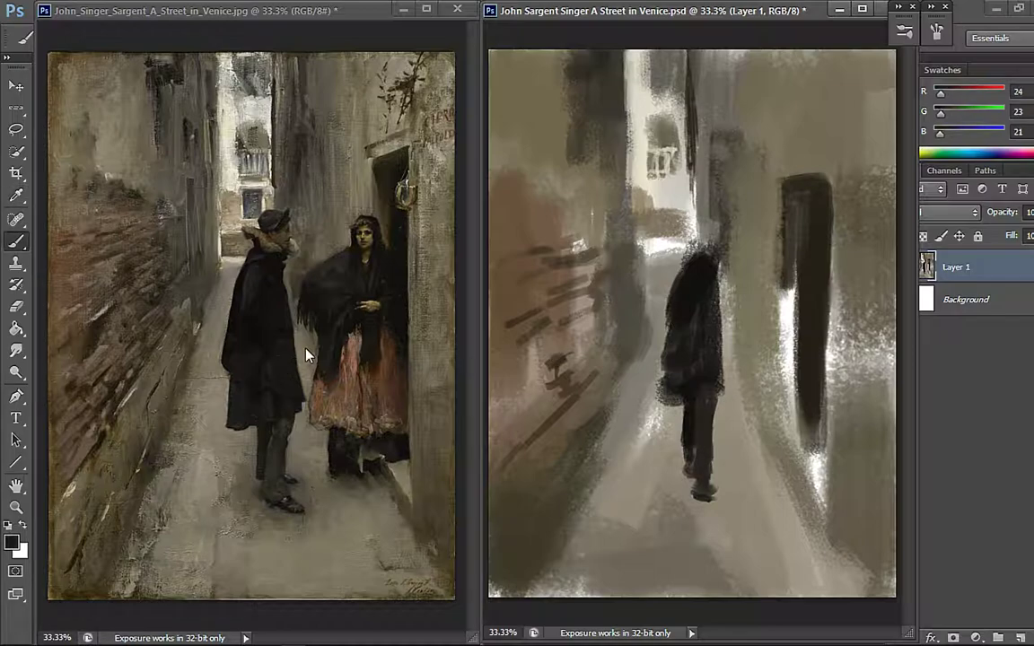
alt+click(665, 357)
mouse_move(666, 376)
mouse_down()
mouse_move(685, 404)
mouse_move(676, 287)
mouse_move(668, 346)
mouse_up()
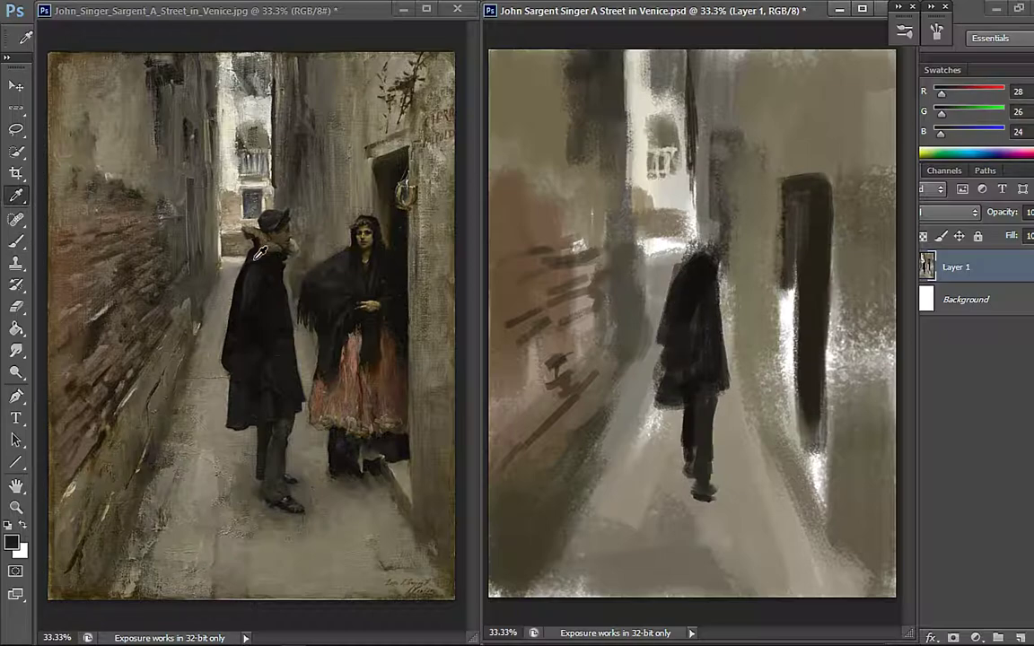
- Paint the man's raised fur collar in beige-brown and add his dark cap above it
alt+click(230, 233)
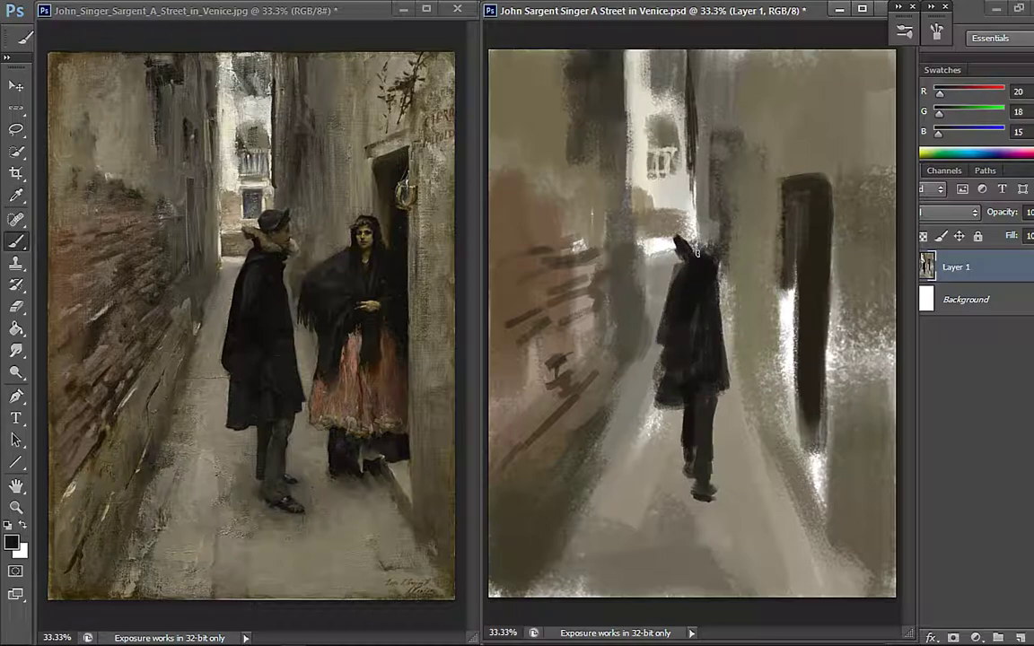
key(alt)
alt+click(266, 229)
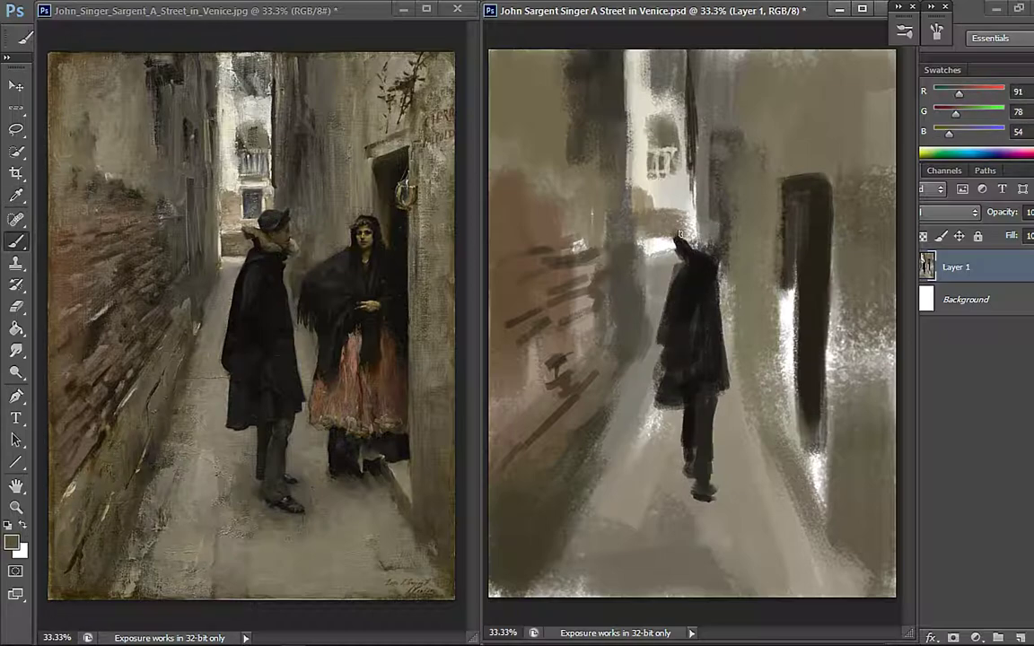
alt+click(689, 239)
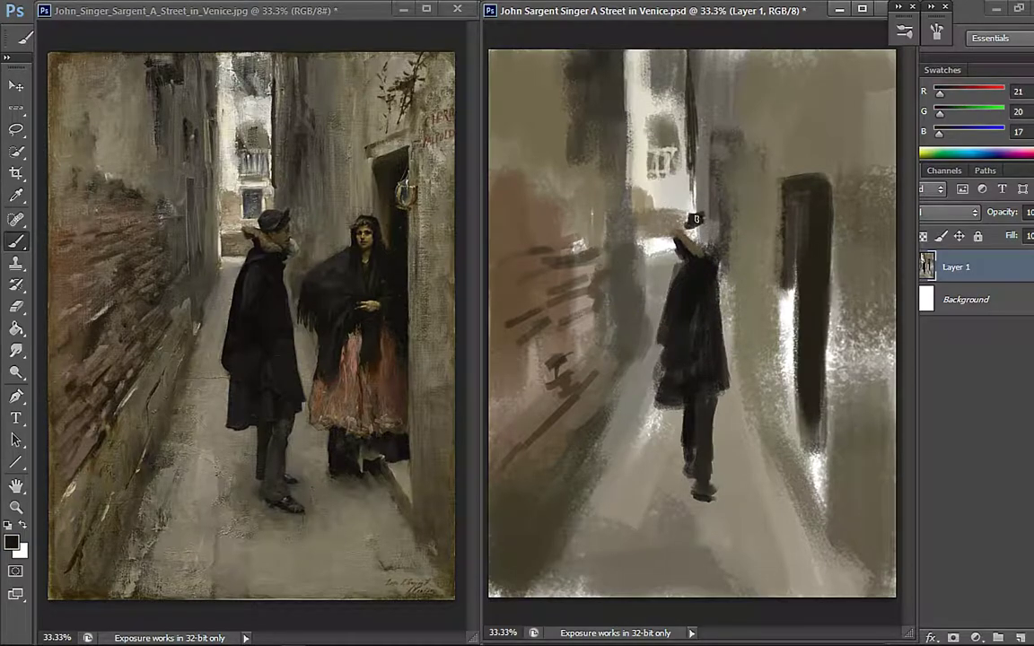
drag(711, 208, 708, 208)
alt+click(256, 214)
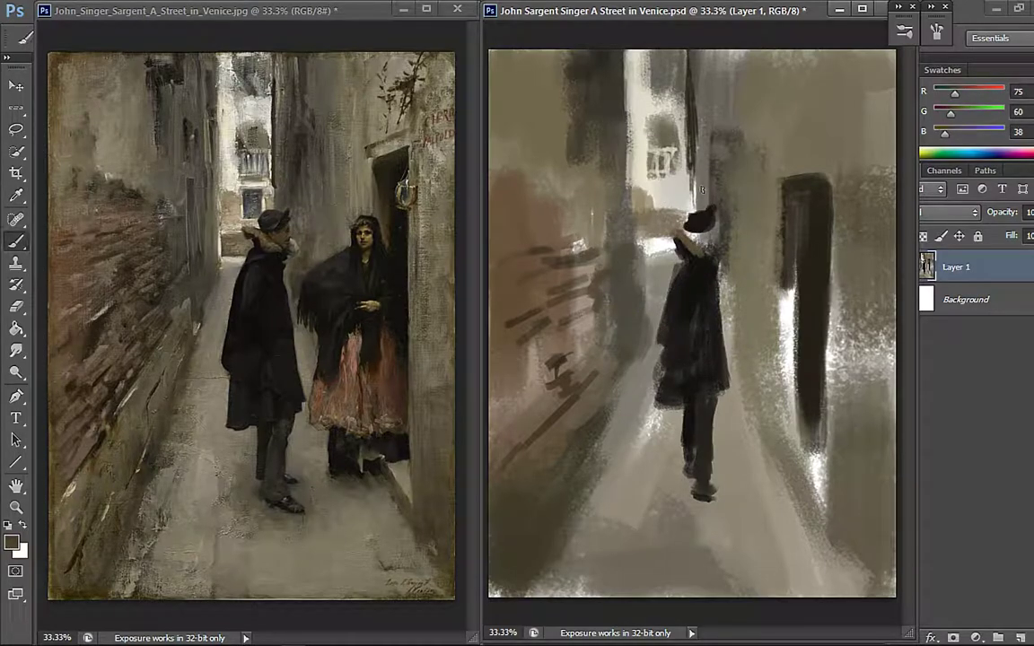
- Refine the man's fur collar and neckline with sampled brown and near-black tones
alt+click(689, 267)
alt+click(688, 239)
drag(684, 251, 700, 252)
alt+click(698, 262)
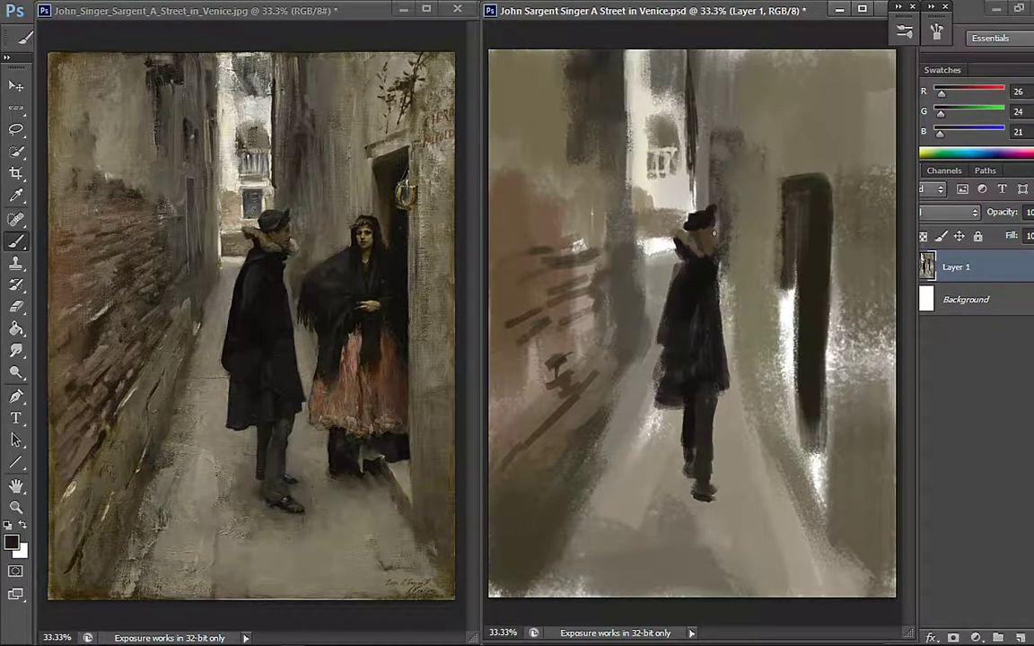
- Define the man's face beneath the cap and touch up his cloak with sampled tones
alt+click(711, 239)
alt+click(709, 234)
alt+click(716, 233)
alt+click(705, 237)
drag(705, 232, 712, 237)
alt+click(707, 264)
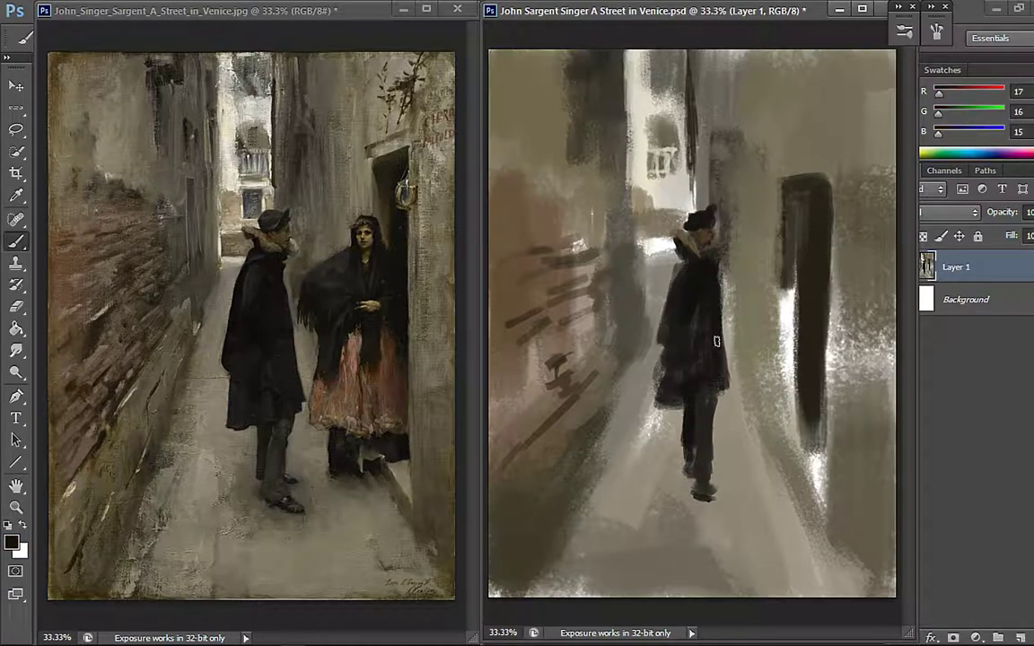
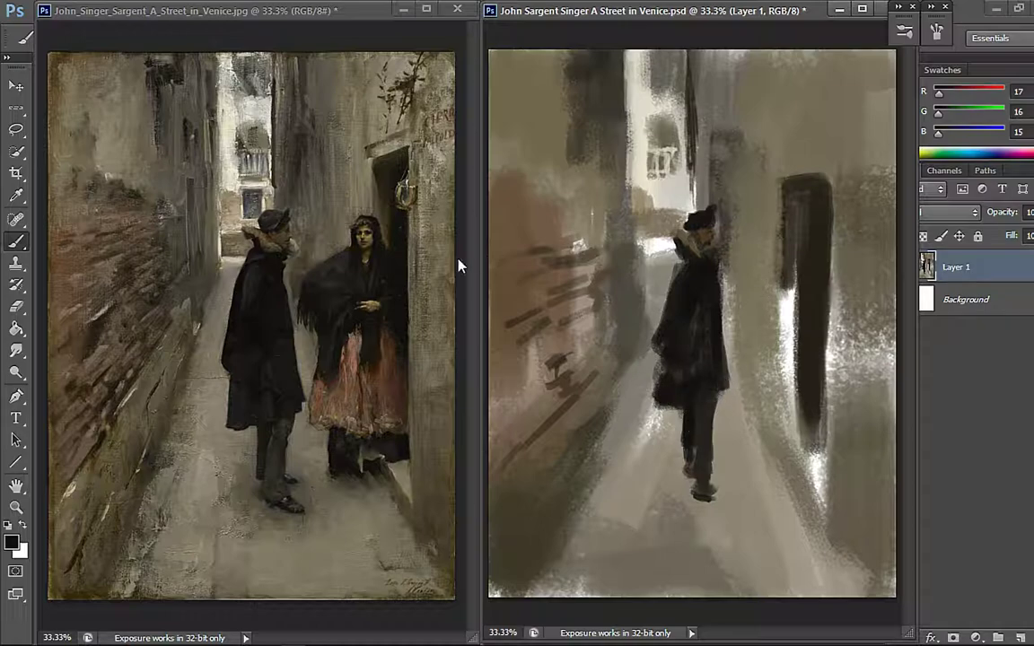
- Block in the woman's black shawl beside the doorway and her salmon-pink skirt below it with colours sampled from the reference
alt+click(355, 277)
alt+click(326, 302)
mouse_move(772, 267)
mouse_down()
mouse_move(764, 306)
mouse_move(772, 295)
mouse_move(785, 303)
mouse_move(758, 298)
mouse_move(779, 324)
mouse_move(778, 352)
mouse_move(765, 351)
mouse_move(762, 371)
mouse_move(748, 312)
mouse_move(775, 359)
mouse_move(777, 381)
mouse_move(765, 382)
mouse_move(766, 359)
mouse_move(781, 347)
mouse_move(762, 379)
mouse_move(783, 359)
mouse_up()
alt+click(341, 400)
alt+click(783, 316)
mouse_move(783, 303)
mouse_down()
mouse_move(778, 272)
mouse_move(800, 317)
mouse_move(772, 285)
mouse_move(756, 337)
mouse_move(770, 309)
mouse_move(762, 300)
mouse_move(763, 313)
mouse_move(789, 260)
mouse_move(750, 311)
mouse_up()
- Shape the woman's shawl and add her dark shawl-covered head against the doorway
alt+click(777, 292)
alt+click(765, 301)
alt+click(764, 260)
mouse_move(773, 251)
mouse_down()
mouse_move(790, 246)
mouse_move(798, 205)
mouse_up()
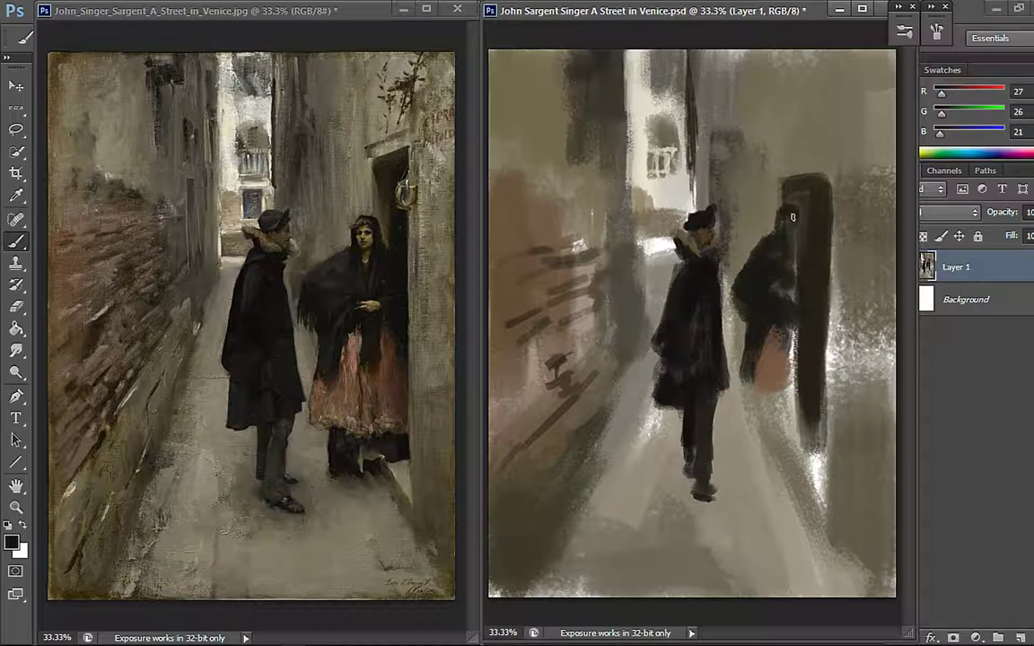
- Refine the woman's dark shawl-covered head and shoulder against the doorway using brown and near-black tones sampled from the reference and canvas
key(i)
click(373, 252)
key(b)
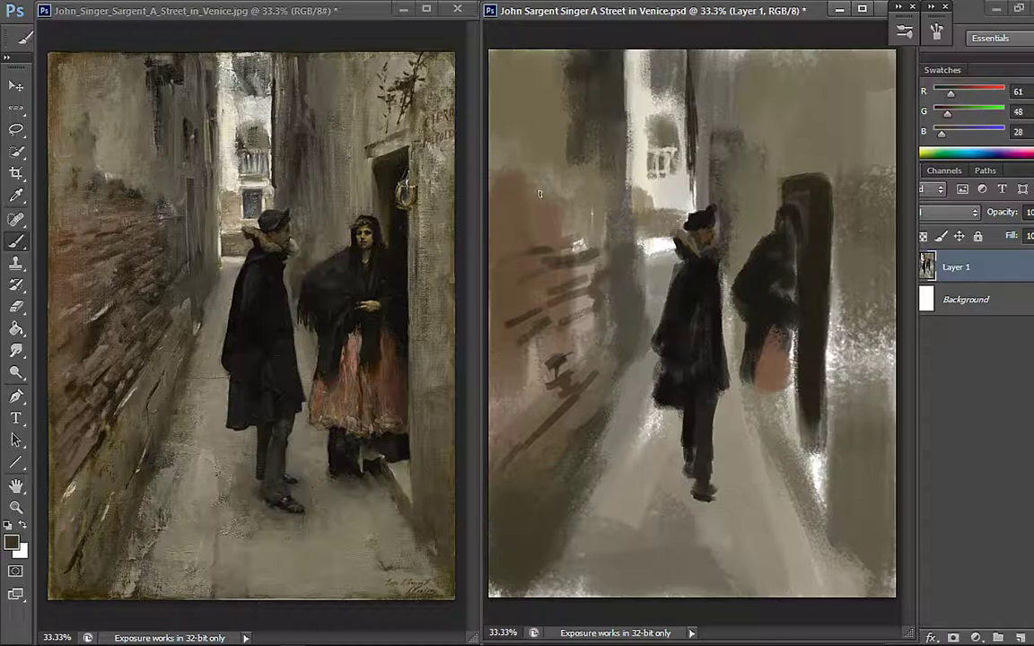
alt+click(788, 243)
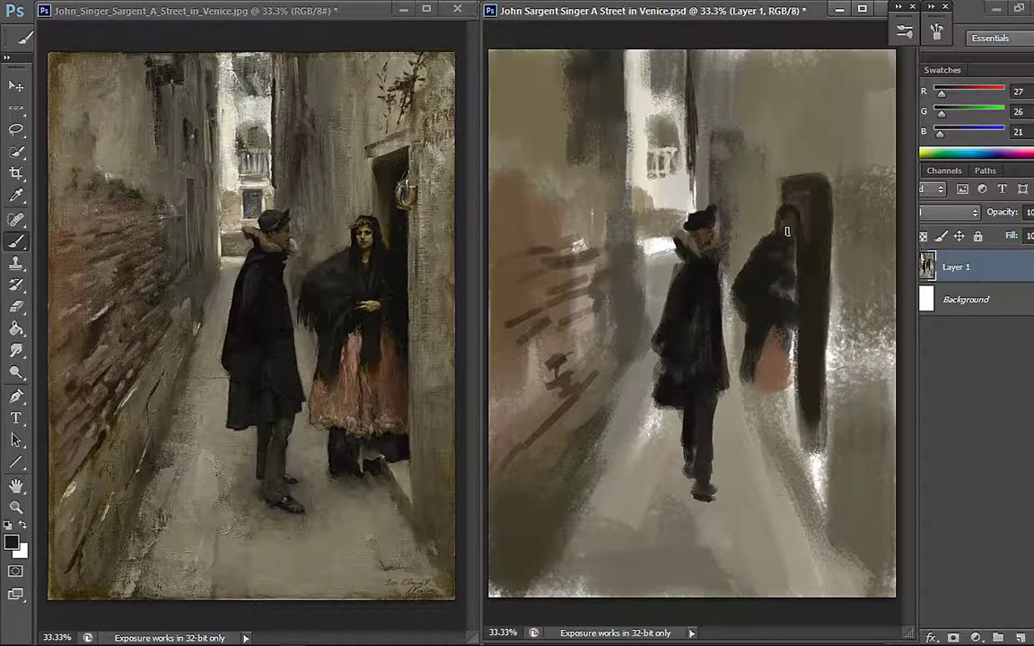
alt+click(772, 248)
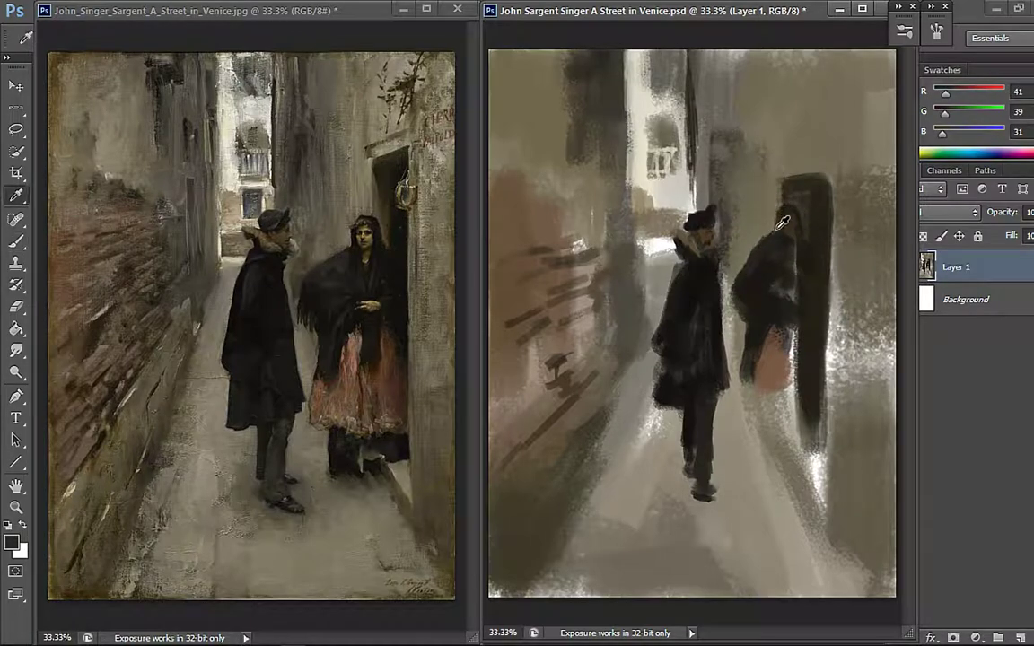
alt+click(771, 221)
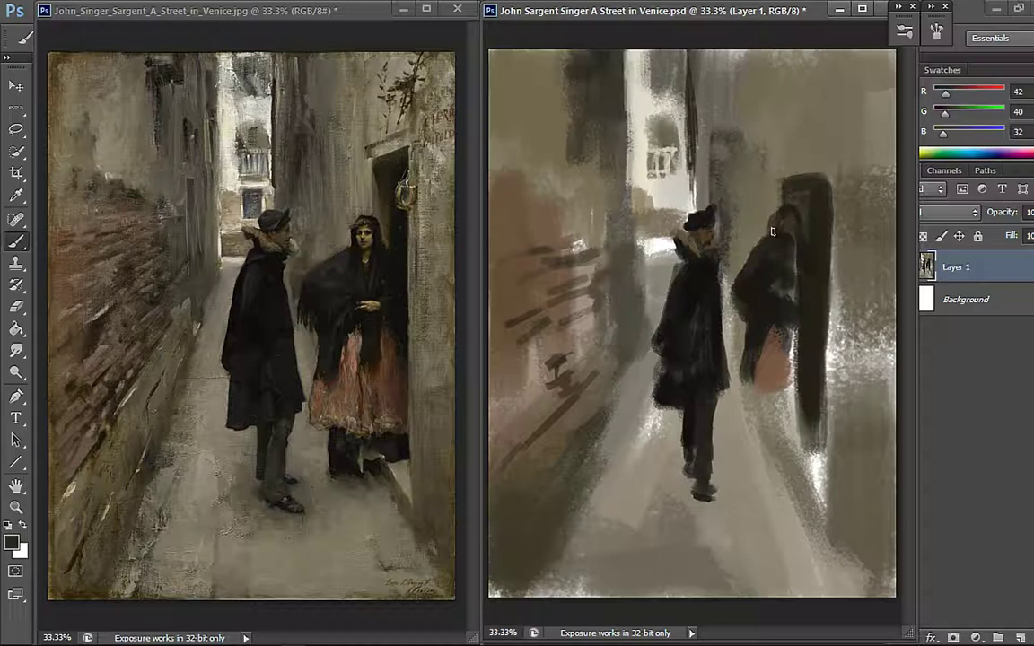
alt+click(431, 263)
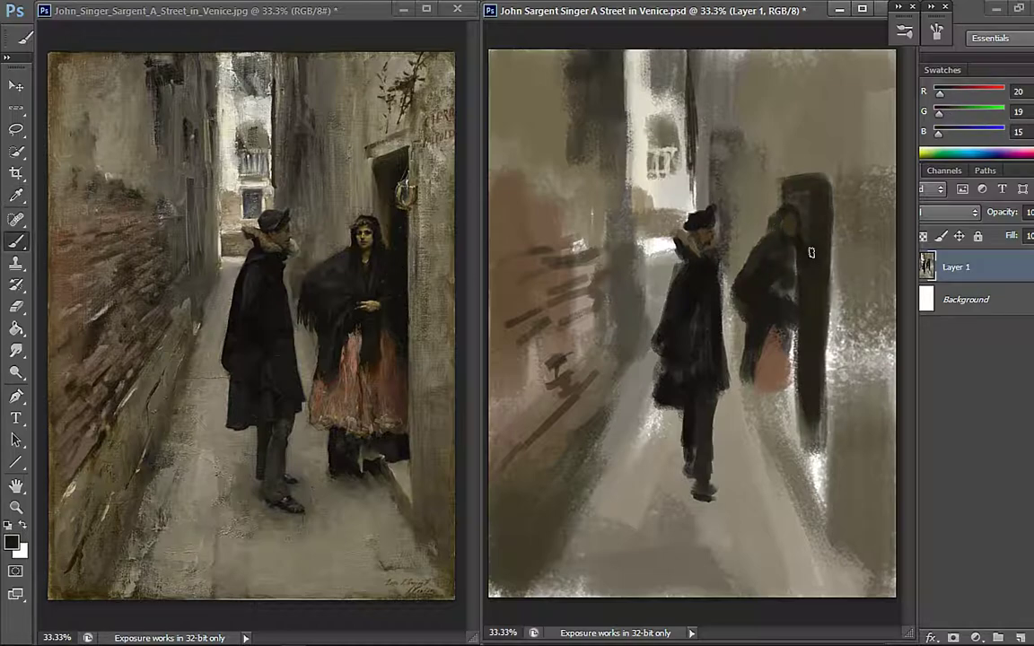
- Extend the woman's skirt across the doorway in sampled reddish-brown and shape the dark shawl edge above it
alt+click(772, 319)
alt+click(357, 320)
drag(798, 358, 797, 328)
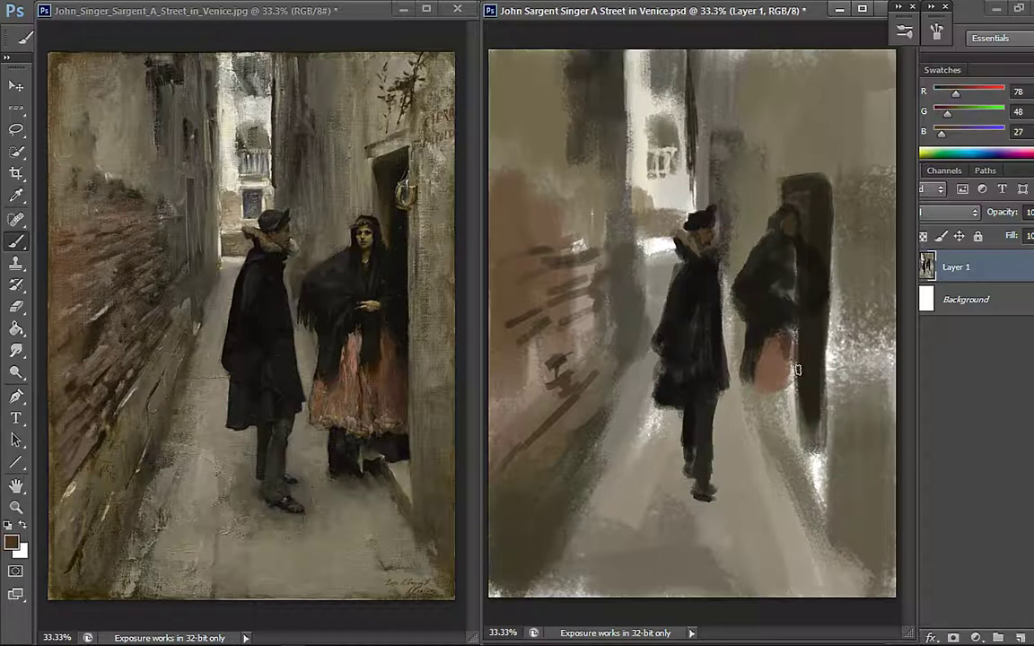
alt+click(800, 305)
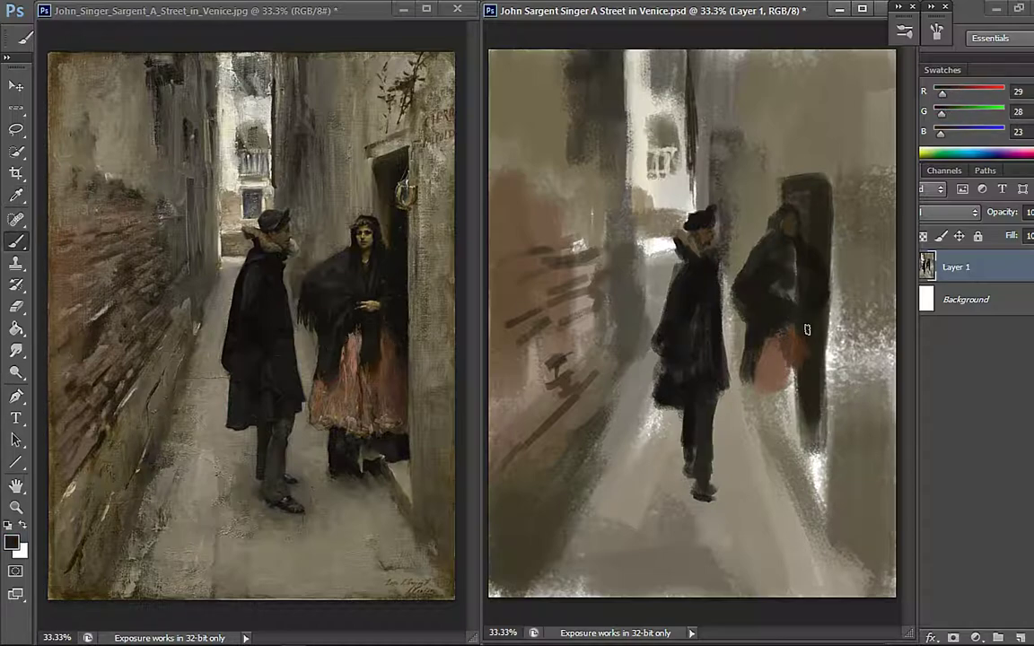
mouse_move(807, 330)
mouse_down()
mouse_move(804, 363)
mouse_move(788, 329)
mouse_up()
alt+click(803, 362)
alt+click(799, 357)
- Widen the woman's salmon-pink skirt toward its hem and block in her near-black underskirt and feet beneath it
alt+click(353, 346)
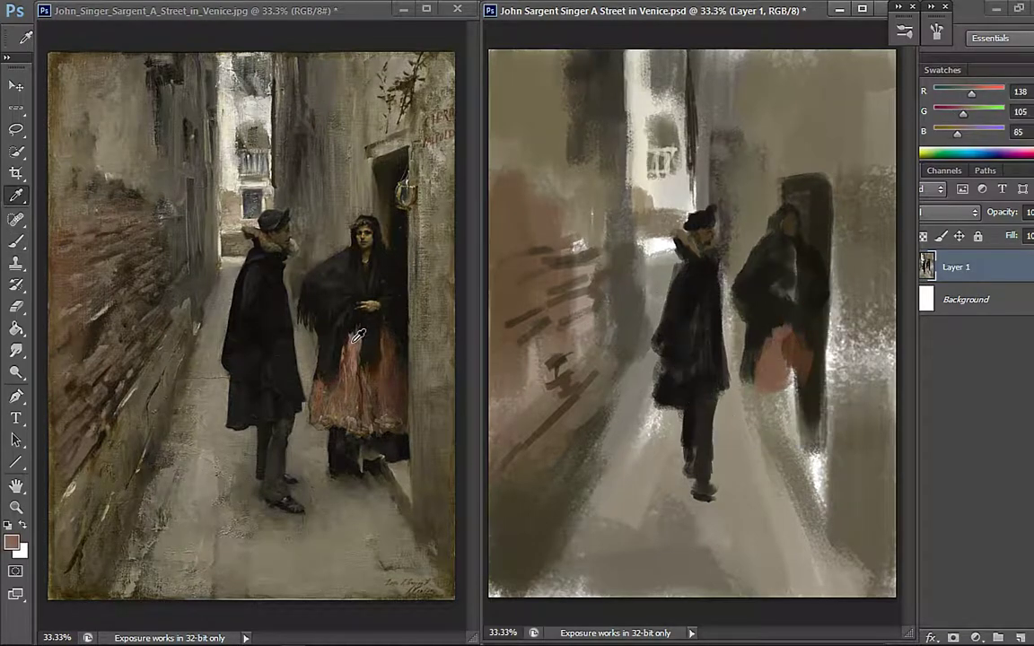
alt+click(766, 321)
mouse_move(773, 325)
mouse_down()
mouse_move(754, 370)
mouse_move(755, 362)
mouse_move(752, 405)
mouse_move(799, 423)
mouse_move(758, 390)
mouse_move(778, 453)
mouse_move(765, 416)
mouse_move(797, 441)
mouse_move(815, 423)
mouse_move(814, 477)
mouse_up()
alt+click(763, 370)
alt+click(404, 440)
alt+click(396, 474)
alt+click(806, 457)
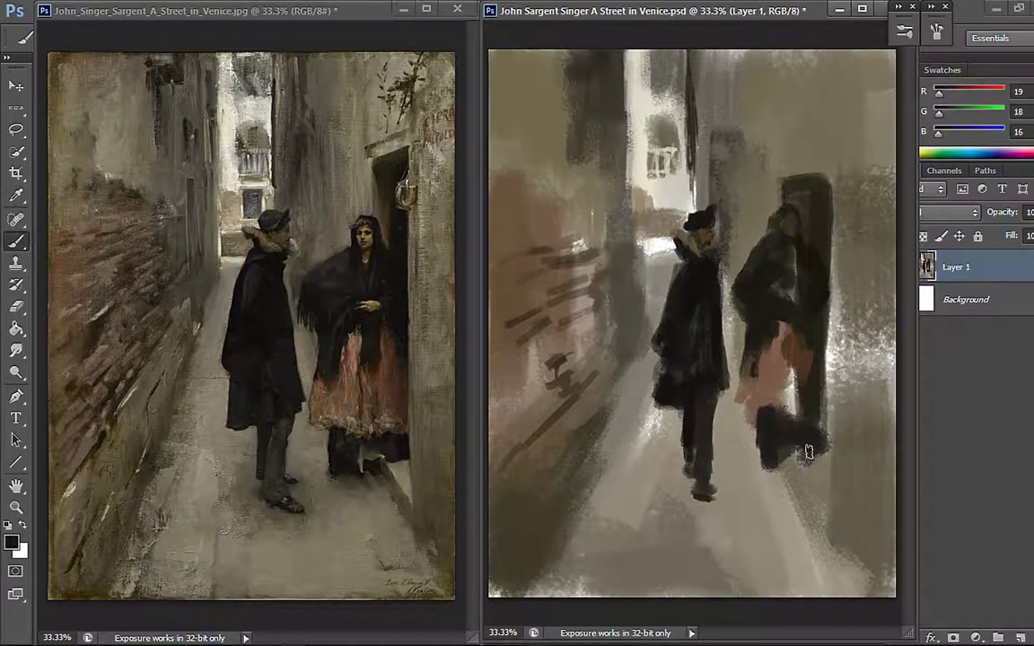
alt+click(802, 453)
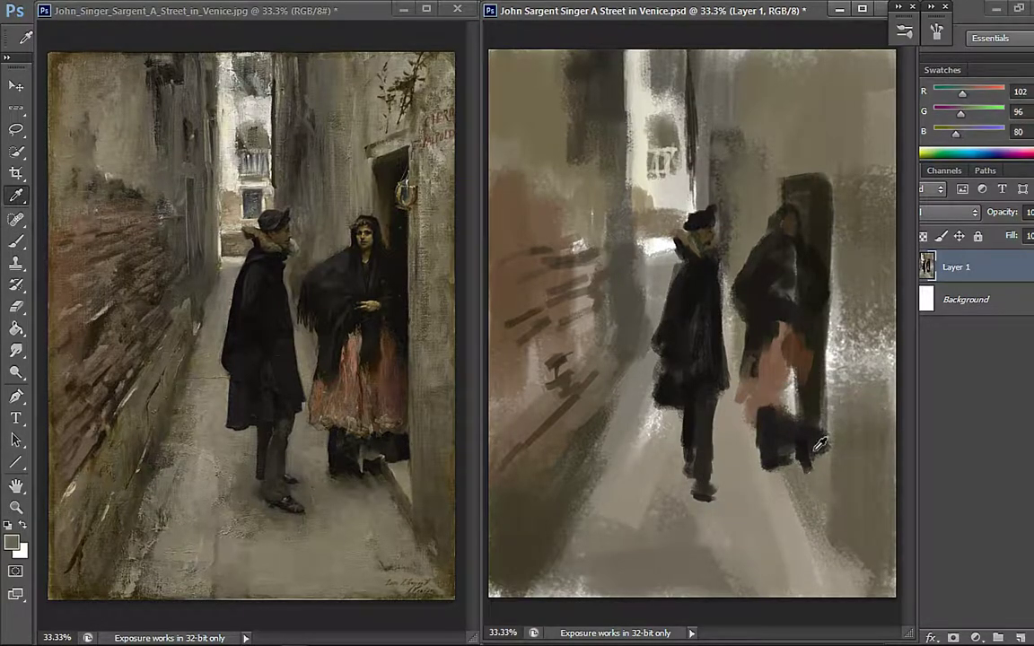
- Paint a dark diagonal shadow from the woman's feet along the base of the wall beside the doorway
alt+click(813, 449)
mouse_move(804, 457)
mouse_down()
mouse_move(799, 472)
mouse_move(854, 553)
mouse_move(853, 526)
mouse_up()
alt+click(878, 503)
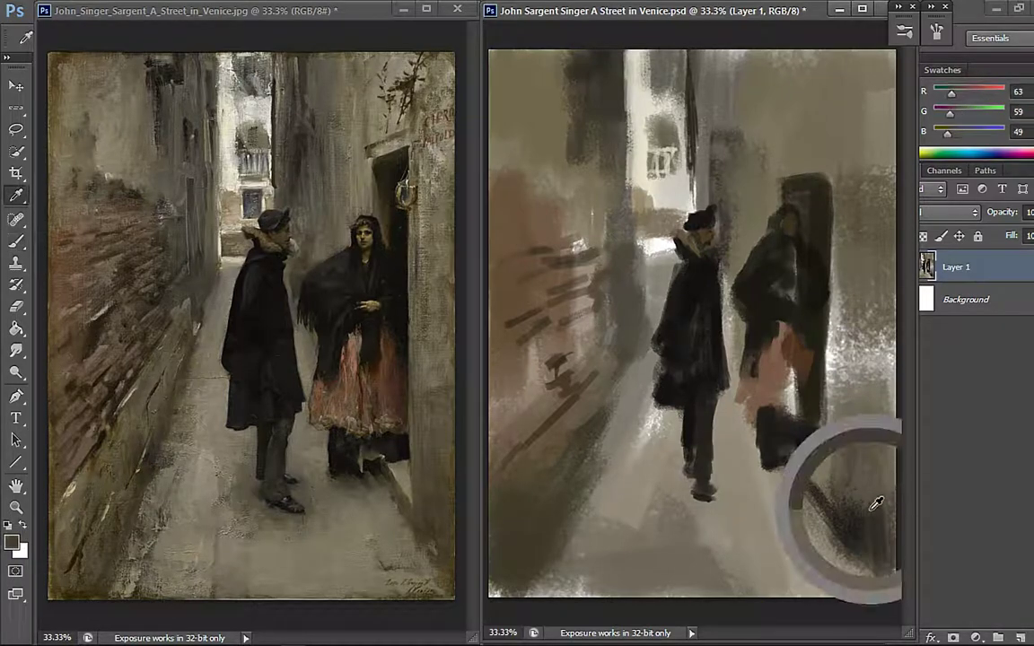
- Define the doorway's outer edge with near-black and cover the pale patches on the adjoining wall with sampled tones
alt+click(412, 289)
drag(841, 244, 843, 382)
alt+click(813, 297)
drag(819, 247, 817, 374)
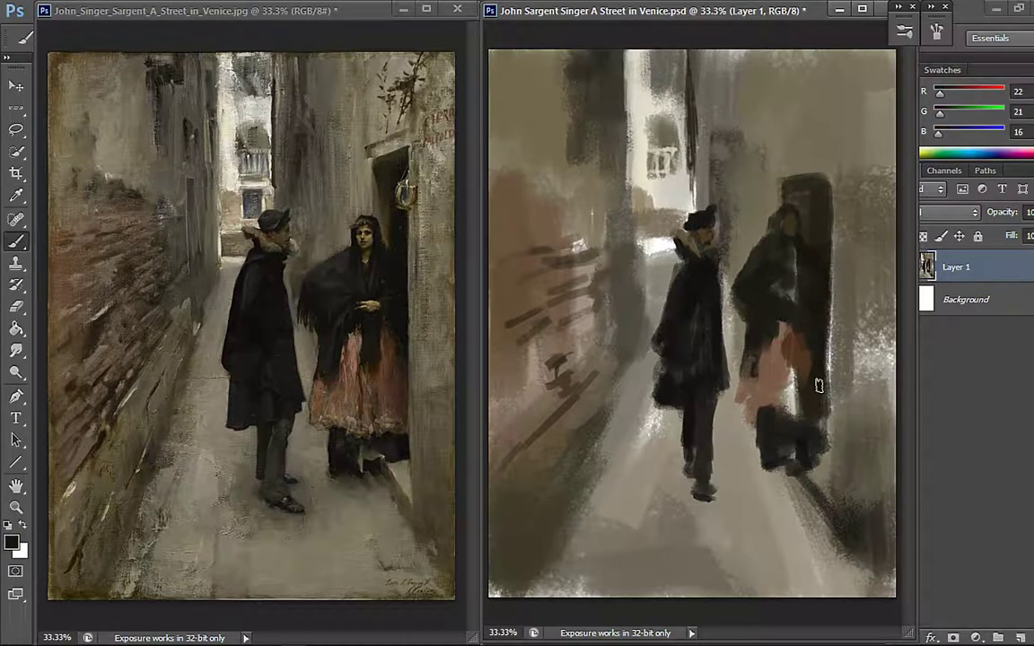
mouse_move(824, 254)
mouse_down()
mouse_move(826, 440)
mouse_move(844, 417)
mouse_up()
alt+click(842, 254)
drag(839, 350, 837, 399)
- Fill out the woman's skirt with sampled reddish tones and hang the near-black end of her shawl down its front
alt+click(818, 288)
alt+click(750, 369)
mouse_move(758, 359)
mouse_down()
mouse_move(796, 386)
mouse_move(813, 420)
mouse_up()
alt+click(385, 376)
mouse_move(802, 360)
mouse_down()
mouse_move(806, 418)
mouse_move(816, 353)
mouse_move(822, 400)
mouse_move(799, 374)
mouse_move(803, 360)
mouse_move(827, 368)
mouse_move(822, 388)
mouse_move(821, 334)
mouse_move(787, 388)
mouse_move(788, 335)
mouse_up()
alt+click(799, 346)
alt+click(401, 383)
alt+click(805, 340)
alt+click(375, 322)
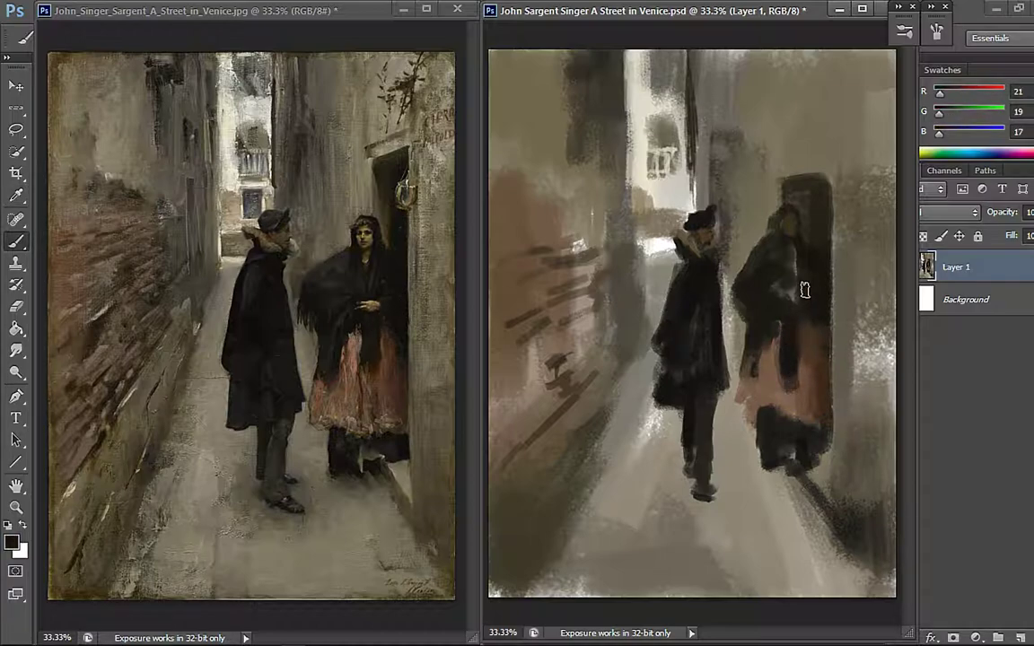
- Paint the woman's olive-tan hand at the front of her shawl and trim it with the shawl's dark tone
alt+click(341, 269)
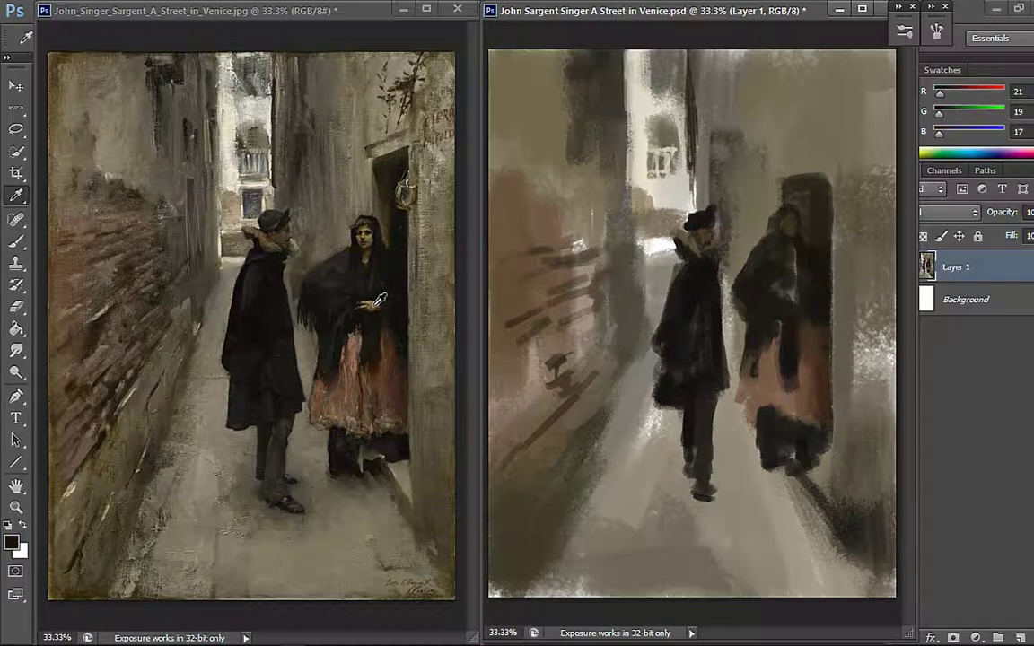
click(795, 304)
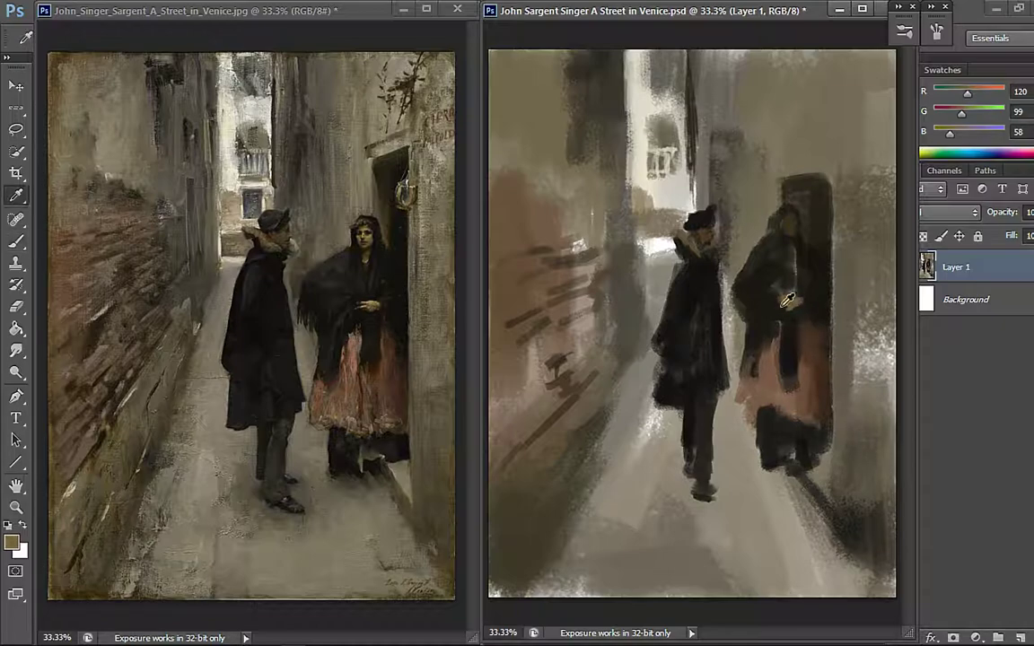
alt+click(777, 300)
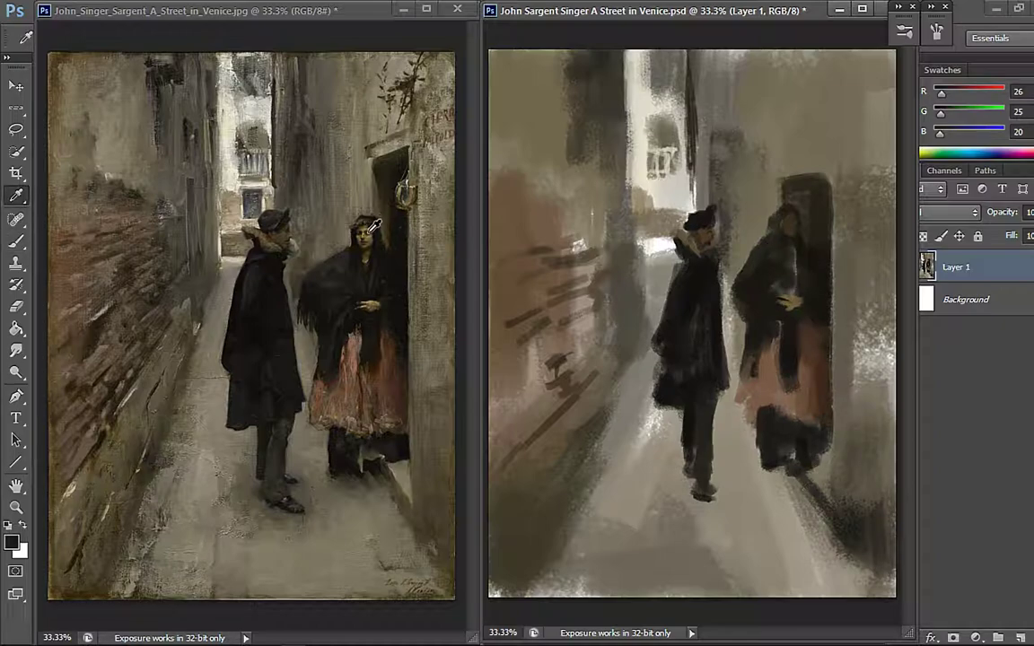
- Block in the woman's face beneath her shawl with olive-brown skin tones and near-black edges
alt+click(339, 203)
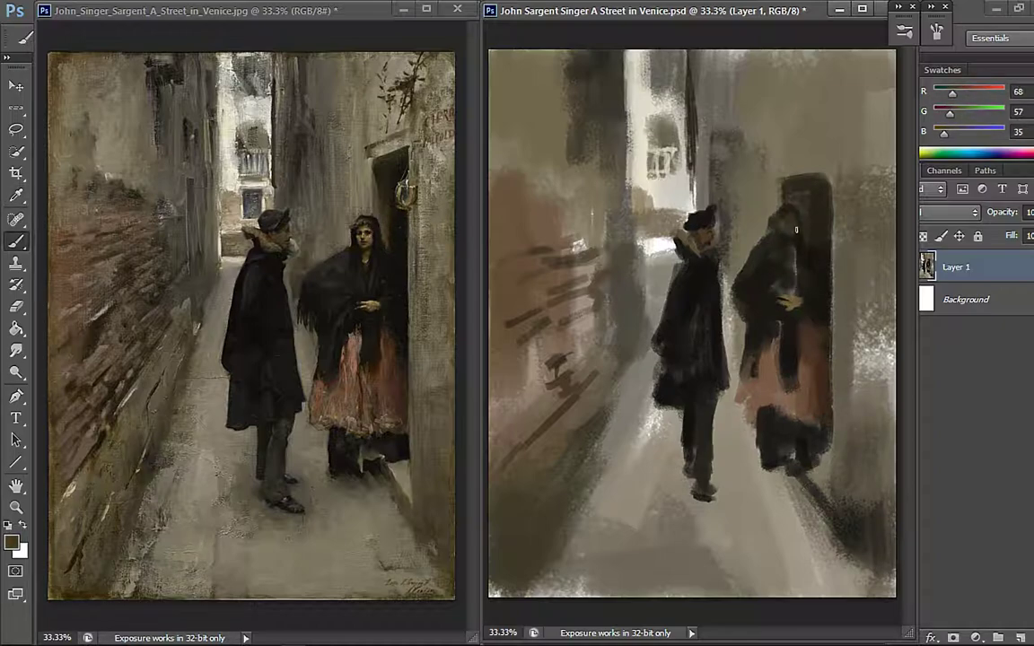
alt+click(338, 204)
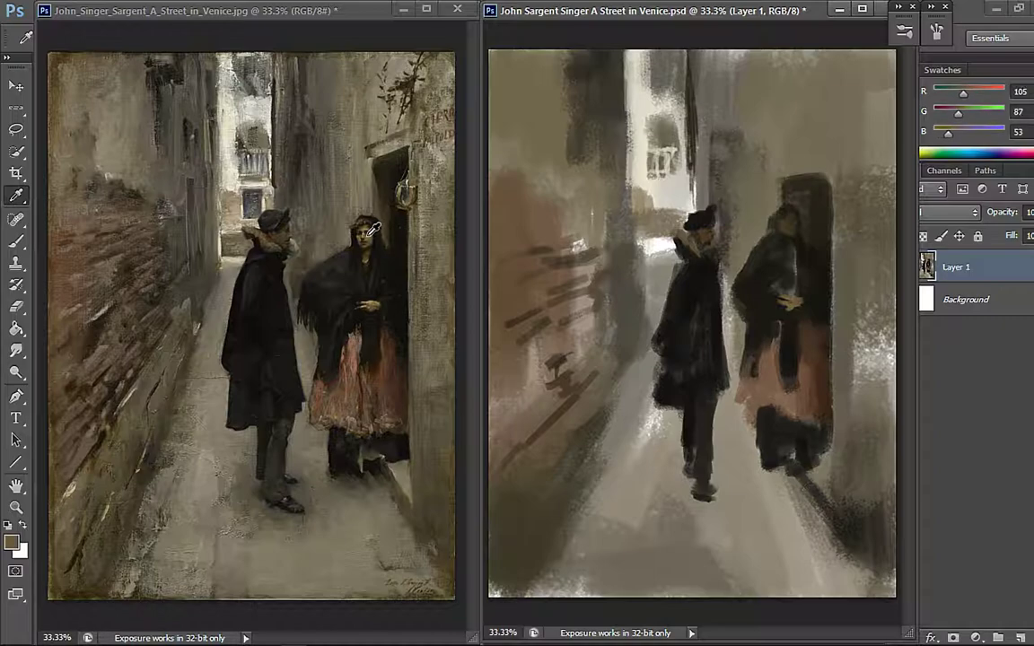
alt+click(782, 223)
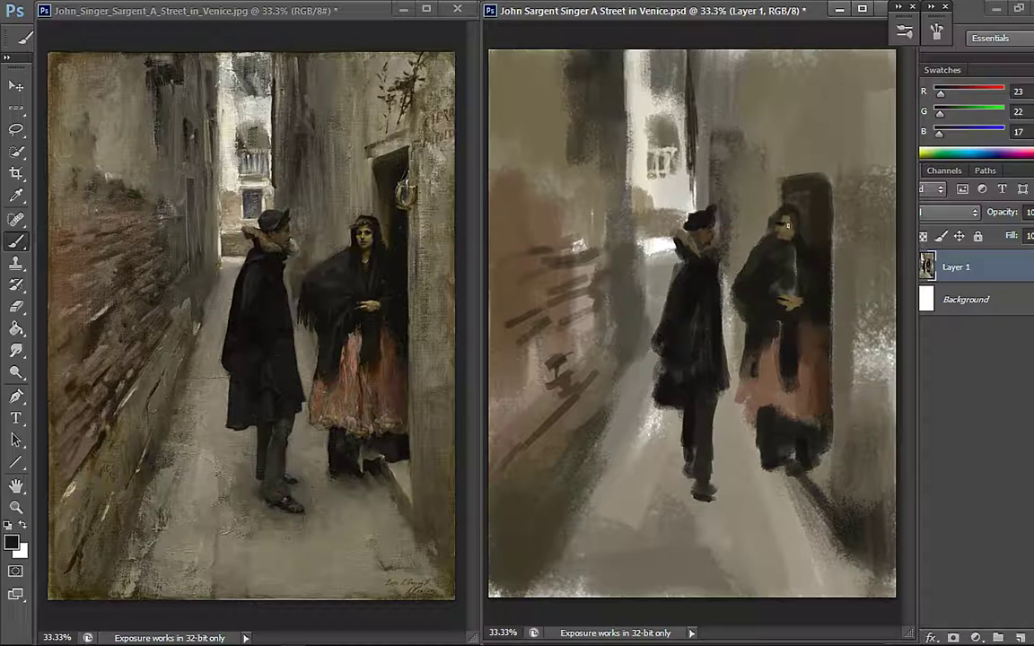
alt+click(793, 224)
drag(790, 229, 792, 239)
- Reshape the woman's face with sampled skin tones and add dark accents for her eyes
alt+click(784, 224)
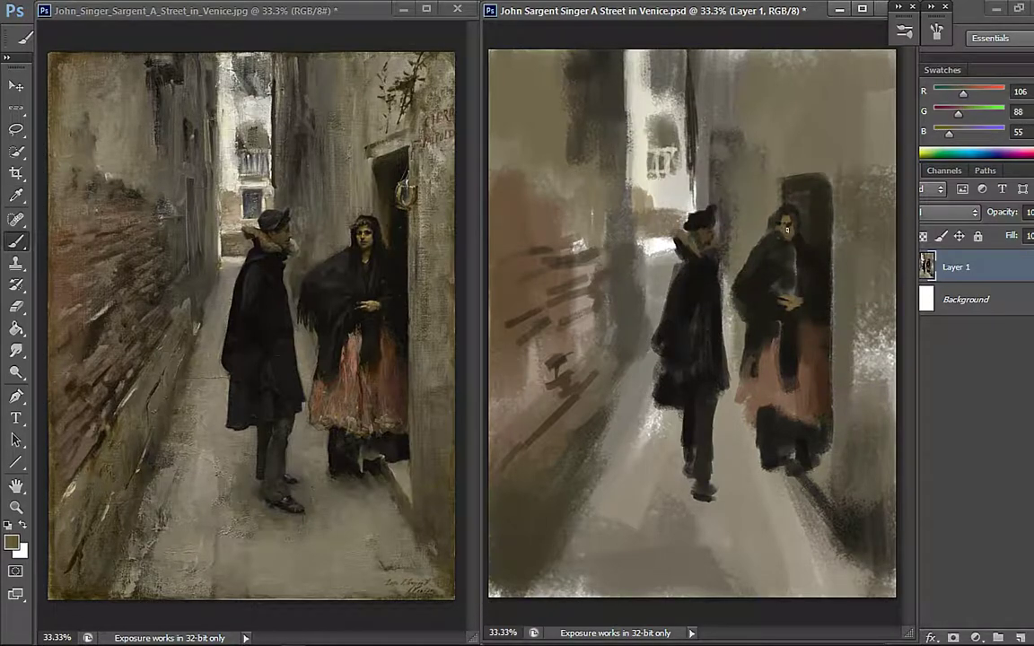
alt+click(798, 221)
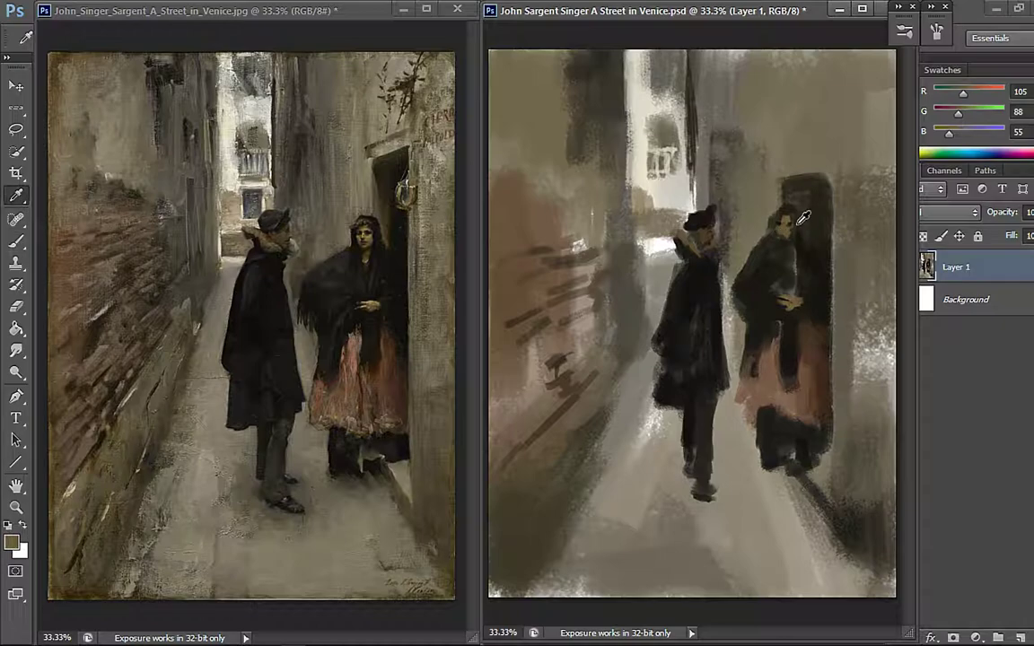
alt+click(782, 224)
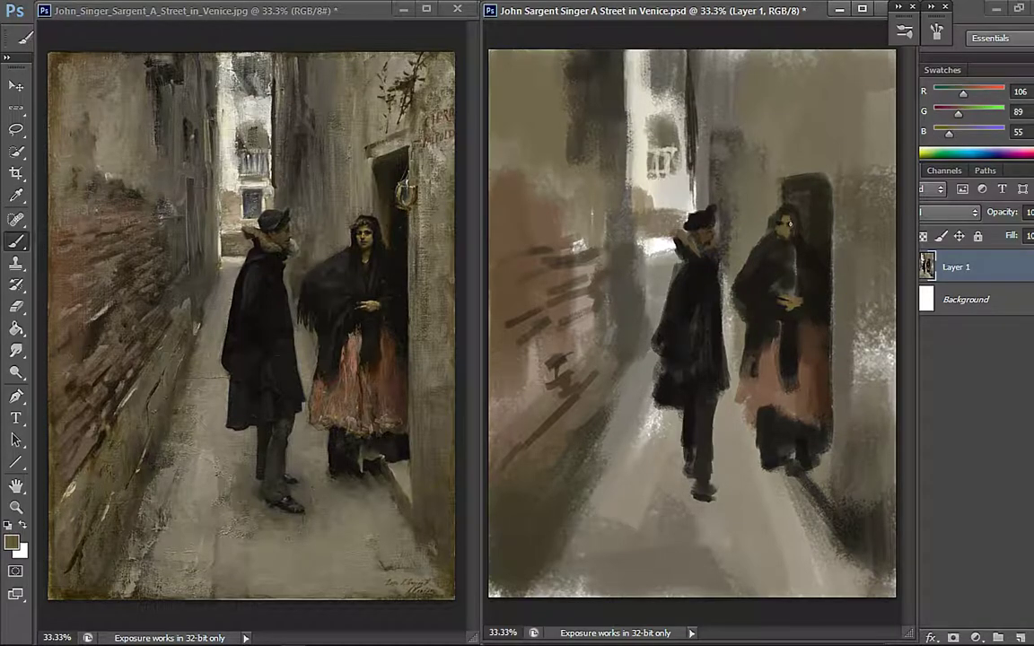
alt+click(789, 227)
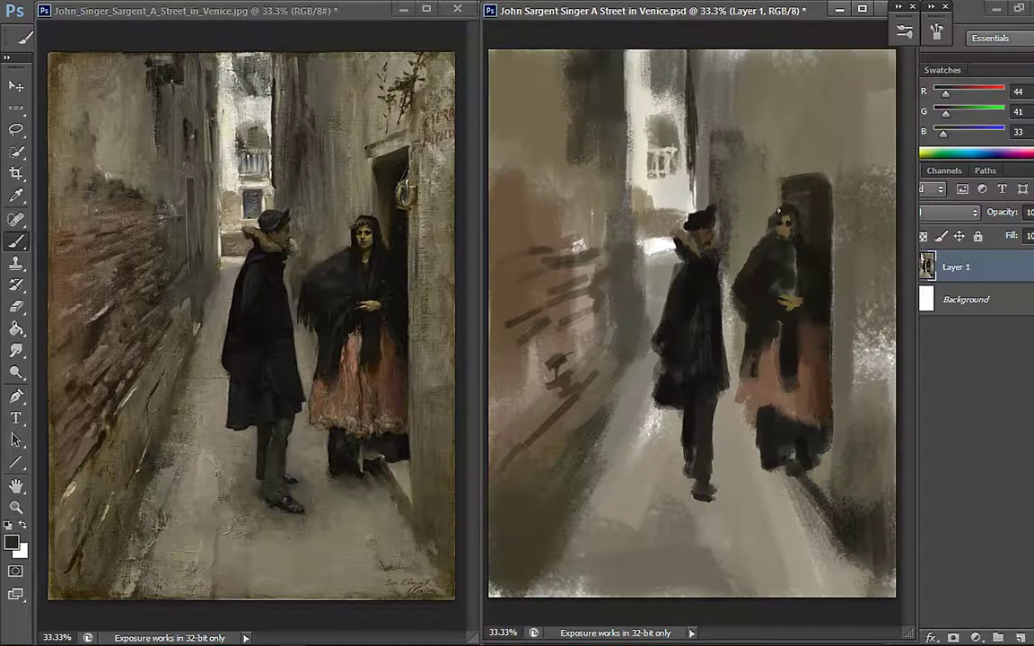
- Tidy the outline of the woman's head, neck and shoulder using the grey-brown wall colour and darker sampled tones
alt+click(767, 213)
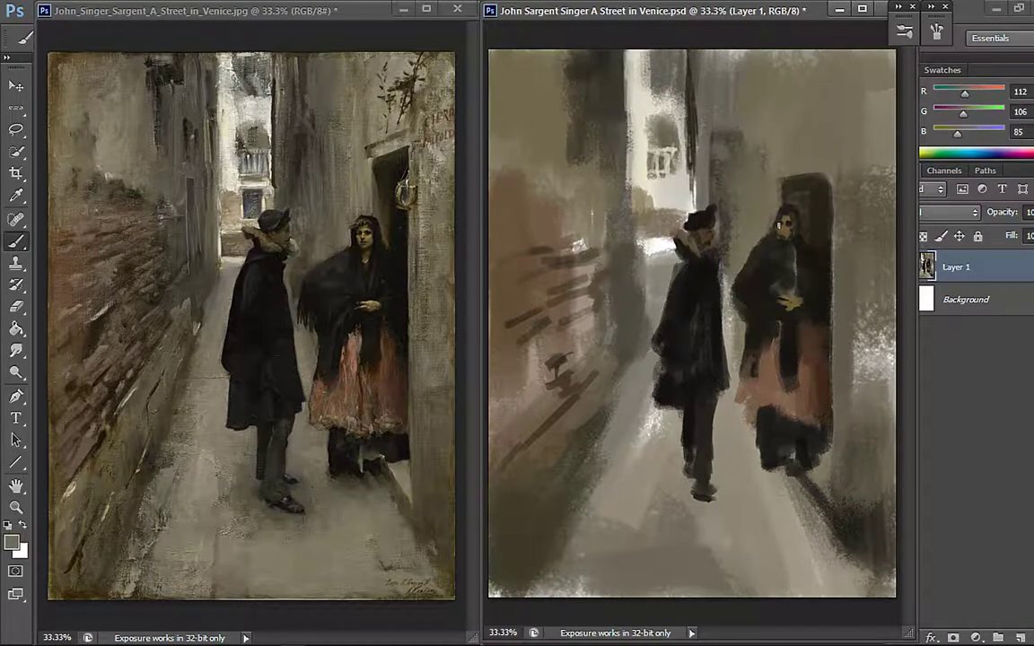
alt+click(779, 234)
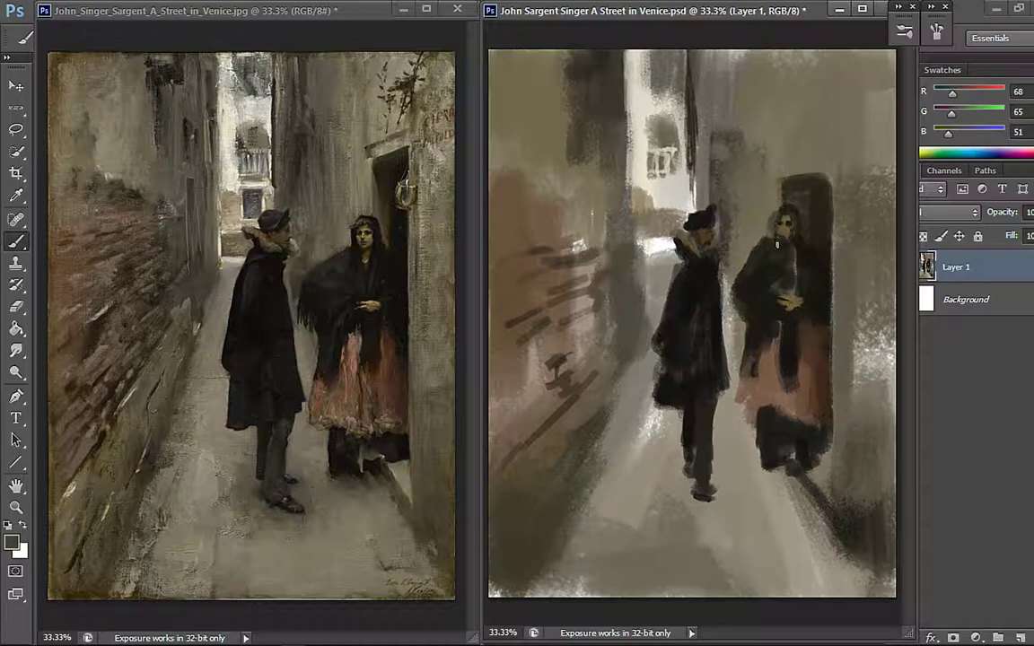
alt+click(768, 237)
alt+click(775, 238)
alt+click(766, 236)
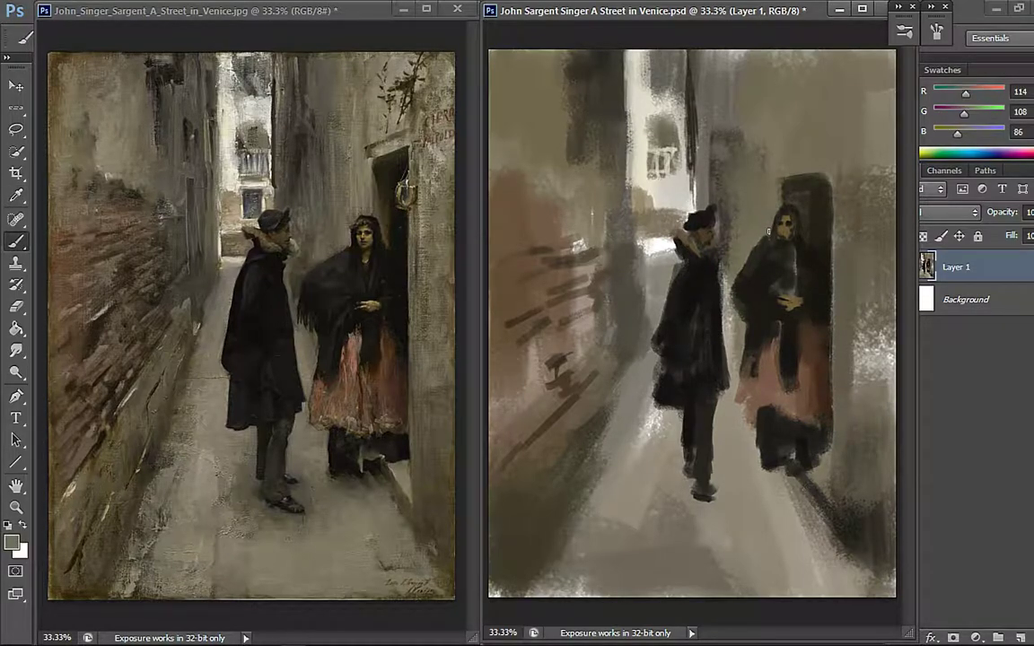
- Rework the woman's shawl around her neck and deepen her facial shadows with near-black tones sampled from the canvas
alt+click(804, 242)
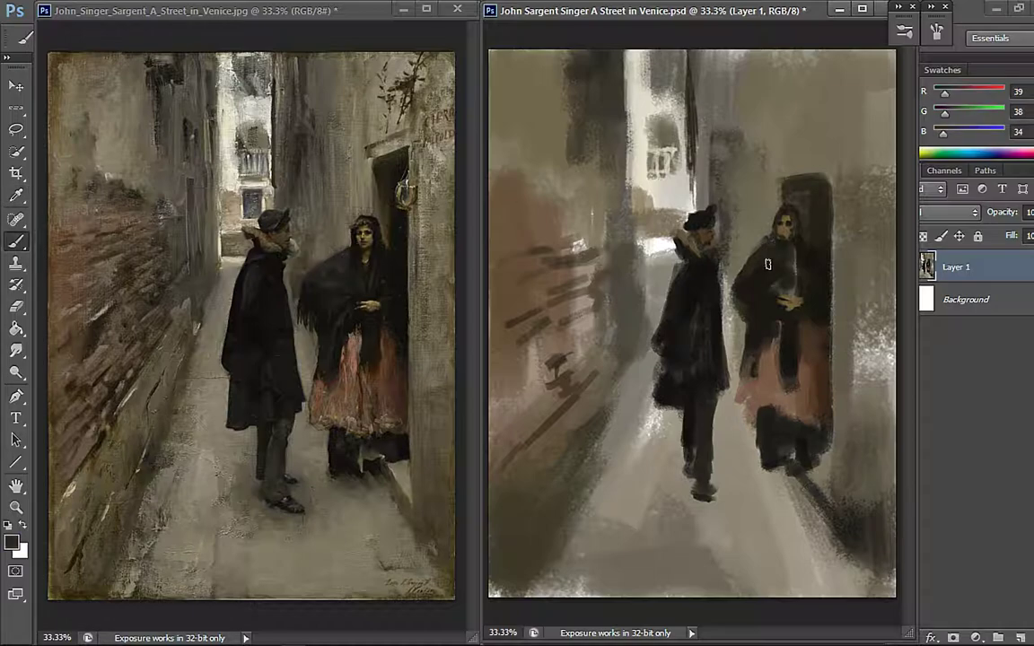
alt+click(776, 237)
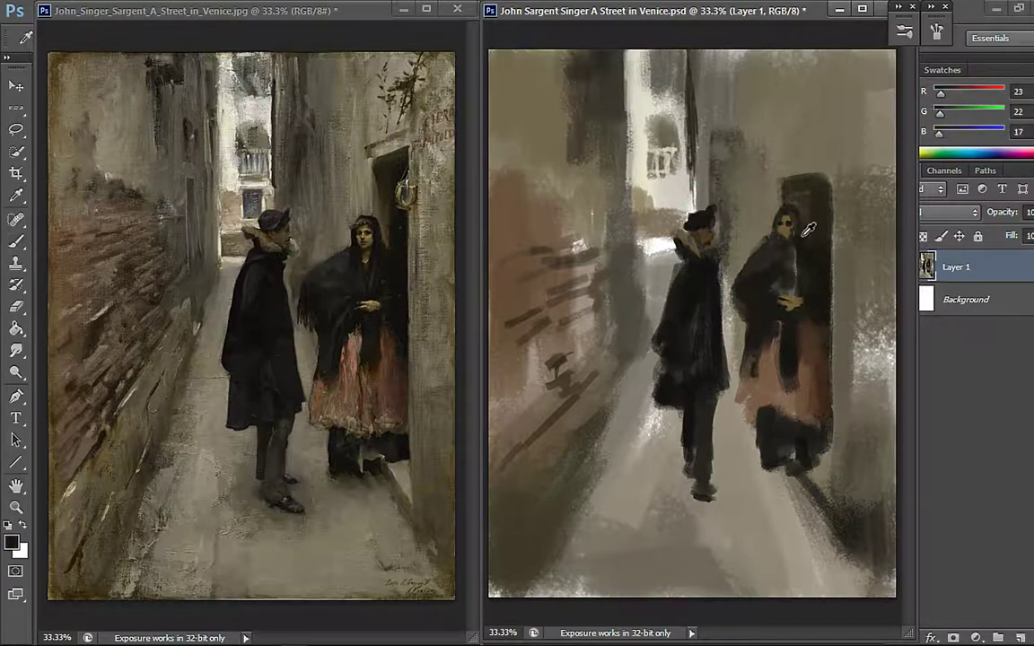
alt+click(784, 235)
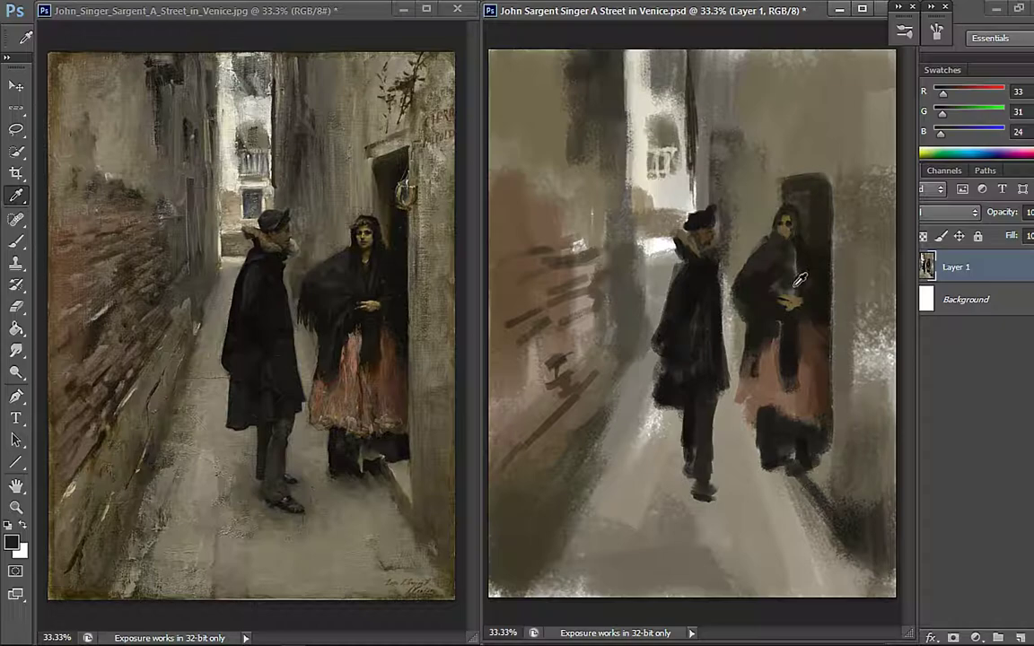
alt+click(685, 263)
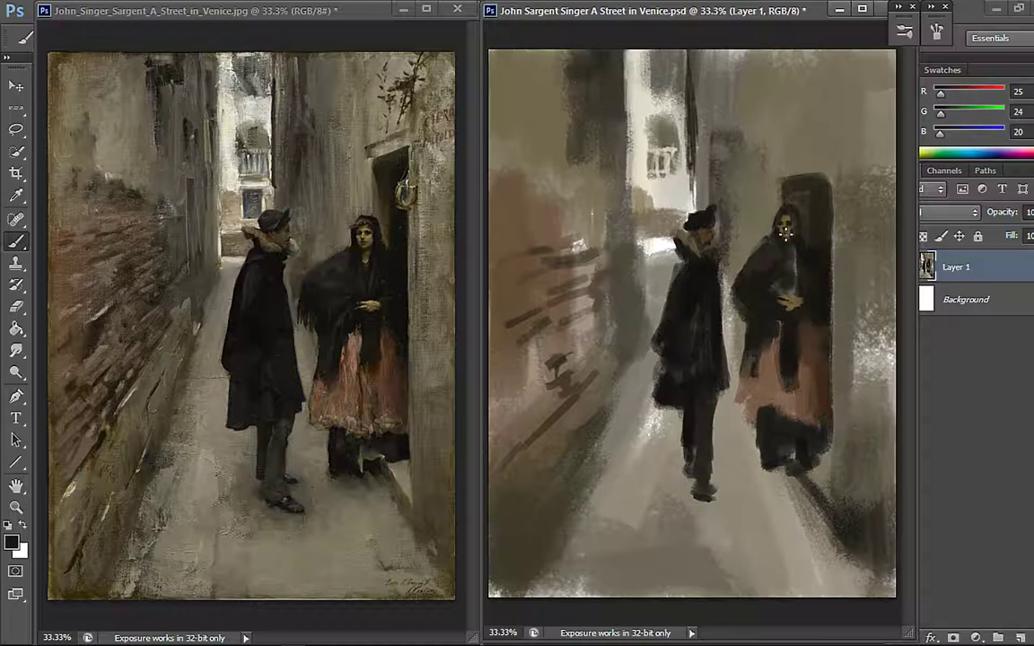
alt+click(781, 231)
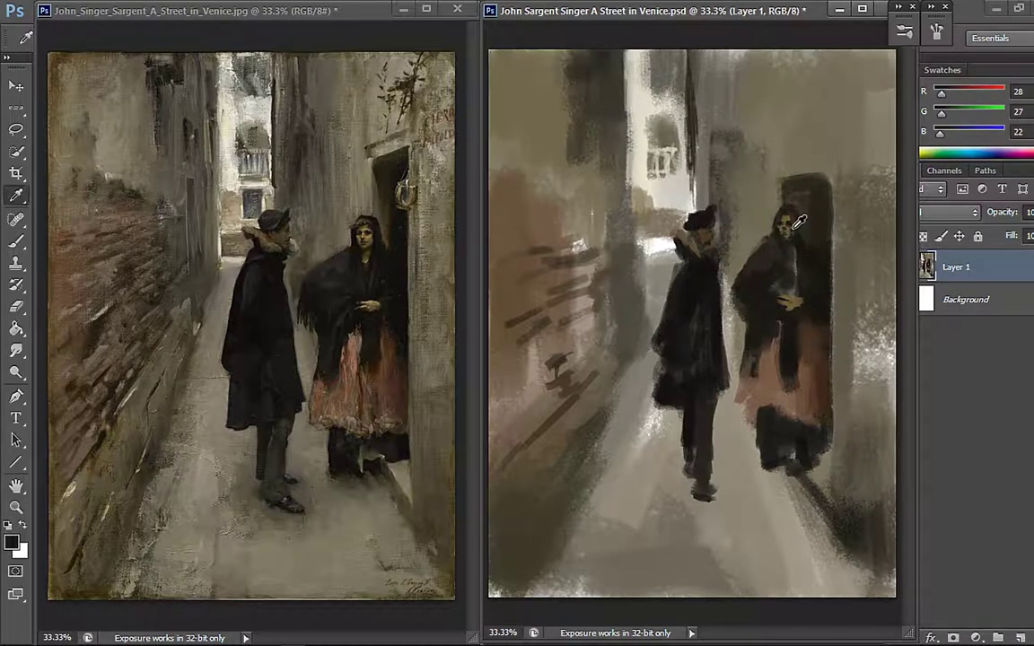
alt+click(797, 215)
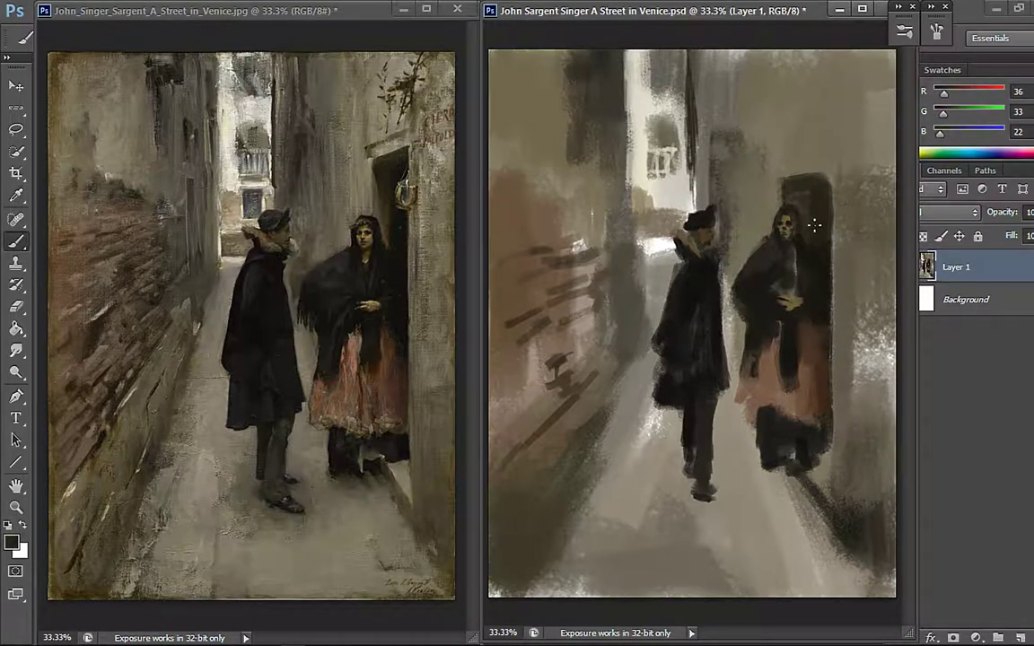
- Add pale warm highlights (RGB 223, 194, 138) to the woman's face and soften them with sampled skin tones
alt+click(791, 300)
click(13, 543)
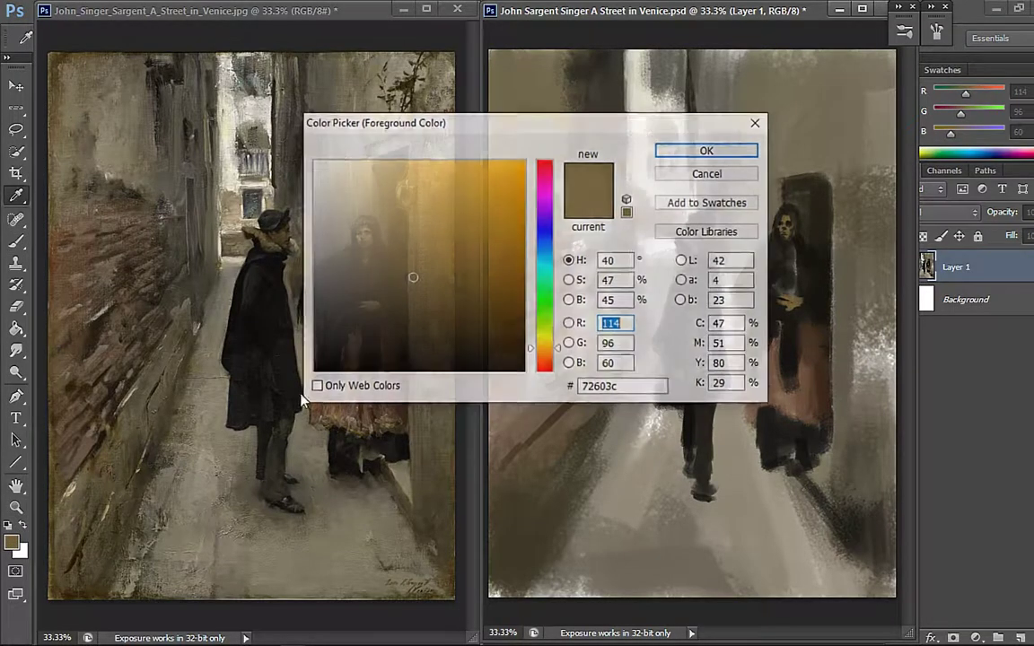
click(392, 185)
key(Return)
key(b)
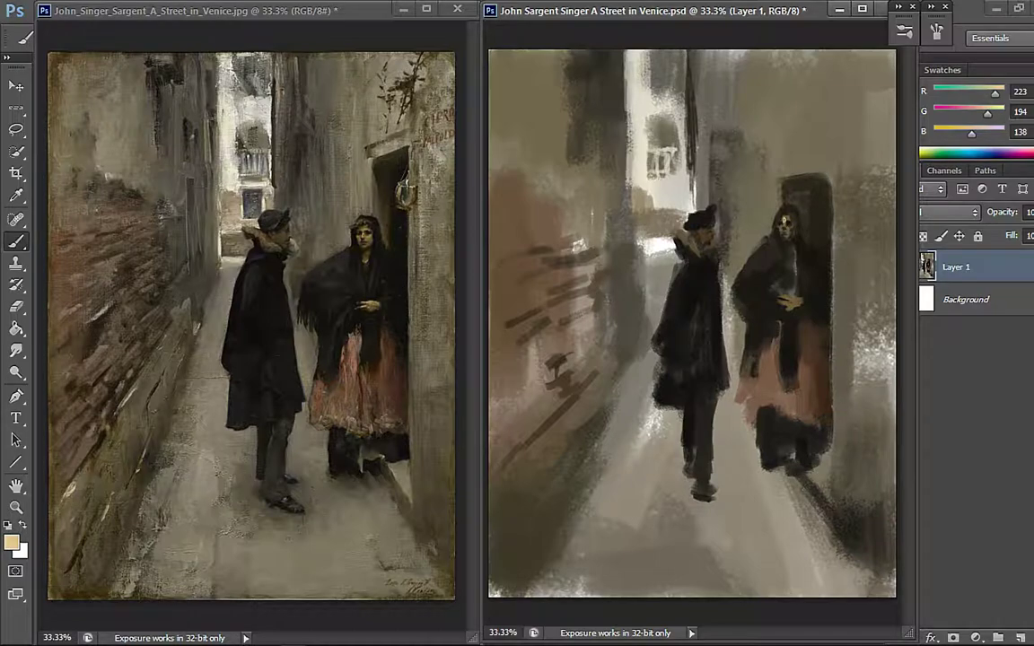
alt+click(786, 220)
alt+click(788, 225)
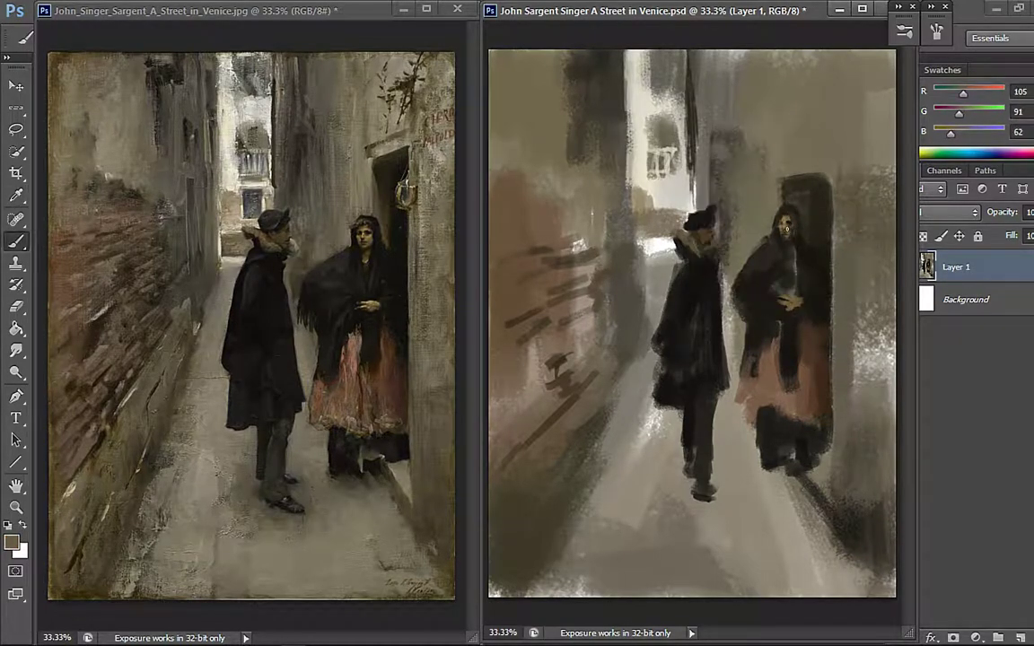
- Refine the woman's face and neck with skin and dark tones sampled from the canvas
alt+click(784, 220)
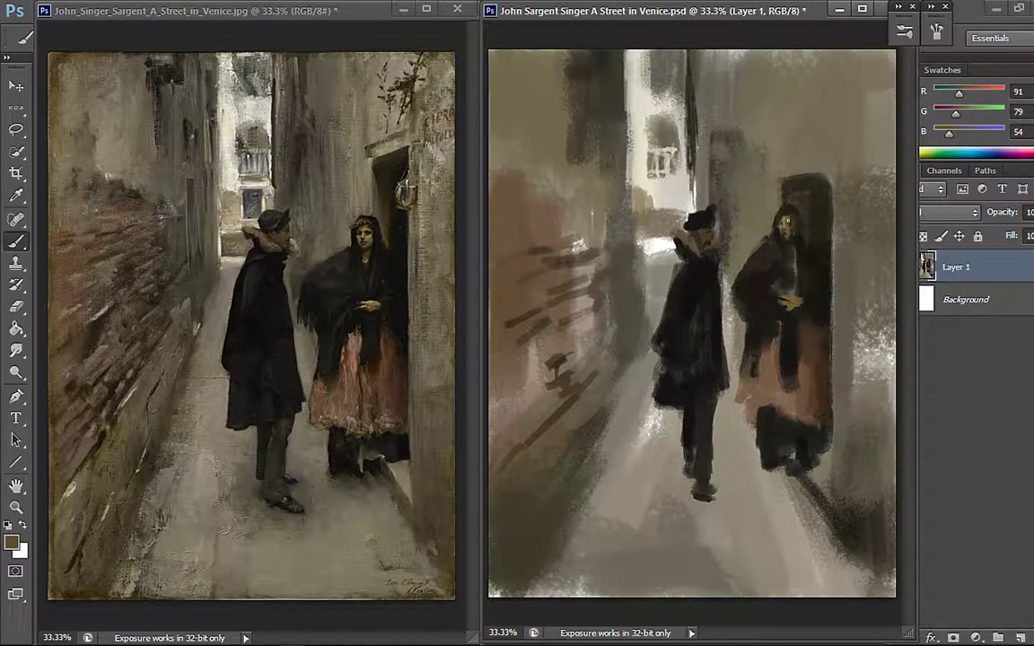
alt+click(793, 231)
alt+click(782, 254)
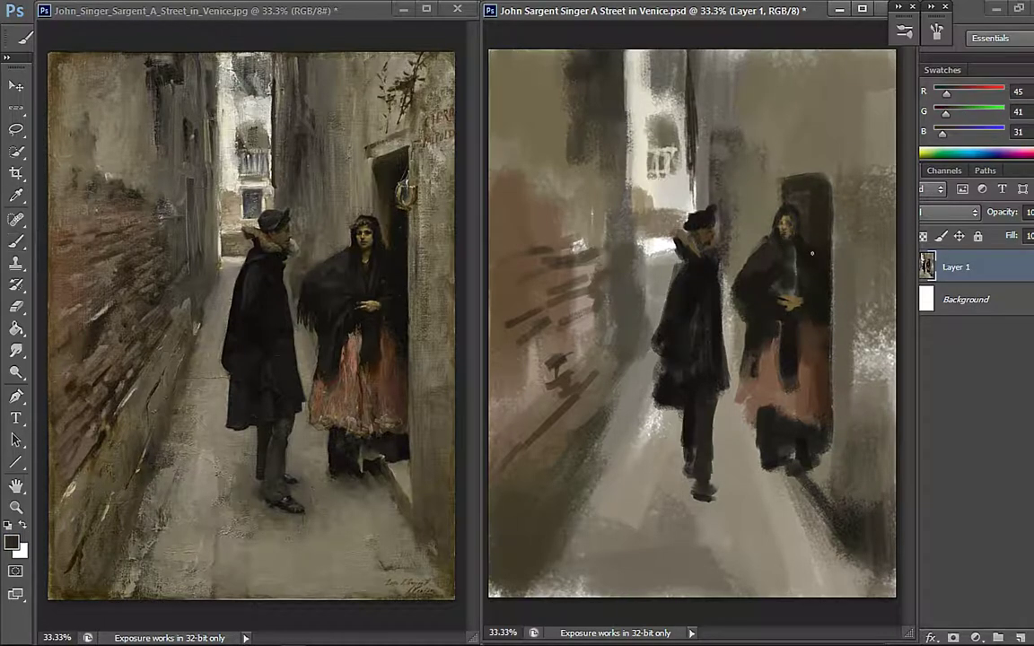
alt+click(788, 230)
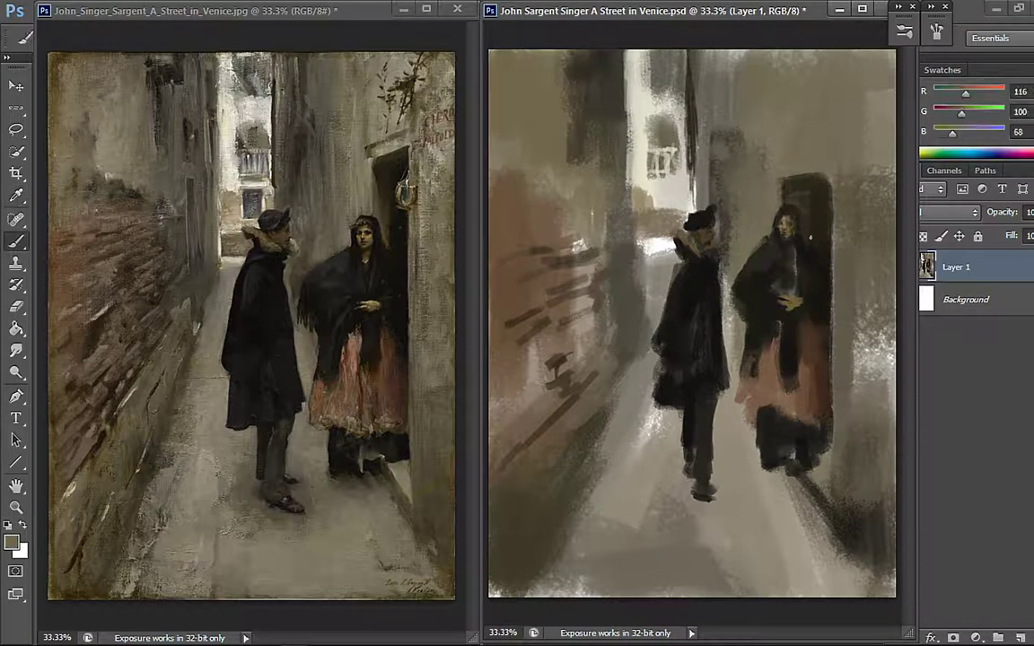
- Highlight the woman's hand in pale yellow (RGB 229, 201, 144) and trim its outline with sampled near-black
click(12, 542)
click(390, 179)
click(713, 150)
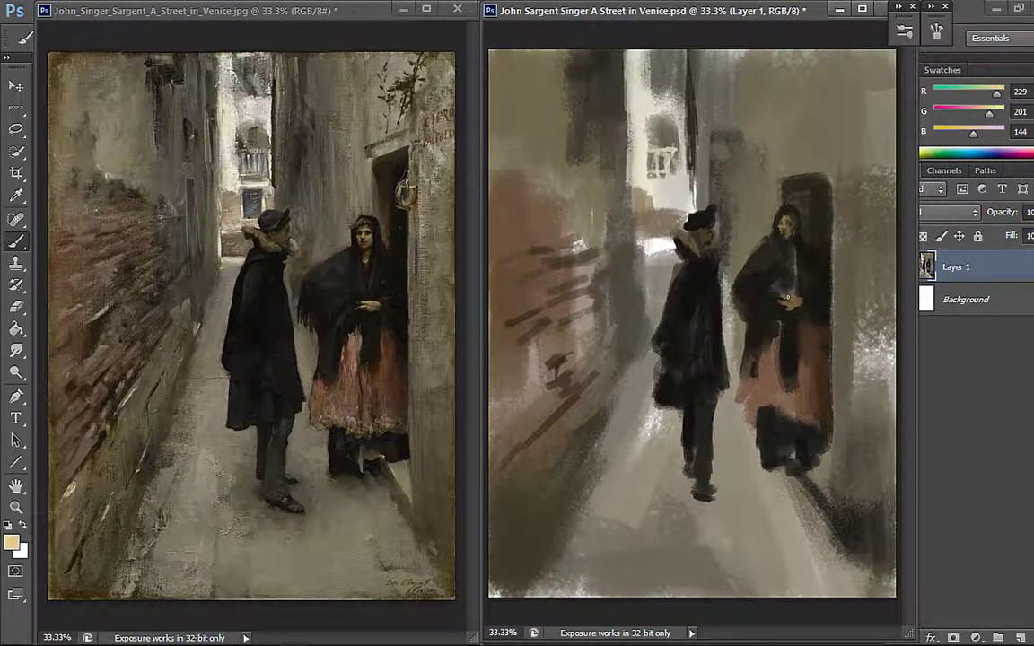
alt+click(723, 265)
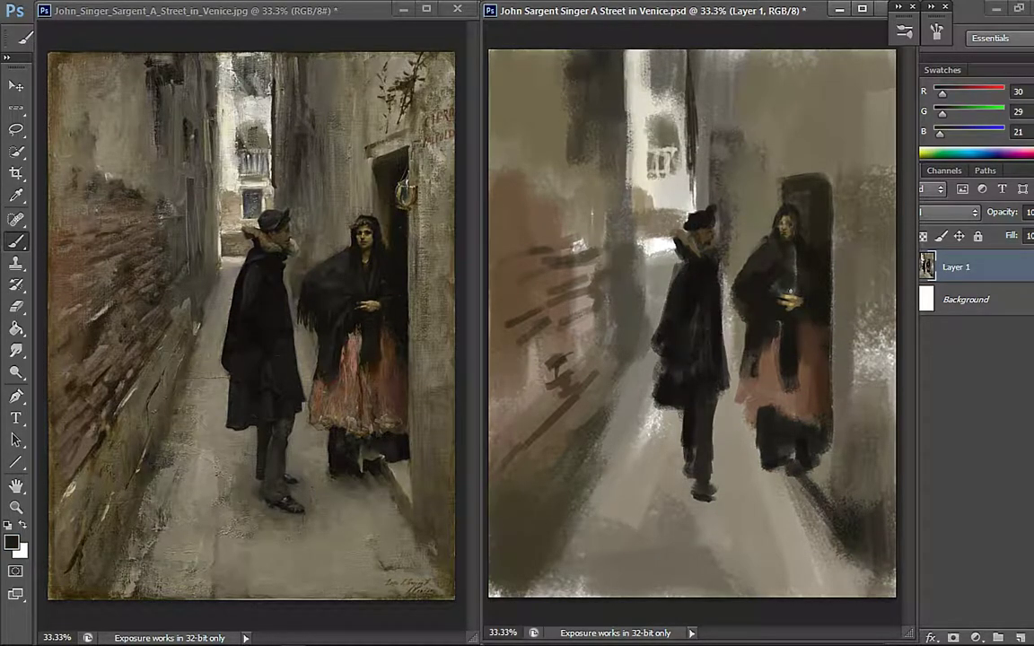
alt+click(805, 302)
- Rework the dark panel and lower edge of the woman's skirt with tones sampled from the skirt
alt+click(780, 395)
alt+click(769, 369)
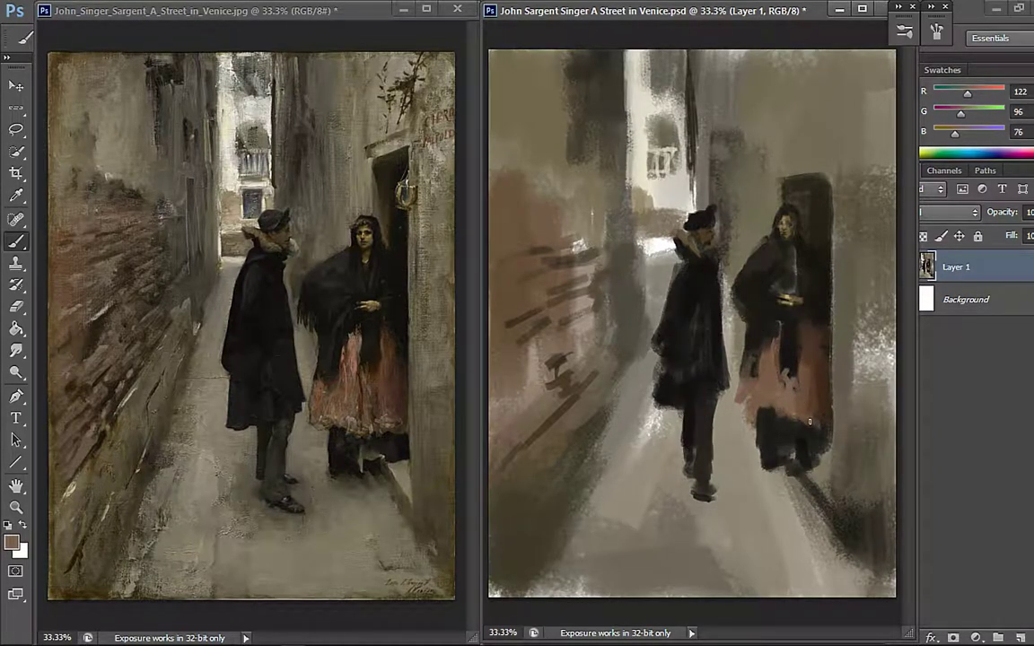
alt+click(779, 411)
- Paint soft grey-brown shadows on the pavement beneath the woman and around the man's feet
drag(773, 486, 828, 491)
drag(724, 471, 727, 495)
alt+click(247, 473)
mouse_move(588, 413)
mouse_down()
mouse_move(634, 462)
mouse_move(662, 449)
mouse_up()
mouse_move(679, 487)
mouse_down()
mouse_move(720, 513)
mouse_move(702, 520)
mouse_move(736, 480)
mouse_up()
- Reshape the man's trouser legs and both shoes using dark tones and the sampled pavement shadow colour
alt+click(706, 454)
alt+click(699, 491)
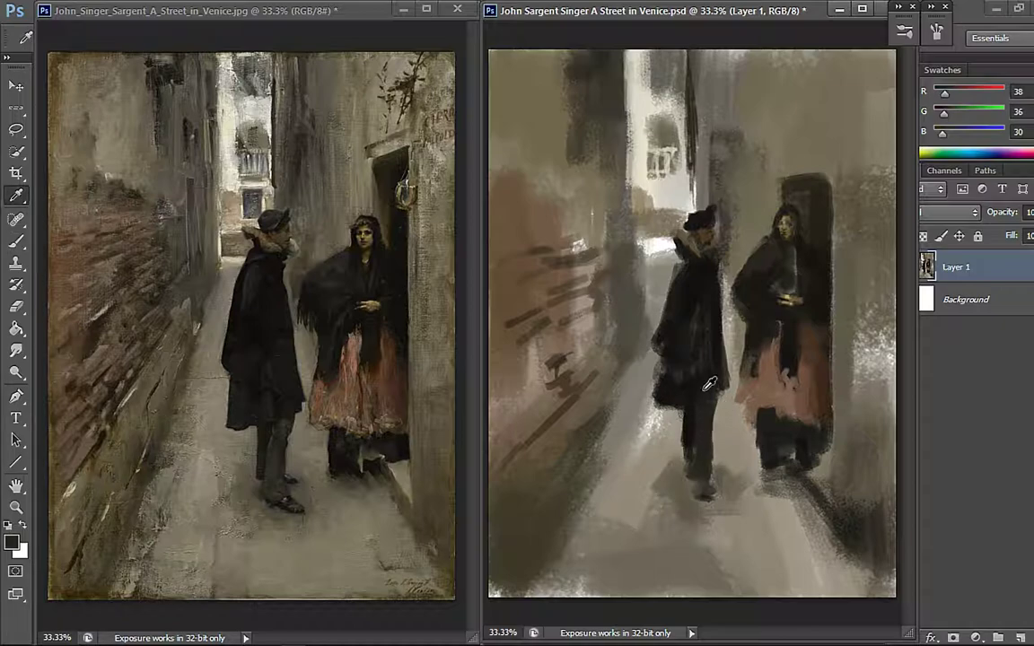
alt+click(719, 496)
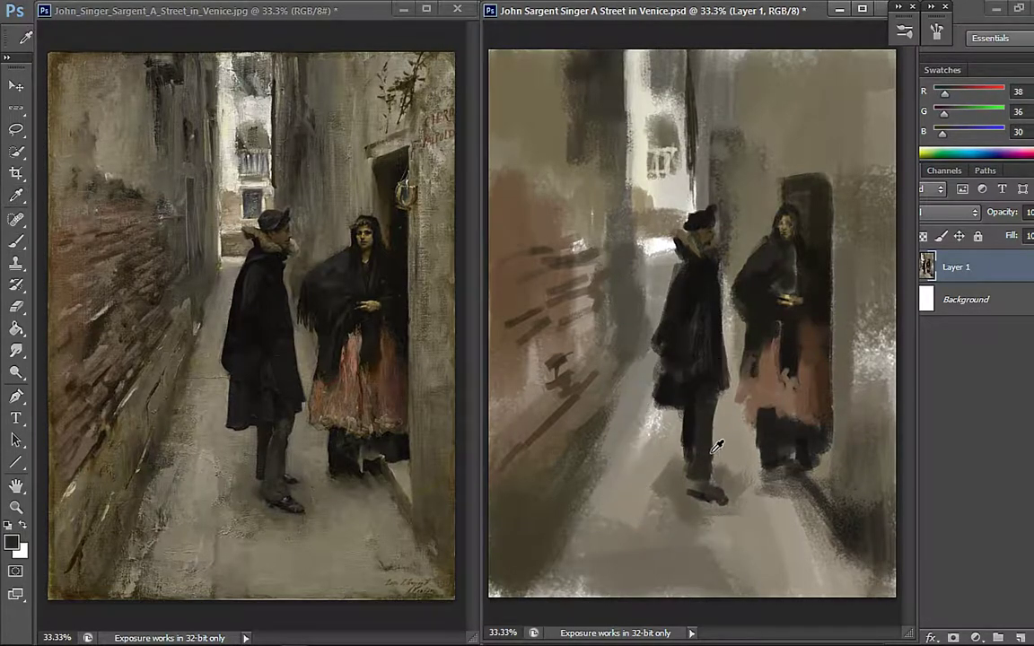
alt+click(723, 474)
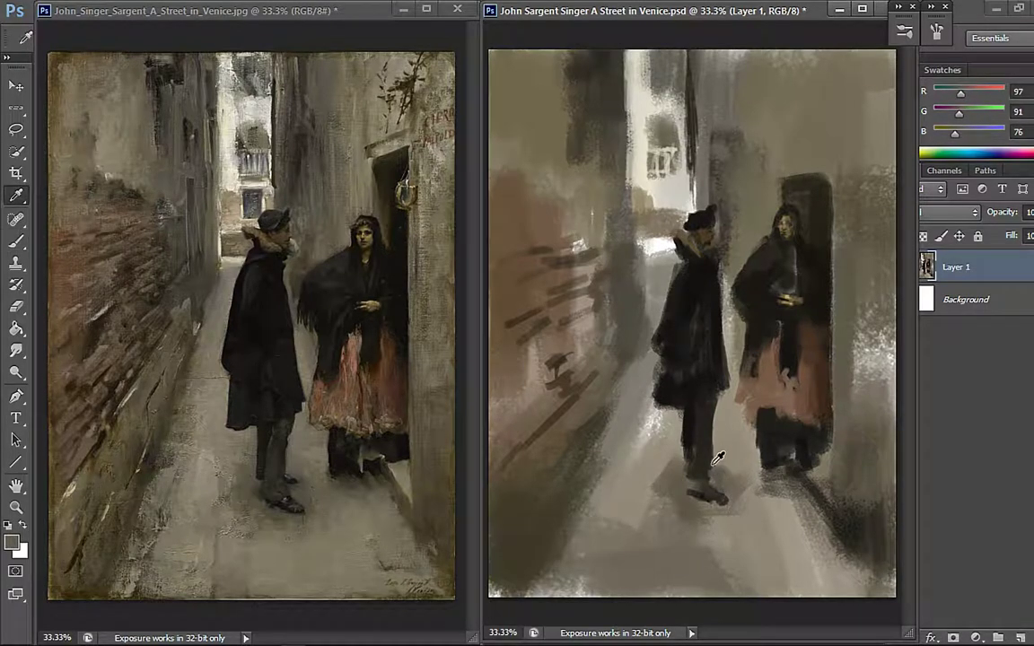
alt+click(731, 459)
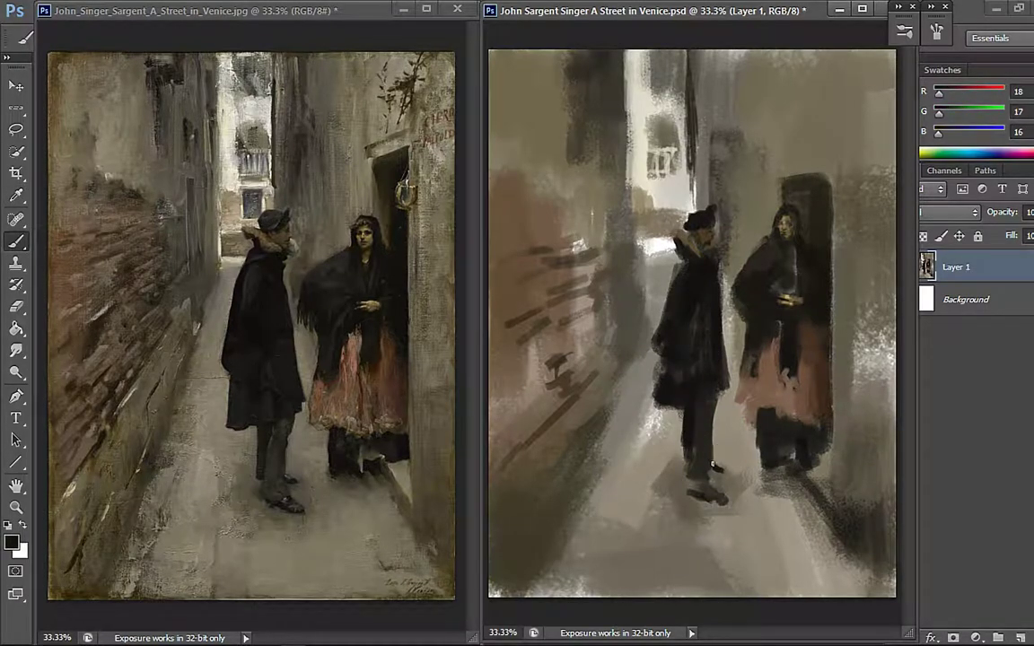
- Soften the left wall and extend its edge down along the bright alley opening with sampled greys
alt+click(639, 406)
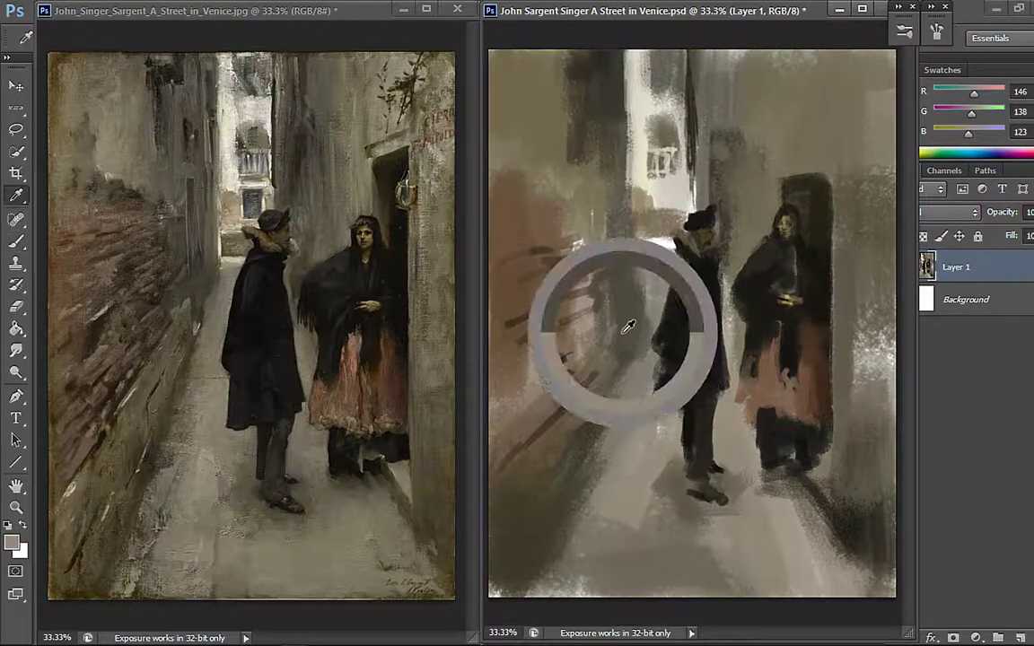
alt+click(560, 302)
alt+click(614, 61)
mouse_move(630, 54)
mouse_down()
mouse_move(622, 149)
mouse_move(627, 40)
mouse_move(629, 224)
mouse_up()
- Paint the dark window shape high on the left wall in near-black (RGB 31, 29, 28)
alt+click(209, 87)
alt+click(232, 52)
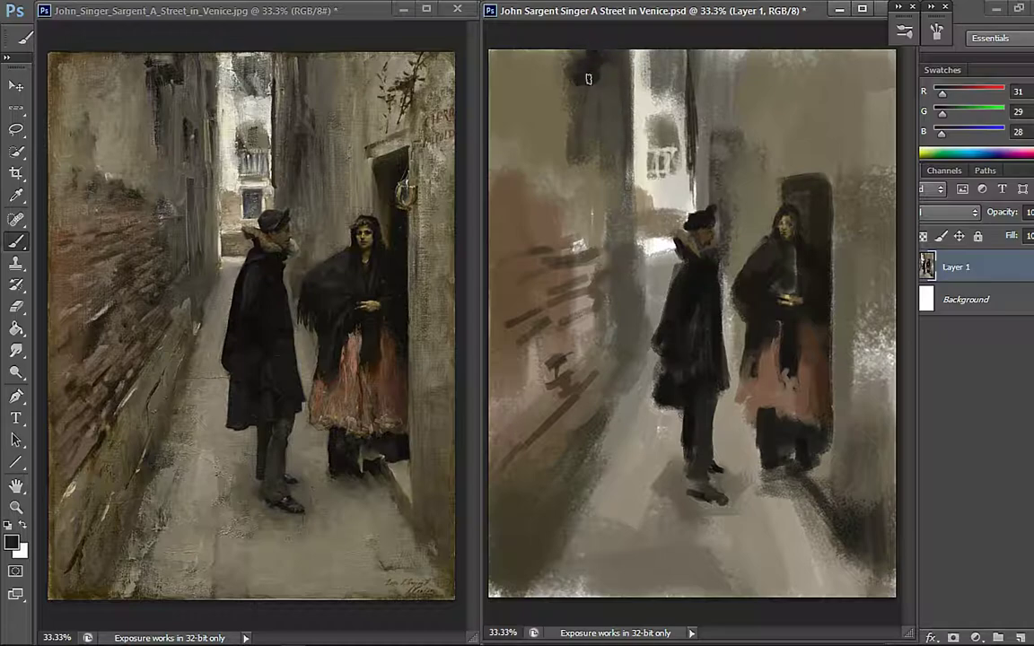
mouse_move(587, 83)
mouse_down()
mouse_move(558, 78)
mouse_move(547, 61)
mouse_move(585, 56)
mouse_move(558, 68)
mouse_up()
alt+click(558, 51)
- Rework the left wall with light grey-brown patches, a dark brown outer edge, softened brickwork and a darker edge at the alley opening
key(alt)
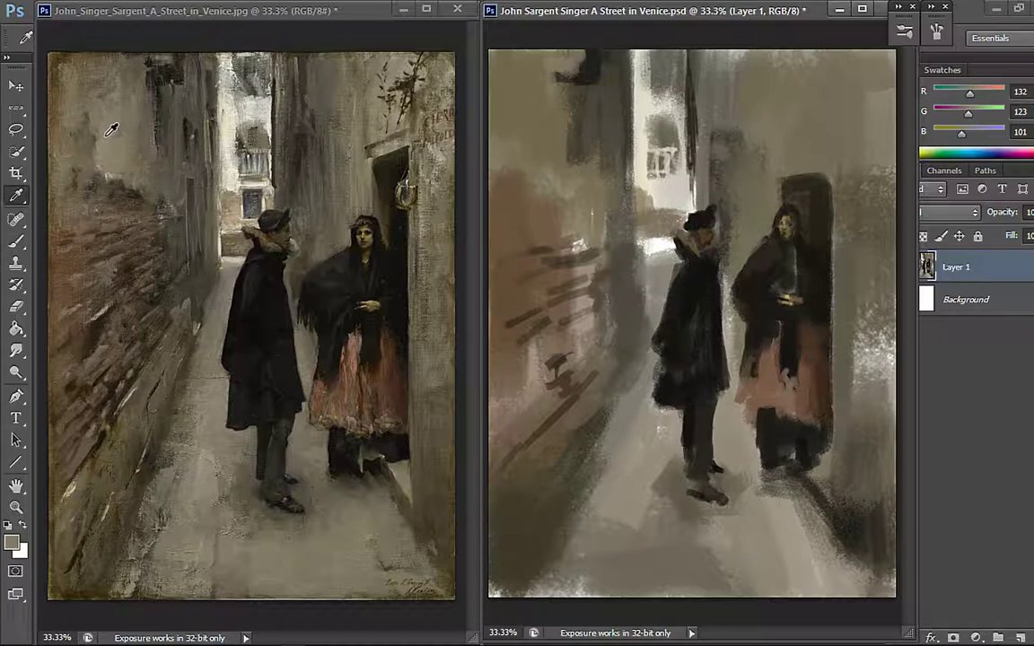
alt+click(110, 127)
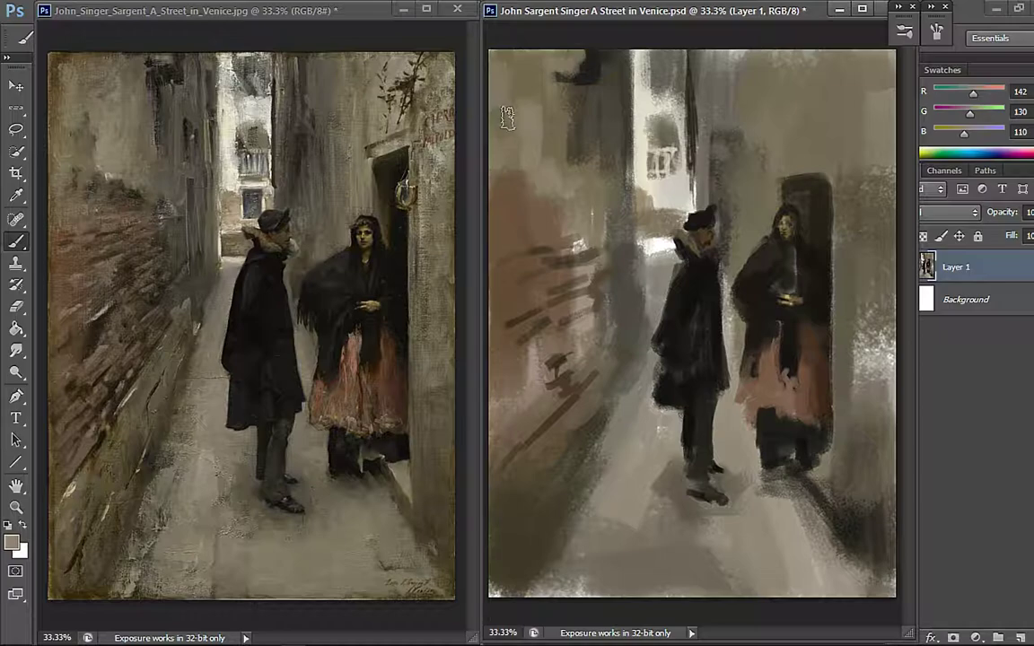
alt+click(56, 54)
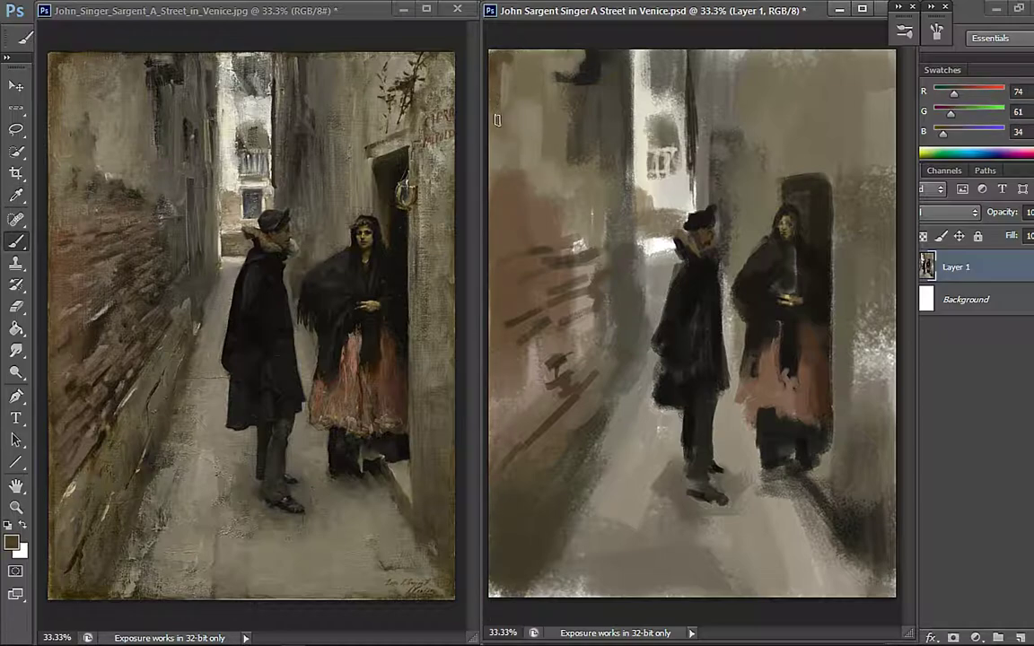
alt+click(518, 329)
mouse_move(510, 405)
mouse_down()
mouse_move(517, 366)
mouse_move(529, 401)
mouse_up()
alt+click(615, 104)
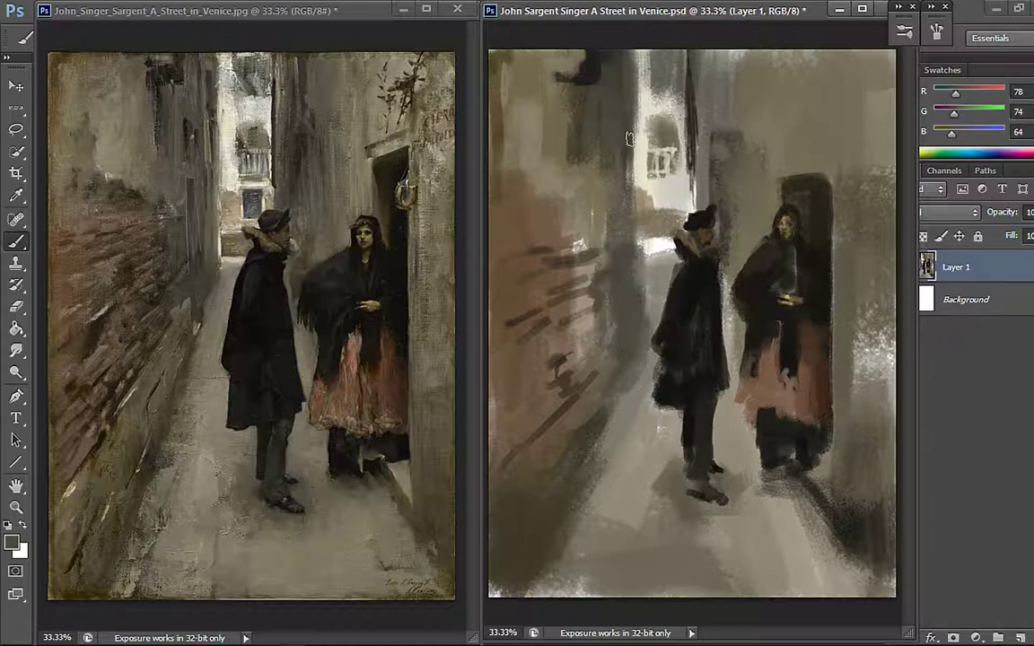
mouse_move(570, 131)
mouse_down()
mouse_move(569, 195)
mouse_move(571, 126)
mouse_up()
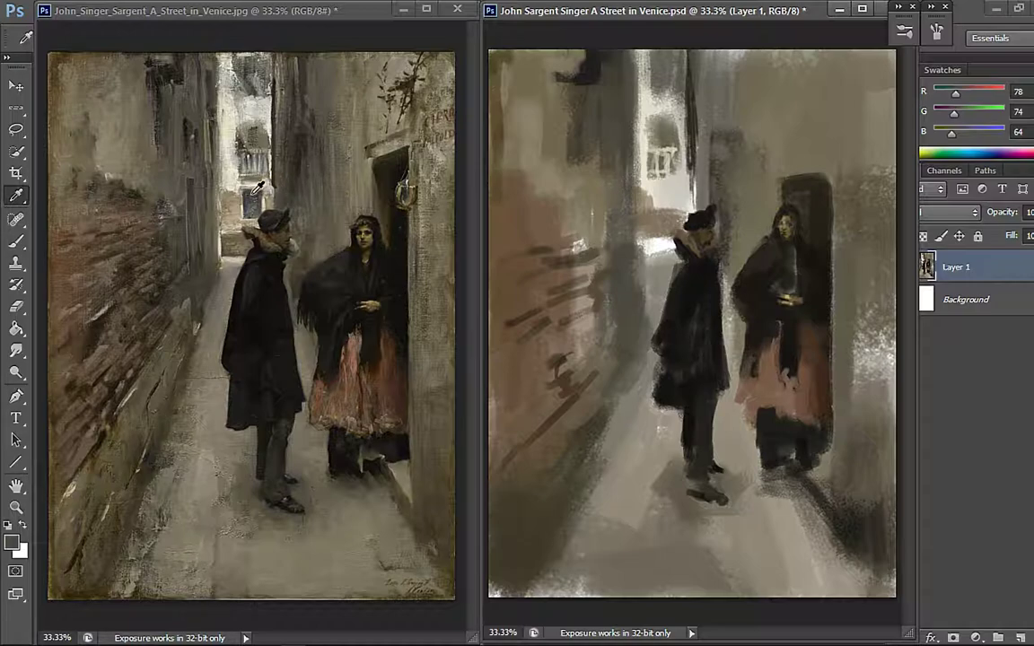
- Paint the small dark window low on the distant building and refine the bright area around it with sampled tones
alt+click(231, 176)
drag(665, 229, 666, 219)
alt+click(696, 270)
alt+click(664, 207)
drag(665, 196, 665, 220)
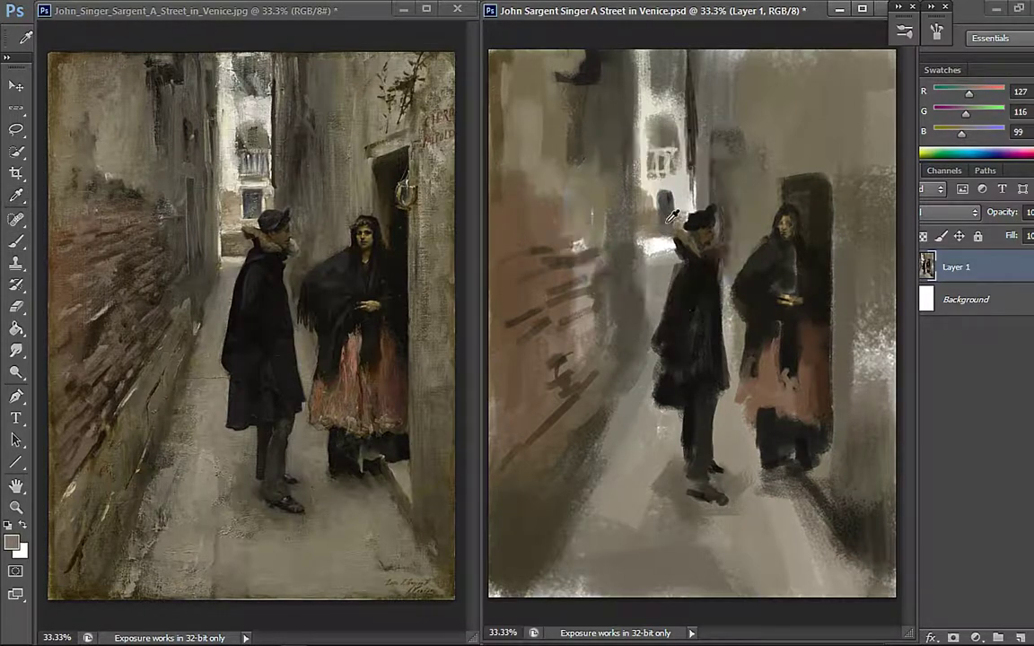
alt+click(669, 214)
alt+click(660, 224)
alt+click(644, 199)
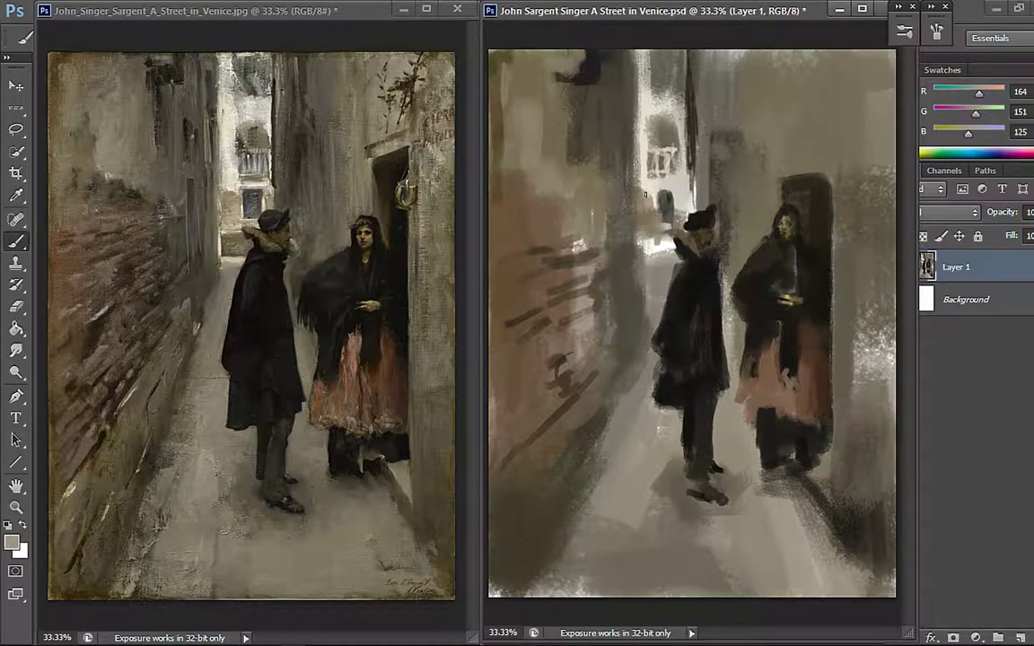
- Suggest the faint lettering on the wall above the doorway with brown sampled from the reference painting
key(i)
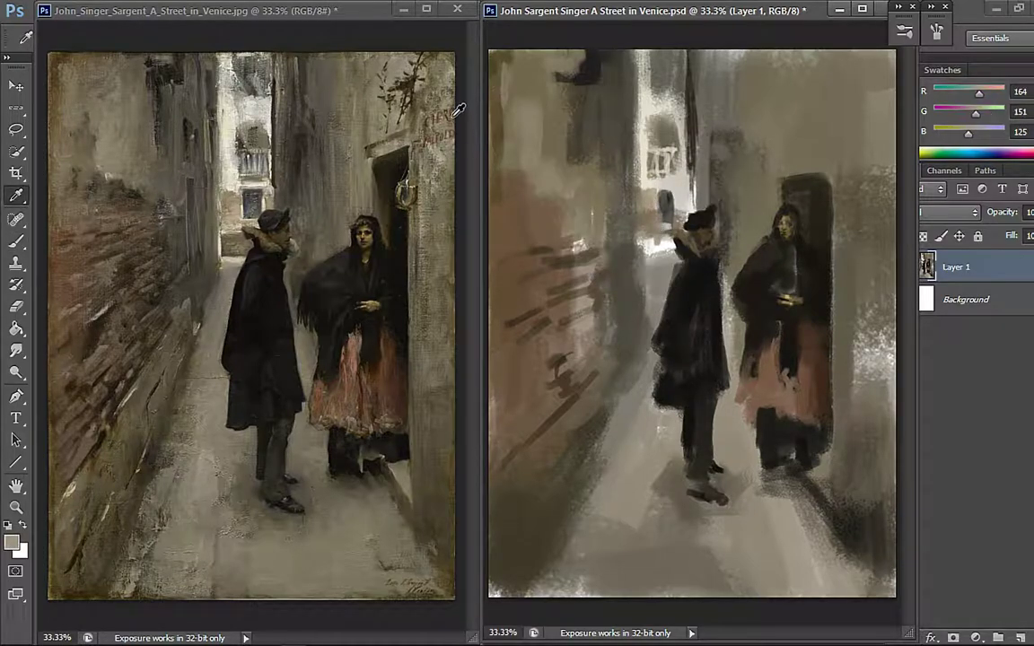
click(456, 109)
key(b)
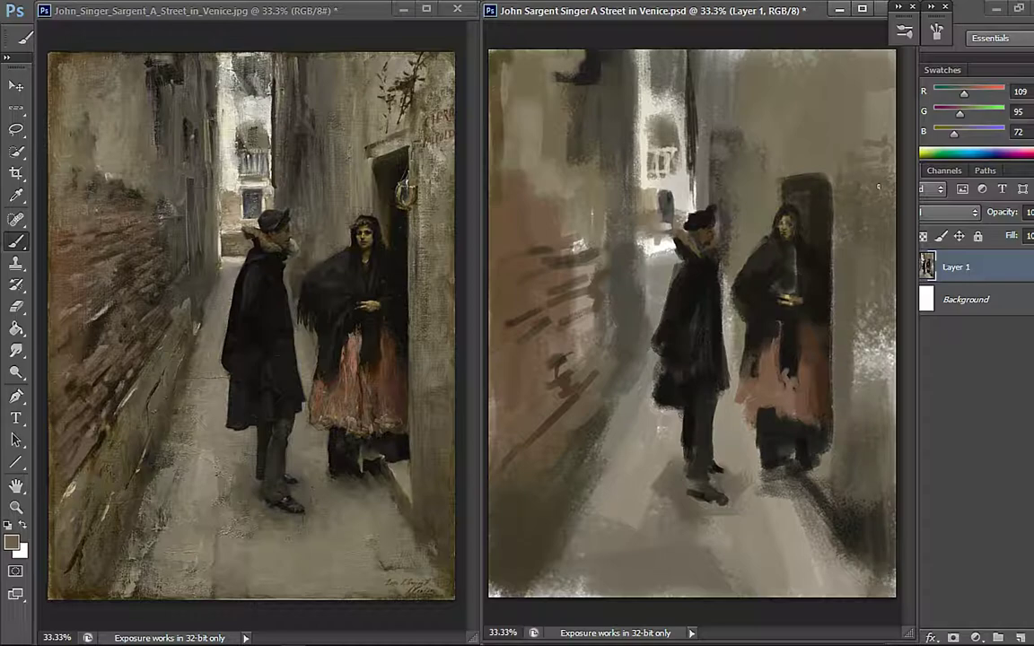
- Reshape the doorway's rounded top into a slanted, sharp-cornered one with near-black (RGB 37, 34, 23) and the sampled wall colour
alt+click(794, 182)
drag(794, 181, 813, 170)
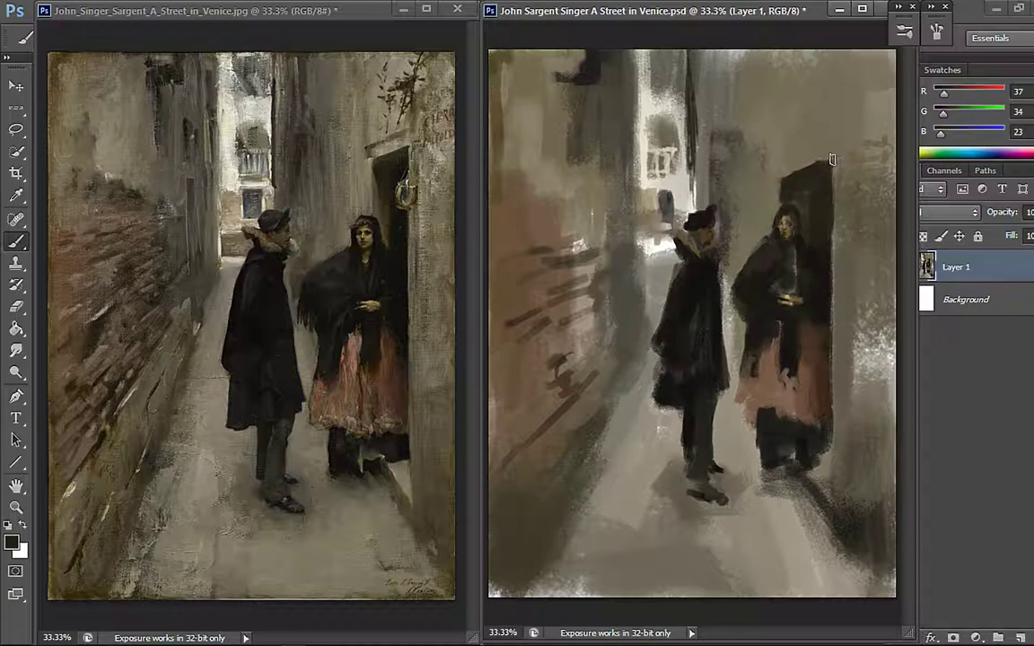
key(i)
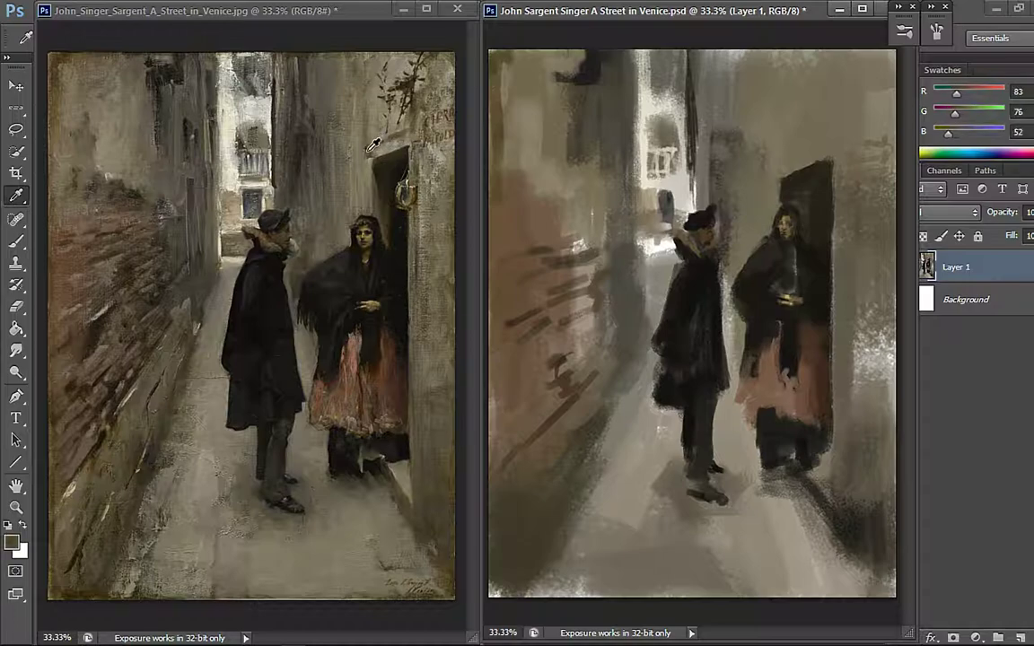
click(376, 142)
key(b)
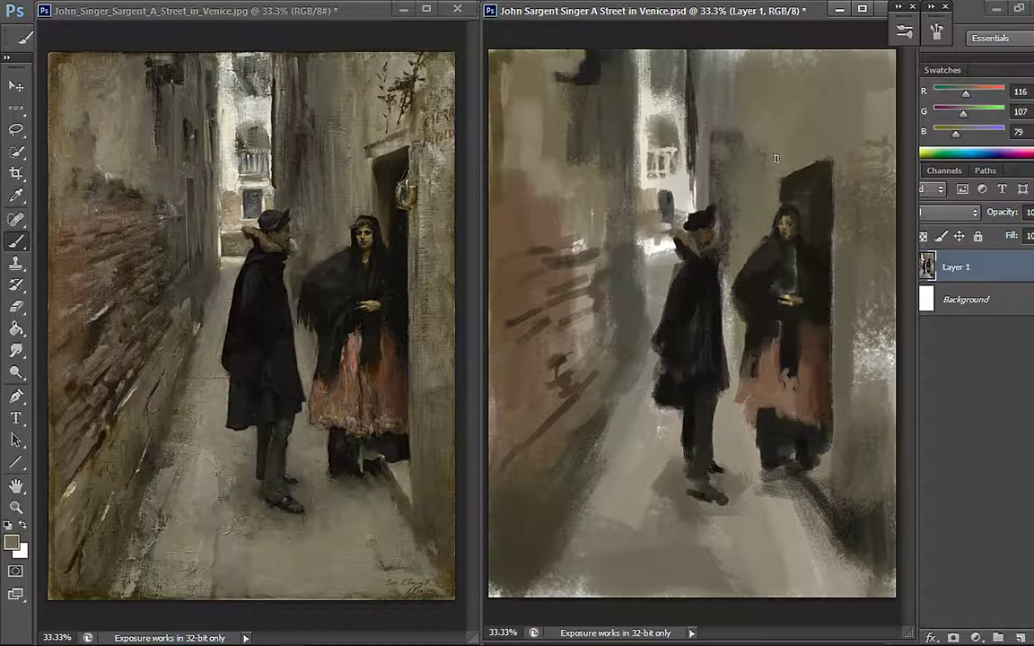
- Paint the dark slanted lintel above the doorway and the branches on the upper wall using dark brown tones
alt+click(779, 161)
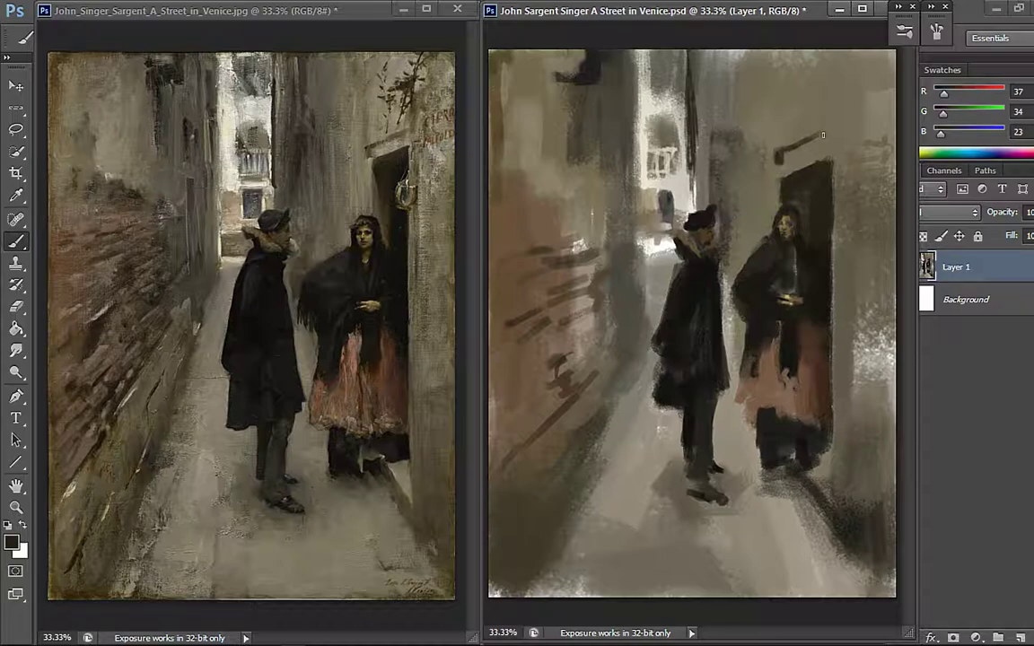
alt+click(788, 145)
drag(783, 152, 779, 154)
alt+click(365, 80)
mouse_move(821, 110)
mouse_down()
mouse_move(829, 114)
mouse_move(852, 57)
mouse_move(847, 72)
mouse_up()
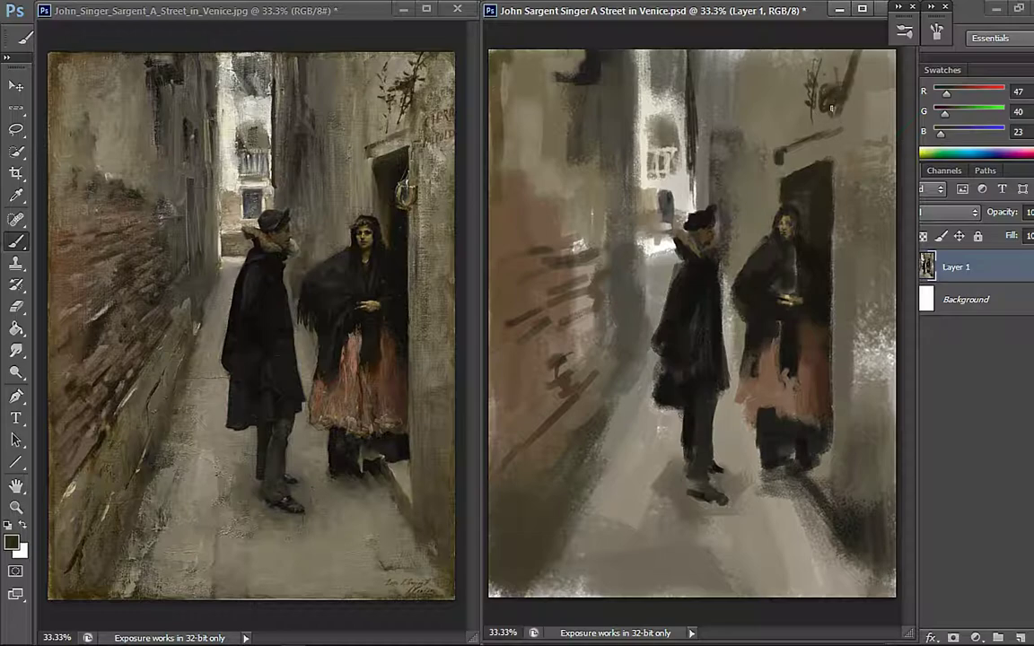
- Cover the white speckled patch on the wall beside the doorway with sampled grey-brown (RGB 88, 82, 67)
alt+click(857, 314)
alt+click(858, 417)
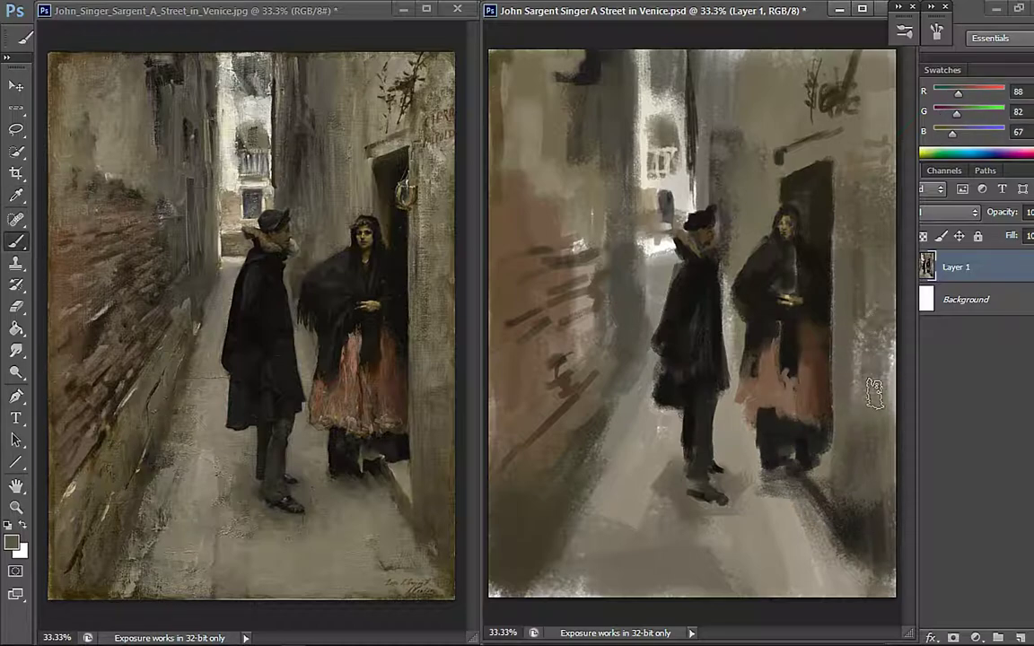
drag(864, 325, 868, 416)
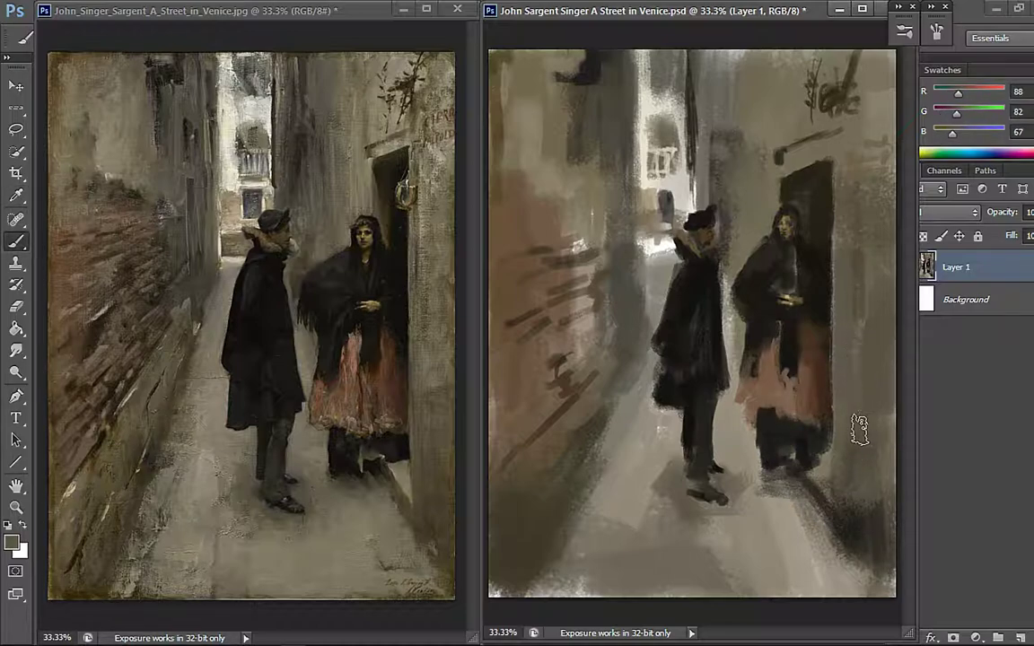
drag(875, 371, 889, 418)
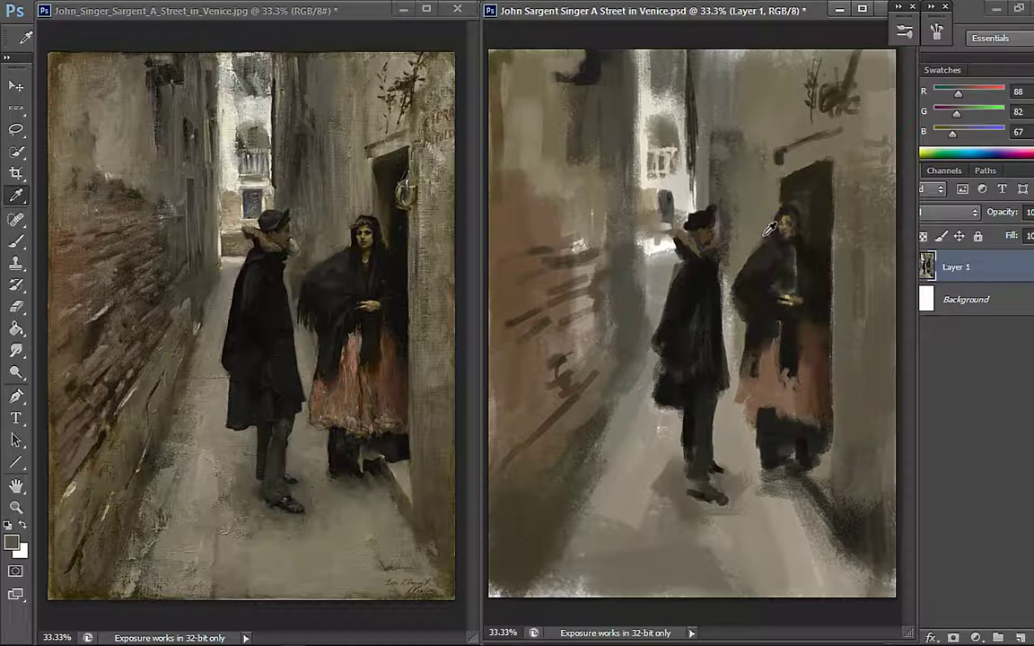
- Fill out the front edge of the man's coat with near-black (RGB 20, 19, 18)
alt+click(676, 202)
alt+click(715, 286)
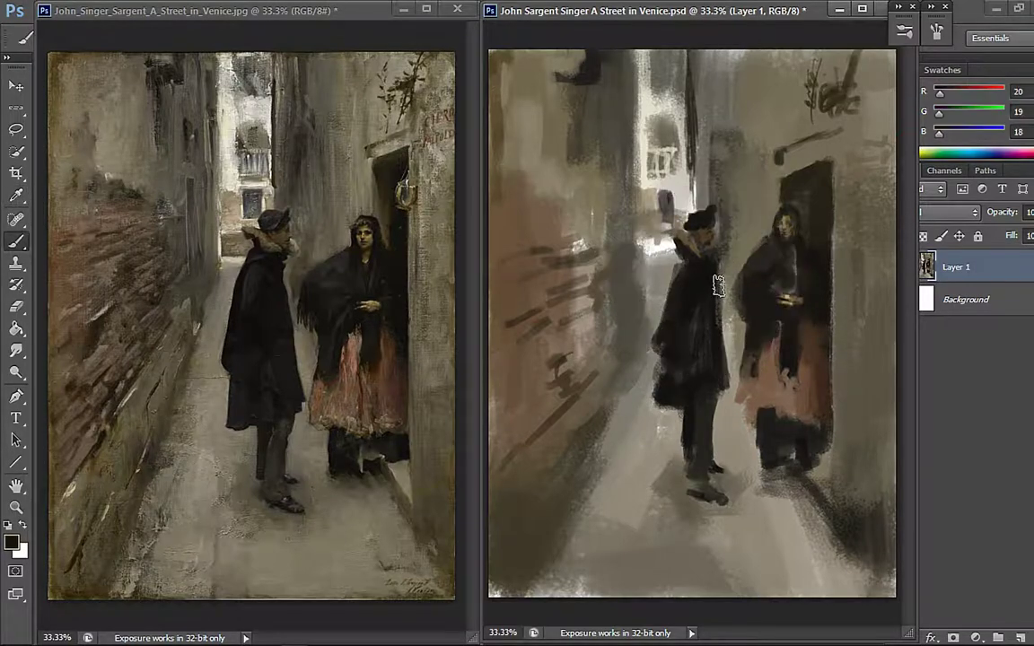
mouse_move(717, 342)
mouse_down()
mouse_move(718, 320)
mouse_move(719, 372)
mouse_up()
- Refine the man's lower legs and front shoe with sampled dark greys and the surrounding pavement colour
alt+click(690, 476)
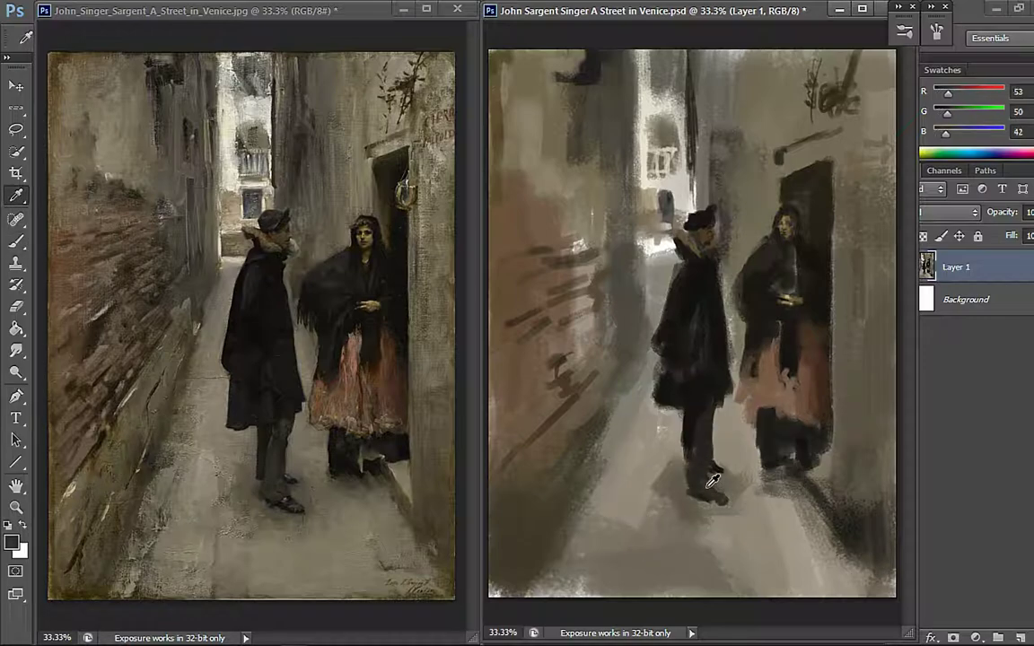
alt+click(712, 499)
alt+click(715, 485)
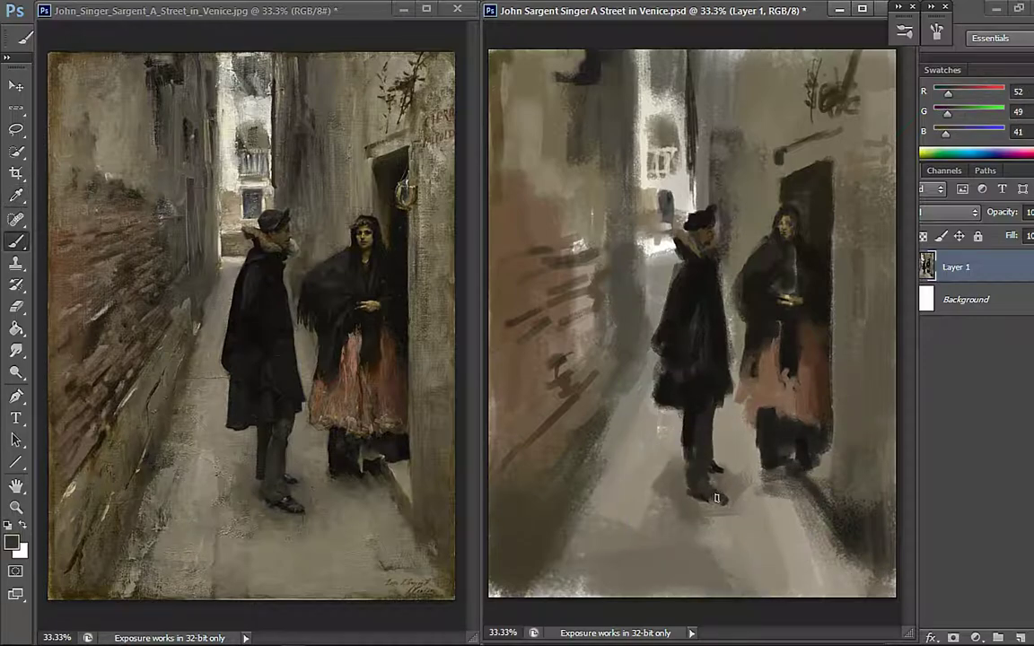
alt+click(732, 501)
alt+click(715, 499)
- Smooth the foreground pavement with sampled beige-grey and cover the white speckles along the painting's bottom edge with sampled dark browns
alt+click(762, 542)
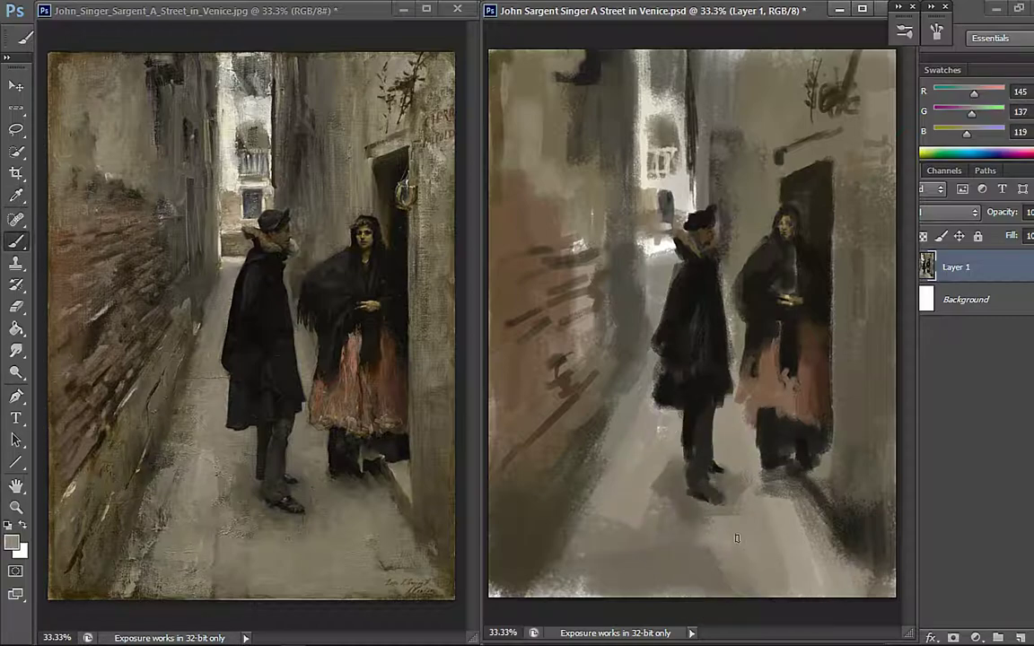
alt+click(457, 556)
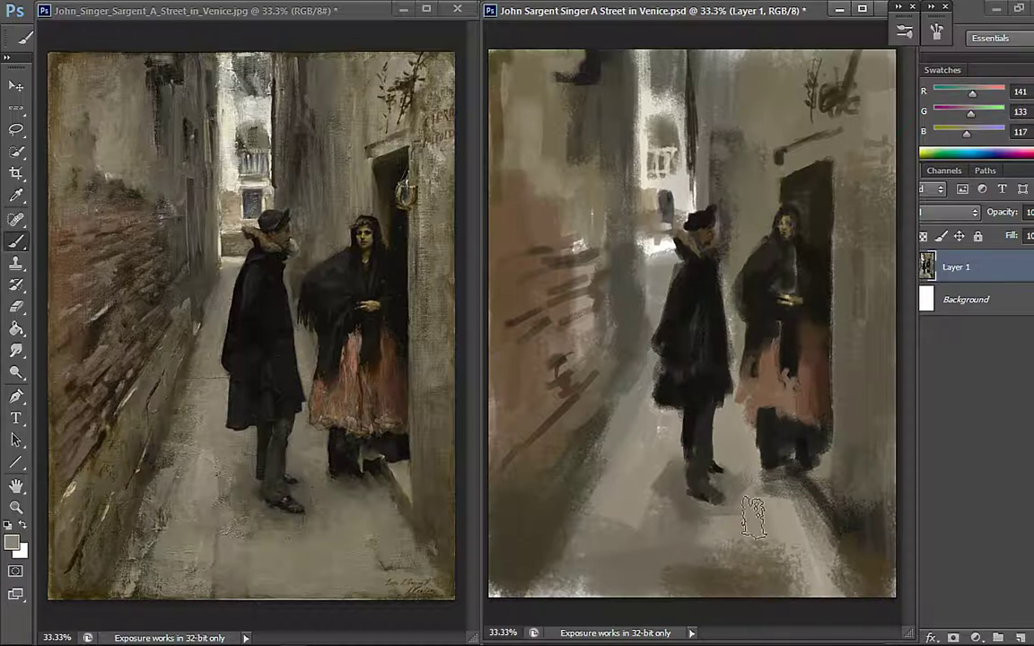
alt+click(717, 572)
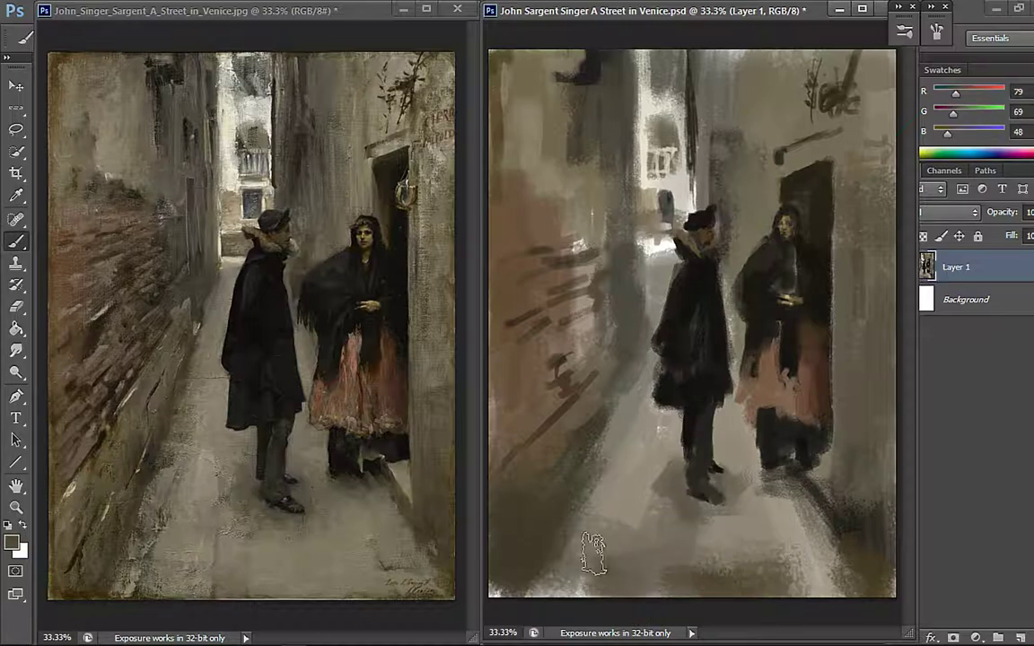
alt+click(532, 555)
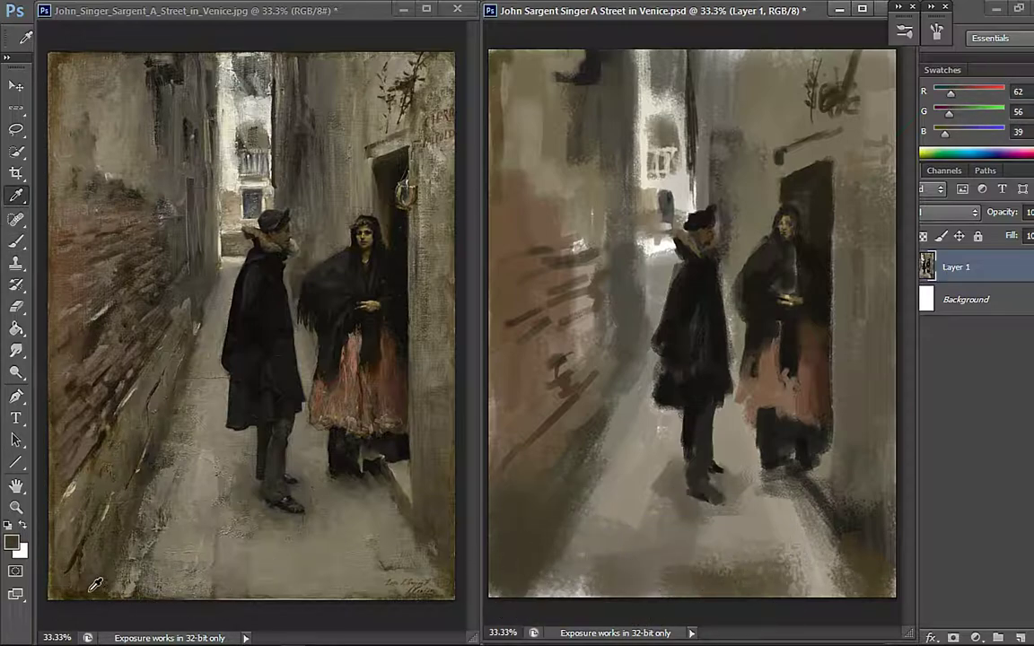
alt+click(87, 528)
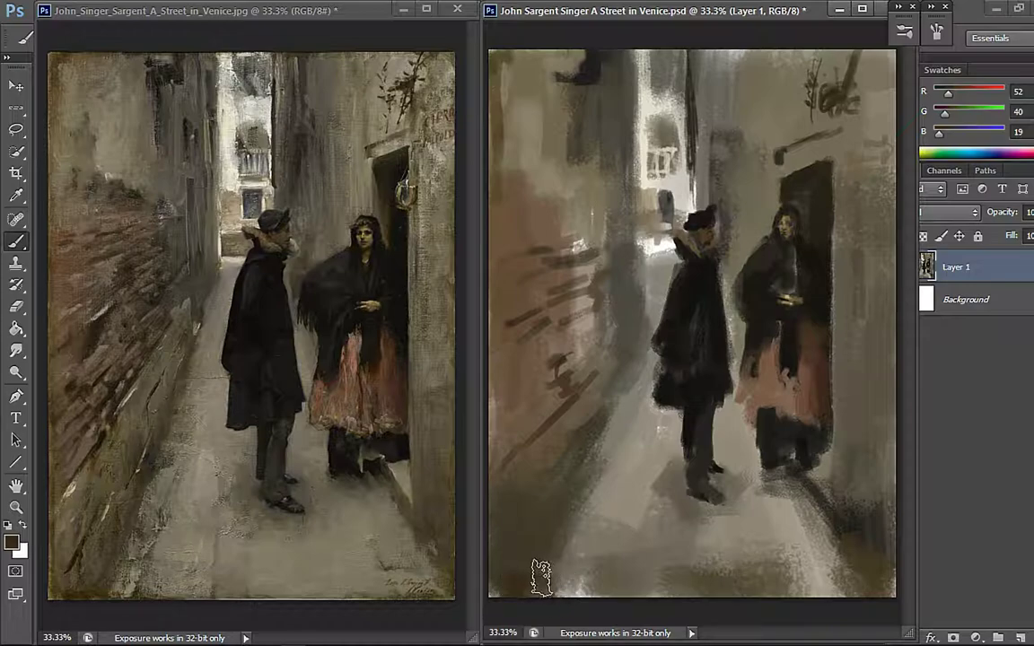
alt+click(574, 559)
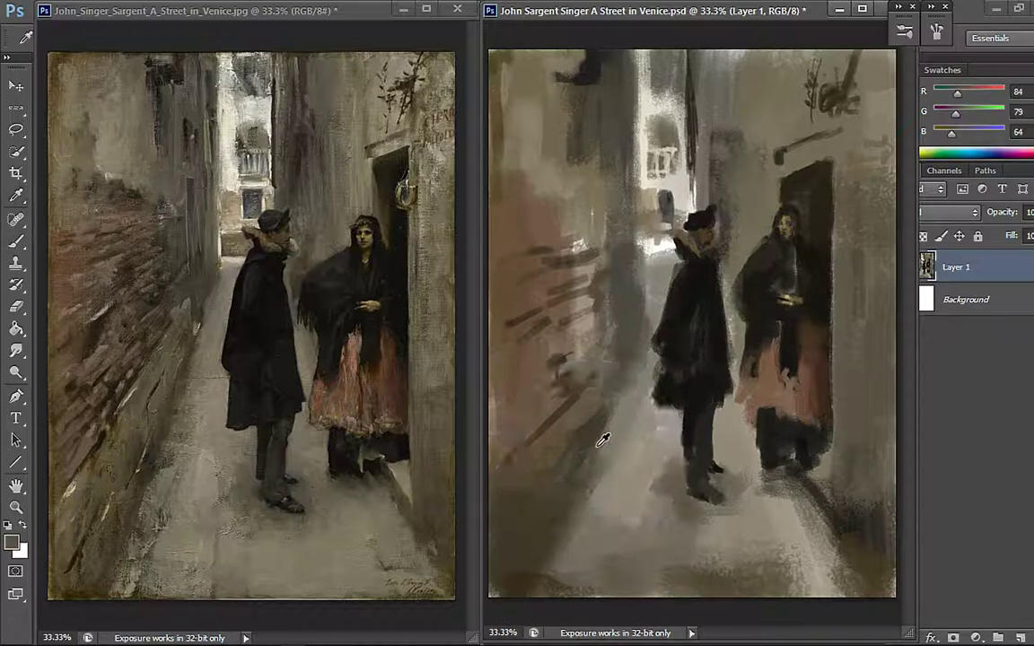
- Rework the base of the left wall where it meets the pavement with sampled olive-greys, including RGB 89, 82, 58
alt+click(316, 428)
alt+click(145, 415)
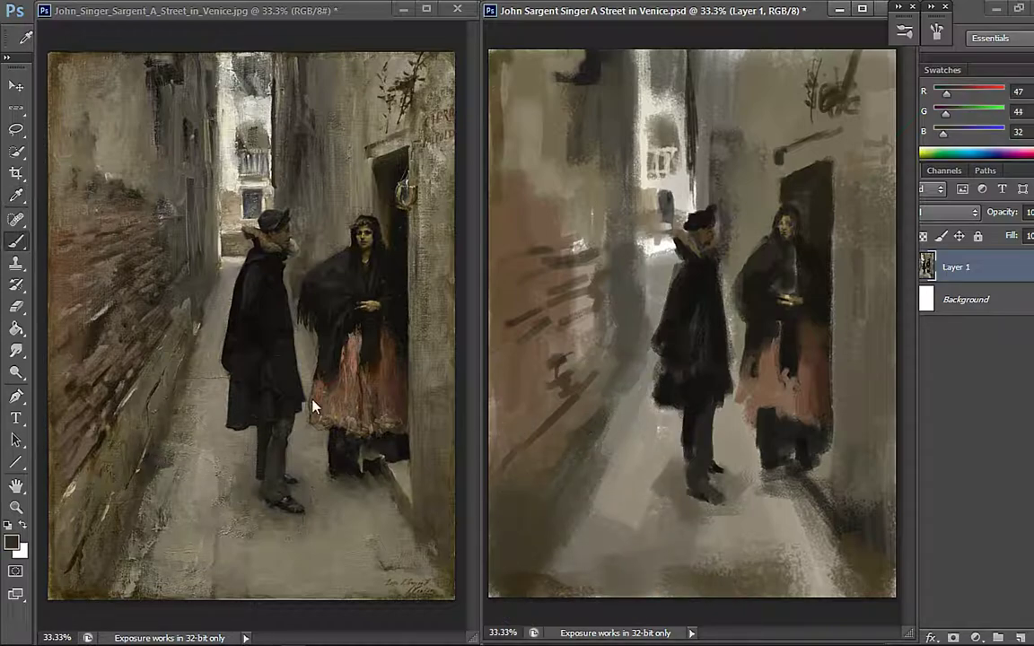
alt+click(595, 404)
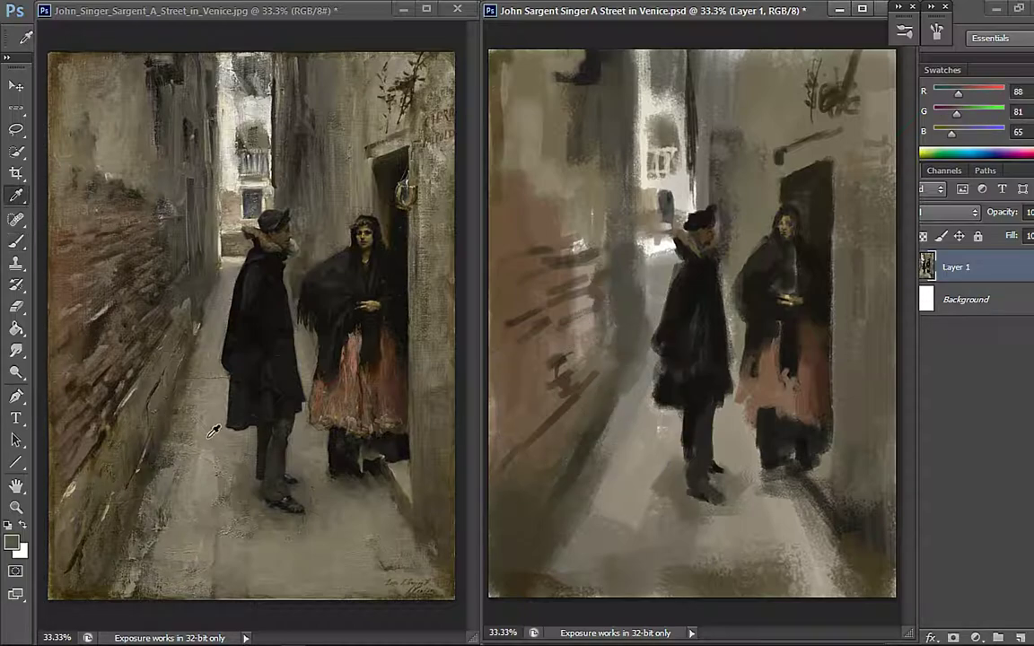
alt+click(127, 381)
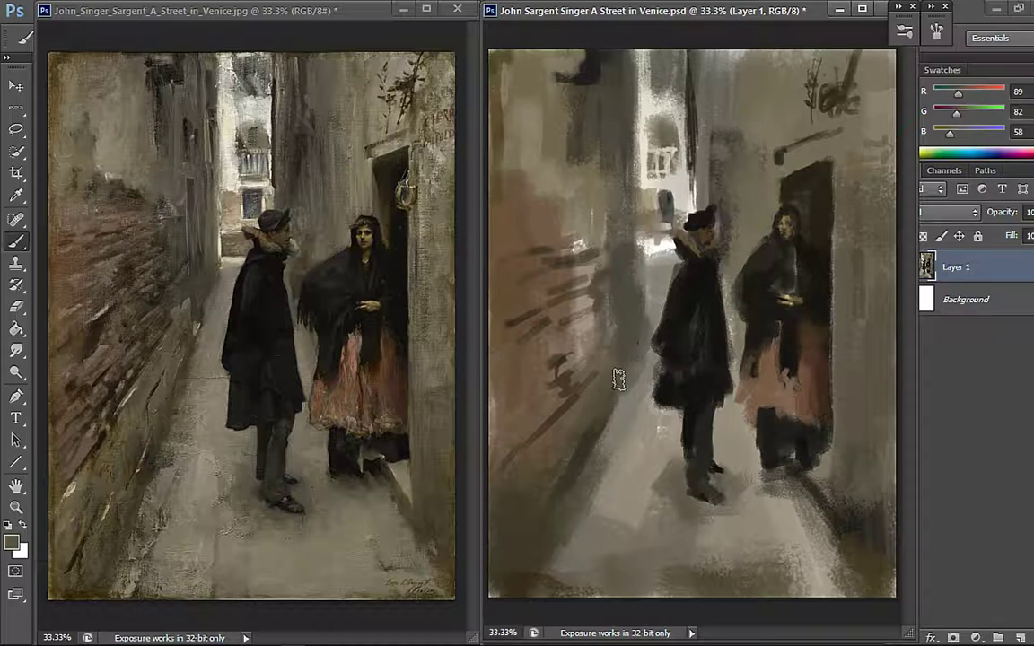
- Add thin near-black (RGB 18, 17, 16) diagonal accents to the lower brickwork of the left wall with a smaller brush
alt+click(690, 308)
key([)
key([)
key([)
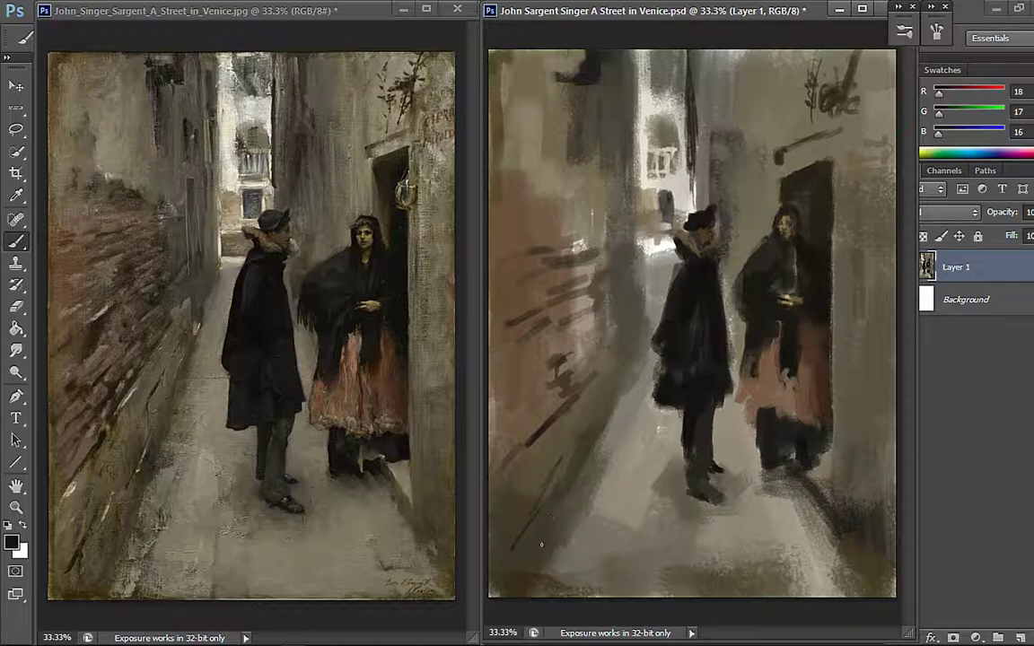
- Darken the line where the left wall meets the foreground pavement with near-black, broadening it with a larger brush
mouse_move(568, 493)
mouse_down()
mouse_move(633, 392)
mouse_move(625, 430)
mouse_up()
key(])
key(])
key(])
key(])
drag(579, 498, 549, 561)
- Blend the lower left wall and its pavement edge with sampled wall tones, including dark grey (RGB 66, 63, 54)
alt+click(528, 507)
key([)
key([)
key([)
alt+click(610, 385)
alt+click(618, 401)
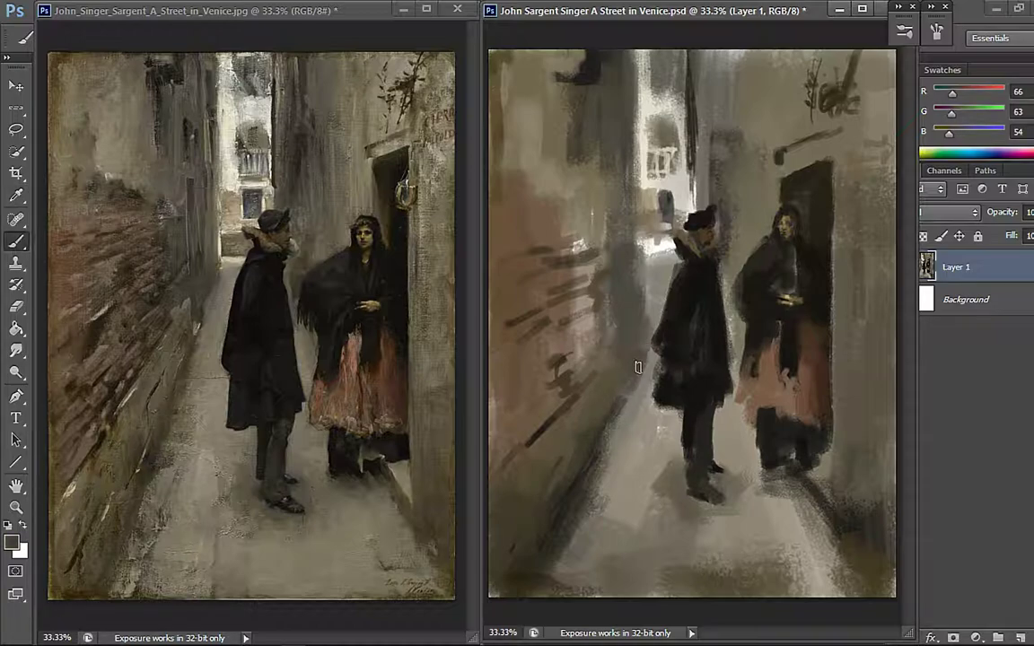
- Paint the far vertical edge of the left wall beside the distant building with sampled wall grey
alt+click(639, 323)
alt+click(649, 344)
alt+click(643, 329)
drag(644, 299, 639, 201)
- Define the far wall and pavement boundary behind the man with light grey (RGB 148, 144, 134) and wall grey (RGB 80, 76, 65)
alt+click(661, 258)
drag(657, 263, 639, 364)
drag(645, 311, 640, 379)
drag(643, 326, 635, 348)
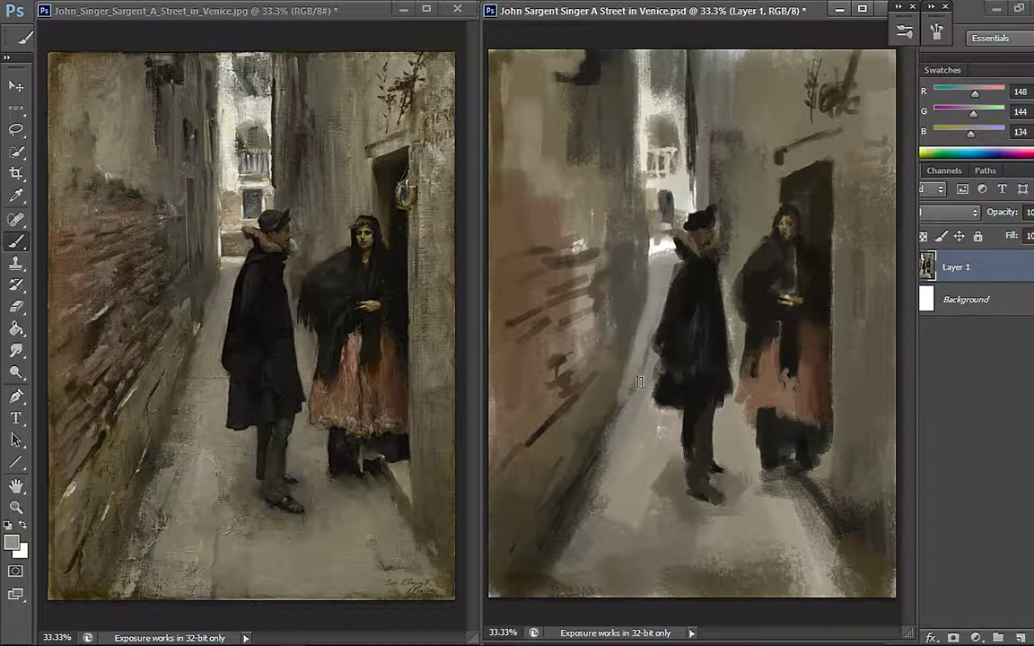
alt+click(639, 303)
drag(639, 358, 652, 281)
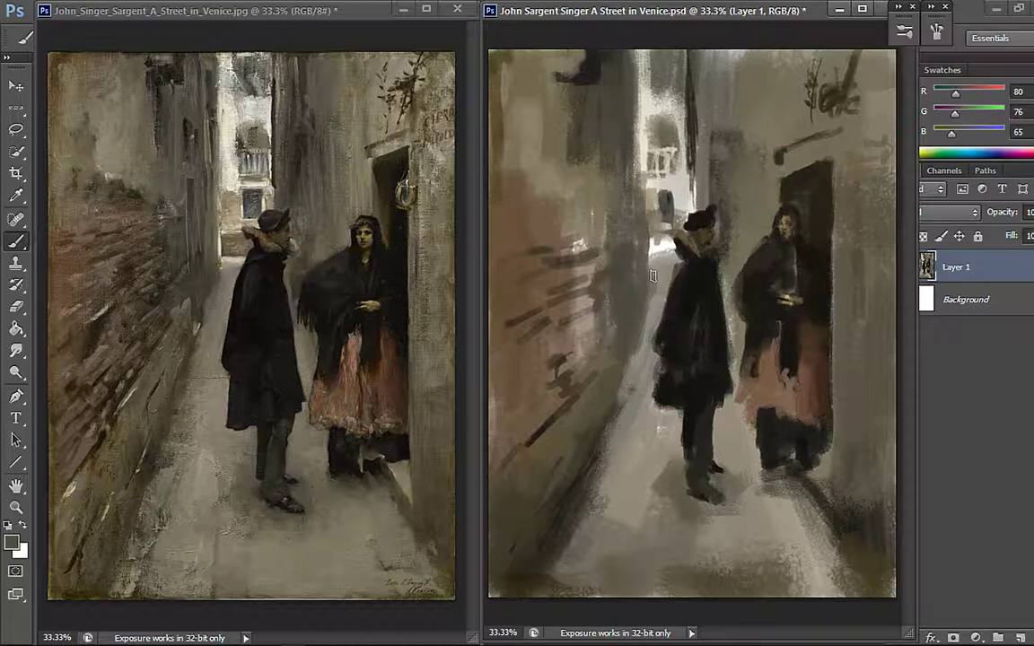